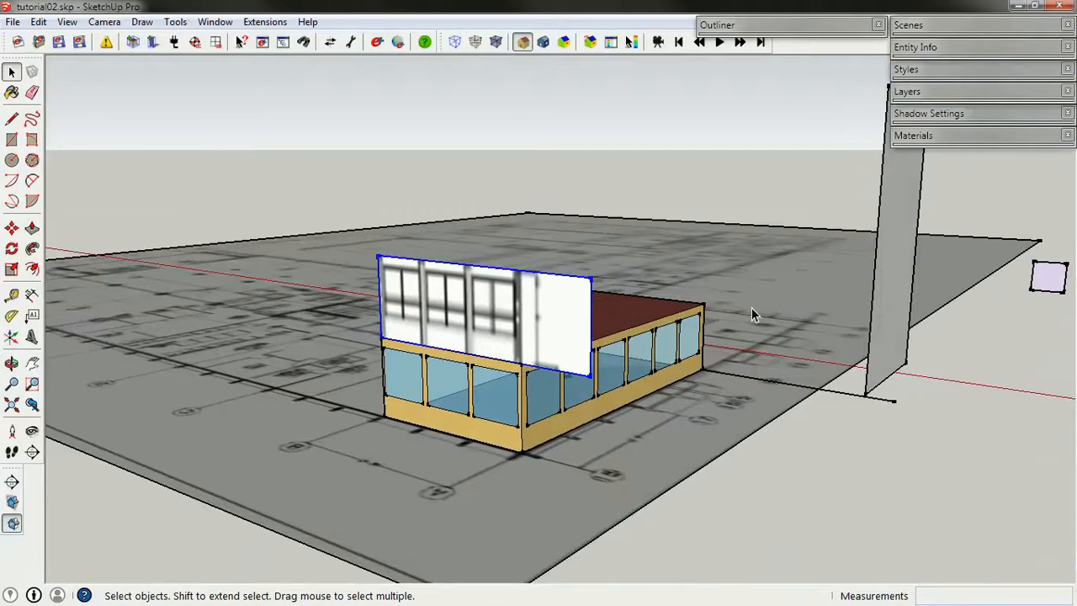
Raise the top edge of the elevation image above the building's front by about 16' to reveal more of the facade.
double_click(562, 302)
click(560, 276)
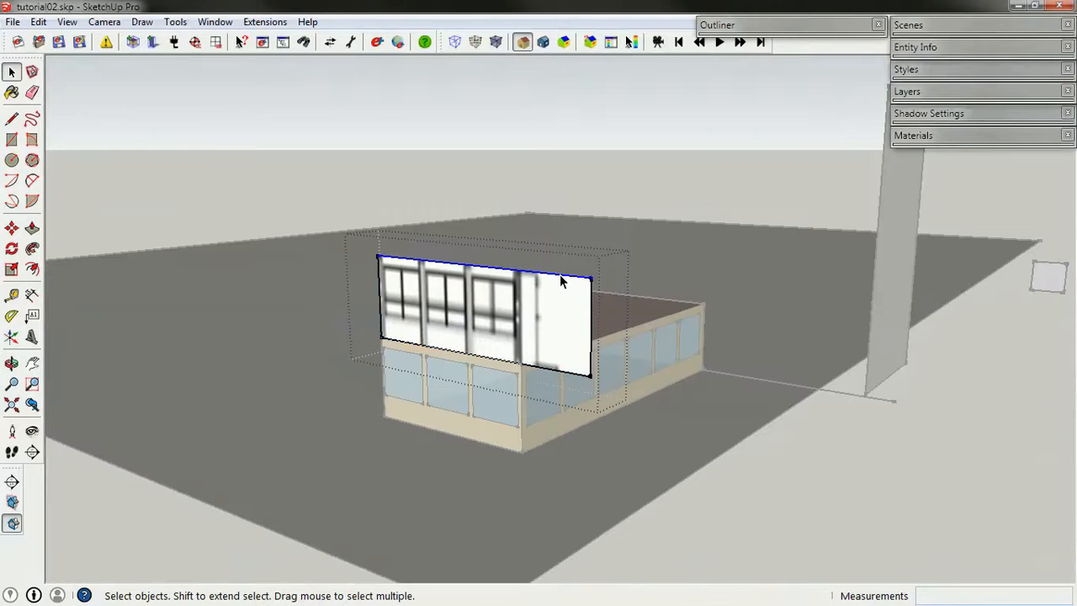
key(m)
click(561, 278)
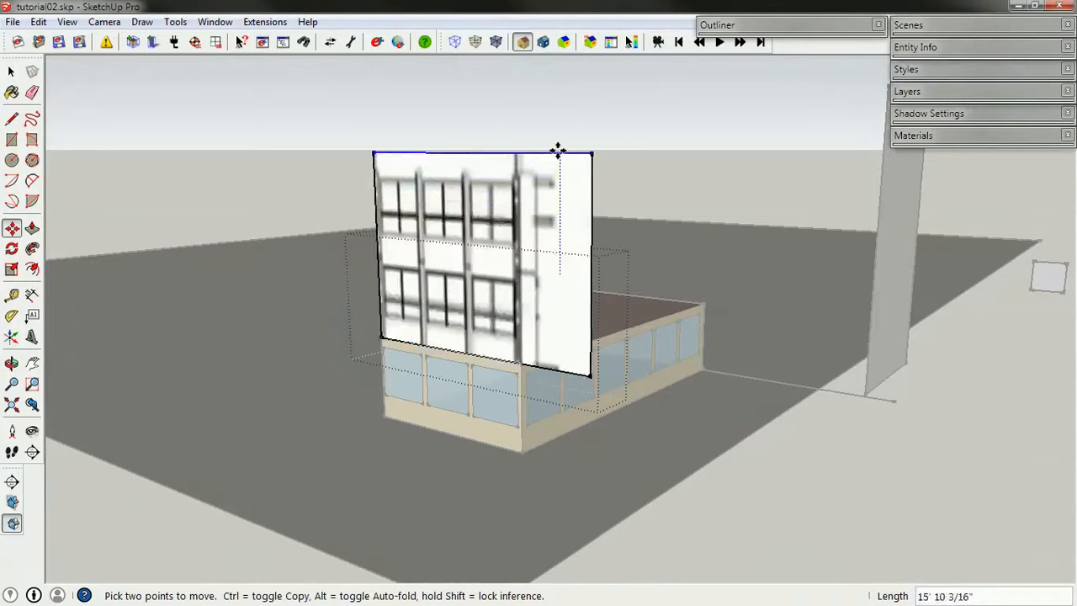
click(557, 152)
key(space)
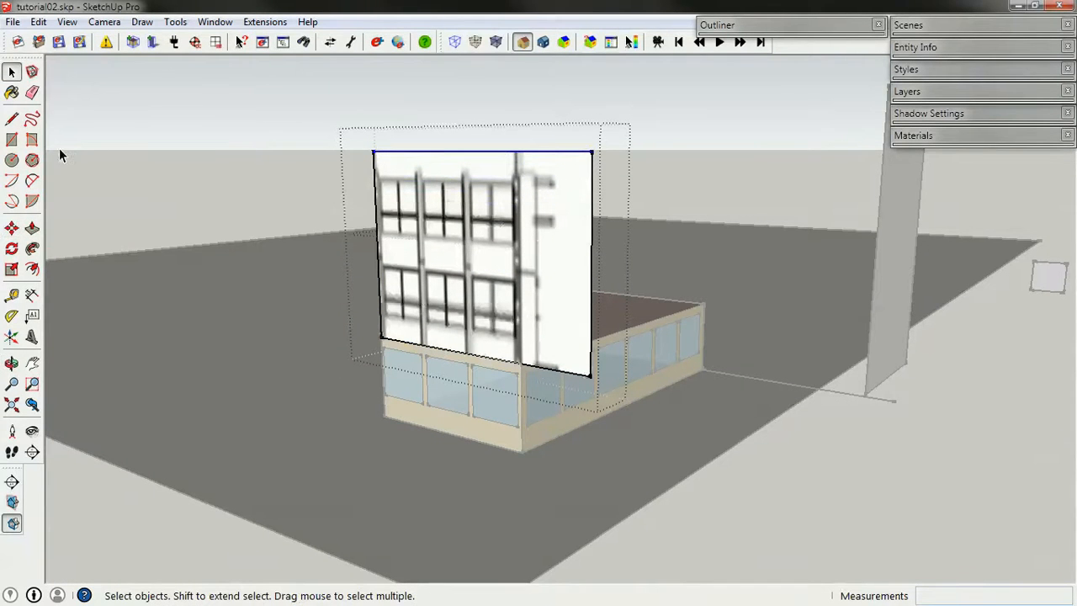
click(661, 106)
Draw a rectangle about 2' 8" by 26' 2" over the vertical fin beside the facade windows in the elevation image and cut it.
click(11, 140)
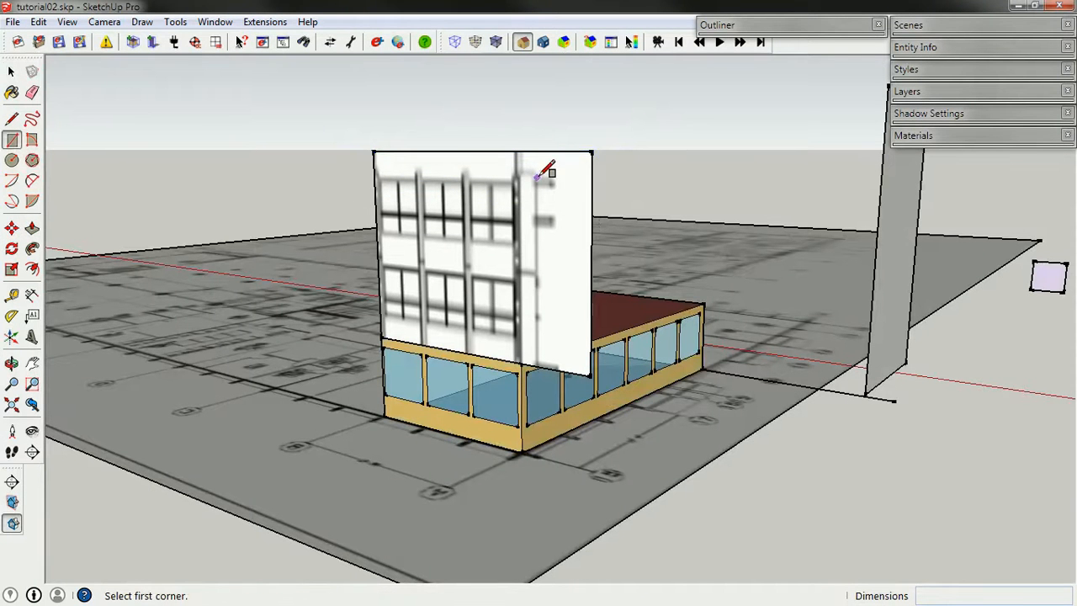
click(521, 172)
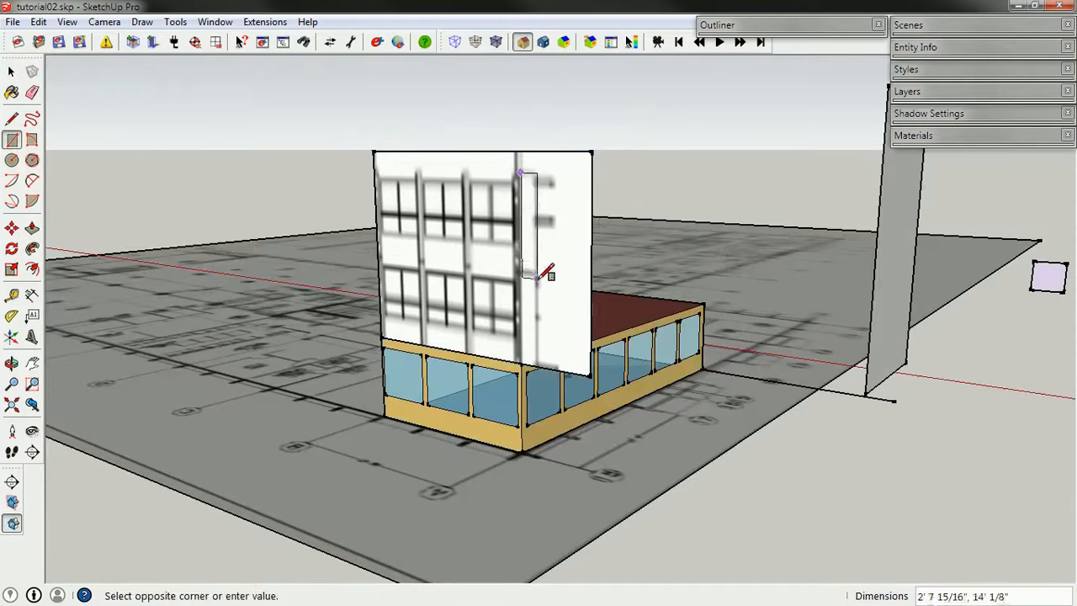
click(539, 360)
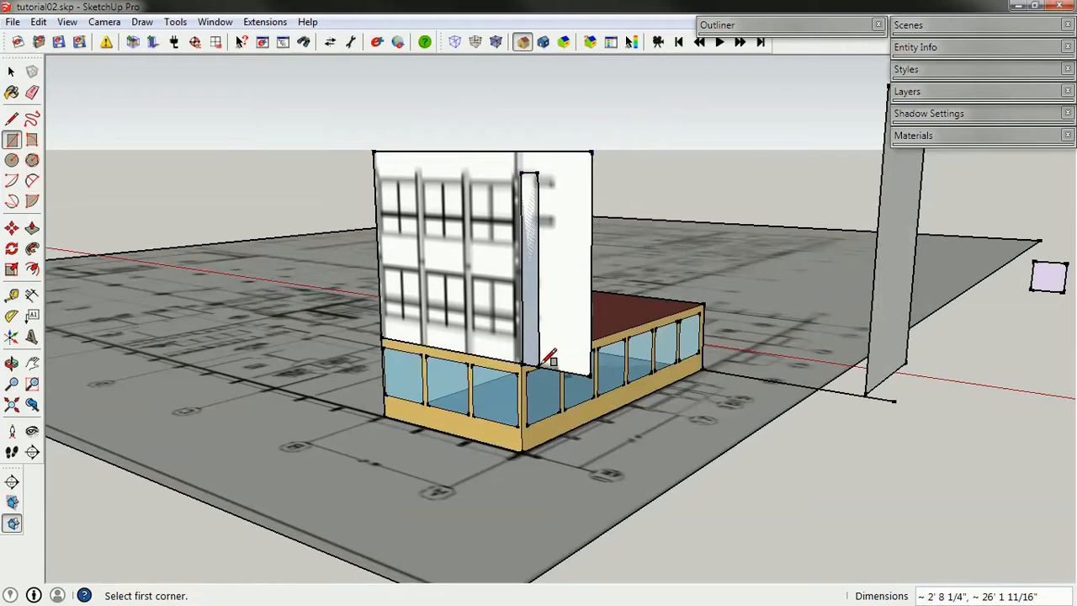
key(space)
click(531, 338)
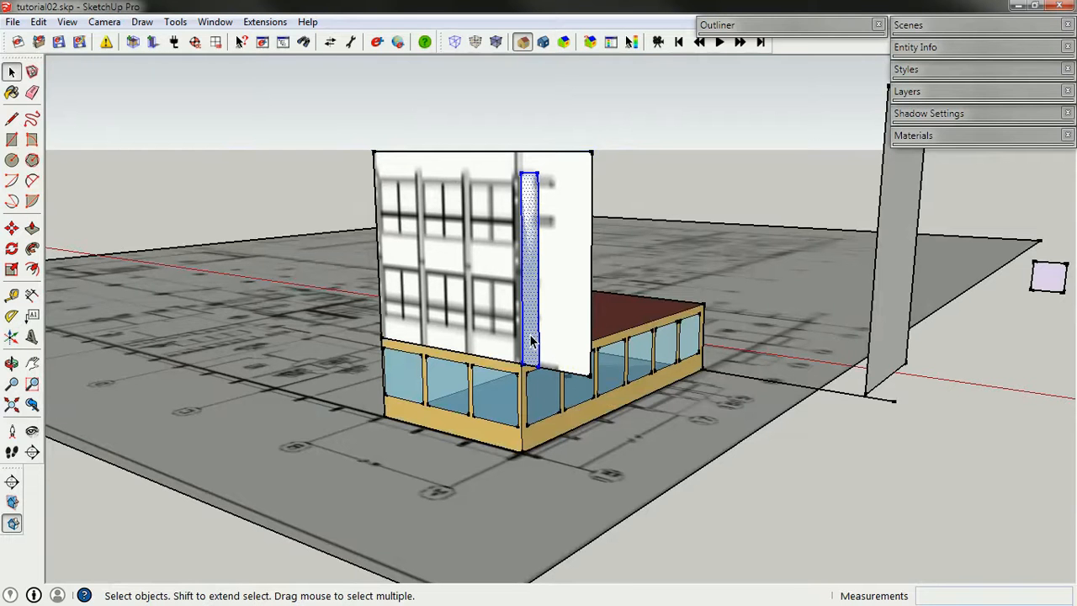
key(Delete)
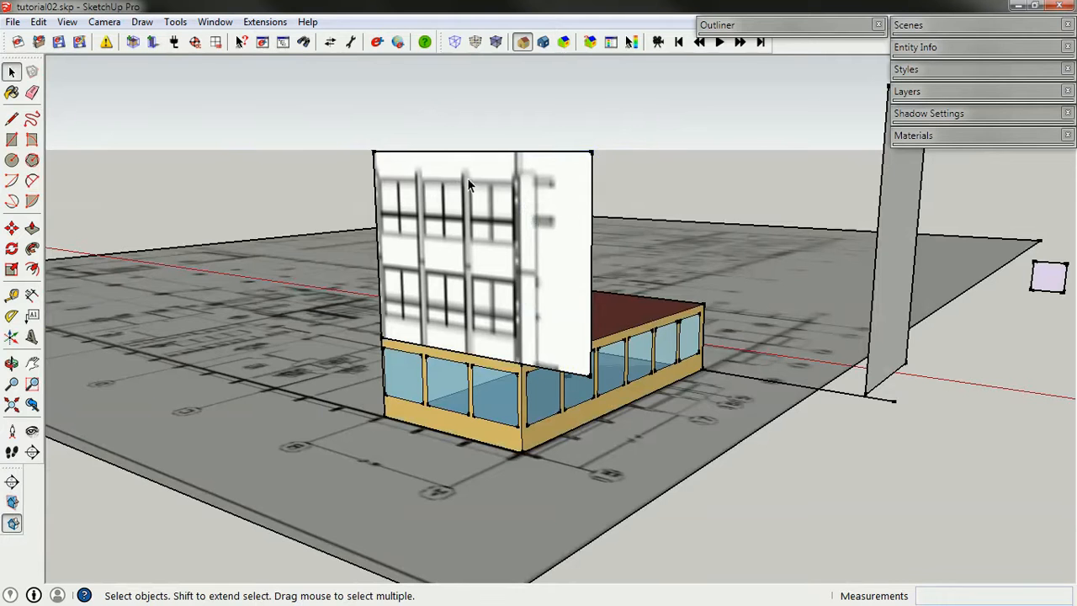
Create a new shading group at the building's front base corner and paste the cut fin rectangle into it in place.
middle_drag(674, 202, 527, 328)
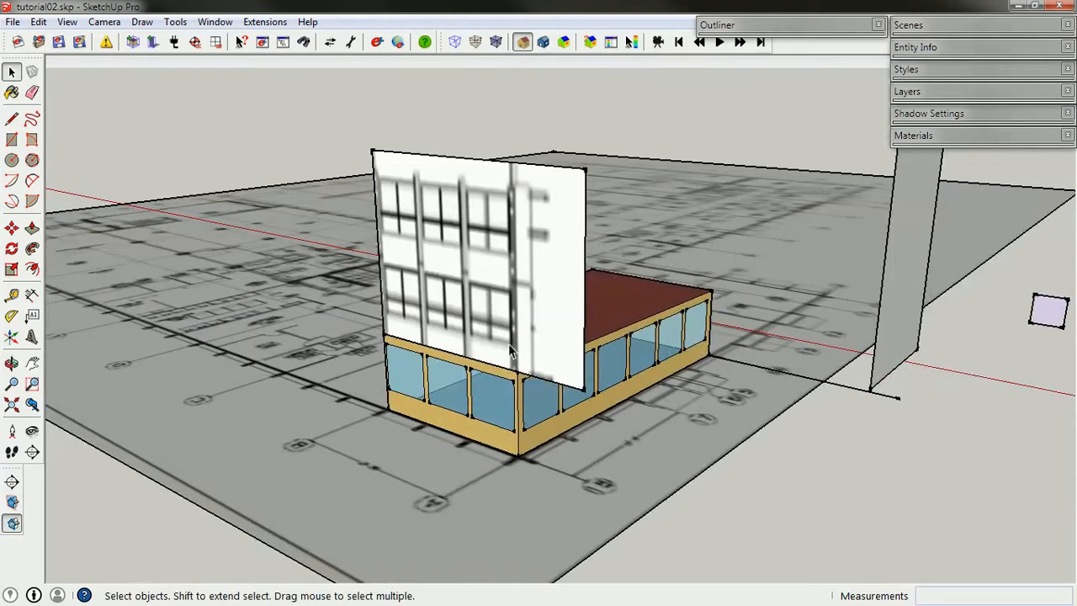
click(155, 42)
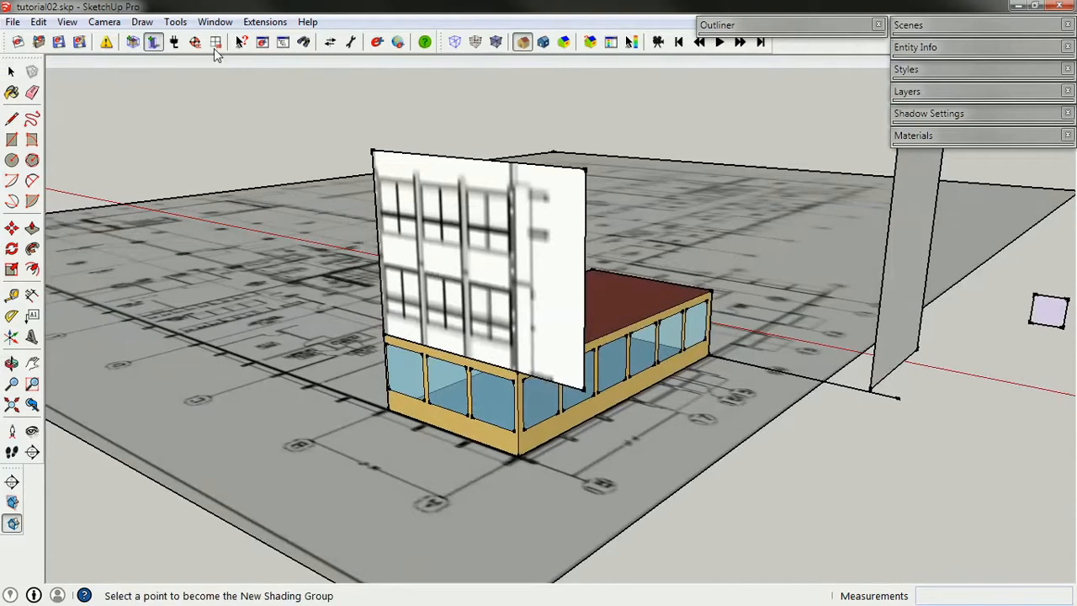
click(519, 459)
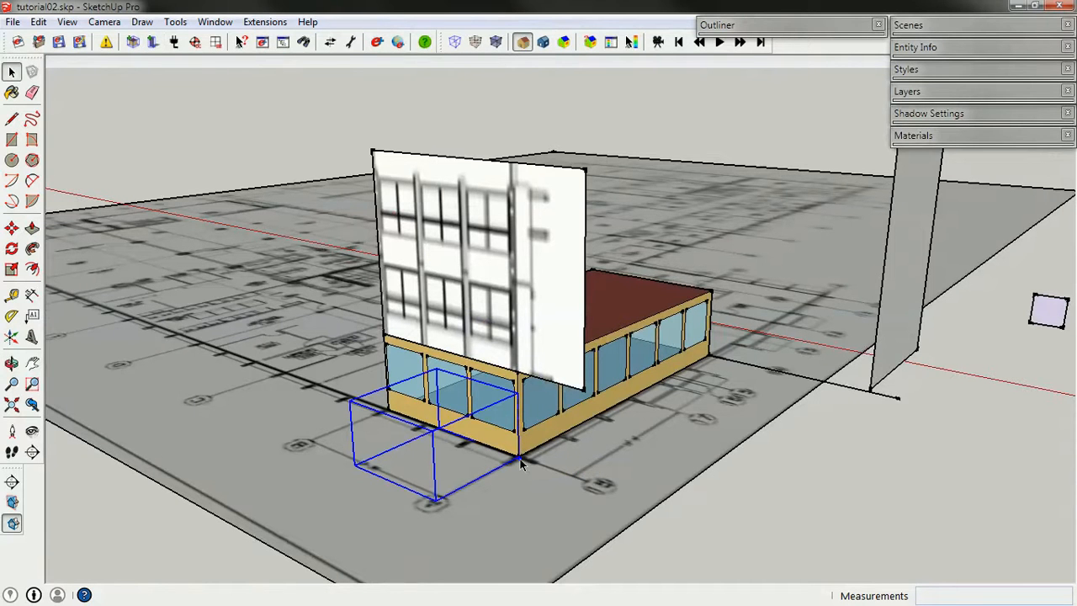
double_click(520, 459)
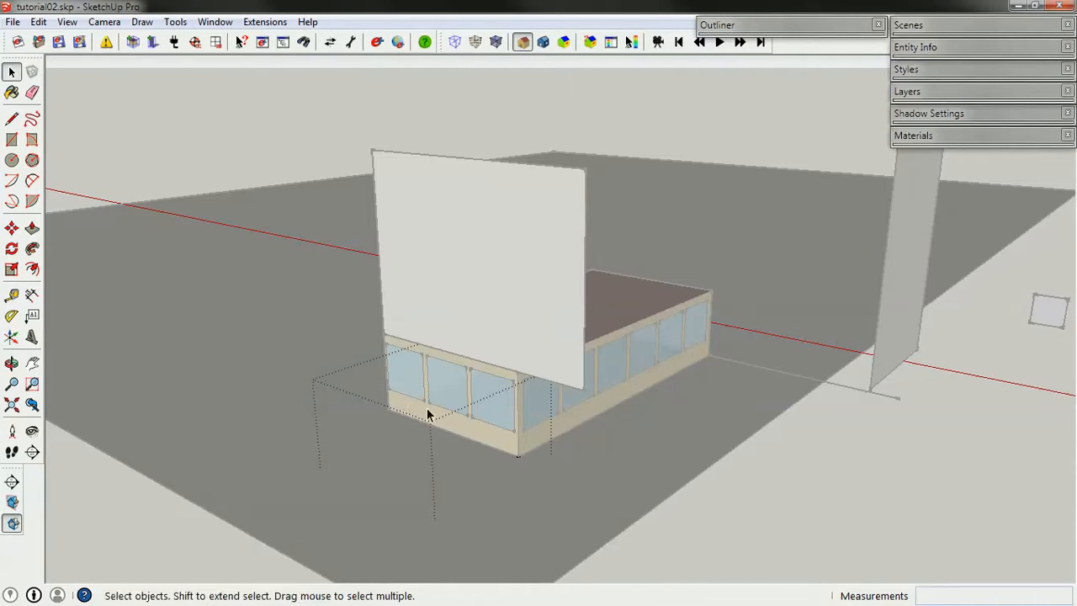
click(39, 22)
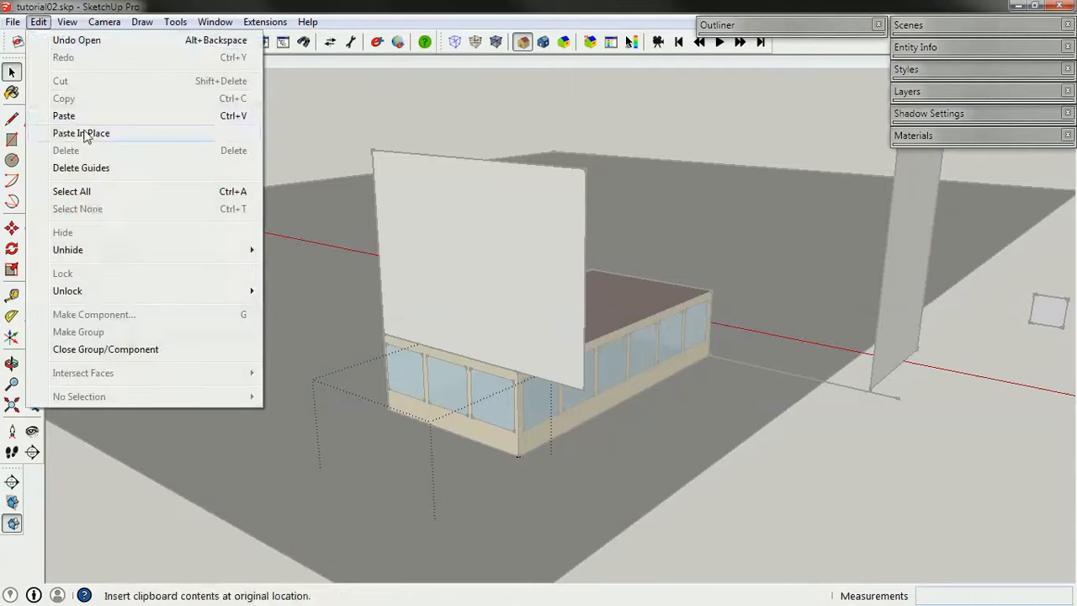
click(81, 133)
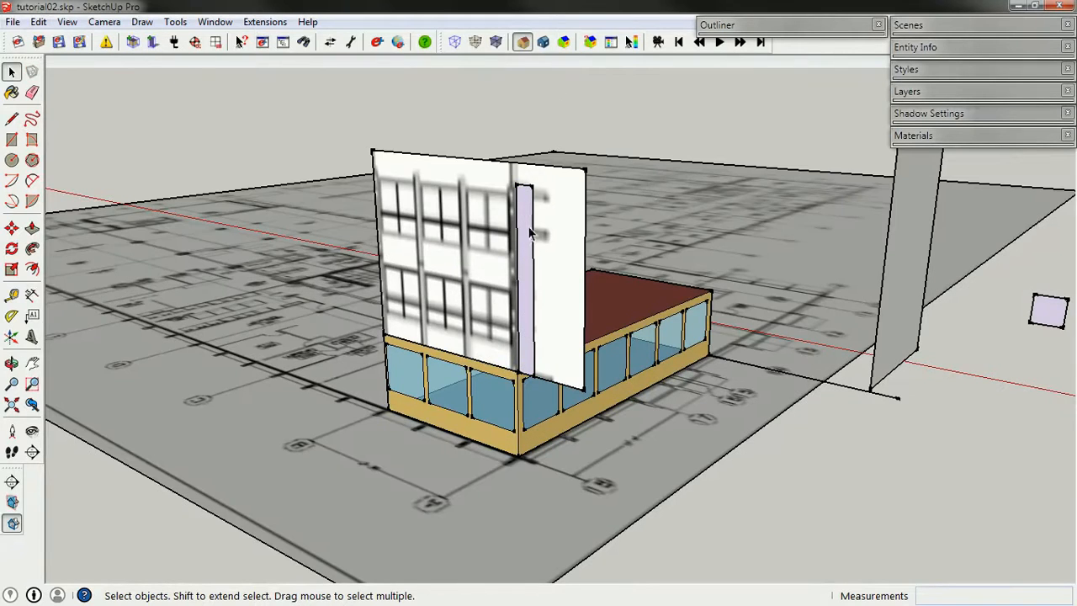
Hide the elevation image group so only the fin shading surface stands at the building's corner.
click(530, 234)
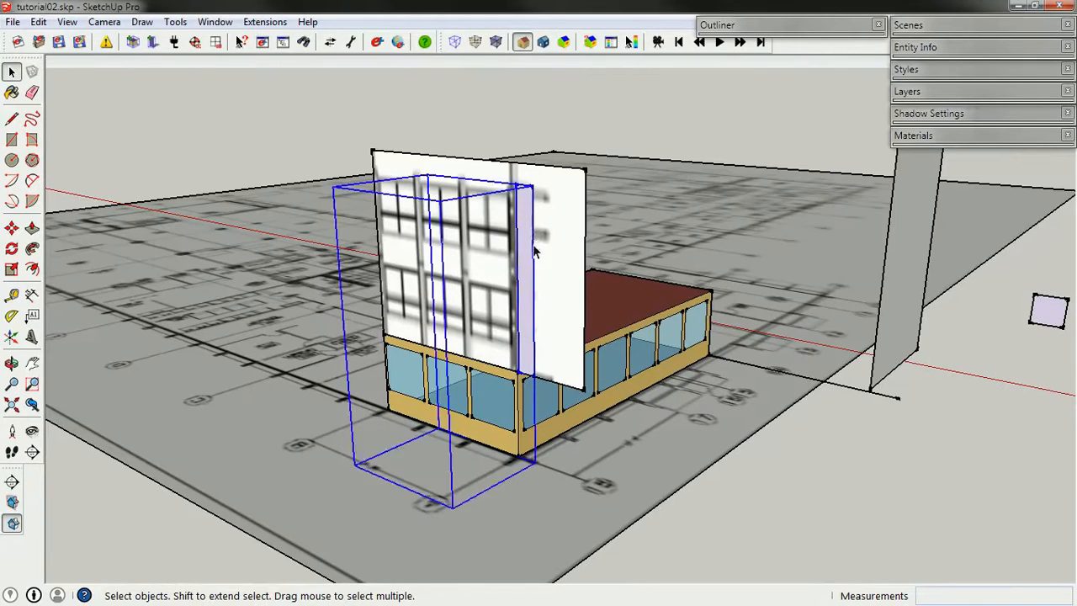
middle_drag(535, 244, 394, 183)
click(582, 247)
right_click(586, 254)
click(620, 292)
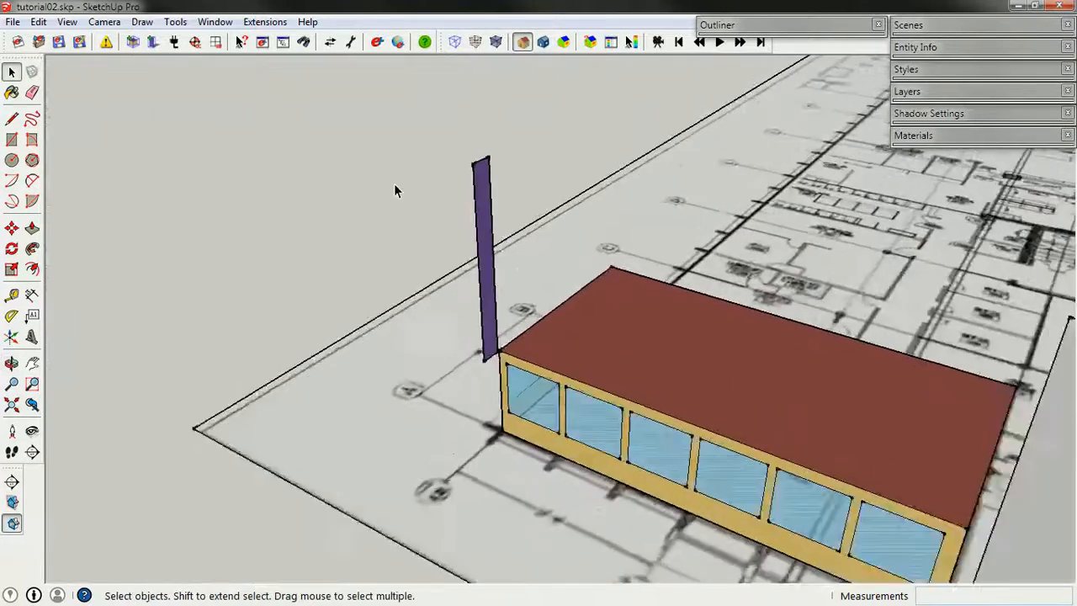
Move the fin shading group down so its lower inner corner meets the building's base corner.
scroll(523, 266, up, 3)
middle_drag(506, 253, 445, 282)
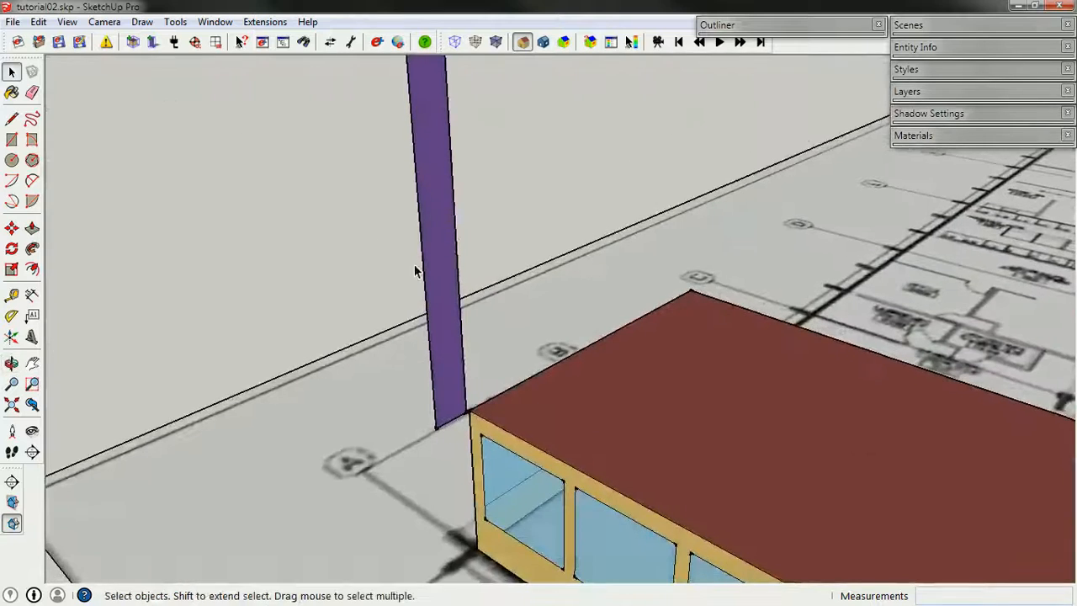
scroll(438, 252, down, 2)
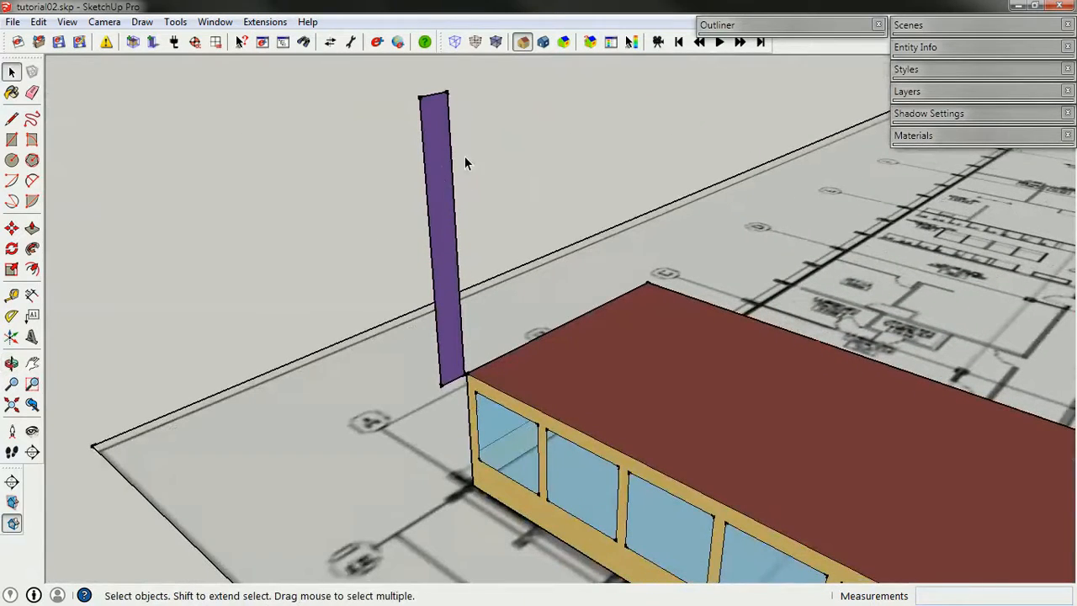
middle_drag(451, 232, 230, 301)
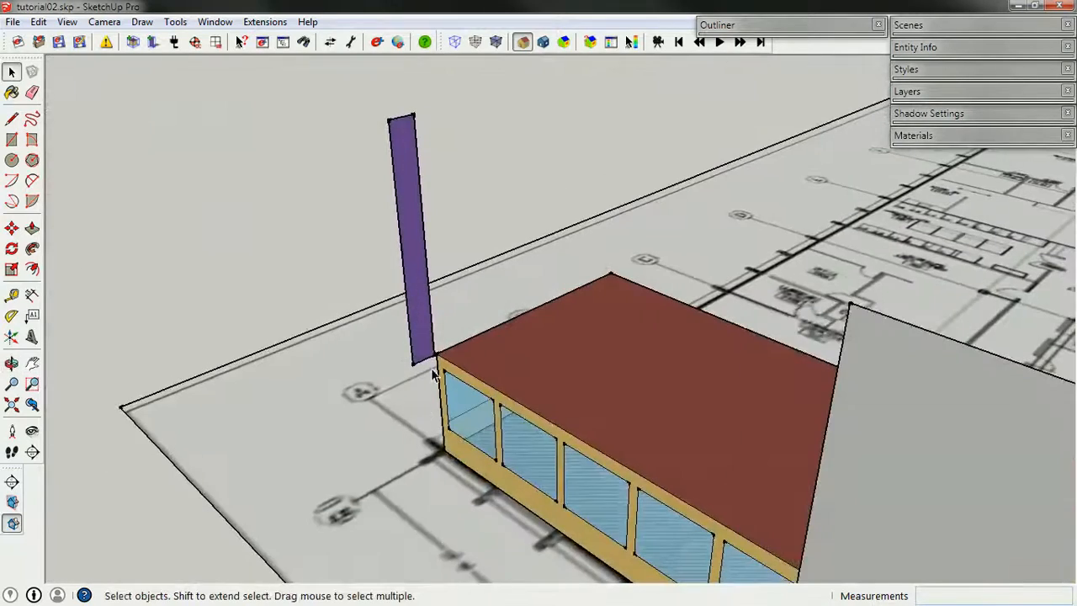
middle_drag(420, 349, 514, 308)
scroll(443, 442, up, 3)
scroll(430, 418, down, 3)
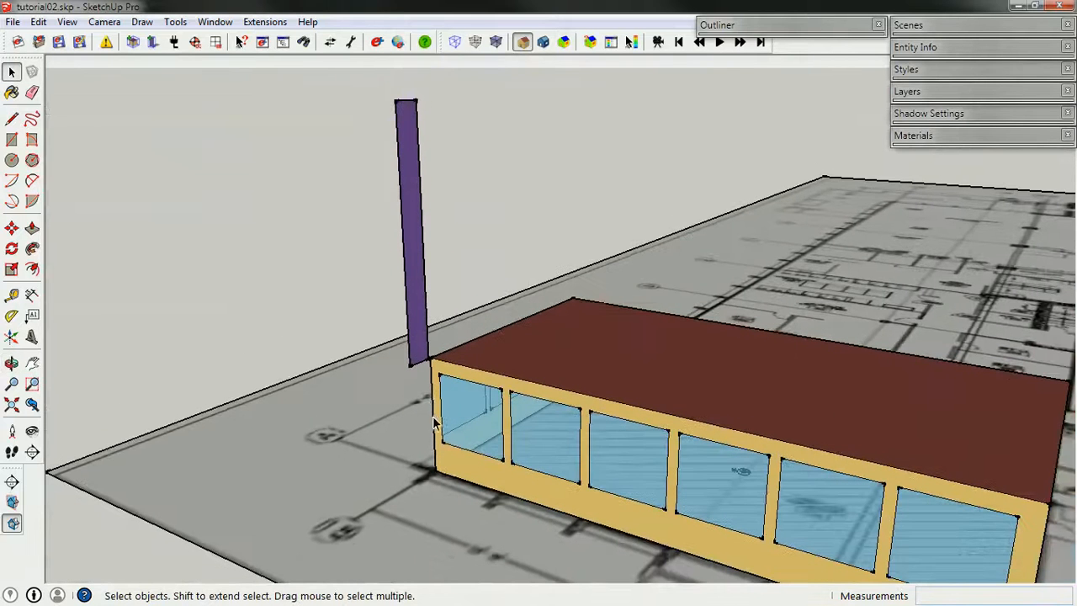
scroll(432, 453, up, 2)
click(420, 340)
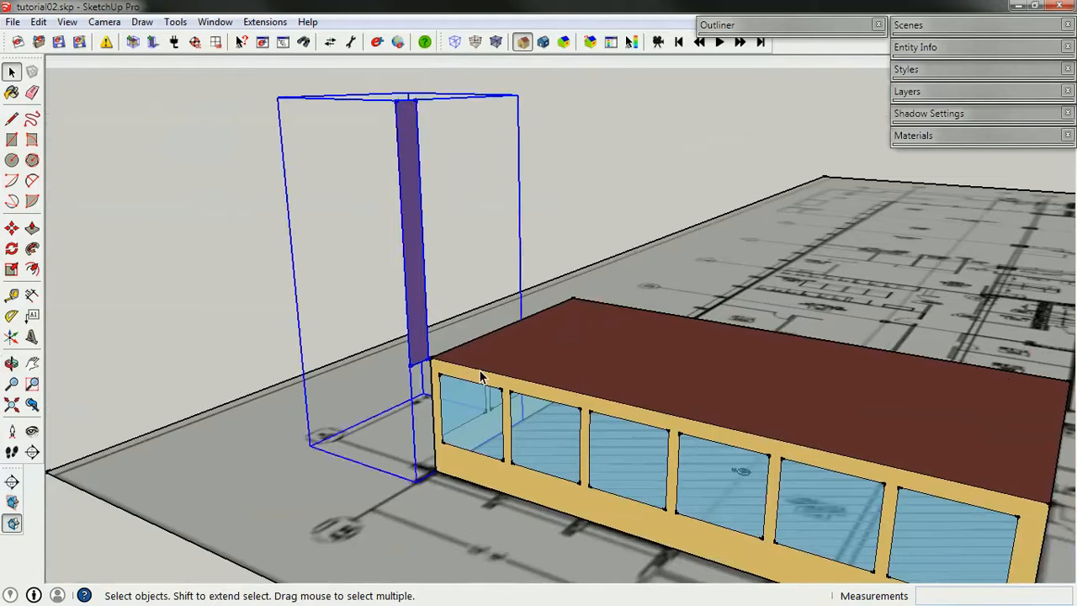
key(m)
click(430, 359)
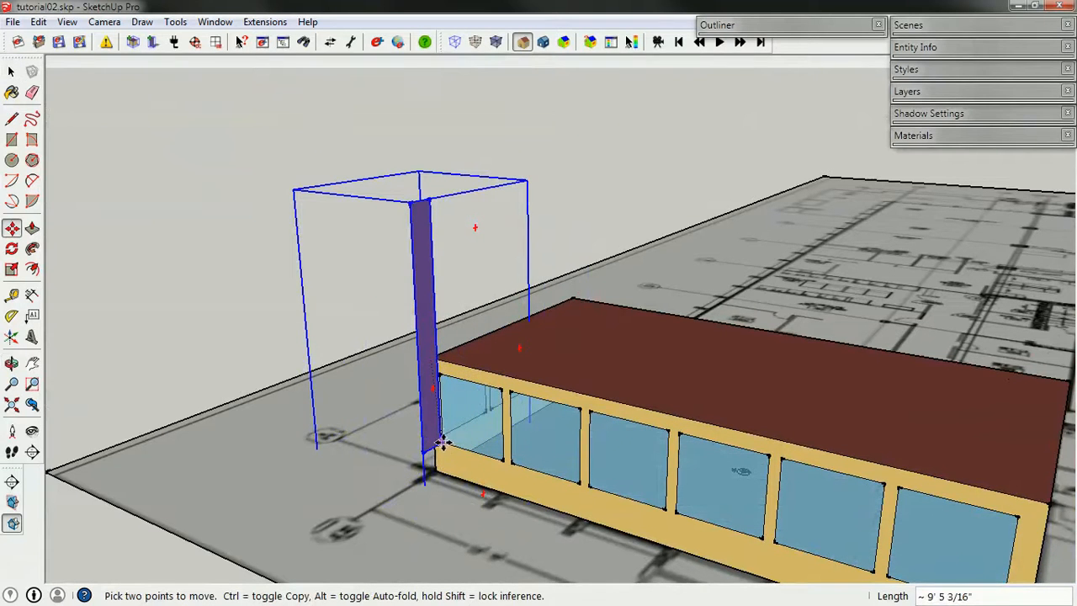
scroll(442, 454, up, 3)
scroll(416, 442, up, 4)
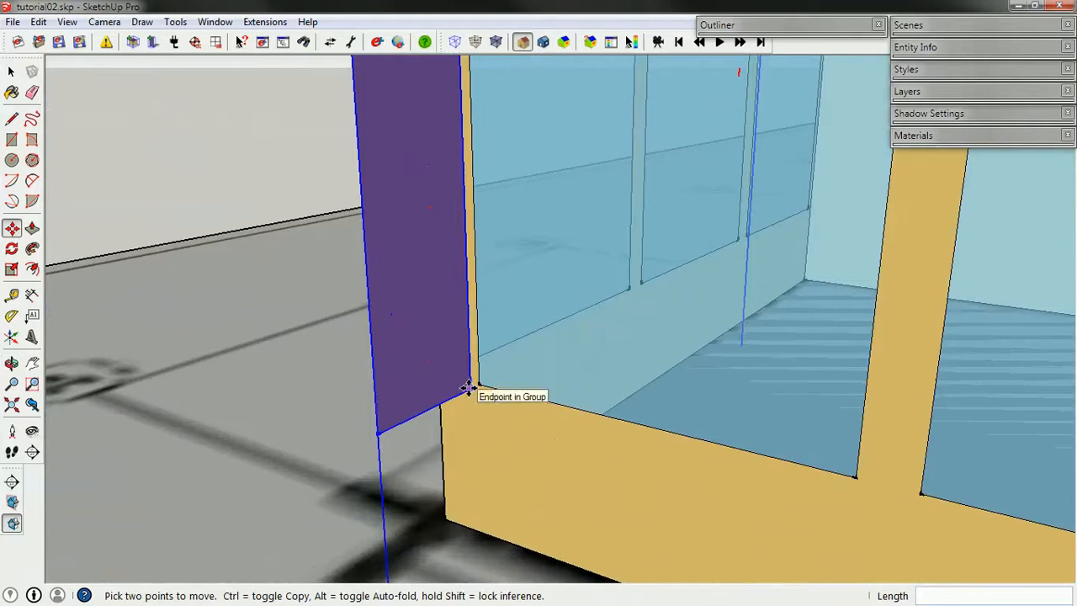
click(479, 384)
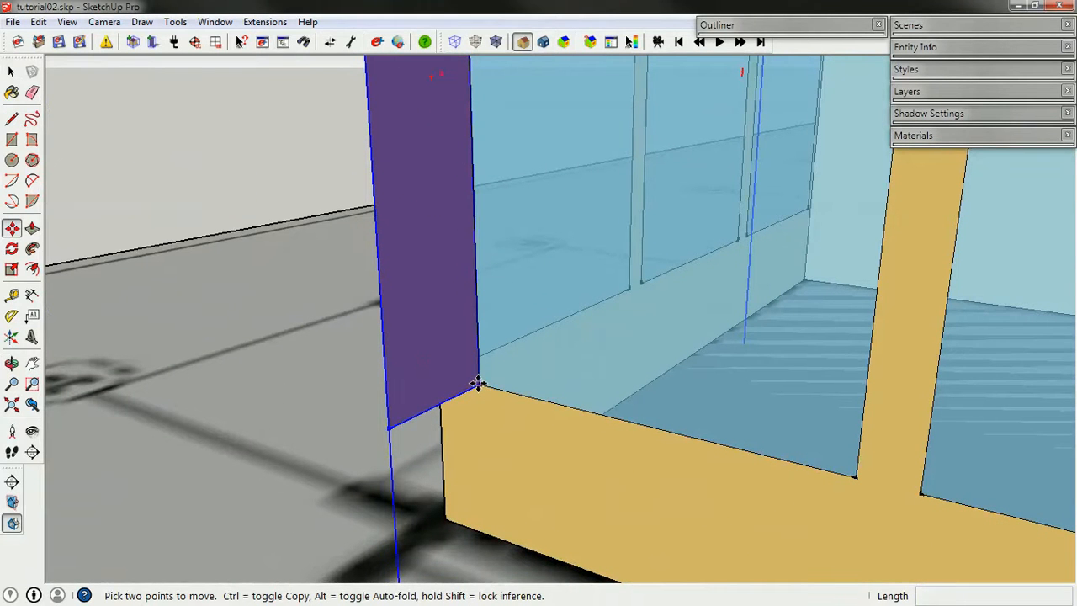
click(479, 384)
scroll(475, 269, down, 2)
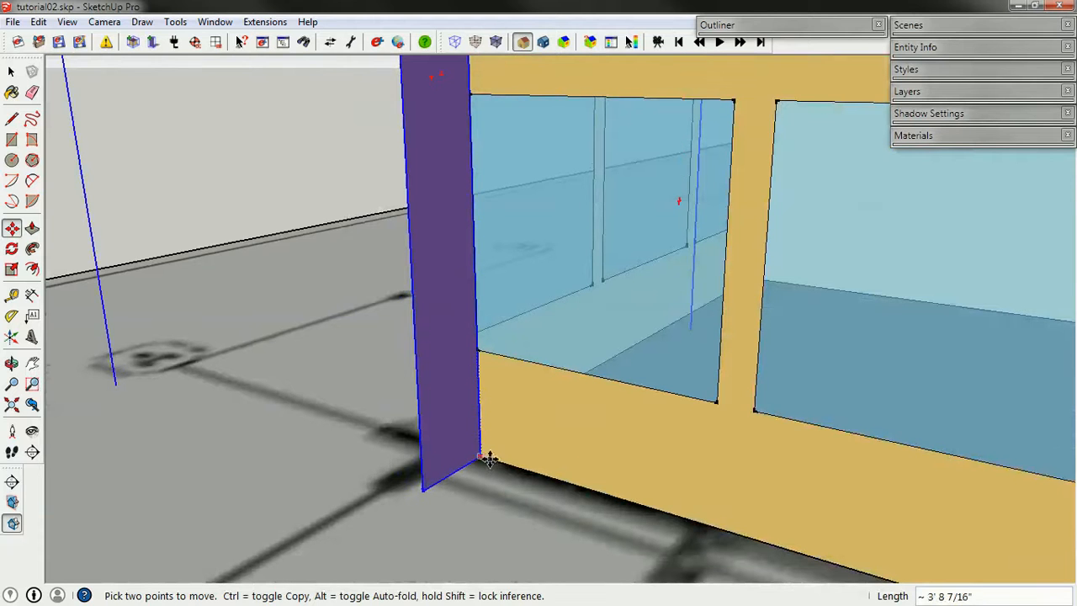
click(485, 456)
key(space)
Turn on hidden geometry display and unhide the elevation image group.
scroll(476, 455, down, 2)
scroll(475, 455, down, 4)
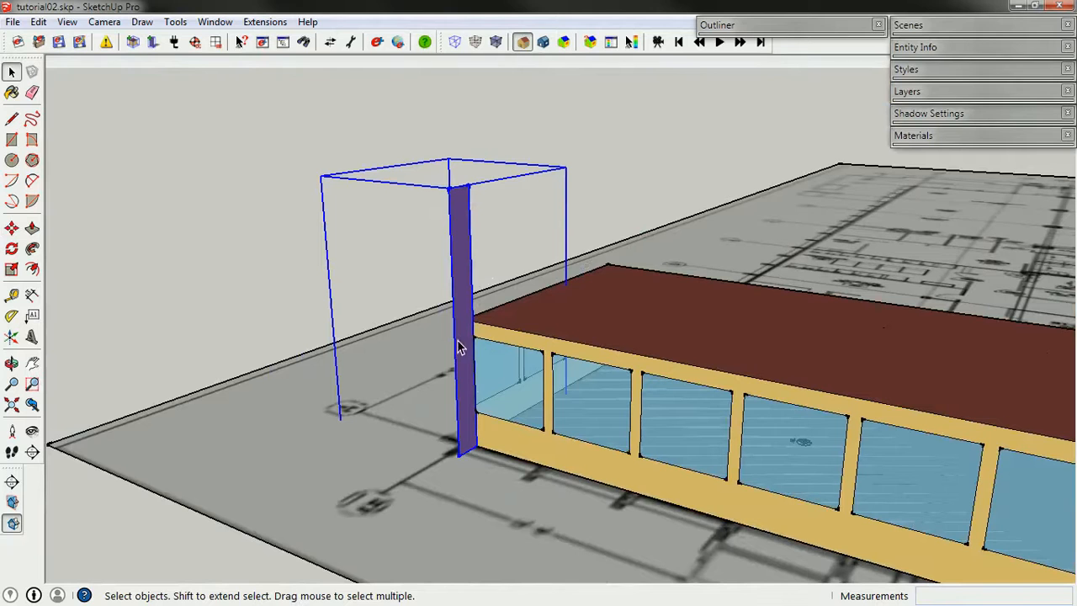
middle_drag(470, 270, 640, 388)
scroll(584, 368, down, 4)
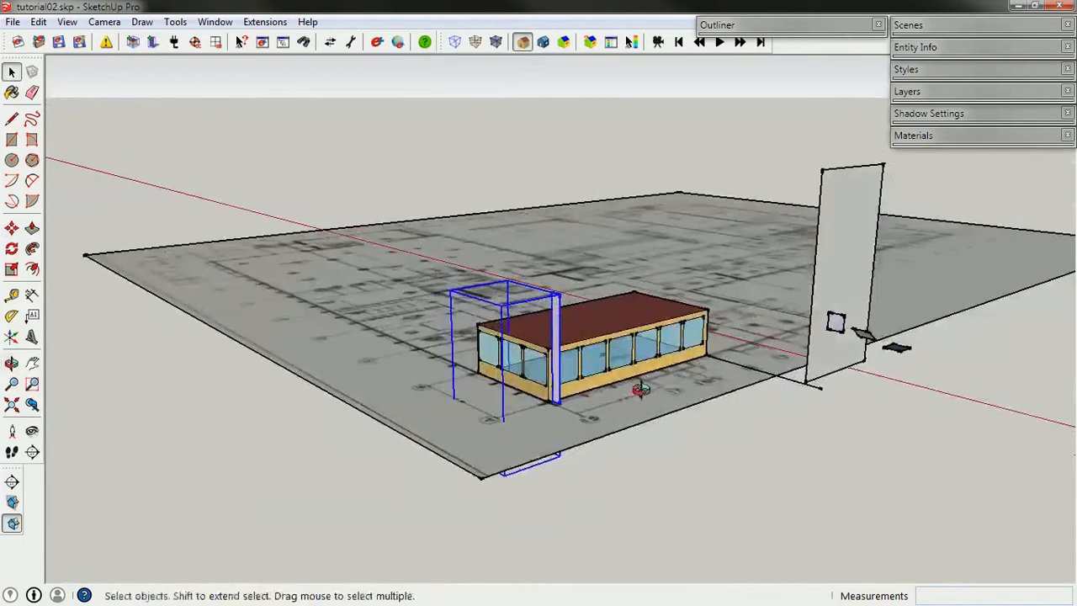
click(39, 21)
click(107, 84)
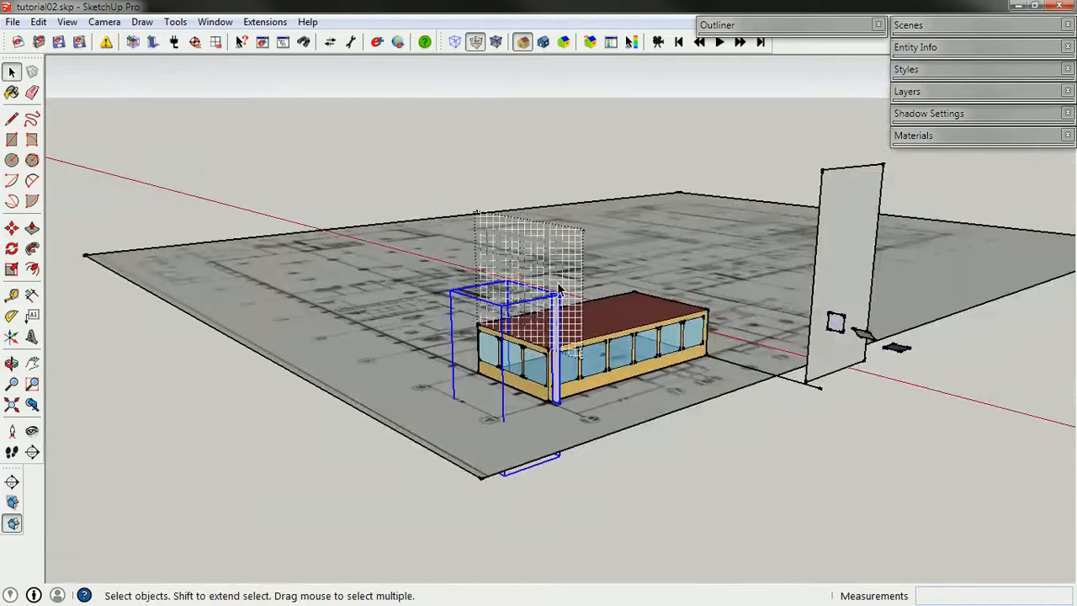
click(535, 240)
right_click(535, 240)
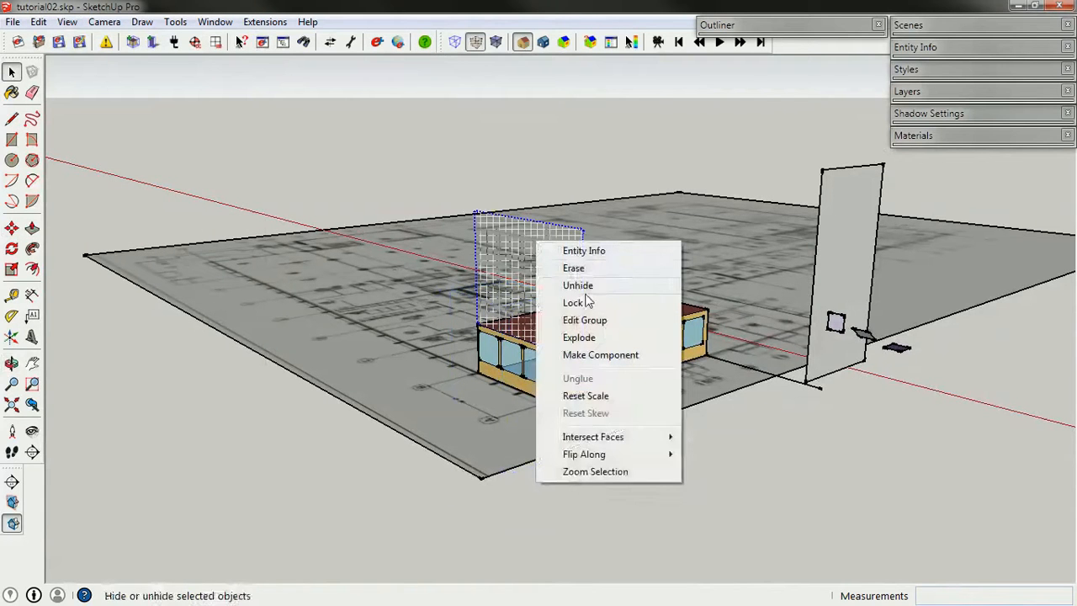
click(579, 286)
Stretch the elevation image's top edge farther upward inside its group to show the area above the upper windows.
double_click(526, 251)
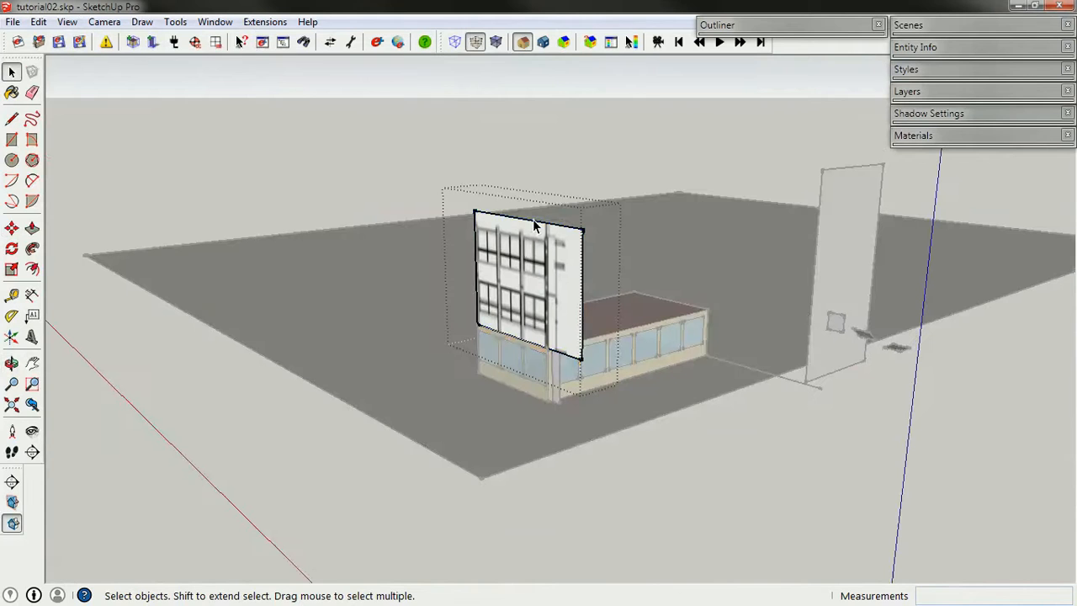
key(m)
click(532, 219)
click(520, 132)
key(space)
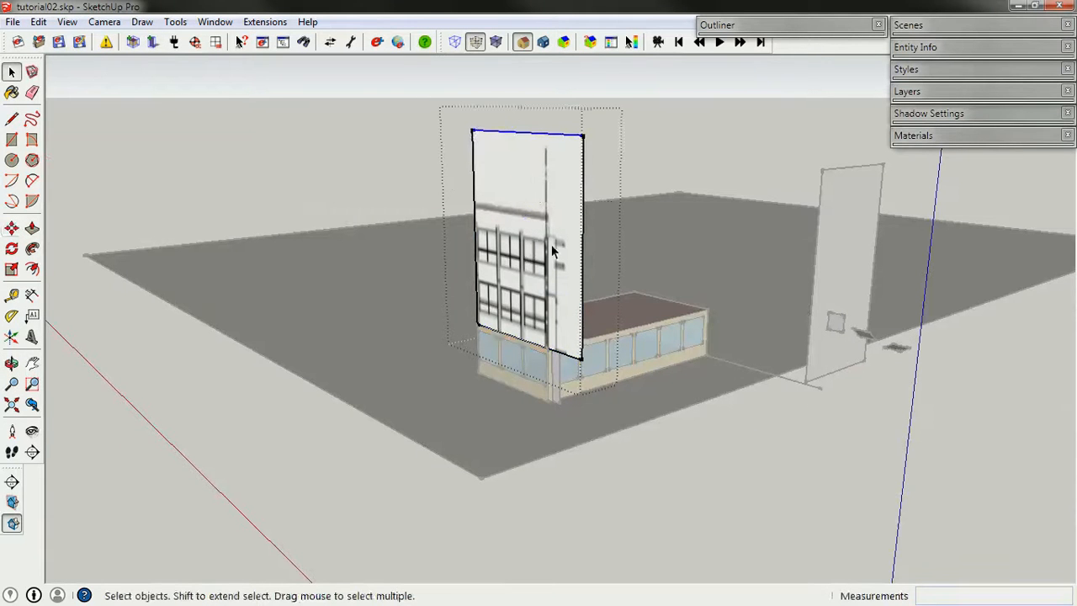
click(814, 128)
Move the elevation image group straight down about 13' so its lower edge rests at ground level against the building's front.
click(515, 242)
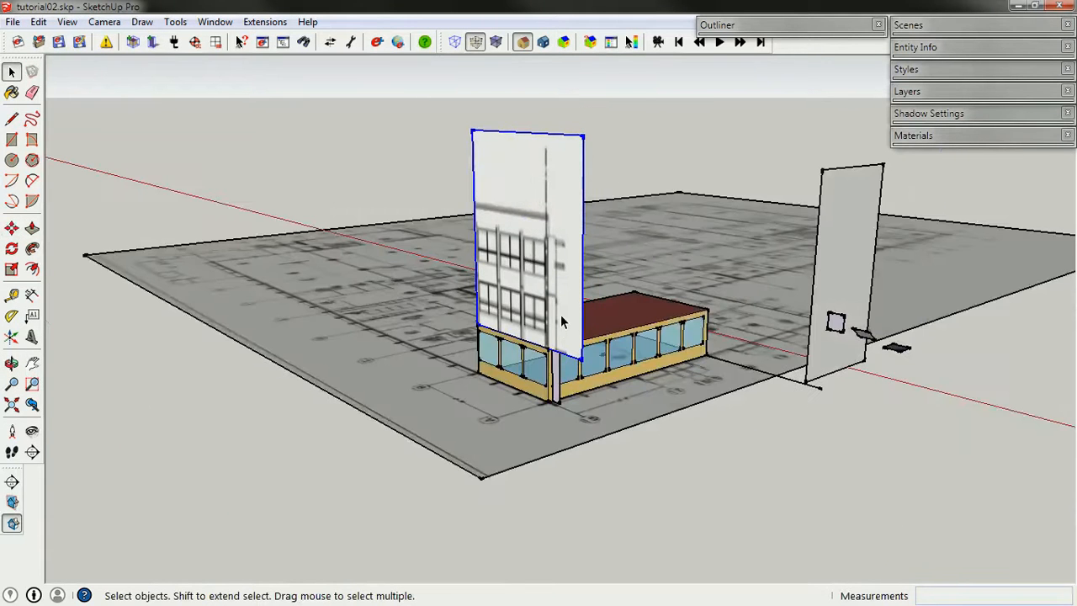
scroll(547, 350, up, 3)
key(m)
click(602, 364)
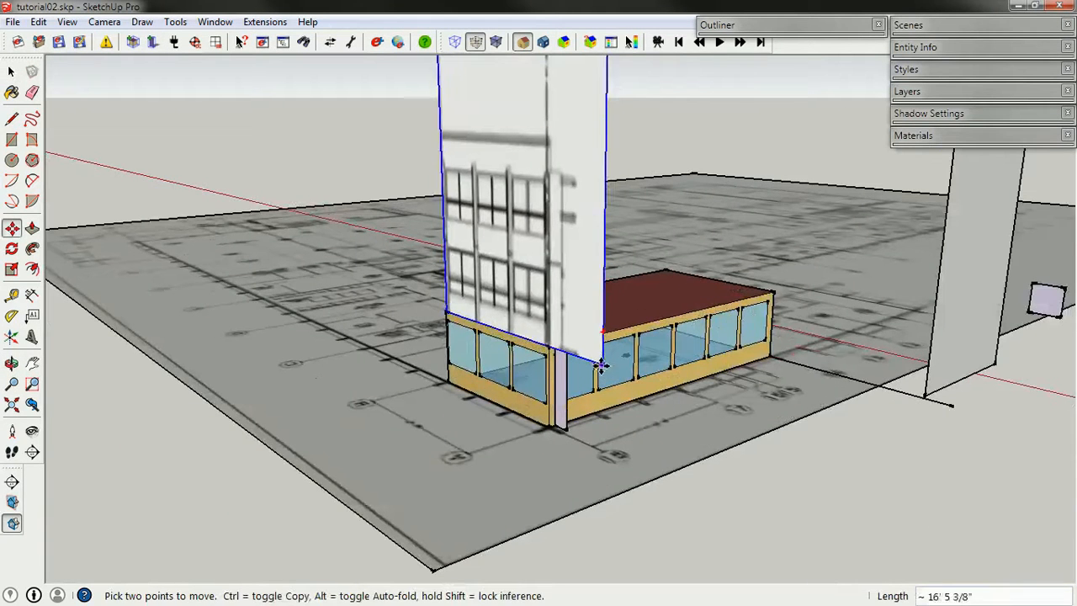
click(597, 447)
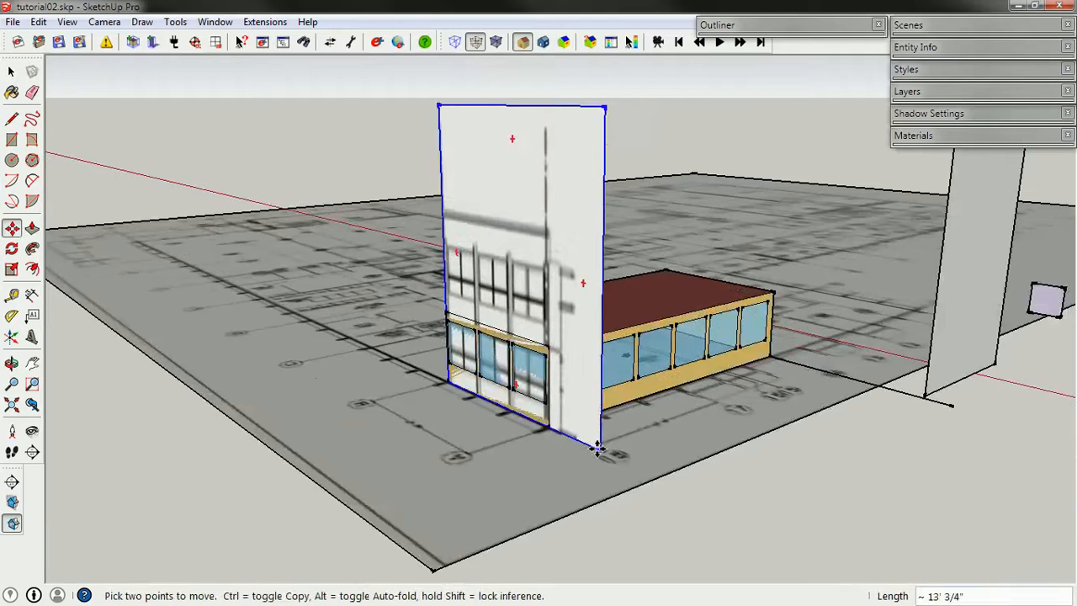
key(space)
middle_drag(607, 333, 142, 332)
scroll(474, 292, up, 2)
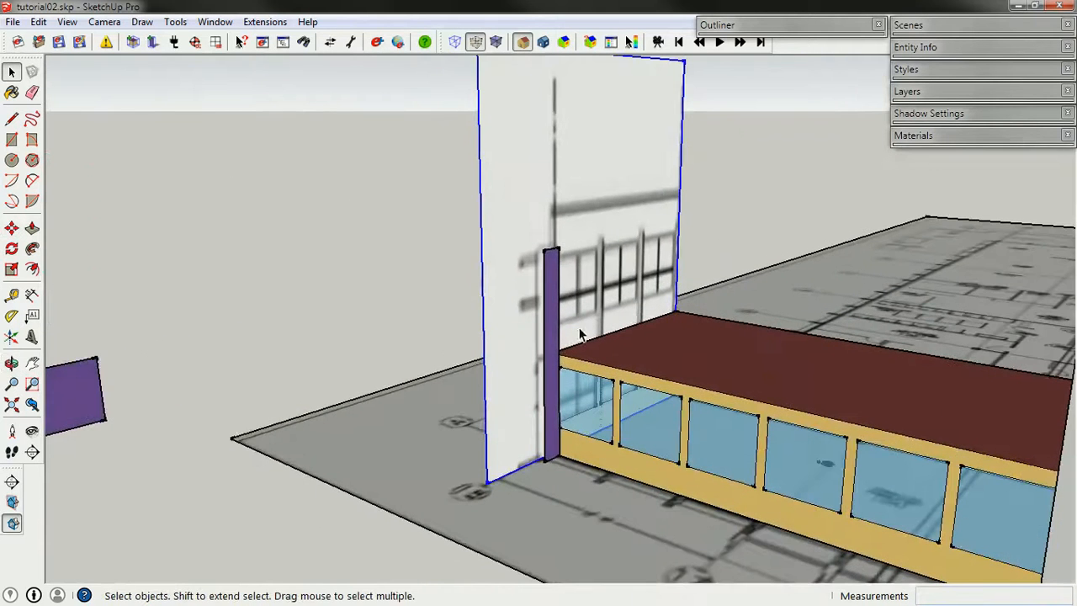
Hide the elevation image group and turn off the display of hidden geometry.
mouse_move(556, 251)
middle_down()
mouse_move(378, 320)
mouse_move(625, 34)
middle_up()
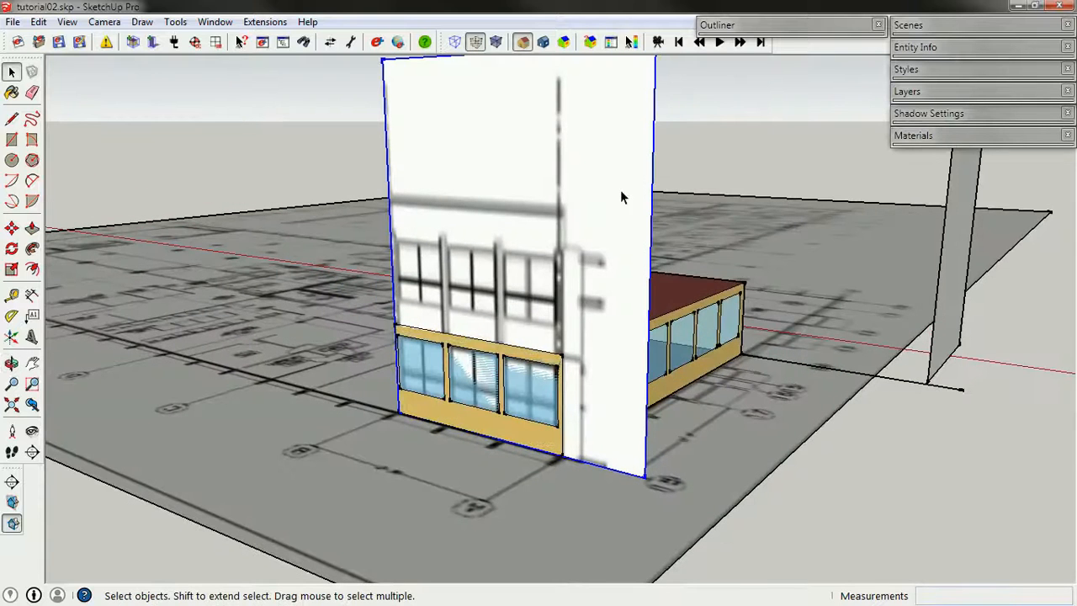
right_click(617, 181)
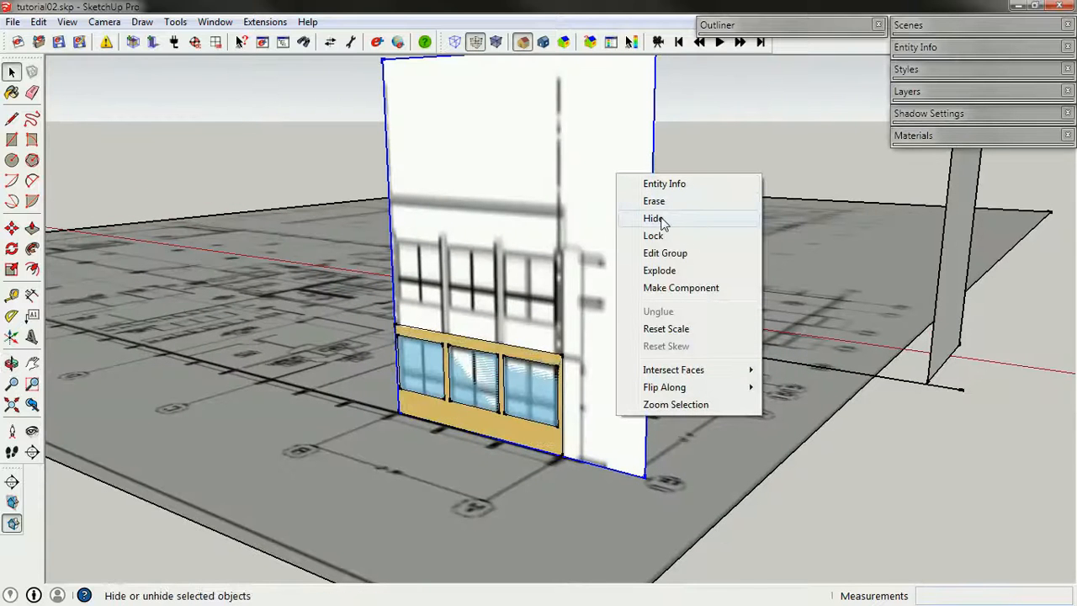
click(581, 194)
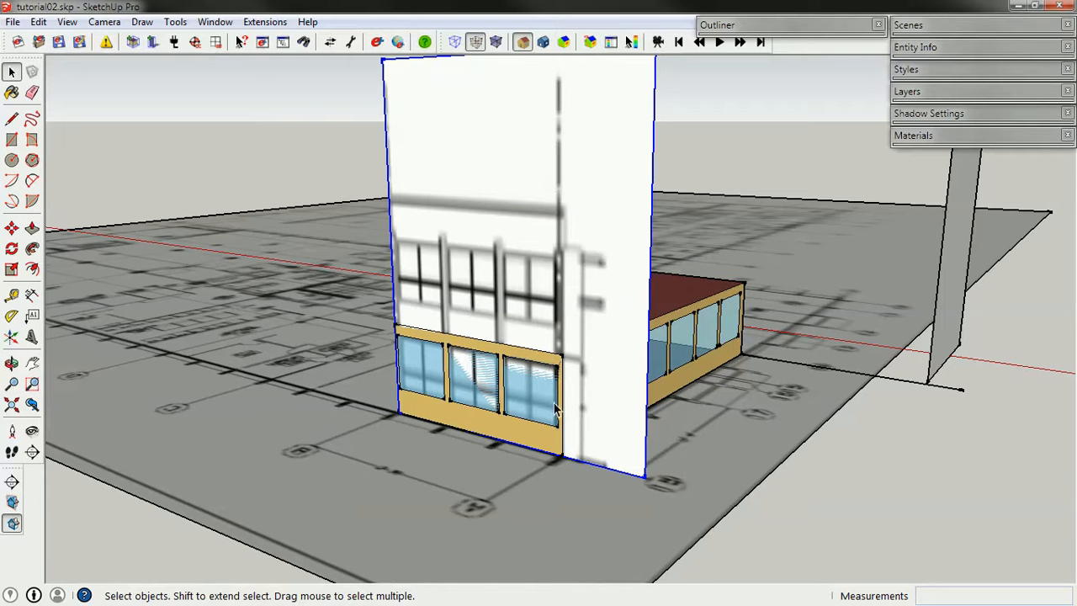
right_click(622, 163)
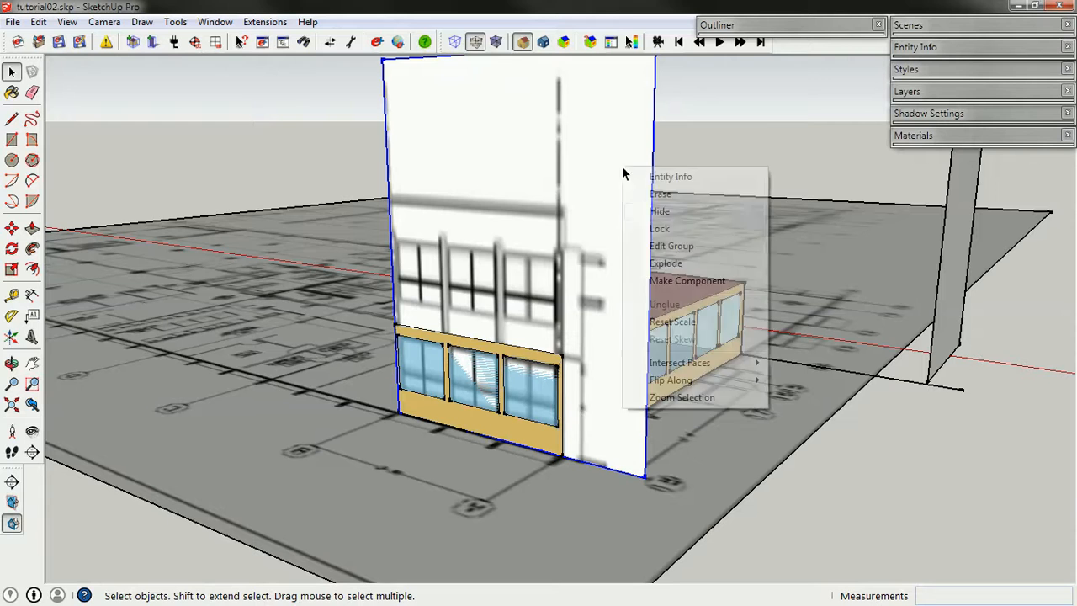
click(650, 209)
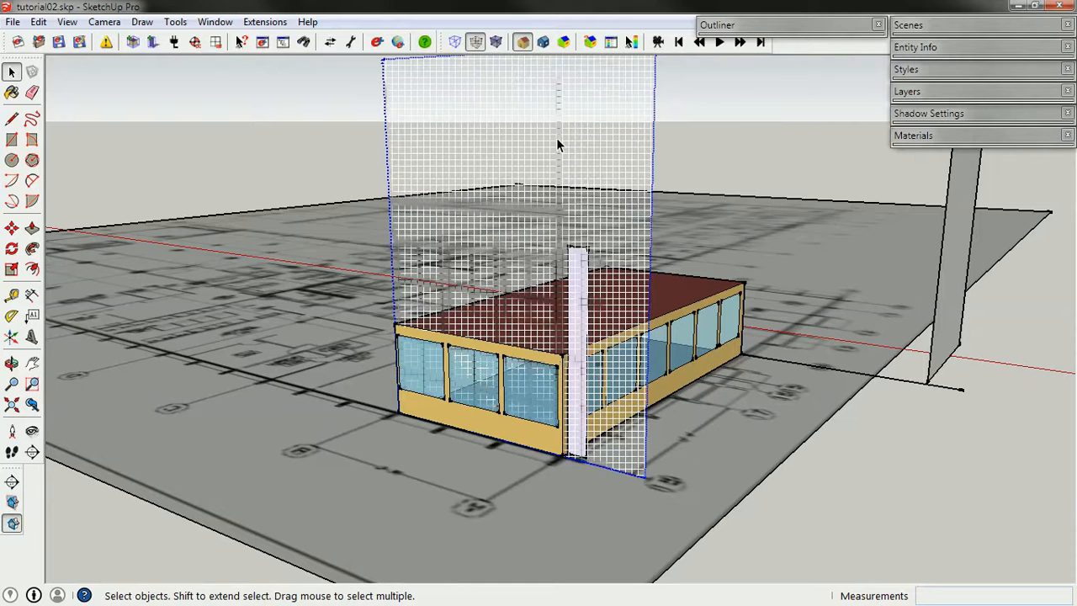
click(67, 22)
click(84, 87)
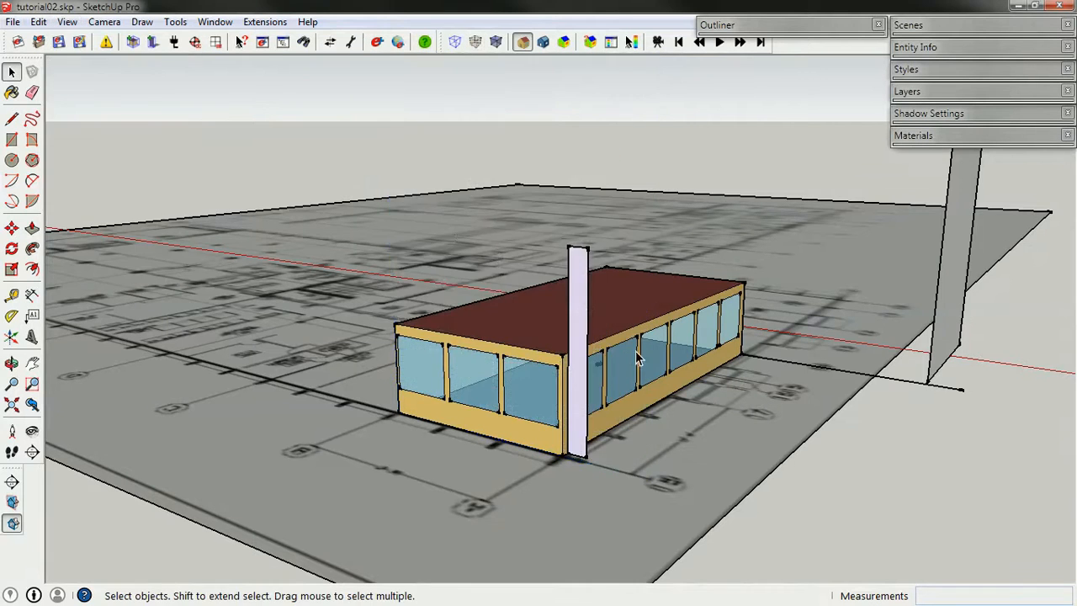
Draw a horizontal rectangular face along the top edge of the first long-side window, extending out about 2' 9 13/16" to the fin's outer edge.
middle_drag(636, 351, 274, 390)
scroll(291, 381, up, 3)
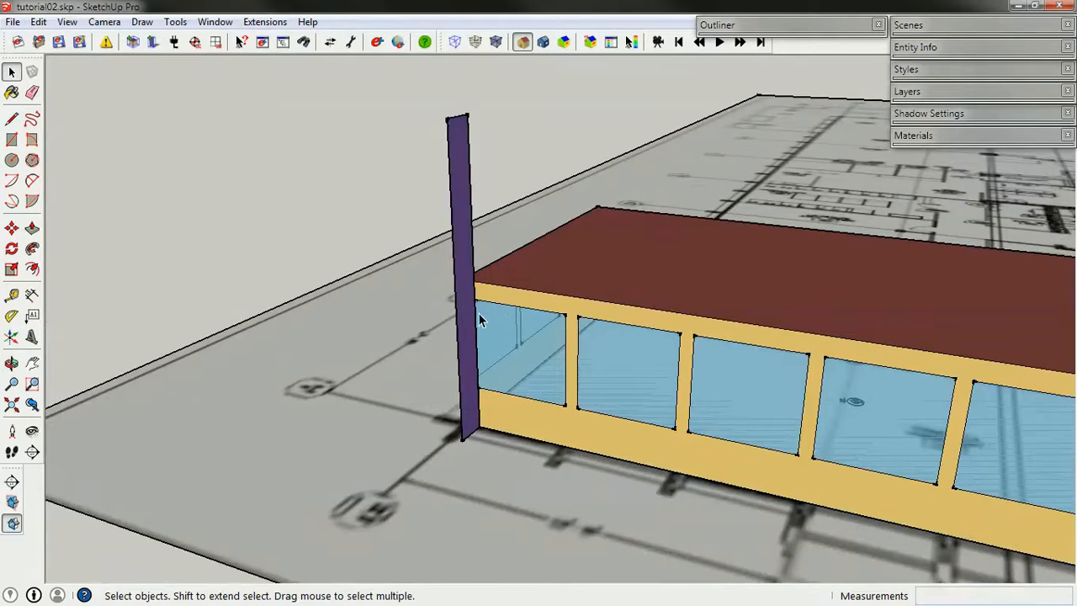
scroll(477, 312, up, 2)
key(l)
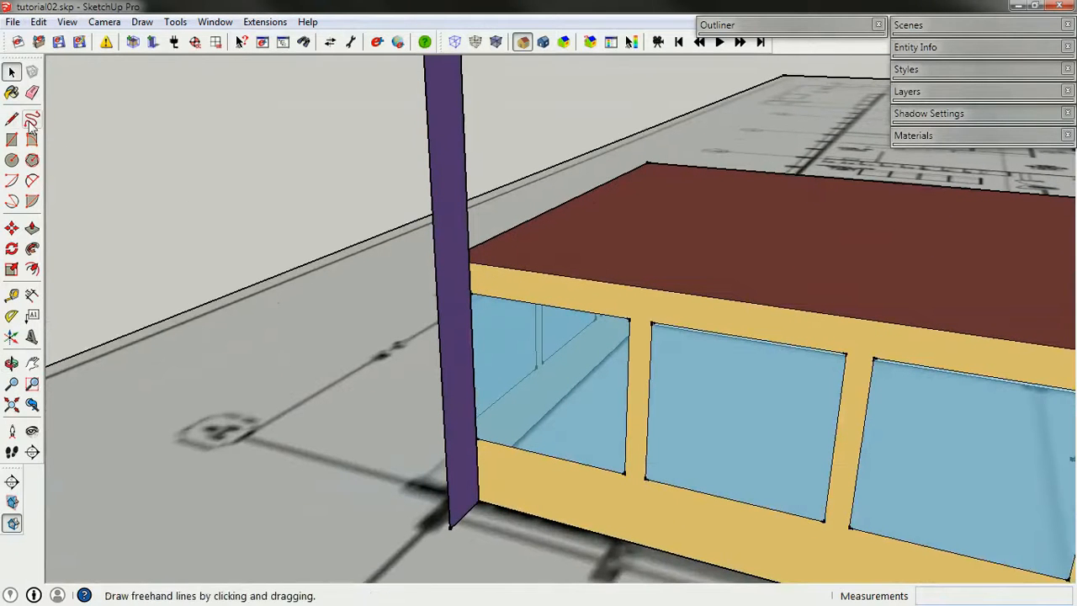
click(470, 293)
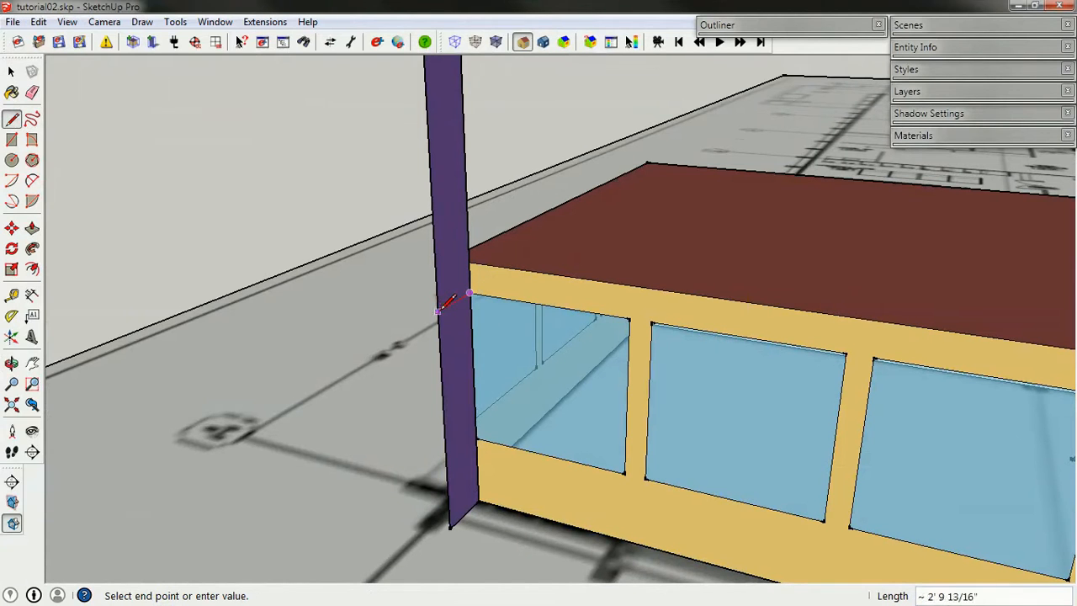
click(438, 312)
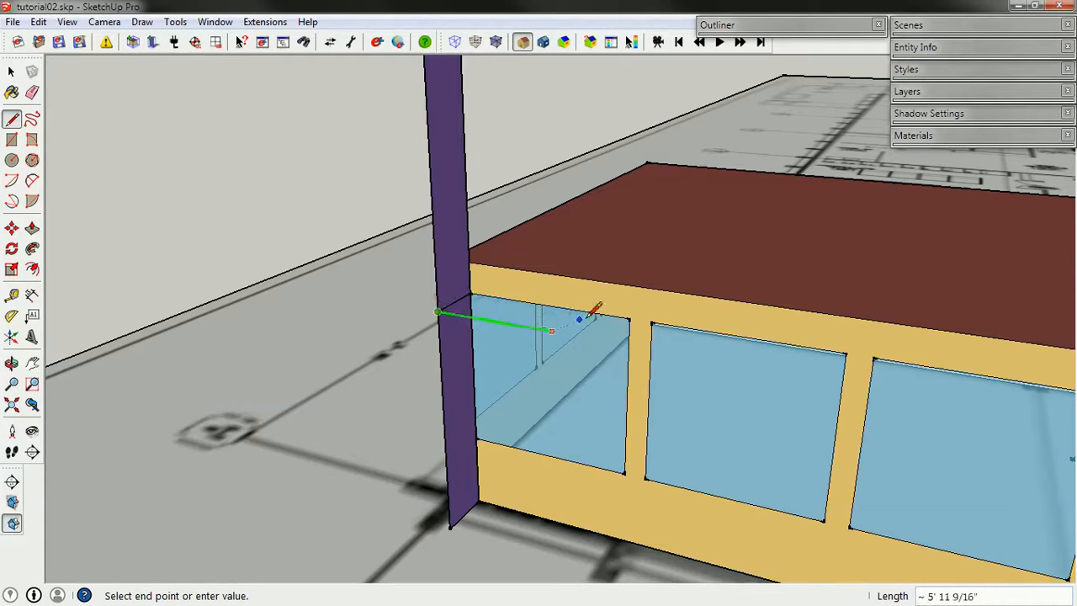
click(631, 318)
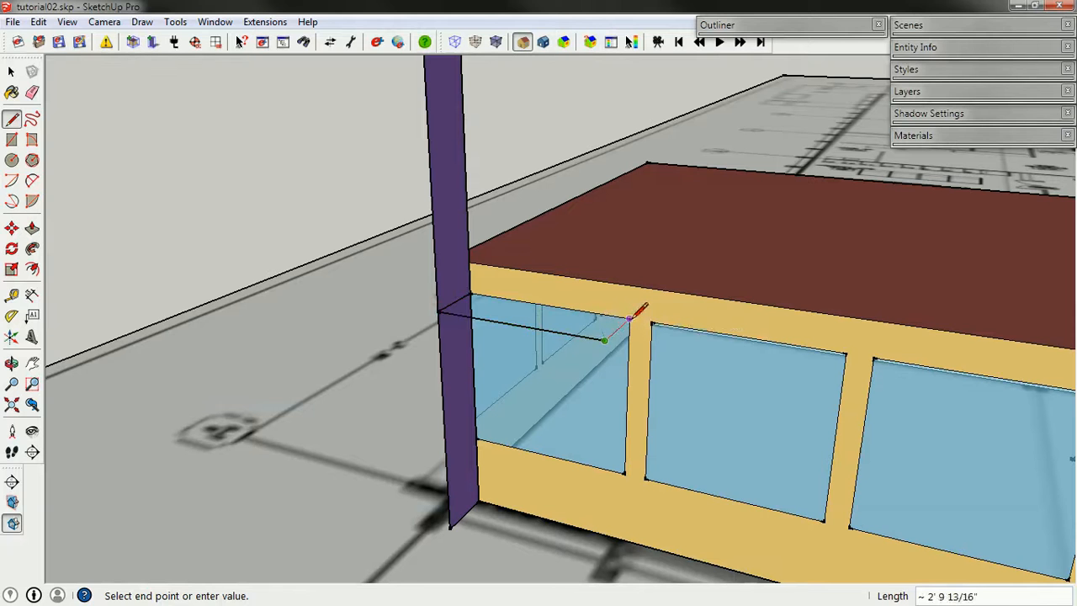
click(630, 318)
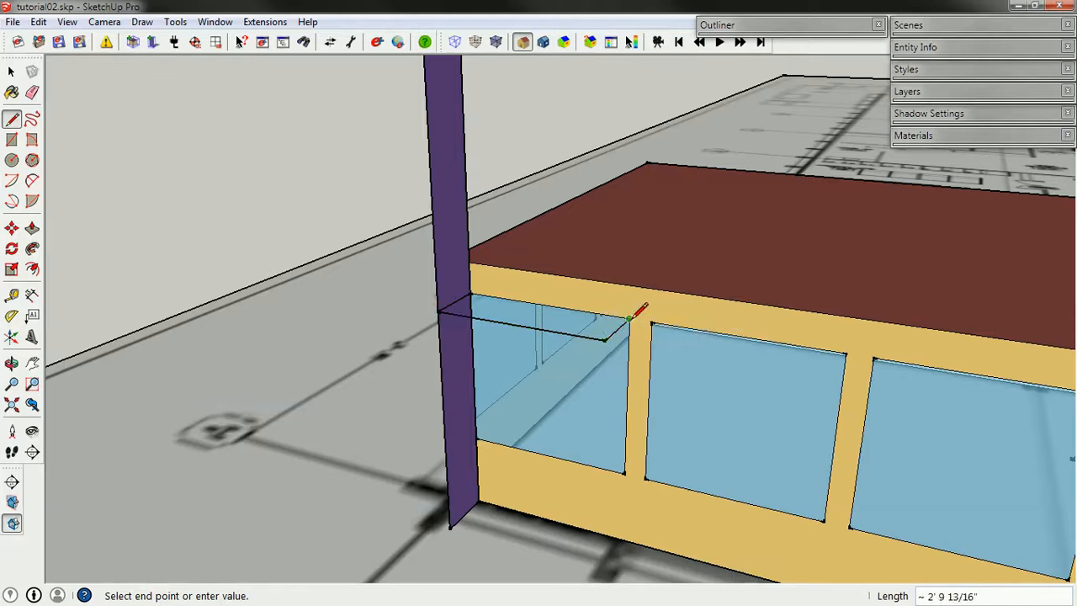
click(472, 295)
key(space)
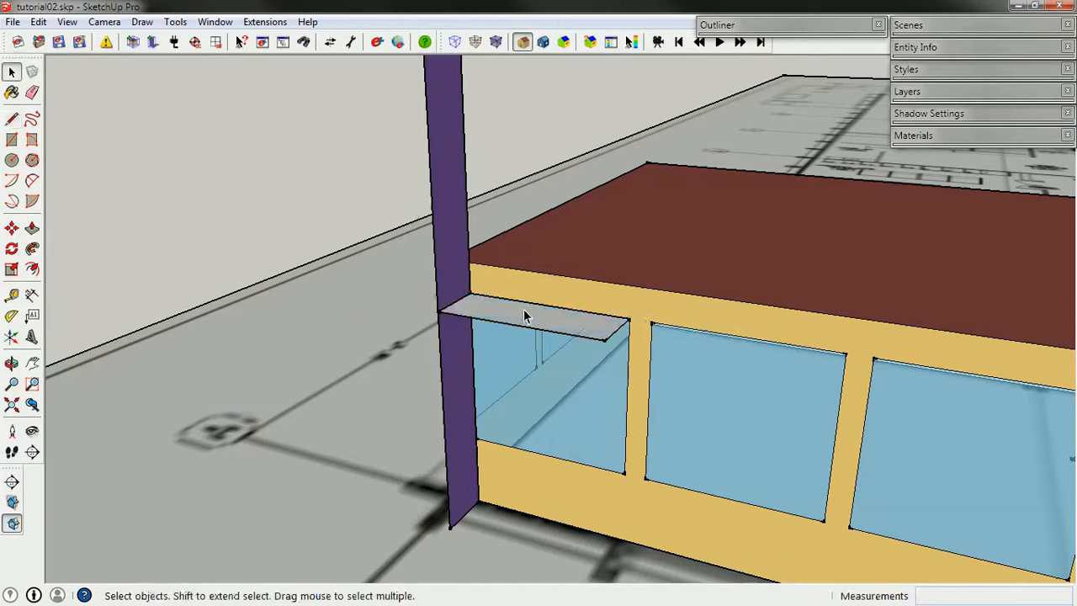
Cut the horizontal face and paste it in place inside a new shading group placed at the building's upper corner.
middle_drag(525, 310, 500, 356)
click(490, 323)
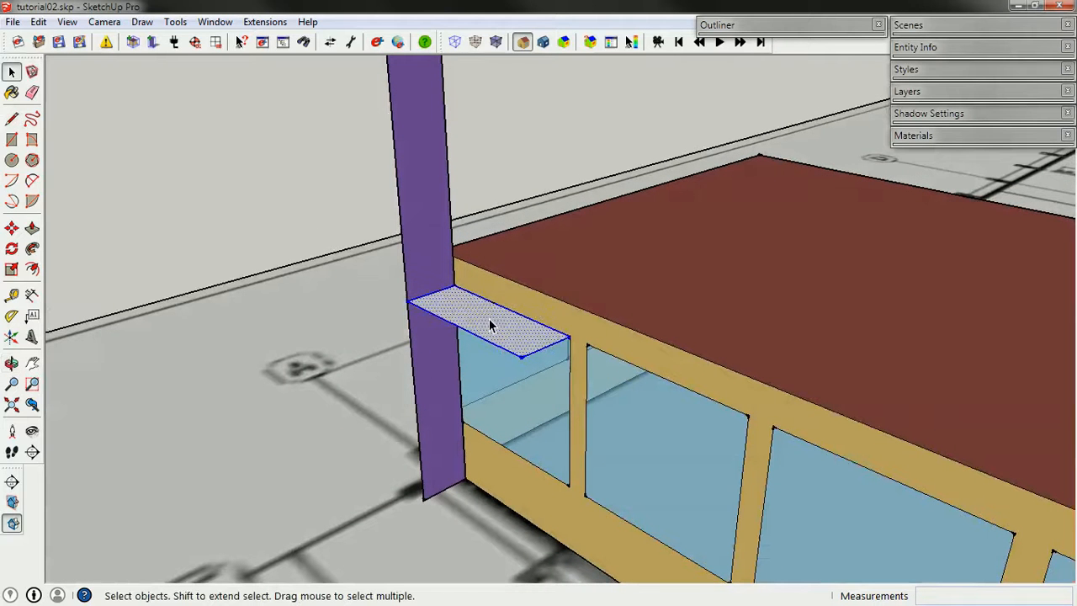
key(Delete)
middle_drag(493, 325, 510, 306)
click(153, 41)
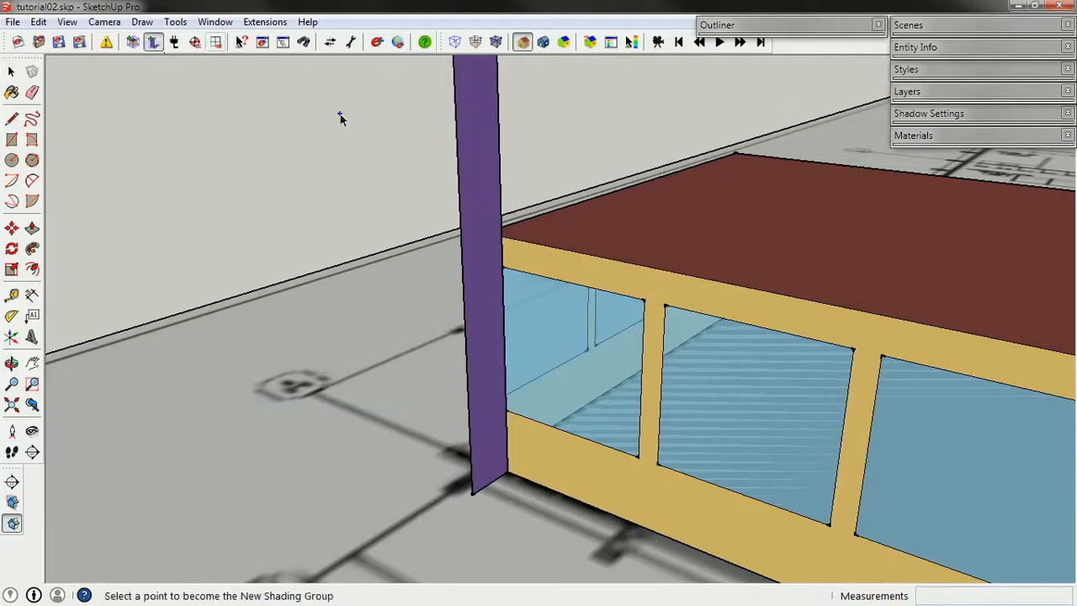
click(502, 239)
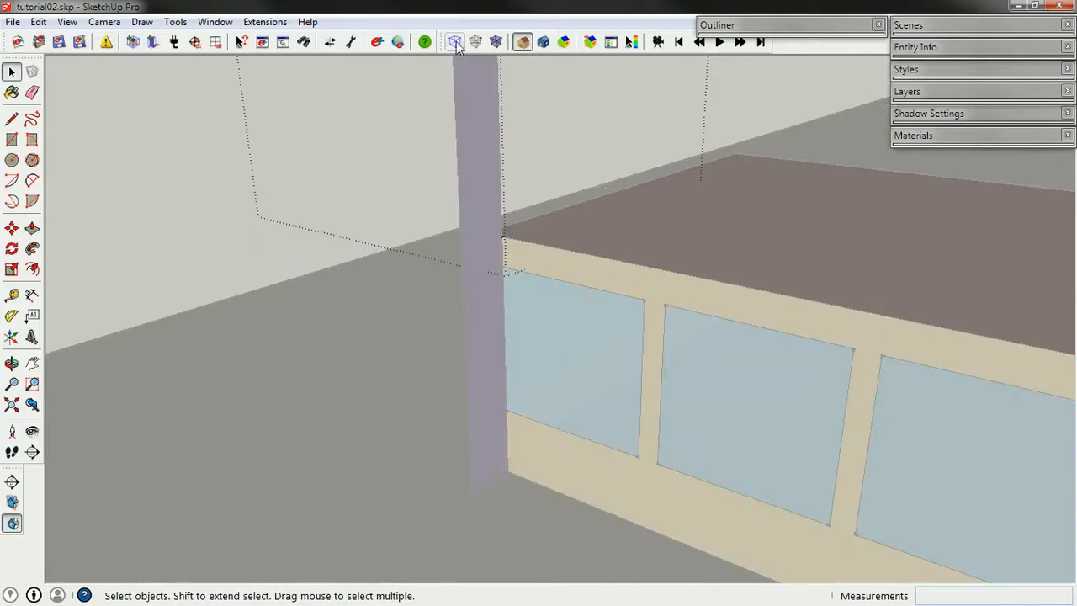
click(38, 21)
click(67, 133)
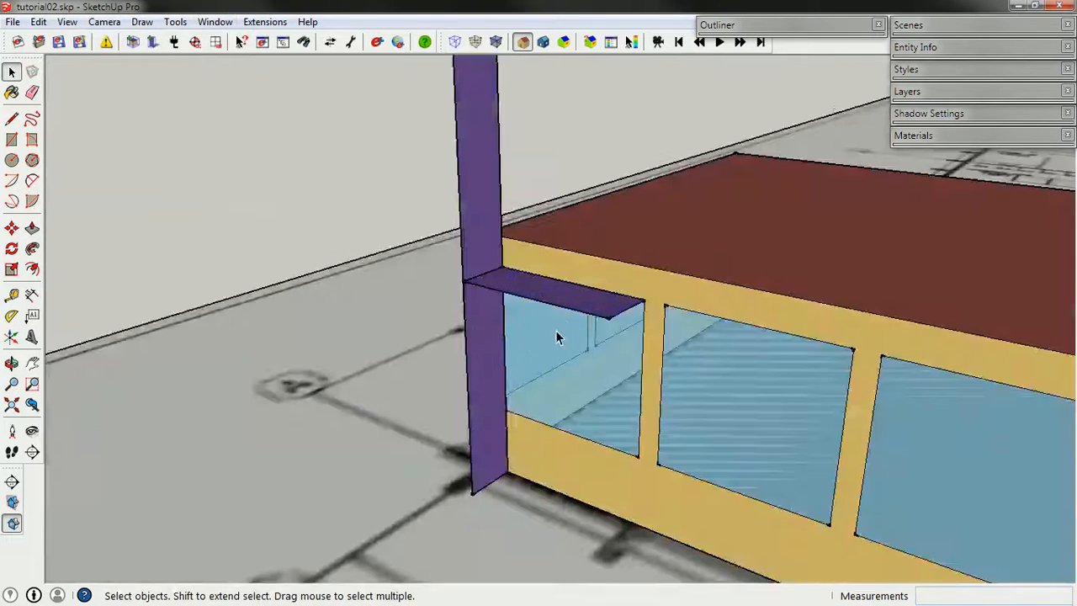
Inside the horizontal shading group, move the overhang's free end edge along the facade to the building's far end.
middle_drag(556, 330, 601, 344)
click(599, 325)
scroll(329, 281, down, 5)
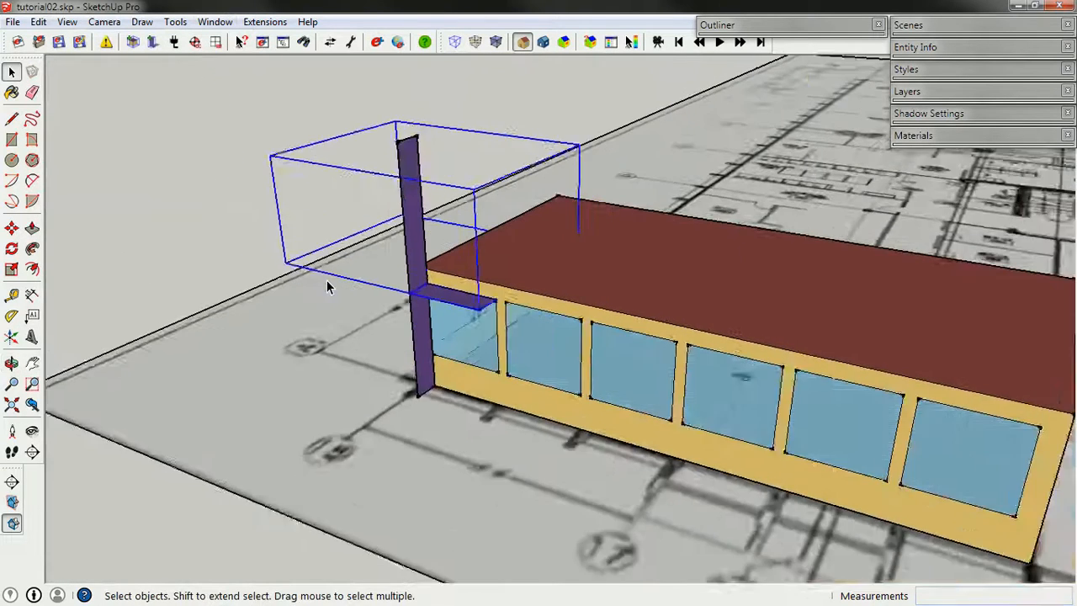
middle_drag(442, 323, 451, 438)
double_click(434, 324)
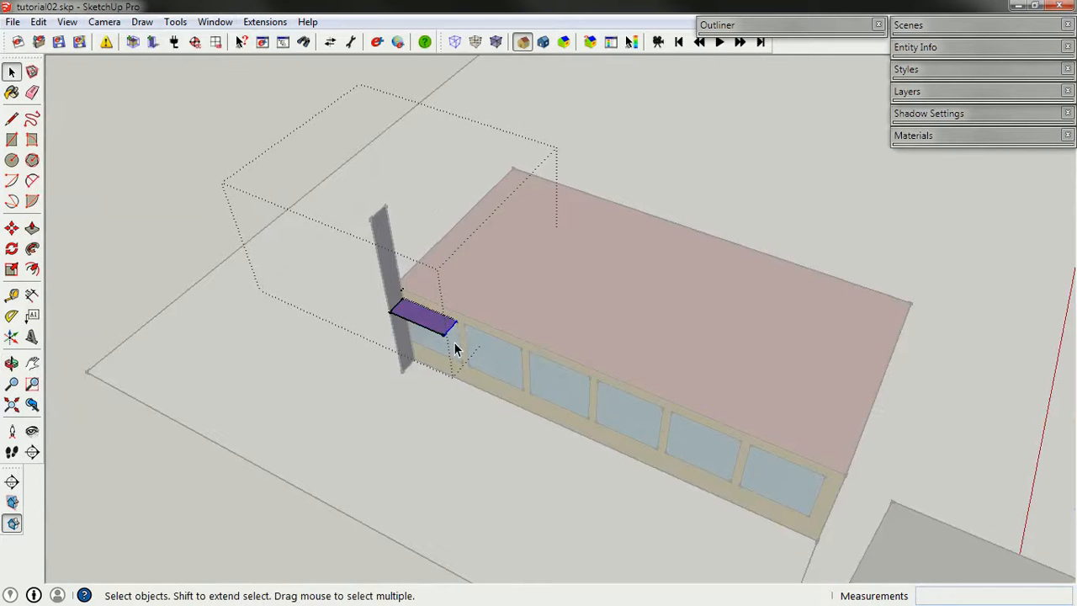
key(m)
click(443, 333)
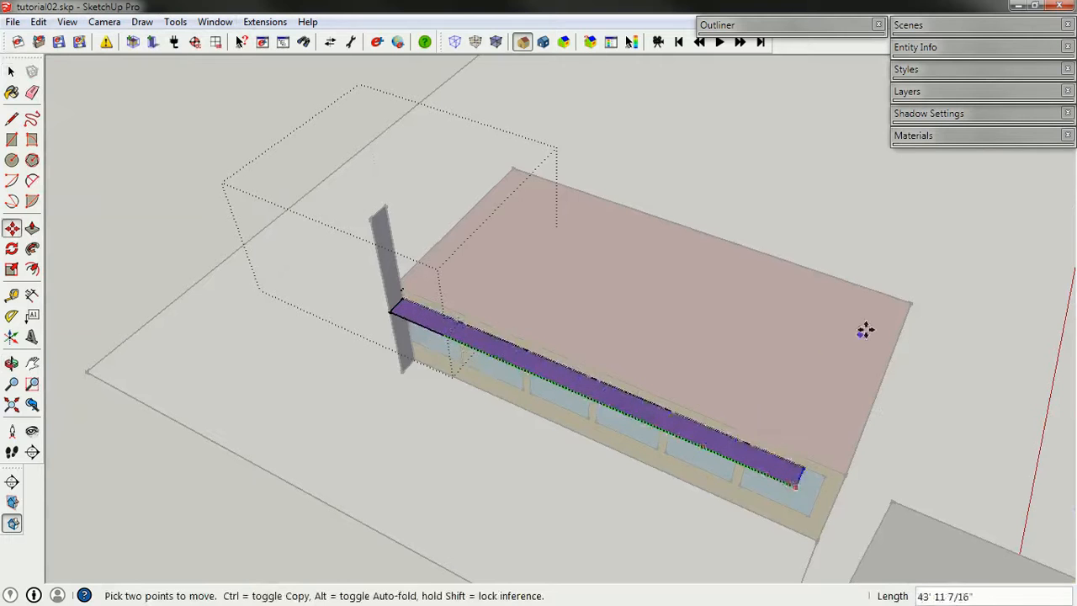
click(909, 307)
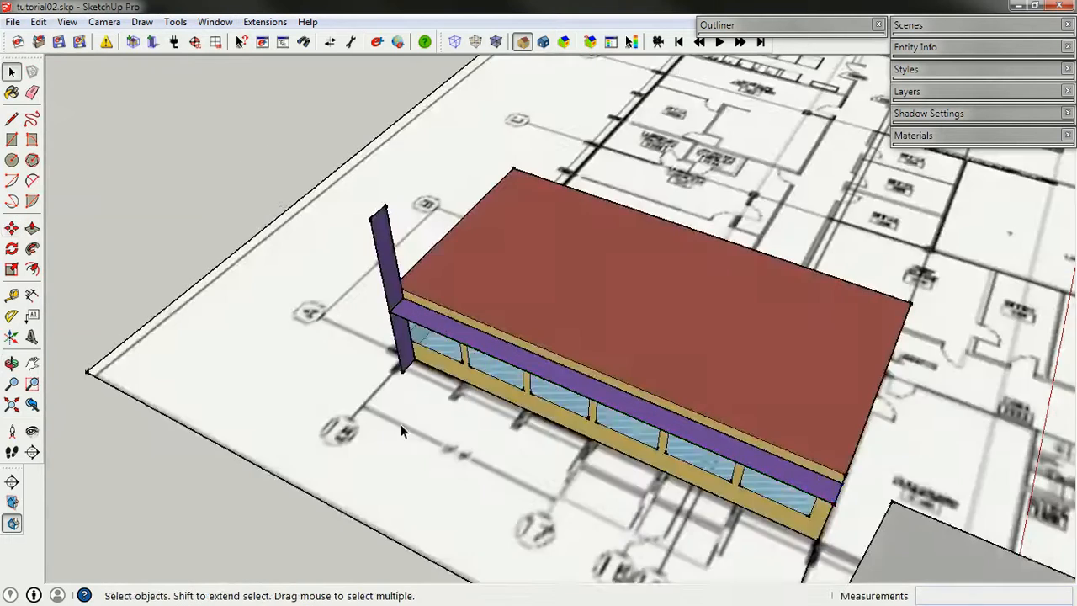
Copy the vertical fin group 8' 1 3/16" along the long facade to the far side of the first window.
middle_drag(404, 427, 515, 348)
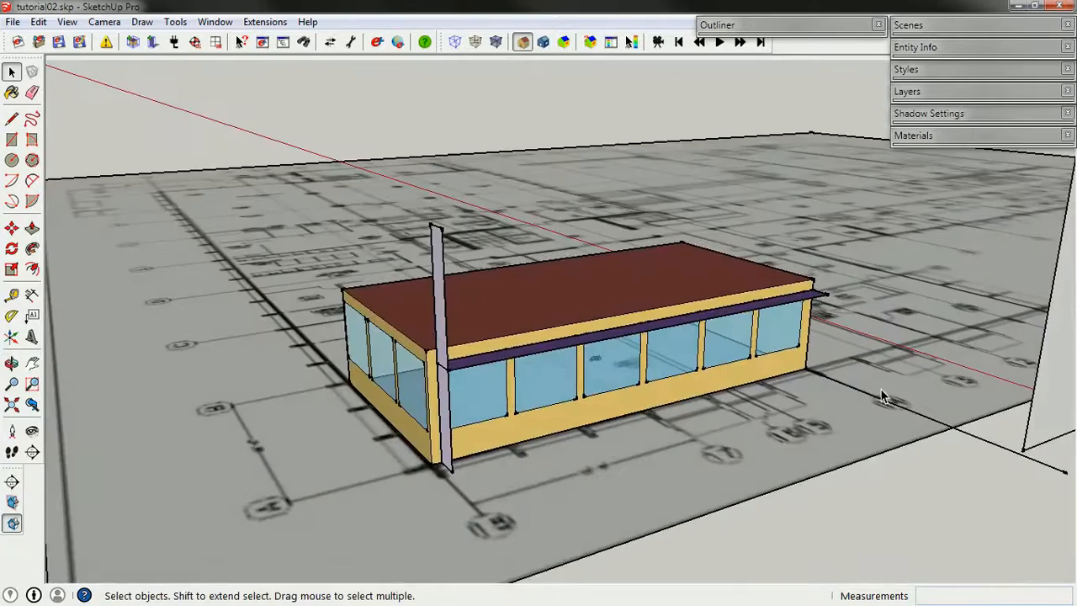
middle_drag(884, 397, 499, 388)
scroll(370, 409, up, 2)
click(363, 402)
scroll(383, 407, up, 3)
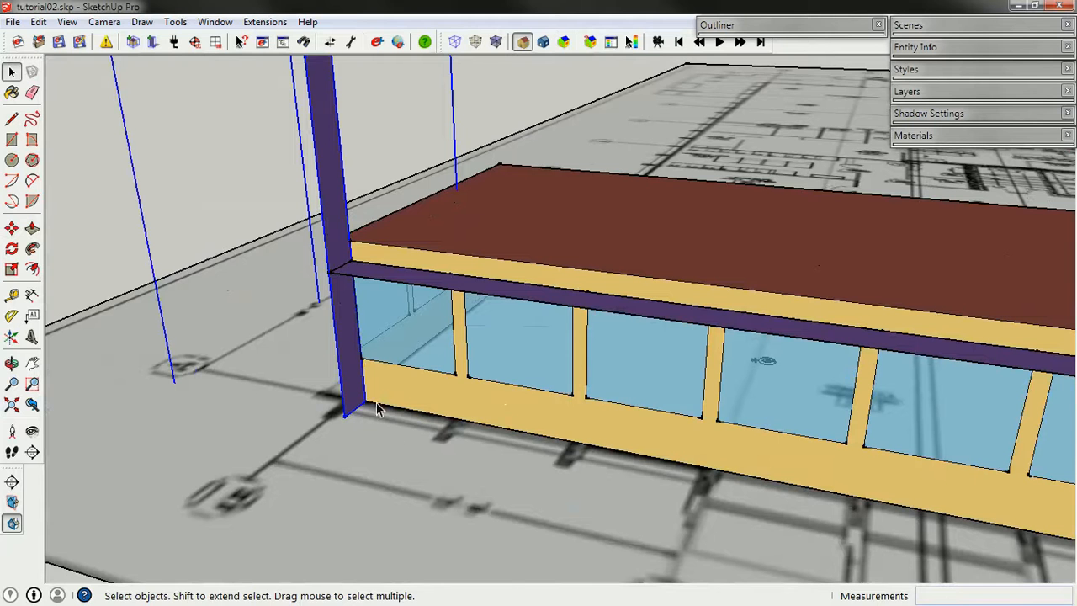
key(m)
click(360, 362)
key(ctrl)
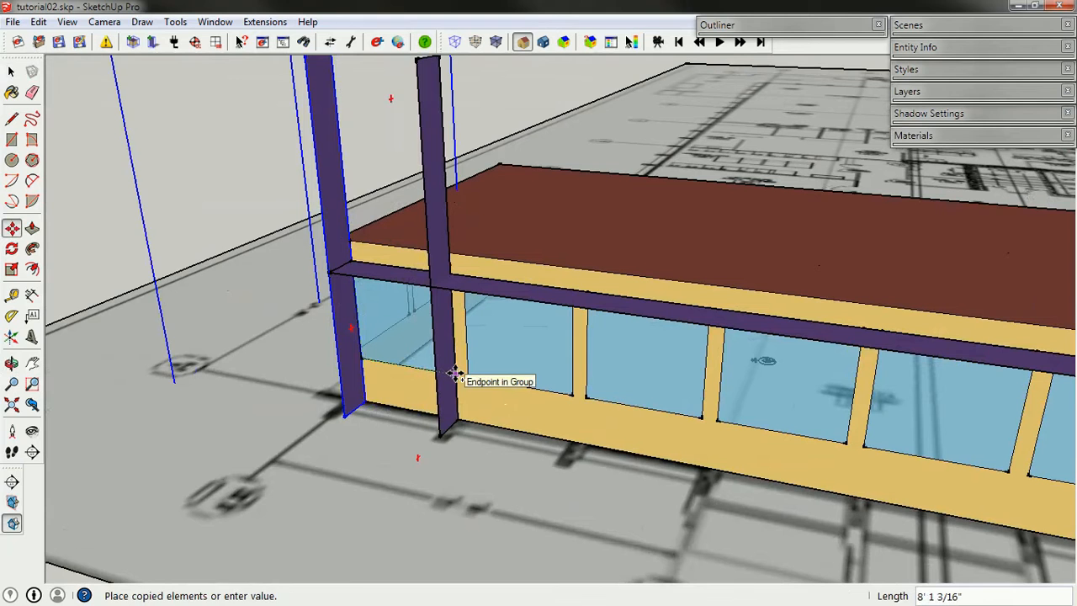
click(454, 375)
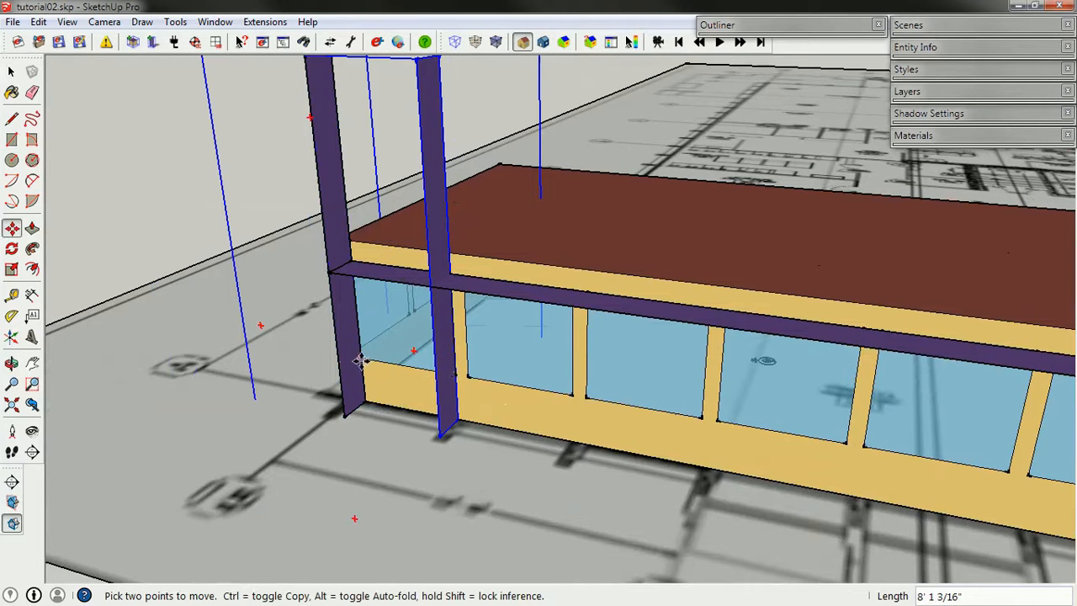
Array the pair of vertical fins along the long facade with five copies spaced 9' 1 9/16" apart.
key(space)
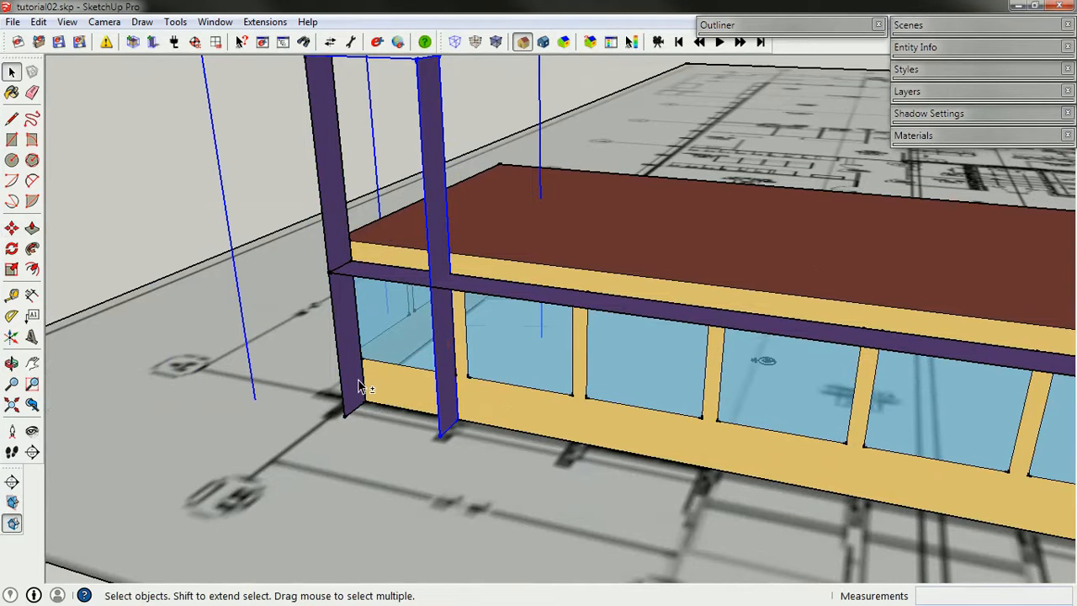
shift+click(358, 387)
key(m)
click(360, 360)
key(ctrl)
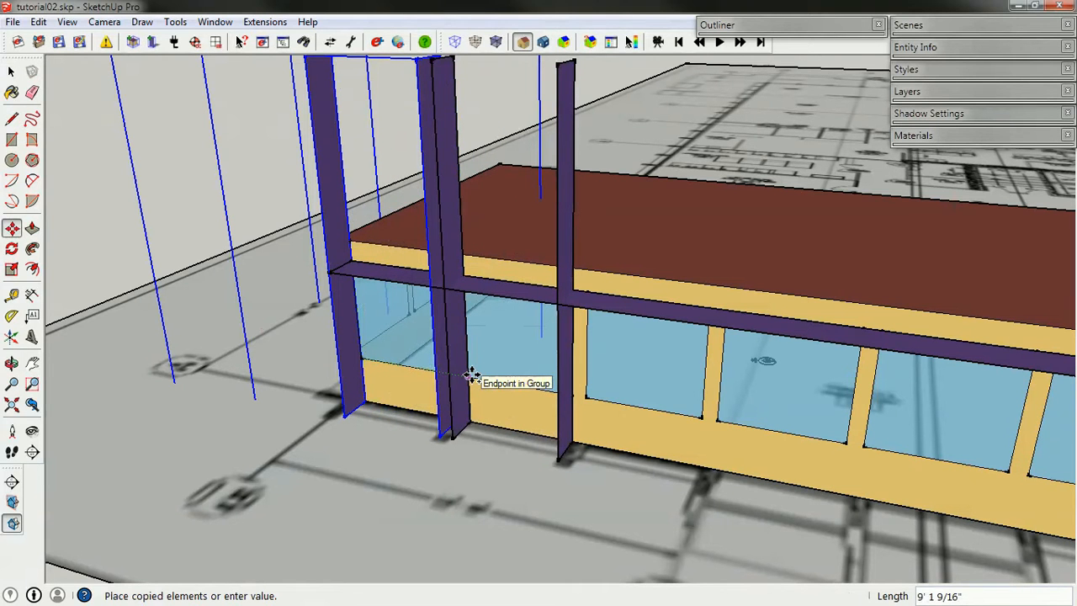
click(471, 374)
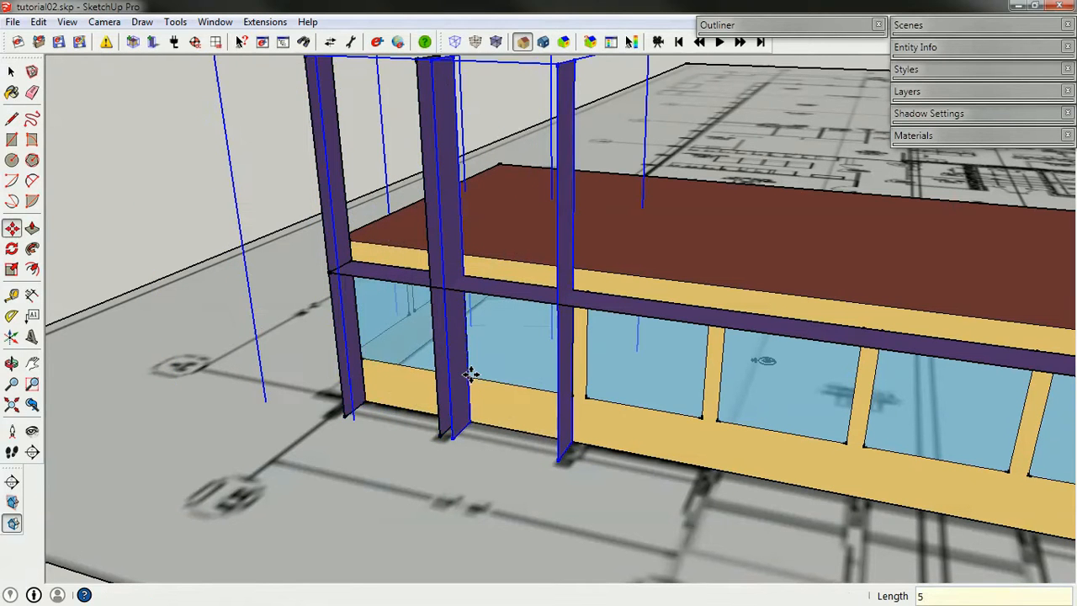
key(Return)
scroll(469, 374, down, 3)
key(space)
middle_drag(497, 428, 341, 396)
middle_drag(999, 415, 804, 363)
scroll(709, 385, down, 2)
middle_drag(710, 386, 557, 421)
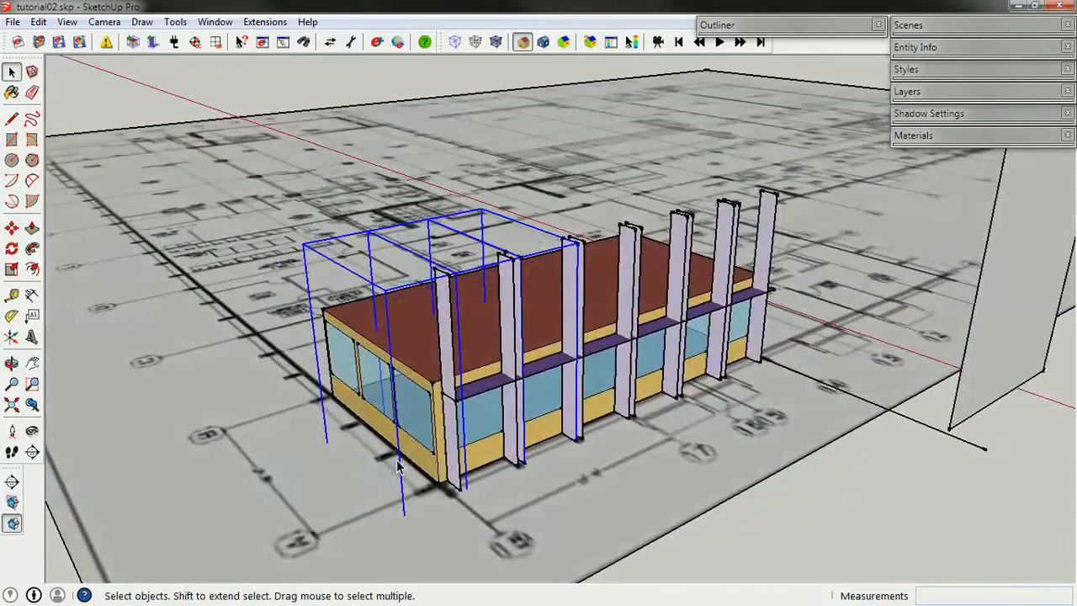
Copy the corner fin group so its lower inner corner sits on the building's base corner.
click(347, 463)
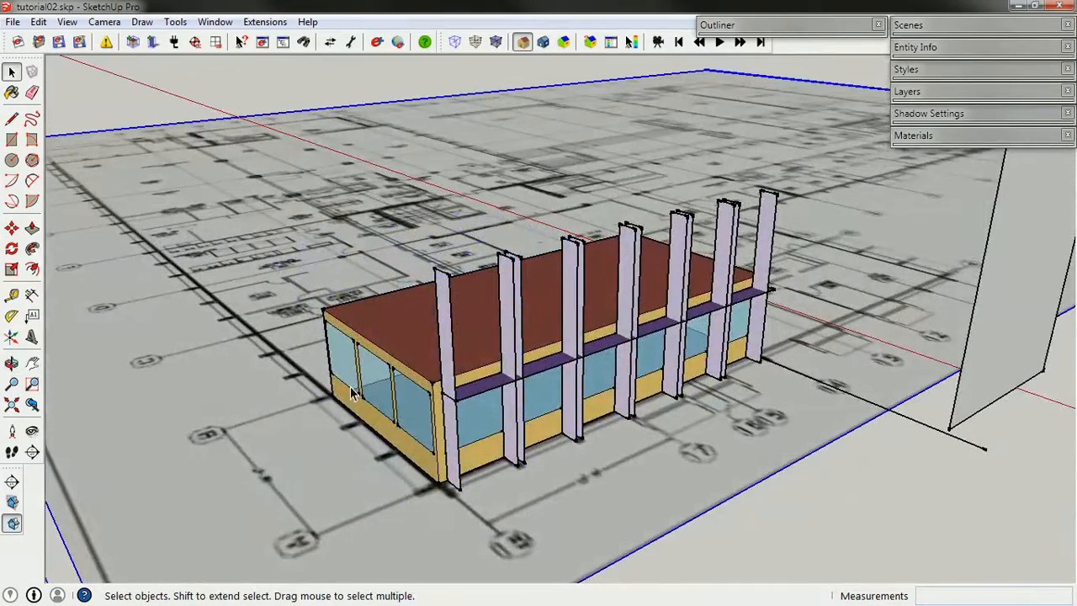
scroll(351, 394, up, 6)
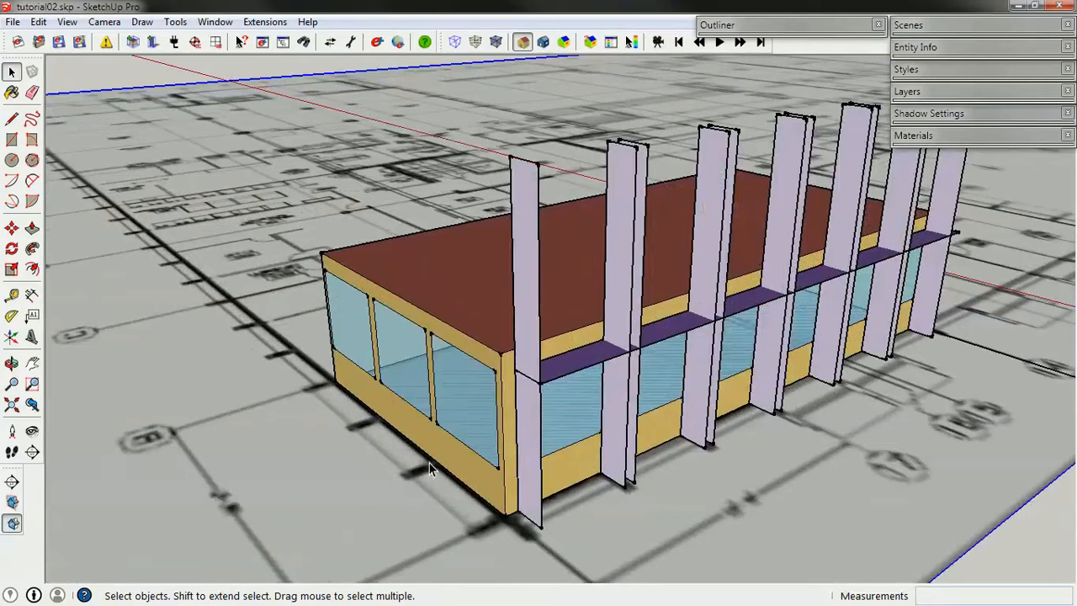
click(520, 460)
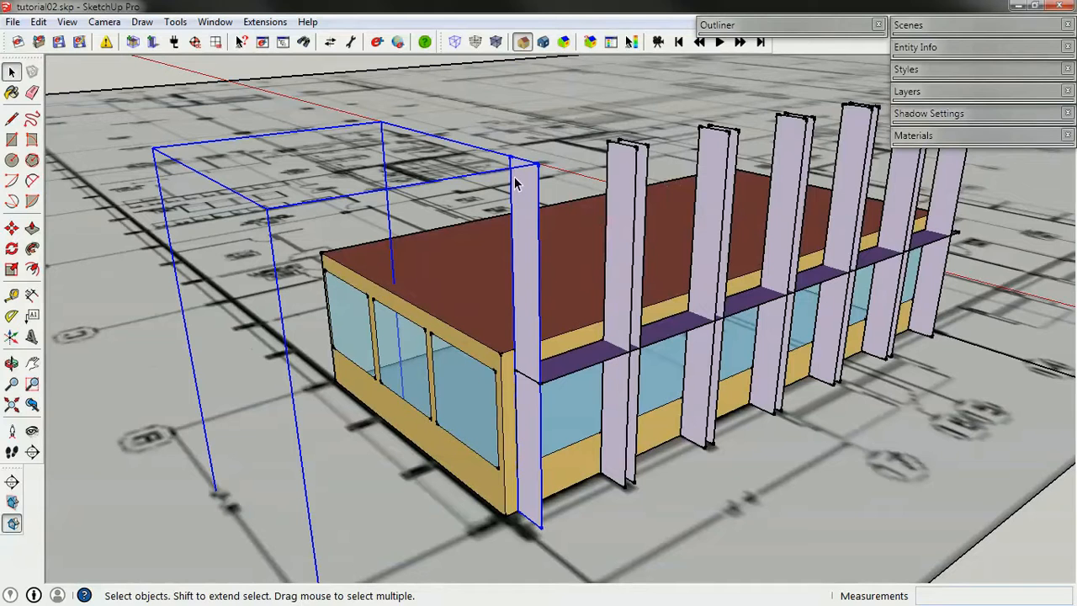
key(m)
click(518, 505)
key(ctrl)
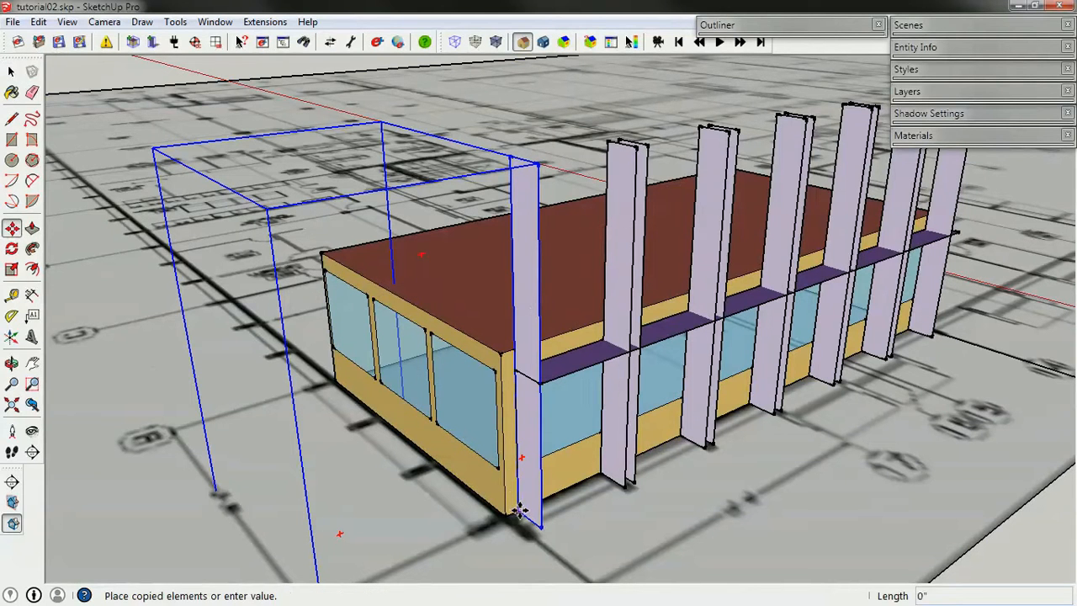
key(space)
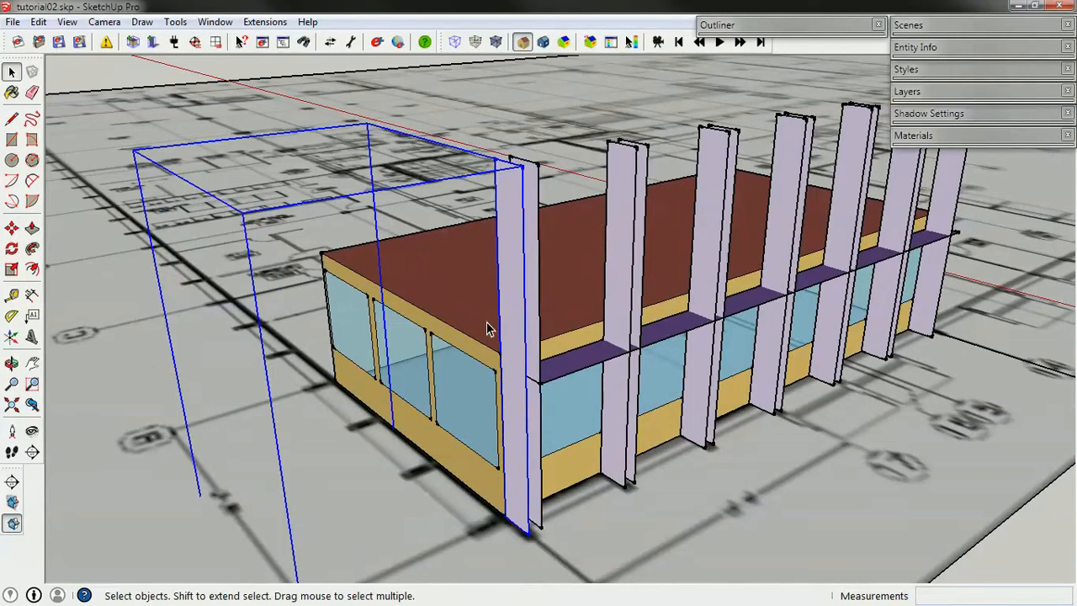
Rotate the copied corner fin group 90° about its inner base corner so it projects from the adjoining facade.
key(q)
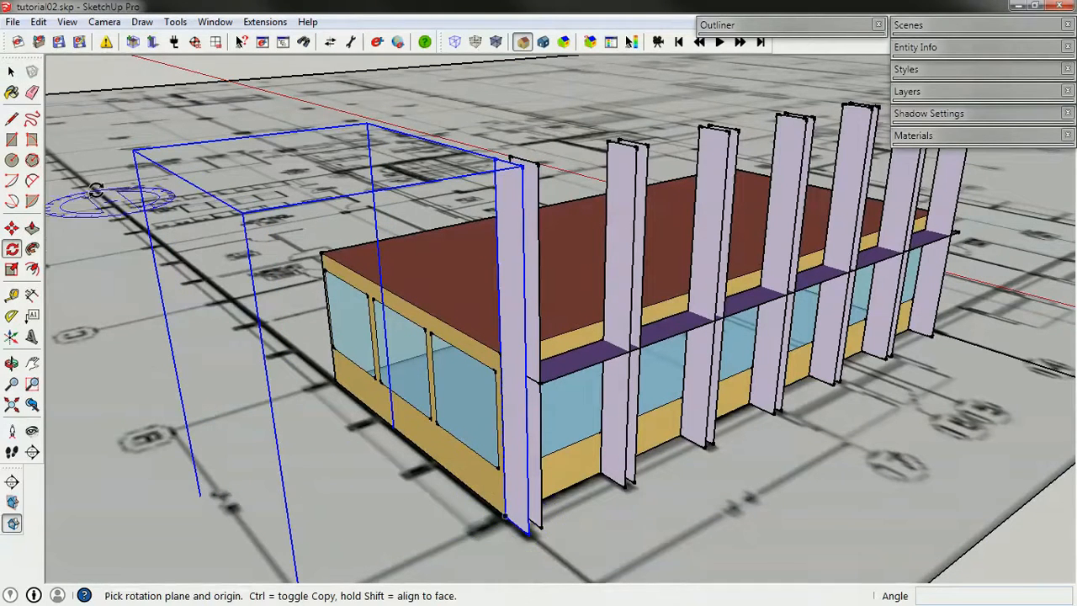
click(506, 517)
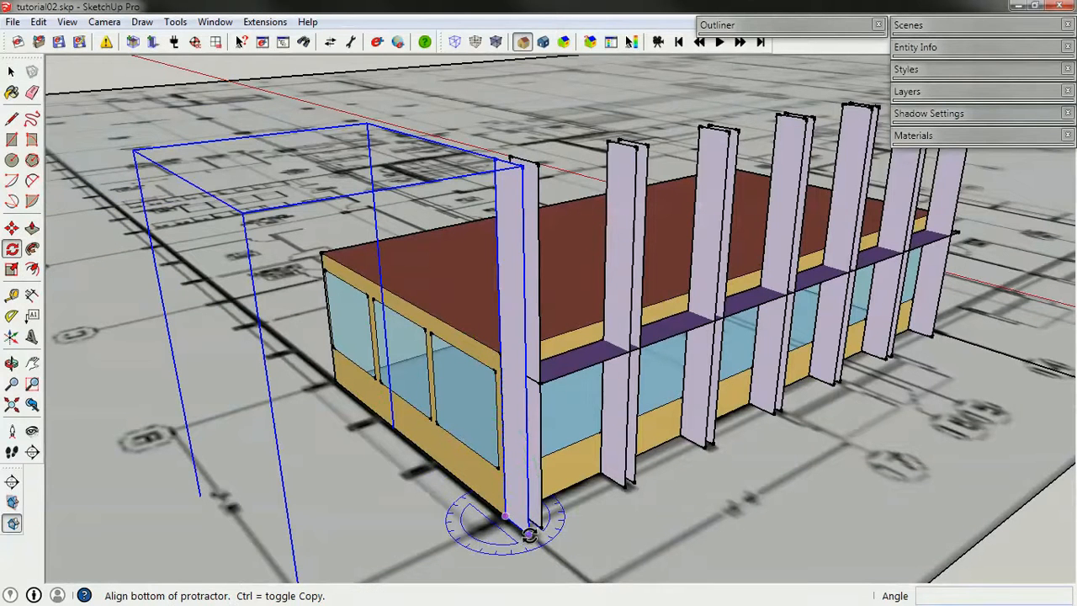
click(530, 535)
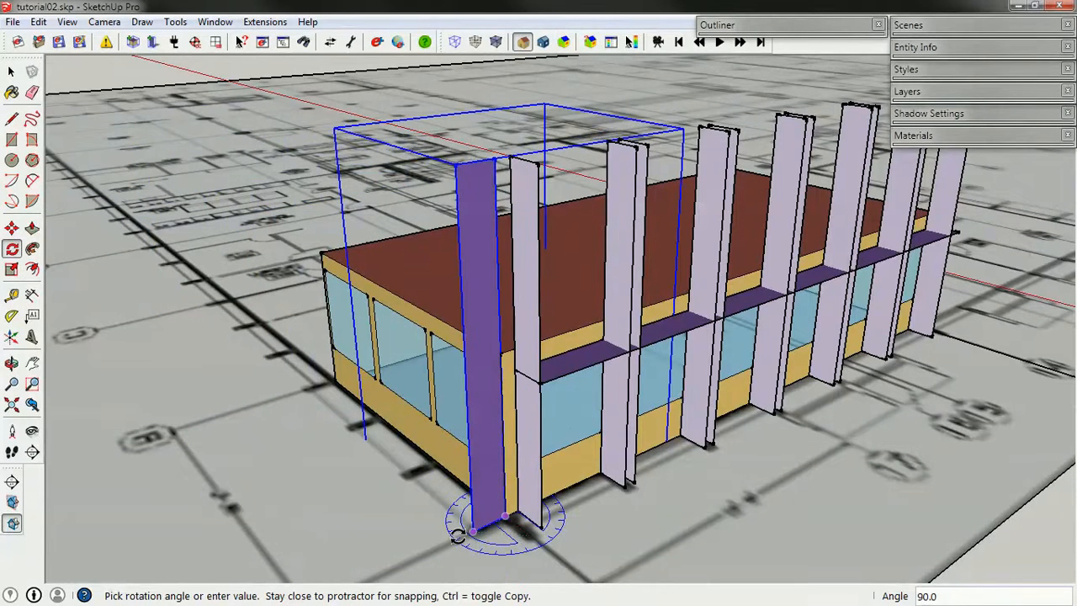
text(90)
key(Return)
key(space)
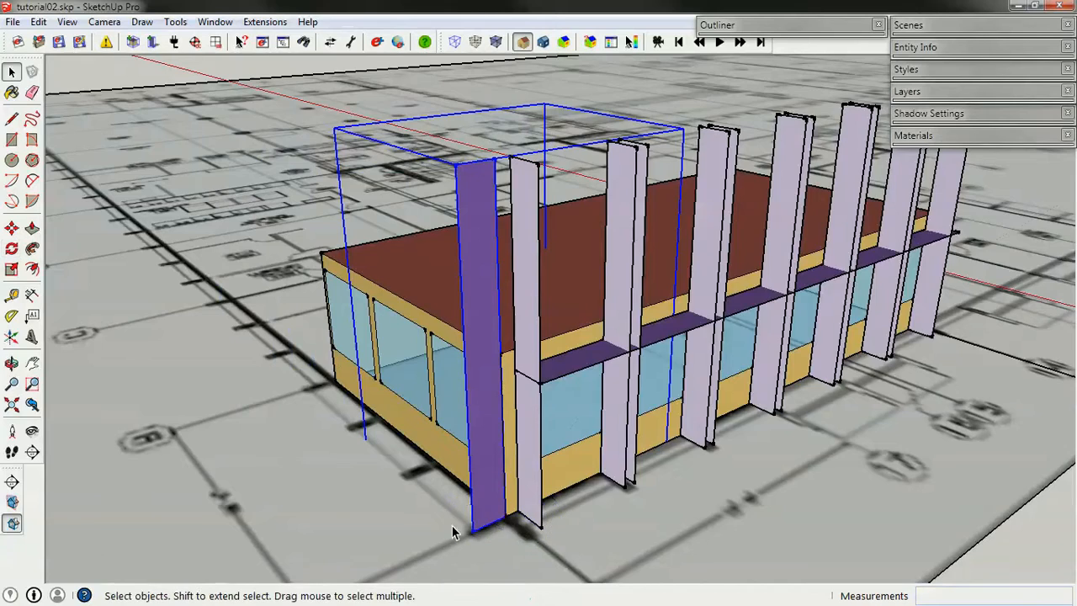
Move the rotated fin group about 8" along the adjoining facade to the nearest window's outer edge.
middle_drag(387, 433, 873, 449)
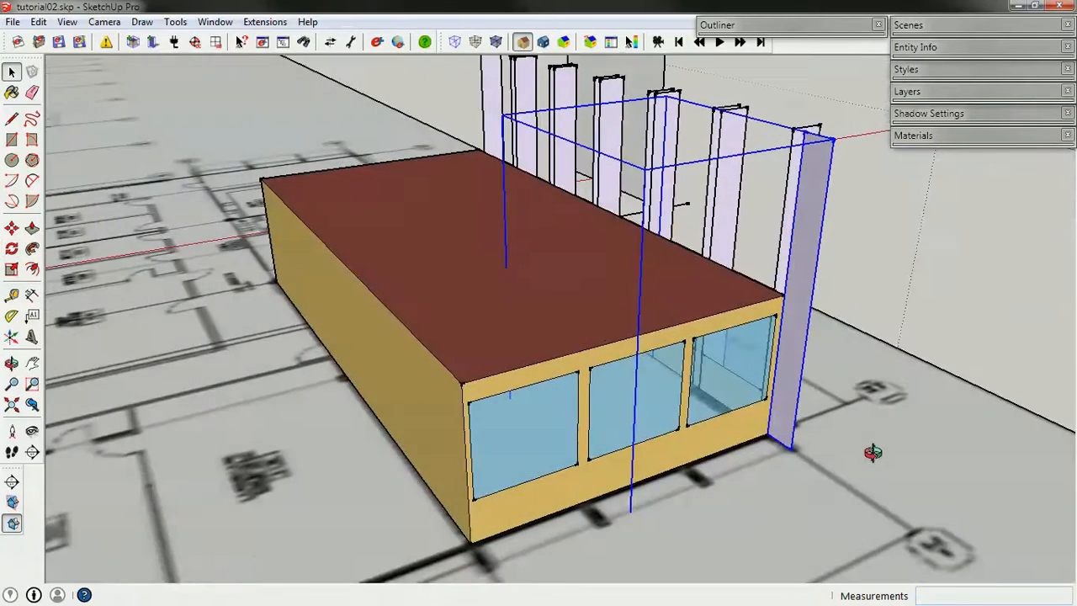
scroll(769, 448, up, 3)
key(m)
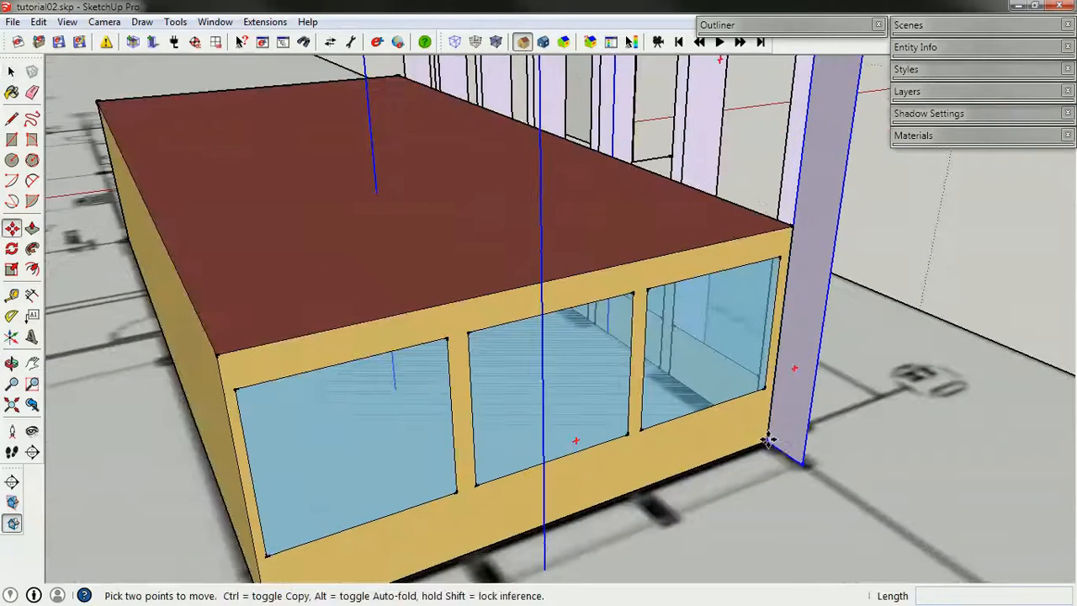
click(768, 441)
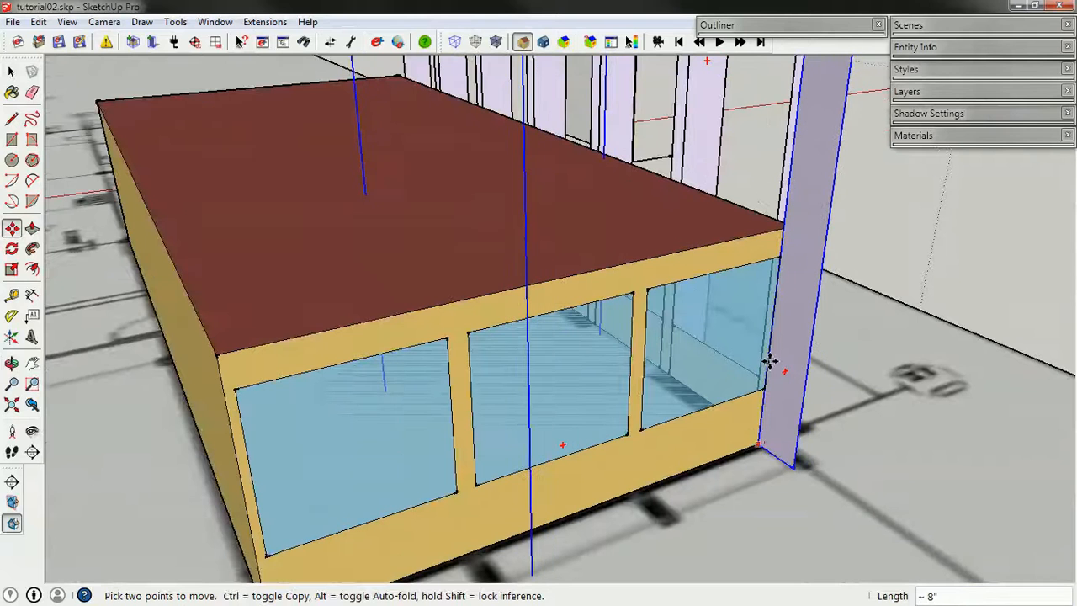
key(space)
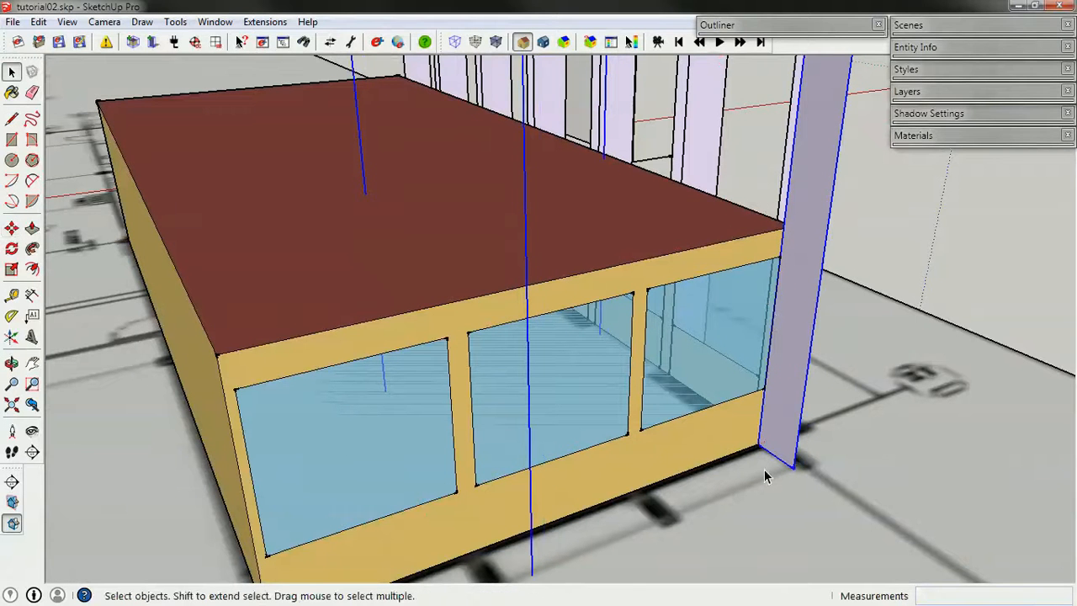
Copy the fin group 8' 5 1/2" along the adjoining facade to the other side of its first window.
key(m)
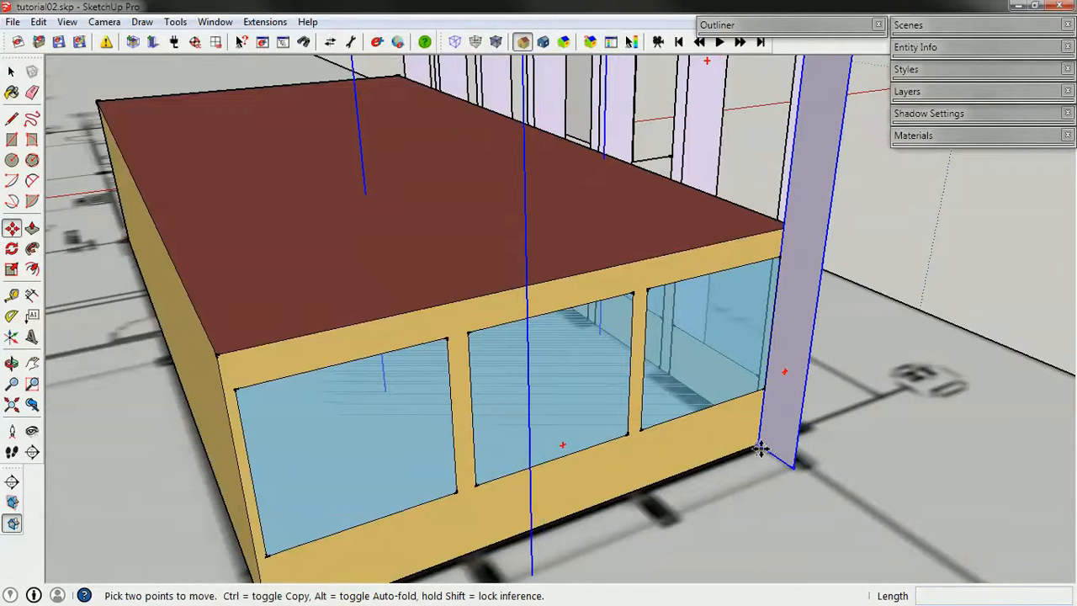
key(ctrl)
click(765, 387)
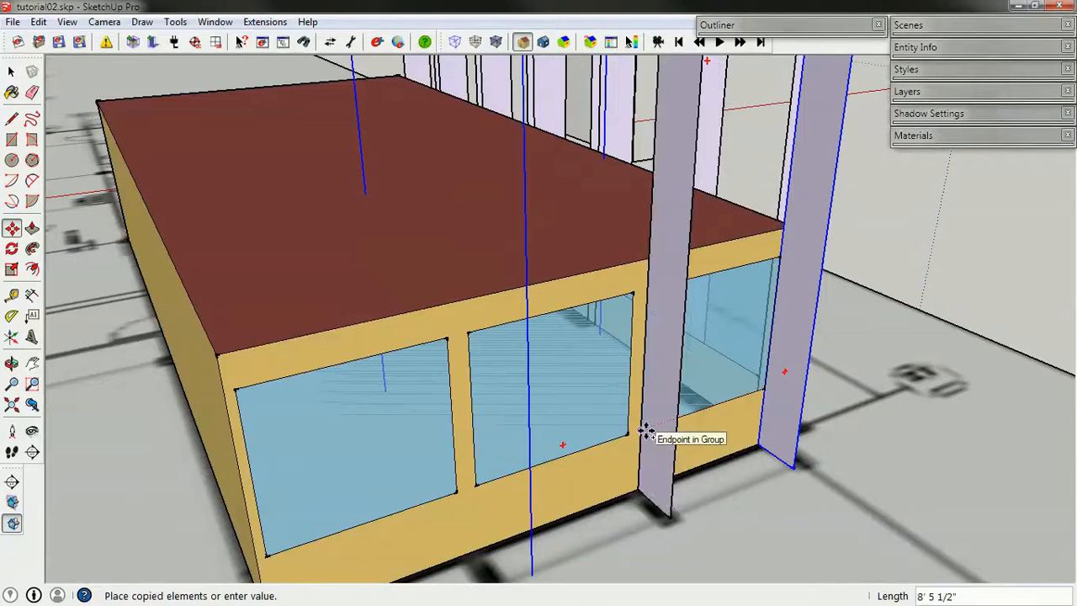
click(644, 429)
key(space)
Array the pair of fins along the adjoining facade with two copies spaced about 9' 3 3/8" apart.
click(776, 446)
key(m)
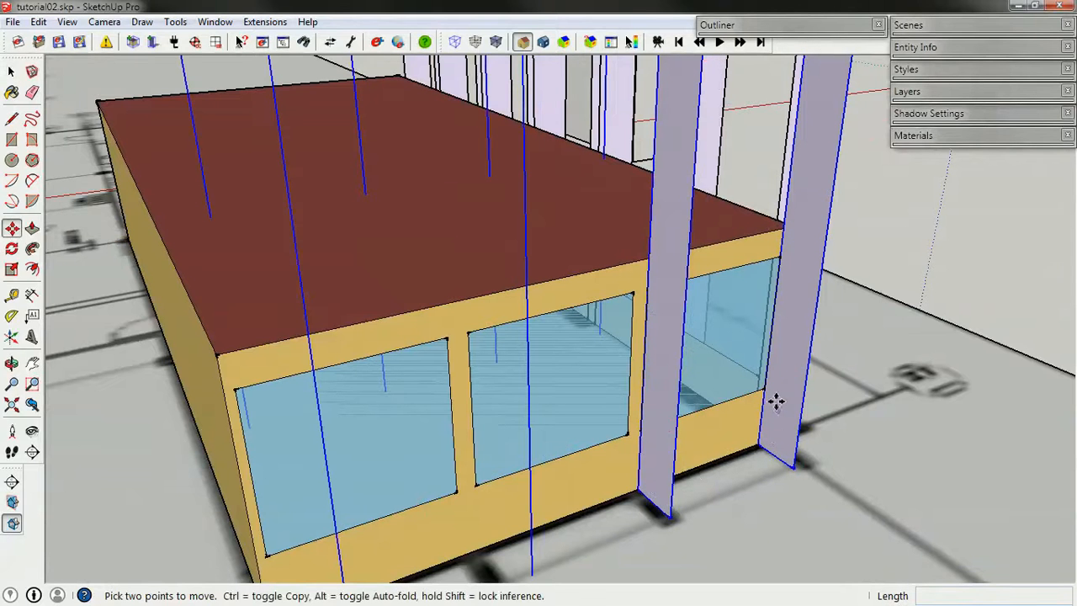
key(ctrl)
click(764, 387)
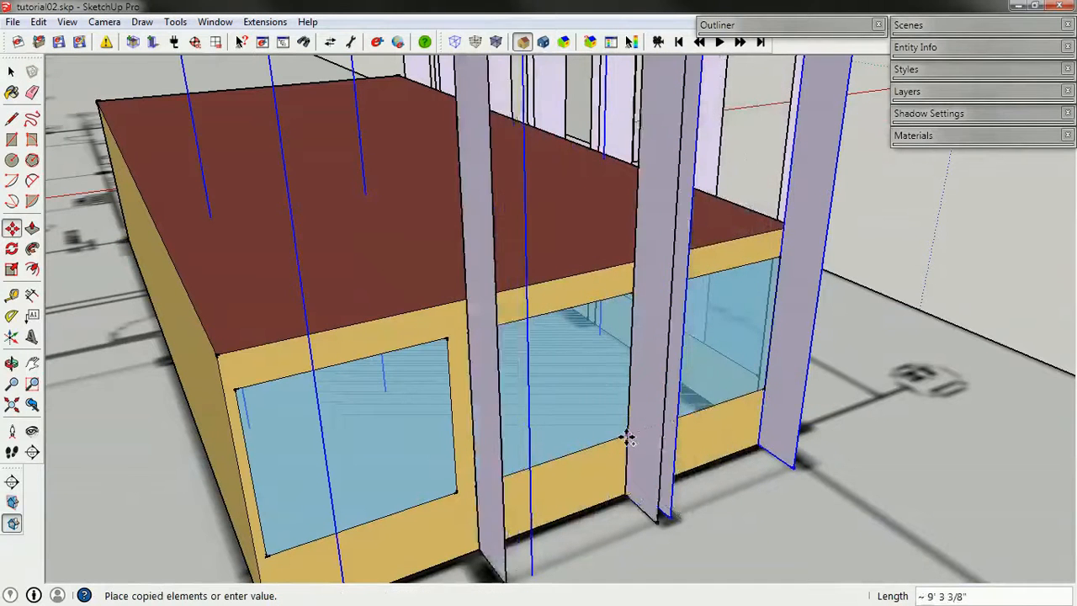
key(Return)
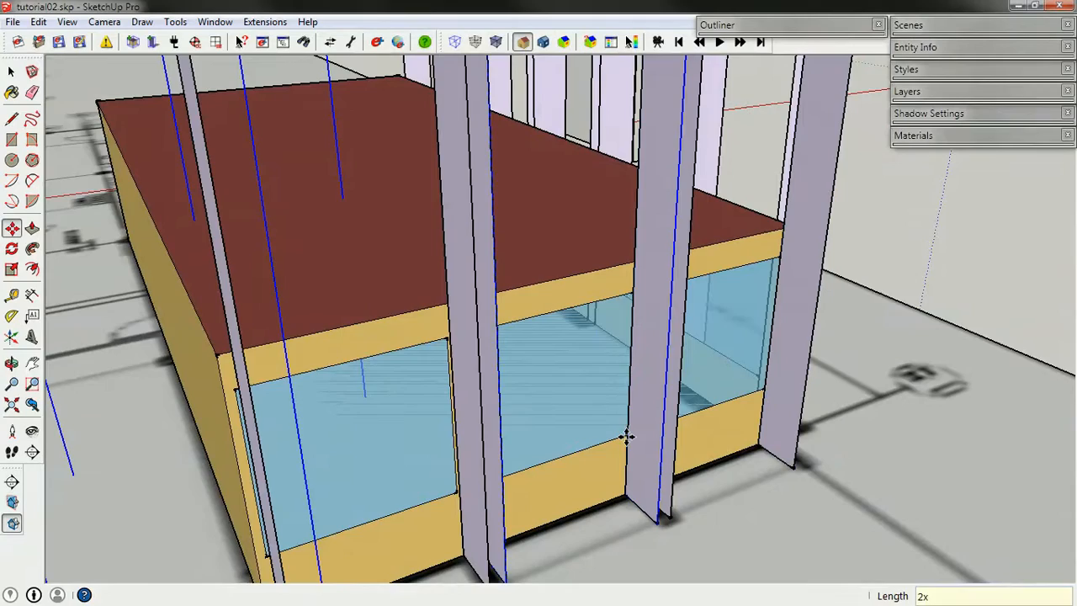
key(space)
Examine how the arrayed fins line up with the window edges at the far end of the adjoining facade.
middle_drag(533, 396, 688, 395)
scroll(554, 449, up, 2)
middle_drag(553, 449, 512, 477)
shift+middle_drag(268, 475, 387, 392)
scroll(382, 460, up, 2)
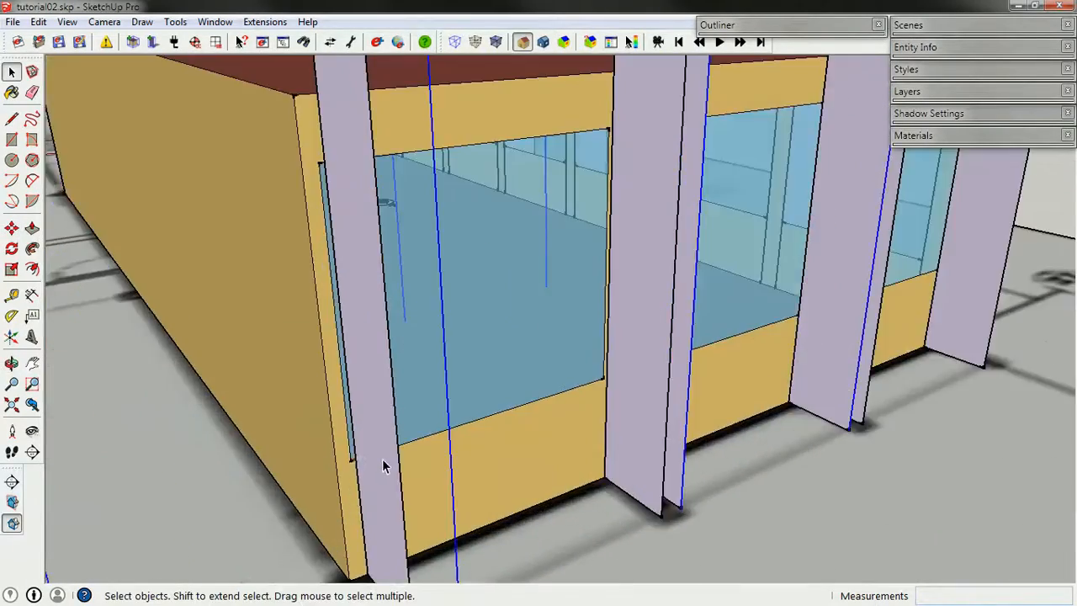
key(m)
key(space)
click(656, 478)
scroll(308, 497, up, 3)
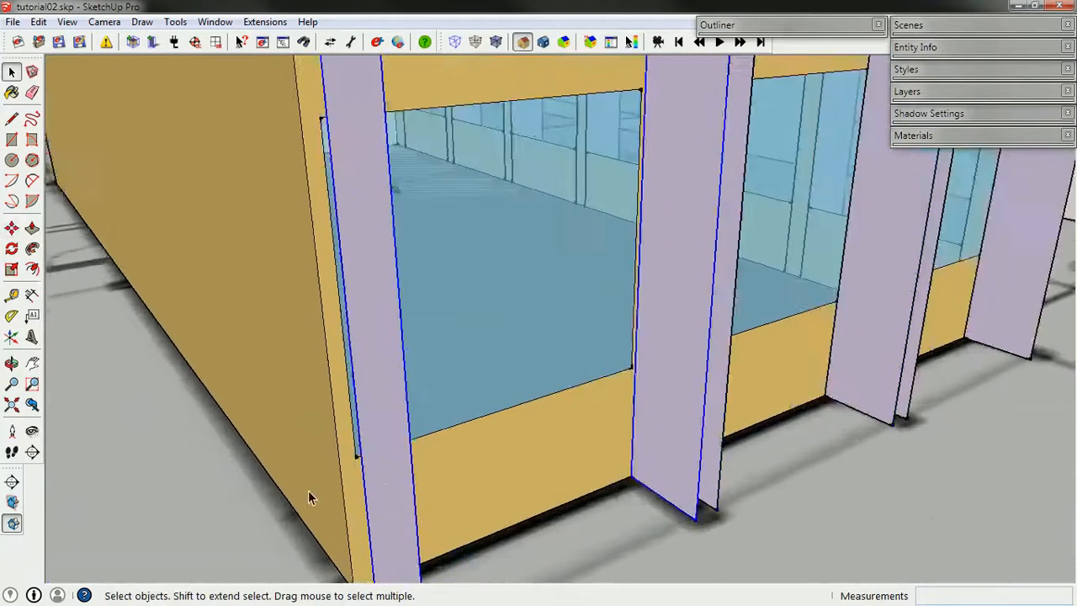
key(m)
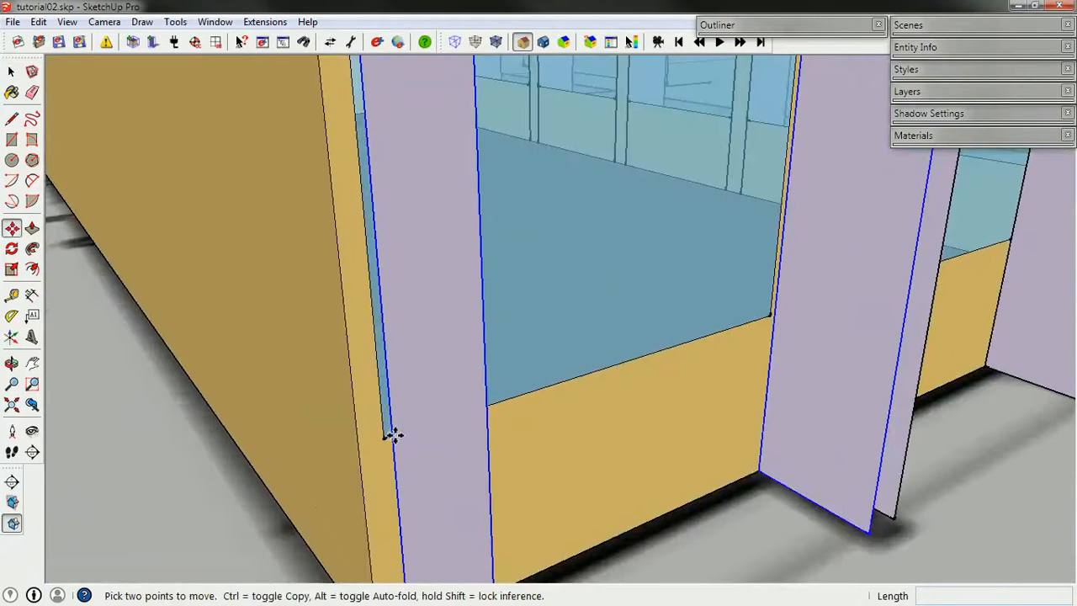
scroll(394, 434, down, 5)
key(space)
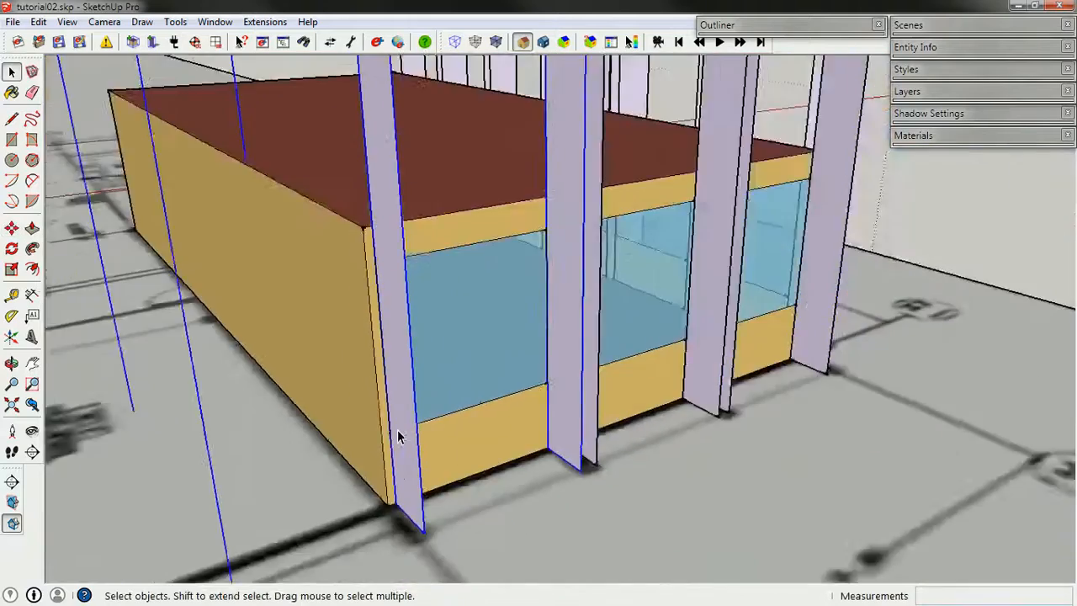
scroll(397, 429, down, 2)
middle_drag(481, 406, 337, 335)
scroll(316, 434, down, 2)
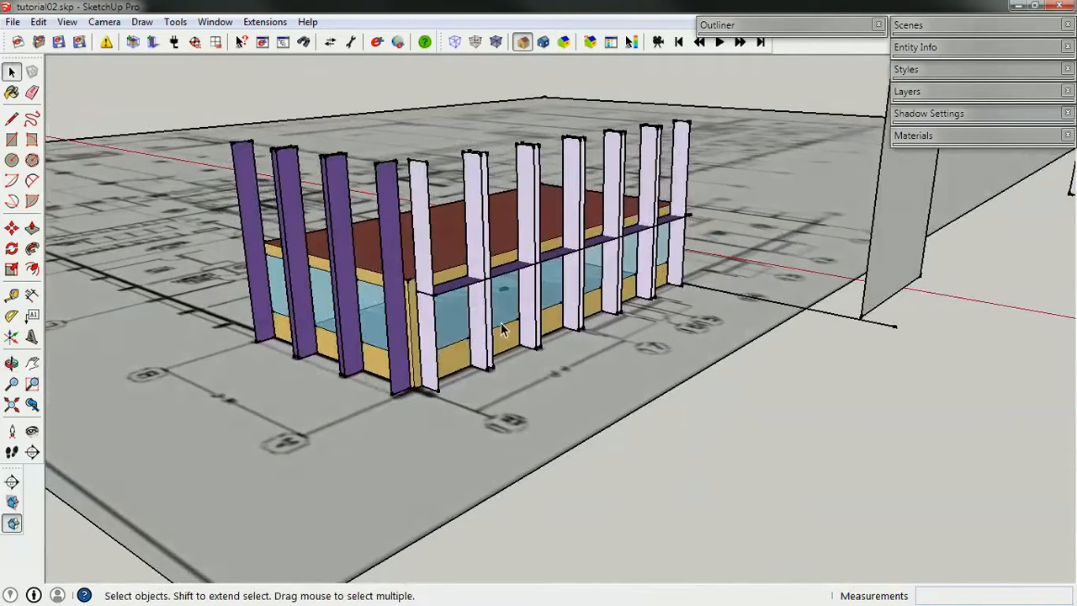
Display hidden geometry and unhide the elevation image plane standing against the adjoining facade.
middle_drag(501, 329, 362, 244)
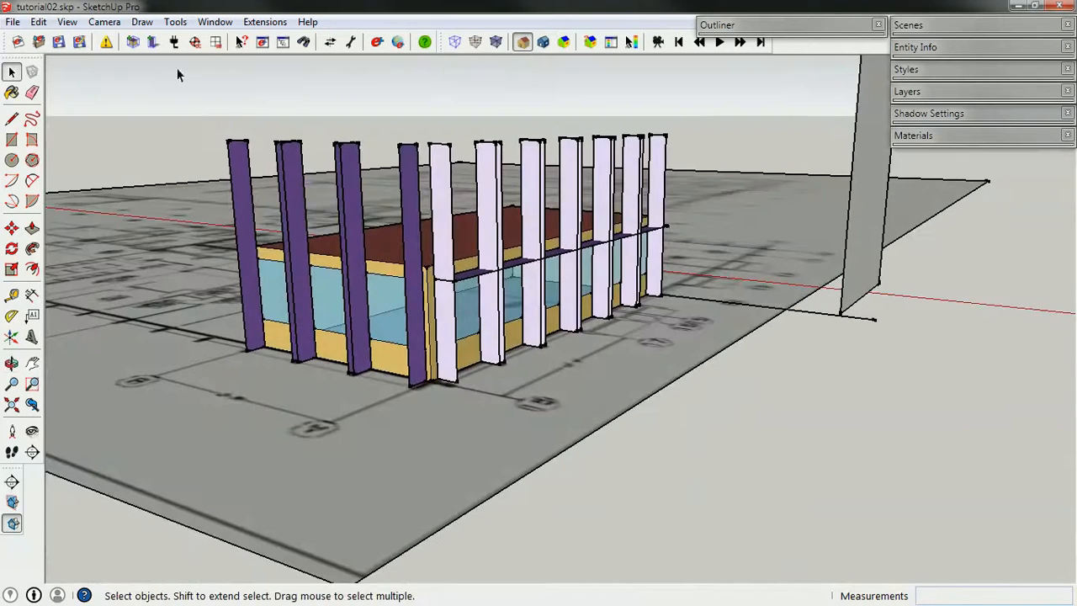
click(76, 26)
click(116, 80)
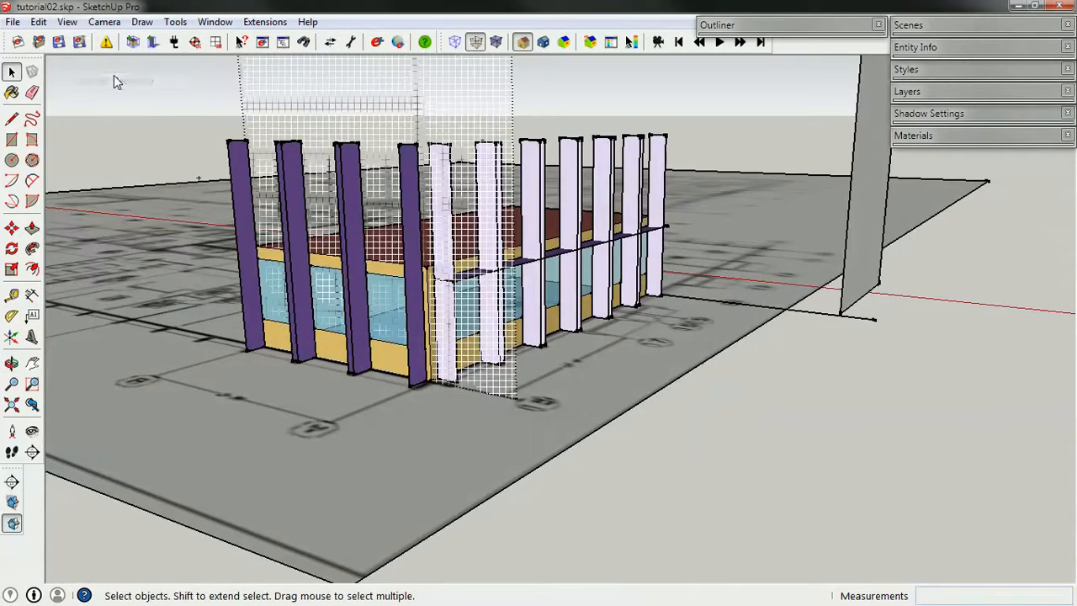
right_click(438, 96)
click(510, 147)
middle_drag(510, 147, 563, 222)
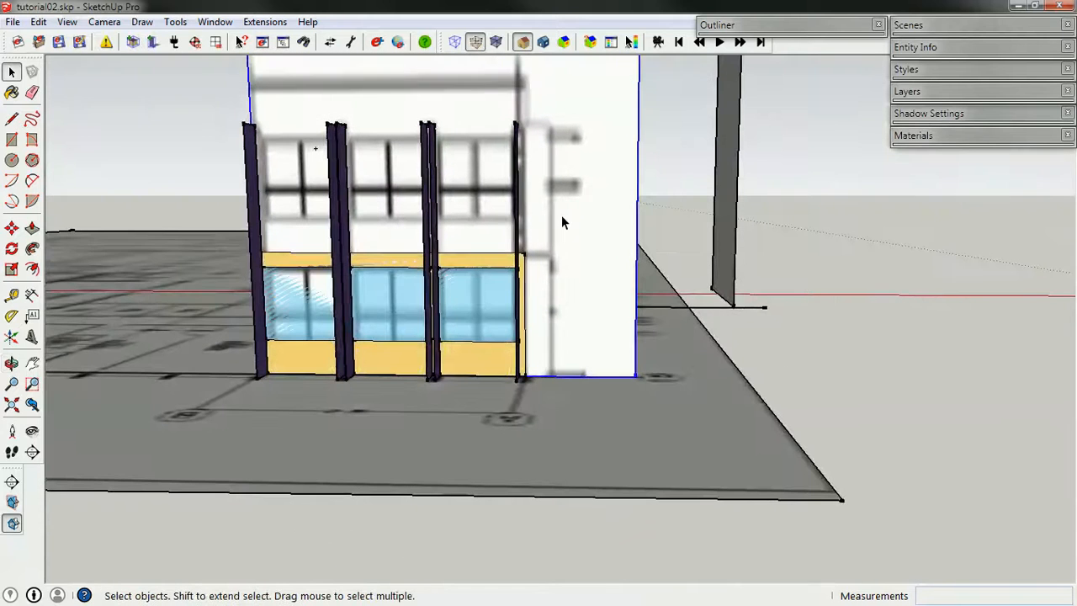
middle_drag(598, 299, 431, 307)
Copy the horizontal overhang group straight down to form a second, lower shade across the long facade's windows.
click(498, 262)
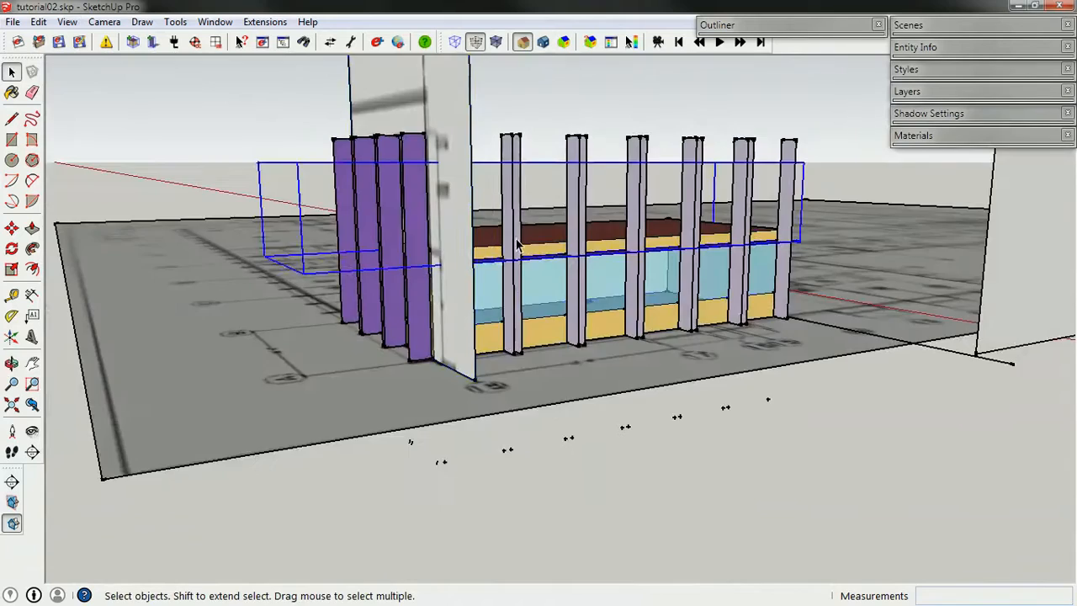
middle_drag(498, 263, 529, 326)
scroll(529, 326, up, 3)
key(m)
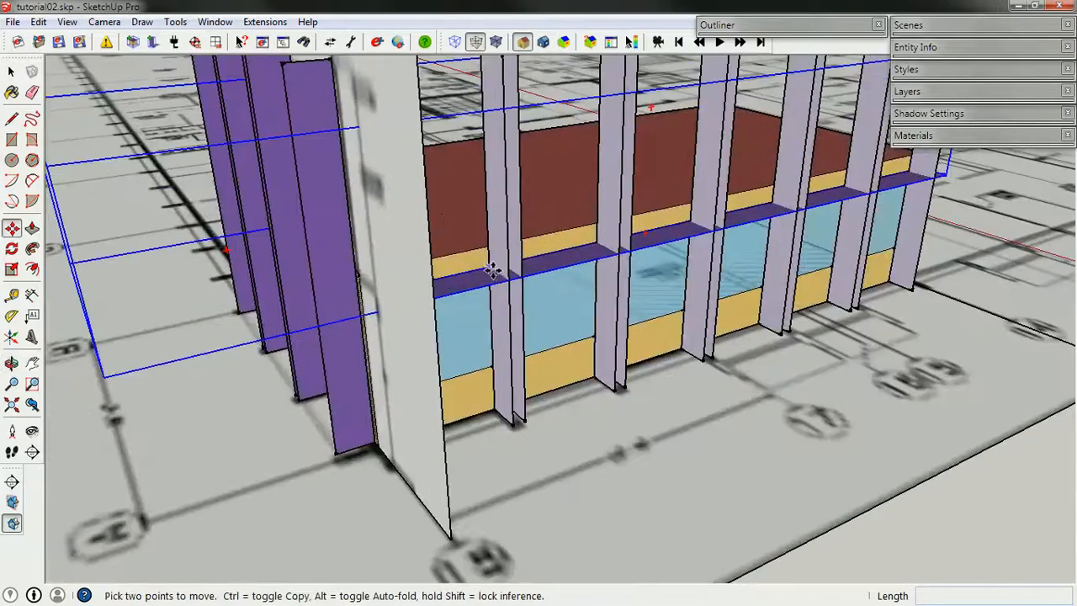
click(488, 269)
key(ctrl)
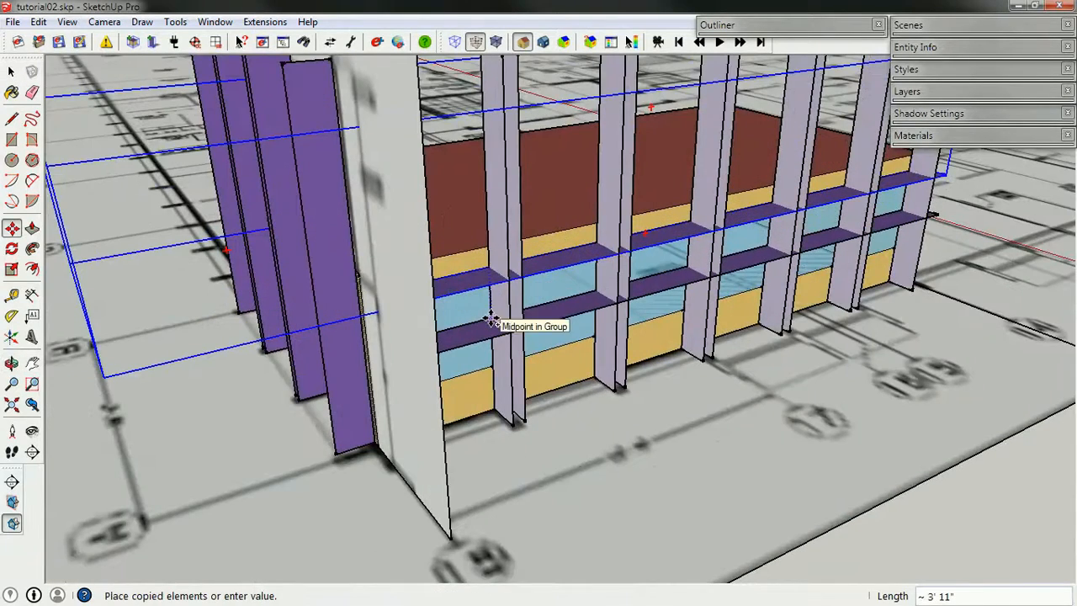
middle_drag(493, 313, 644, 272)
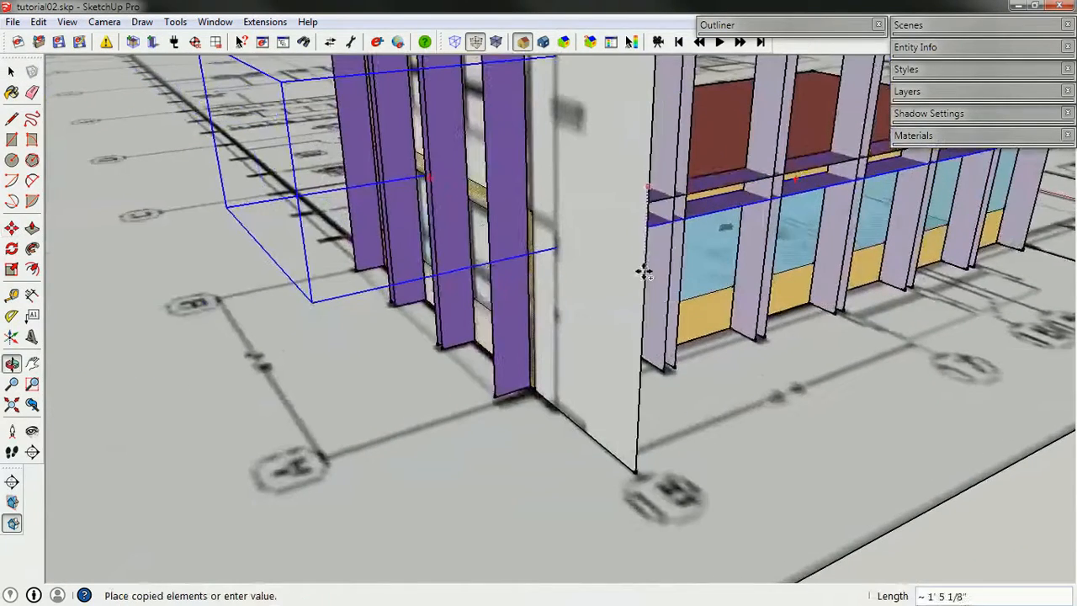
click(474, 267)
key(space)
Raise the lower overhang copy about 1' 7 1/16" on the long facade.
middle_drag(690, 360, 608, 363)
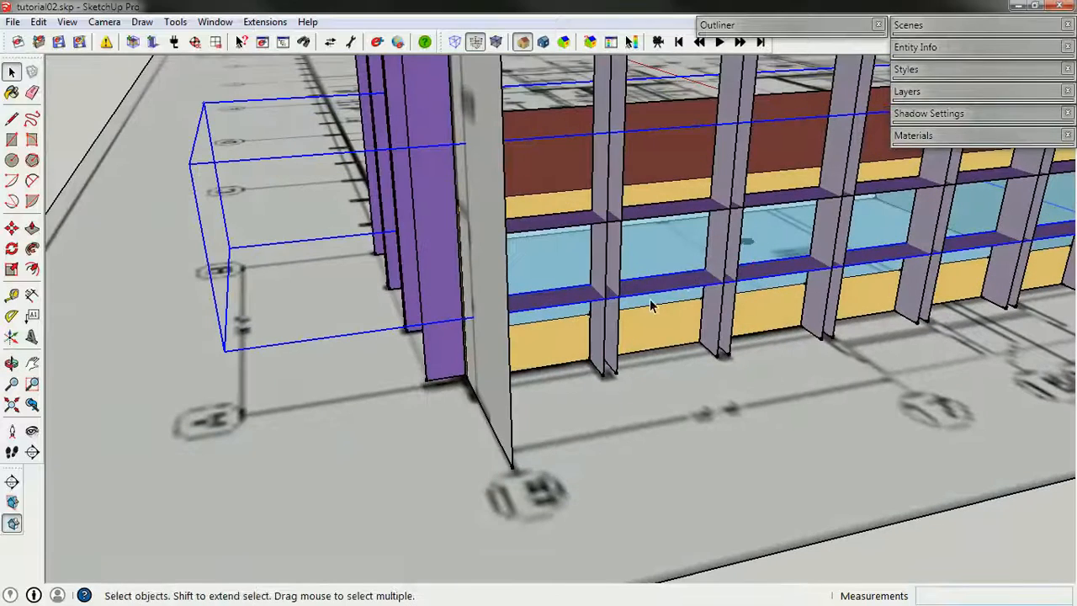
key(m)
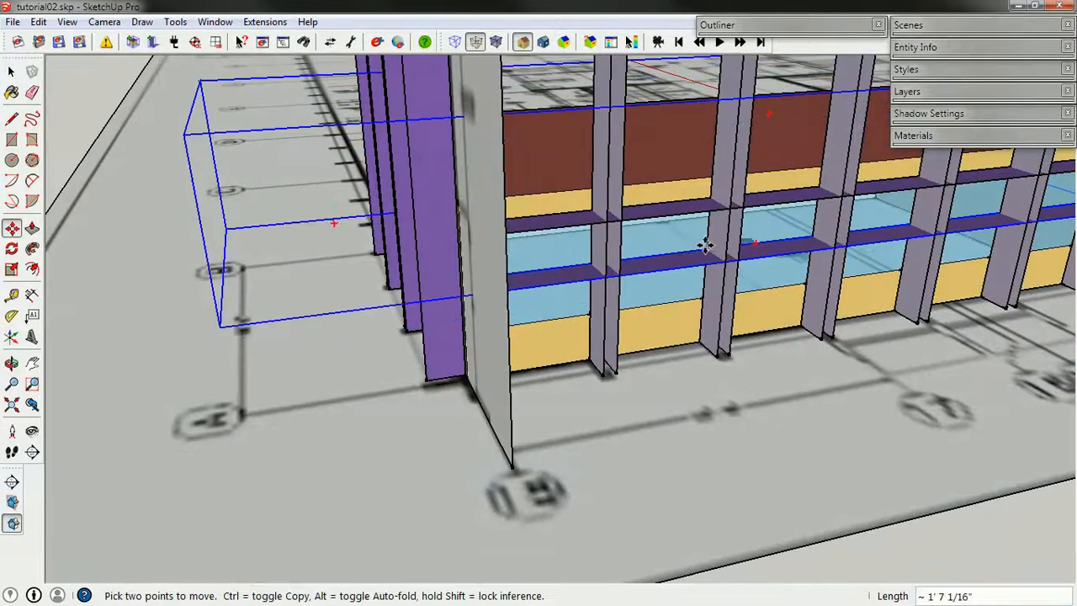
mouse_move(702, 243)
middle_down()
mouse_move(702, 272)
mouse_move(617, 233)
mouse_move(707, 234)
mouse_move(696, 235)
middle_up()
scroll(538, 270, down, 2)
middle_drag(609, 254, 478, 330)
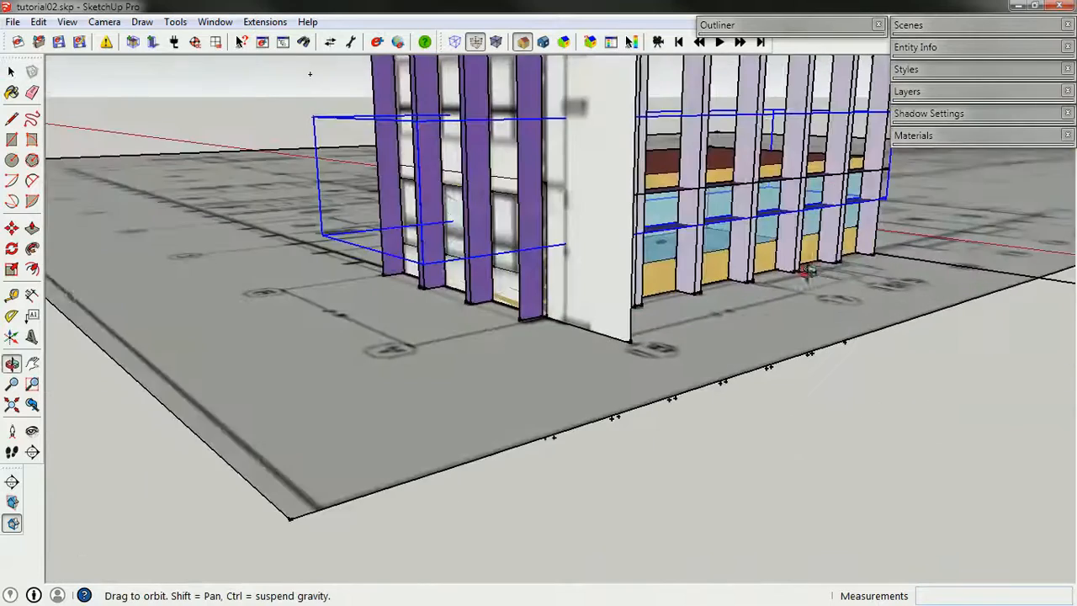
Hide the elevation image plane and the floor plan image, and turn off the display of hidden geometry.
scroll(495, 335, down, 3)
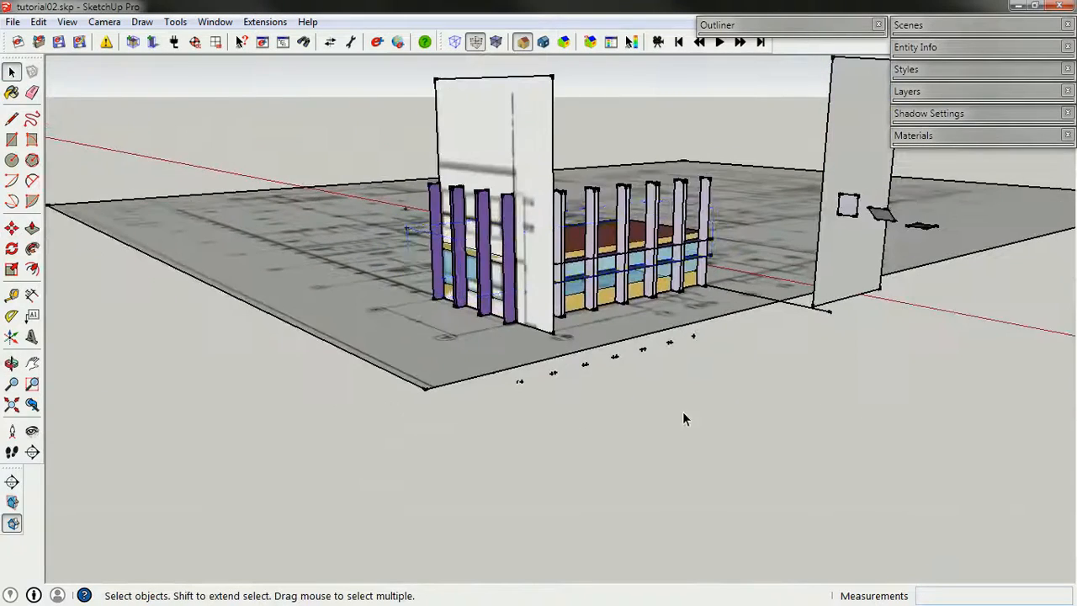
middle_drag(683, 418, 650, 459)
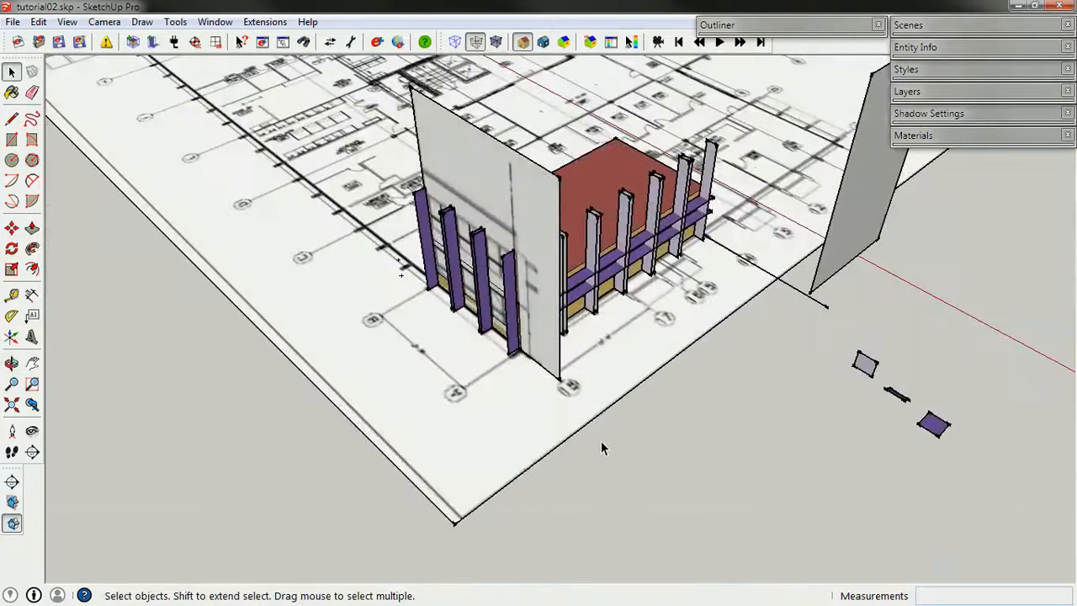
click(488, 186)
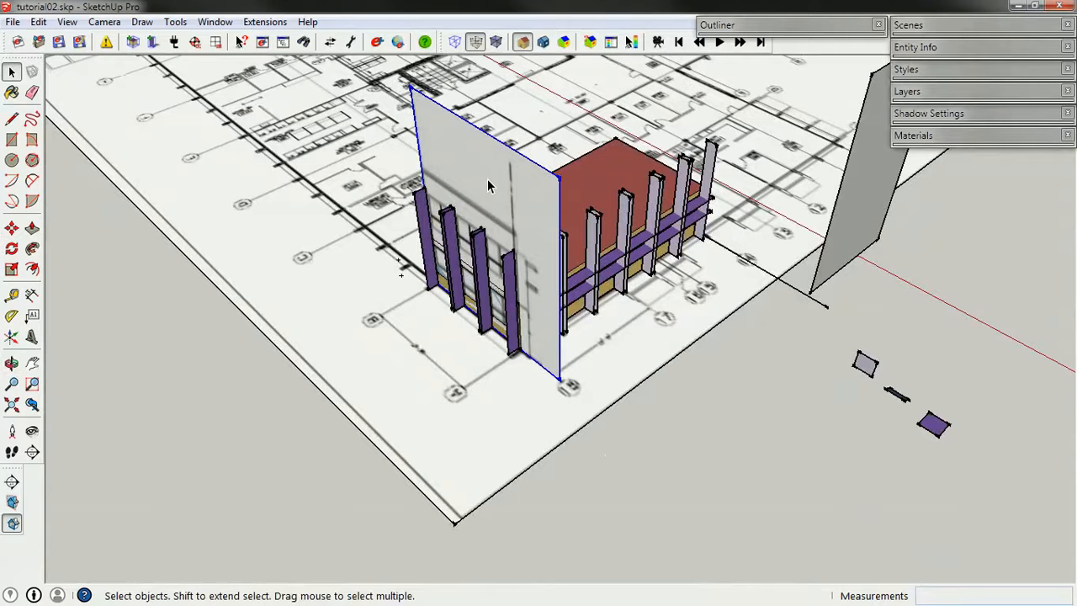
shift+click(303, 244)
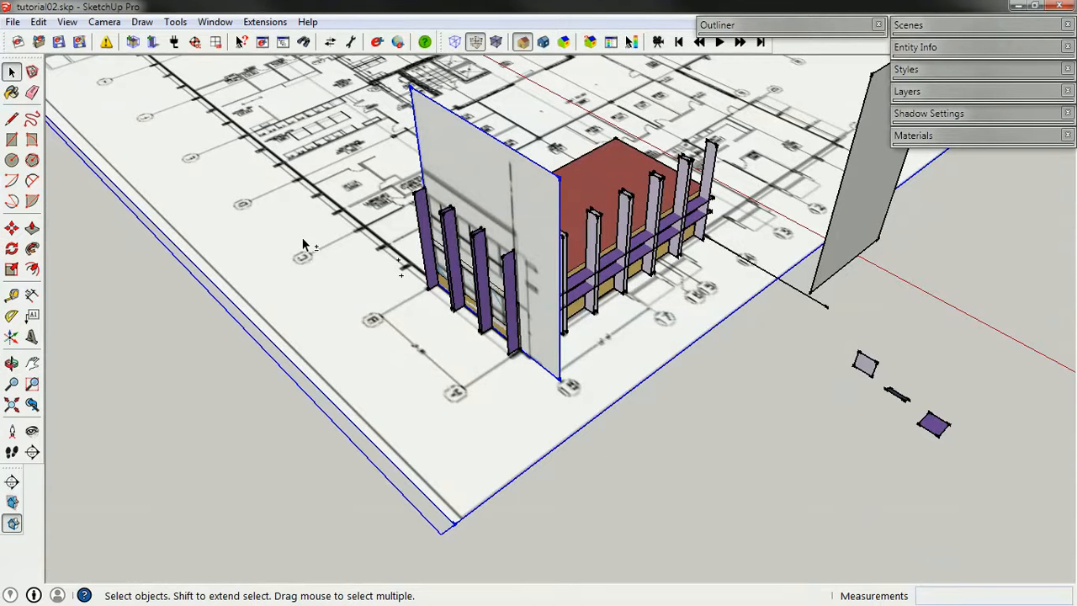
right_click(303, 244)
click(365, 284)
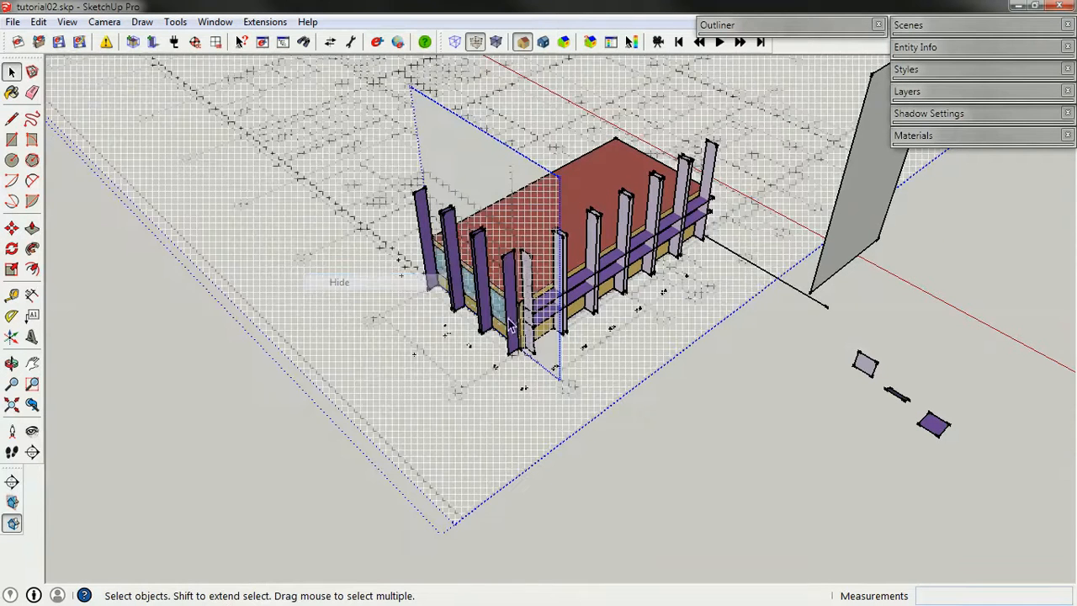
click(66, 22)
click(109, 79)
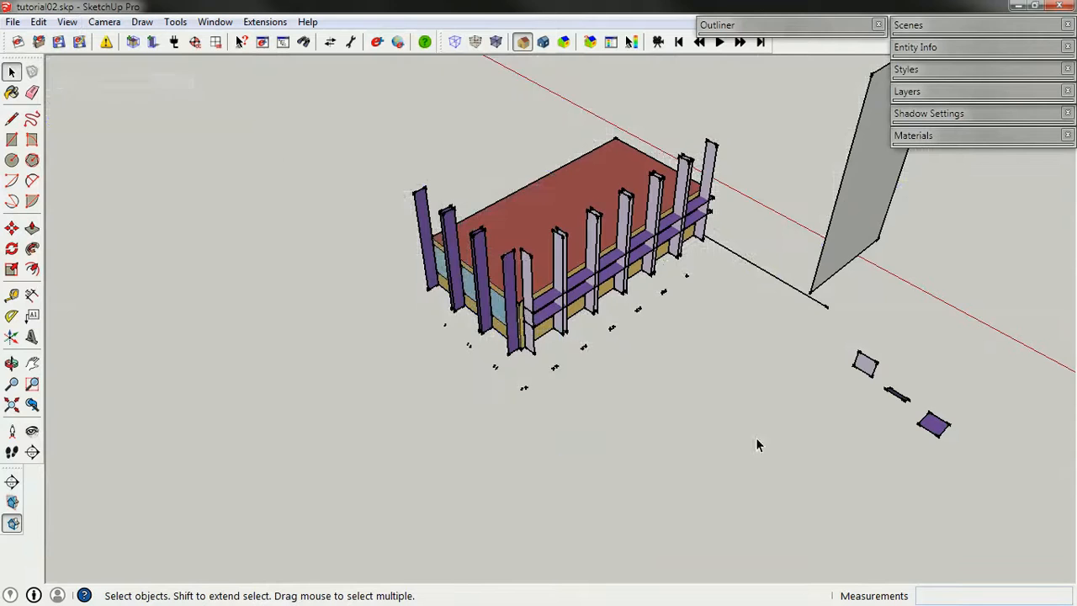
scroll(589, 362, down, 4)
middle_drag(587, 364, 580, 435)
scroll(535, 354, up, 8)
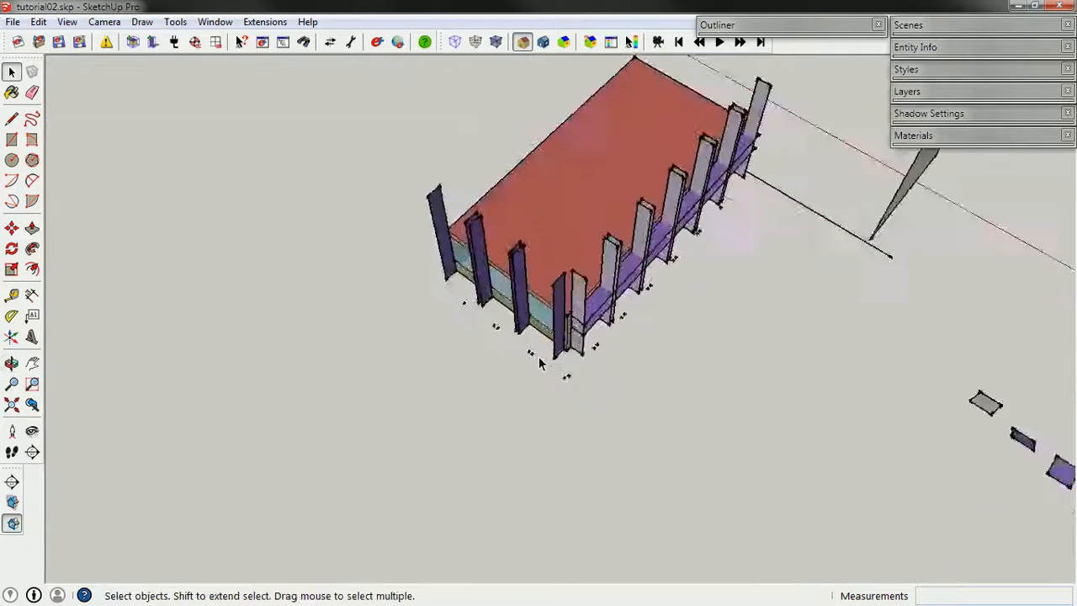
Save the EnergyPlus input file in the Demo folder under the new name 02_Shading.idf.
middle_drag(629, 397, 555, 313)
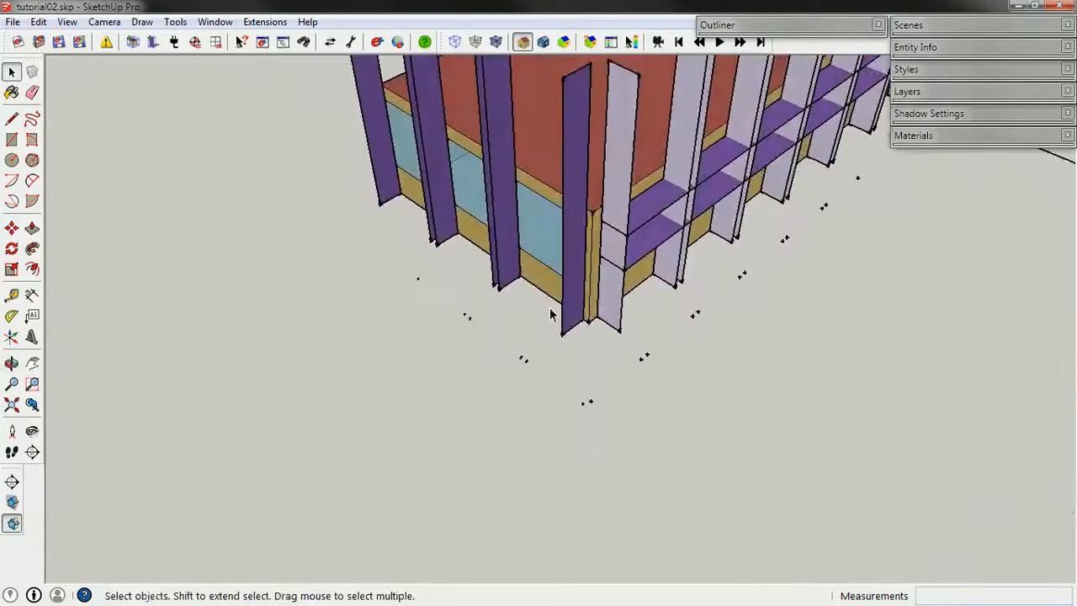
scroll(555, 325, down, 3)
middle_drag(667, 354, 728, 269)
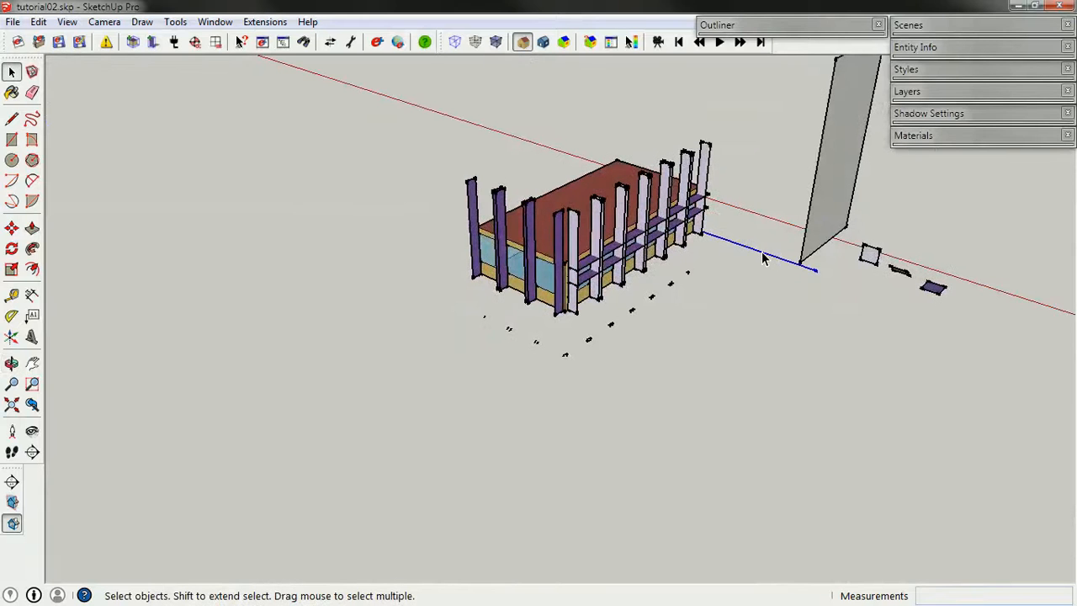
middle_drag(762, 258, 692, 284)
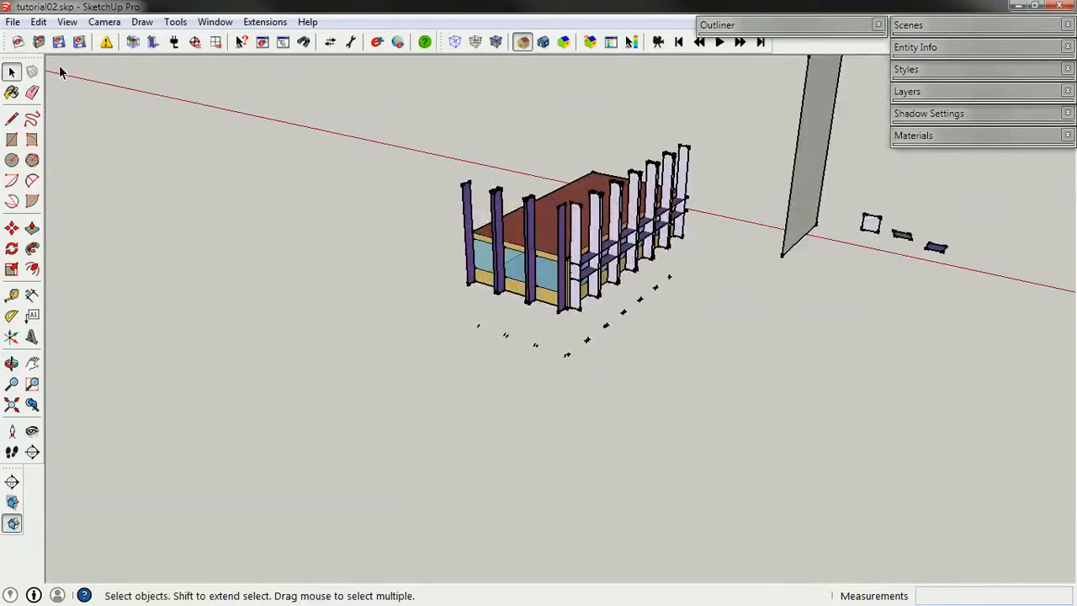
click(58, 44)
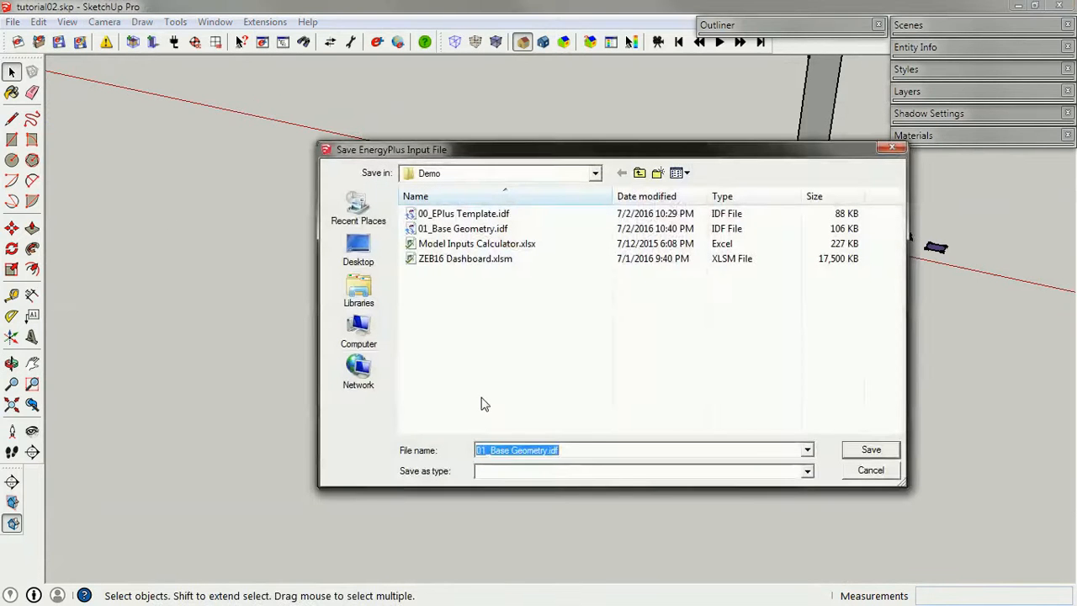
text(02_Shading)
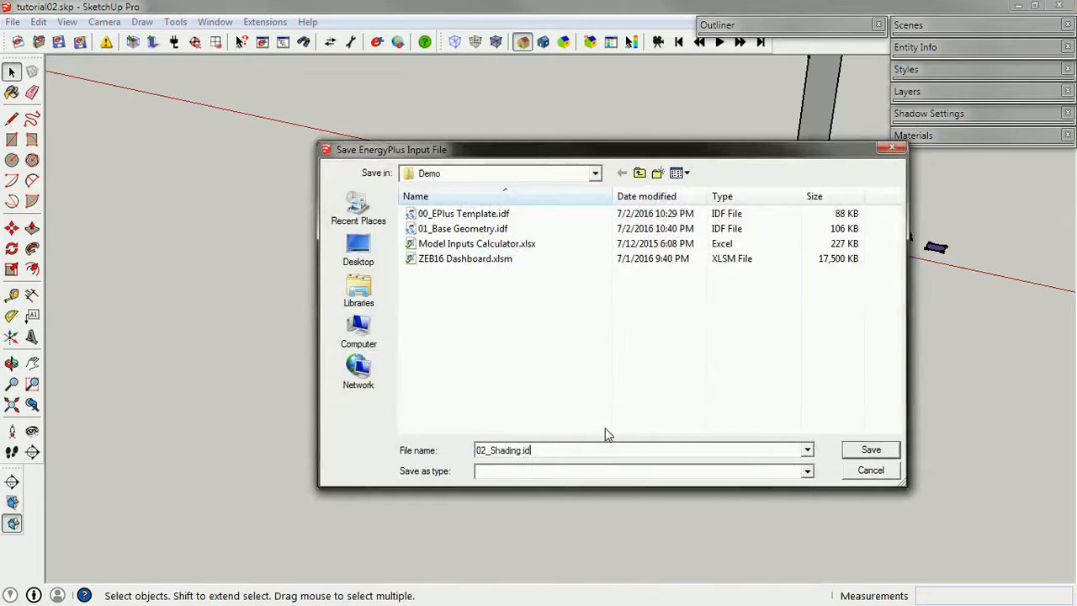
key(Return)
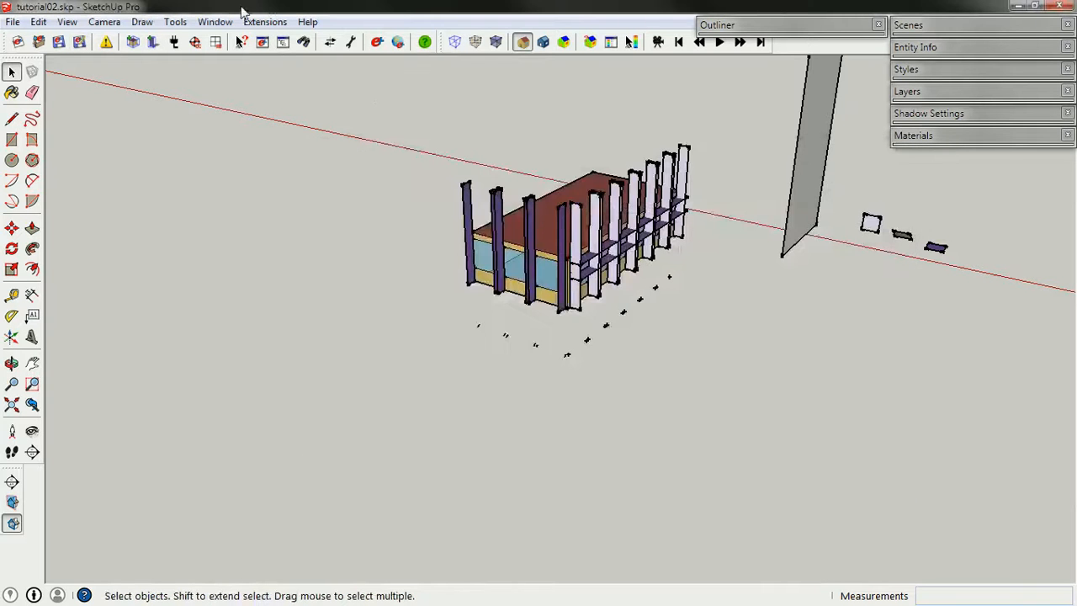
Open the EnergyPlus input file 02_Shading.idf and decline setting default construction names.
click(17, 42)
click(39, 42)
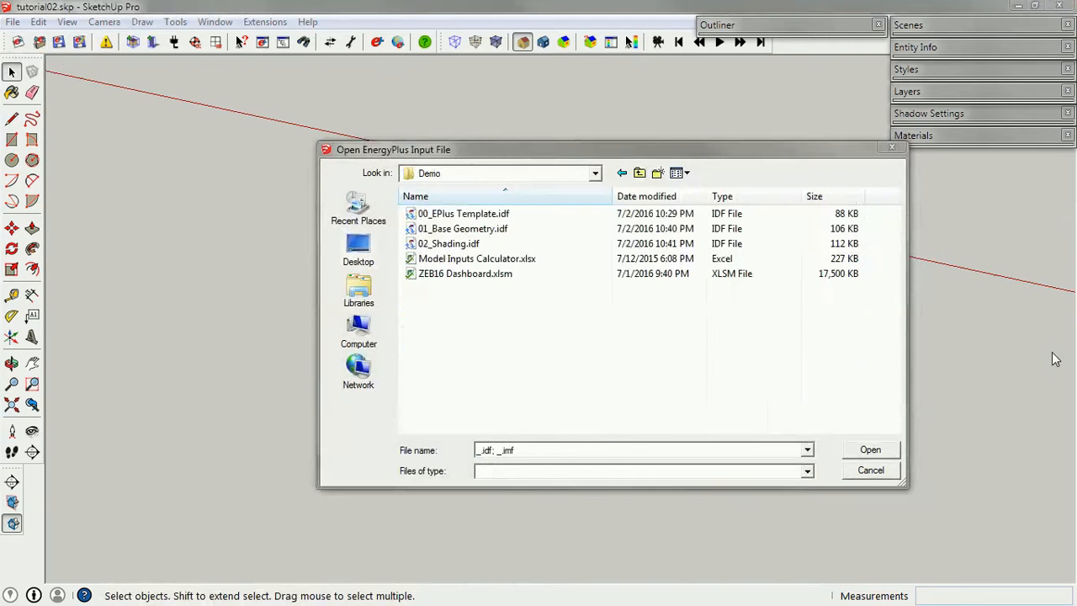
click(448, 243)
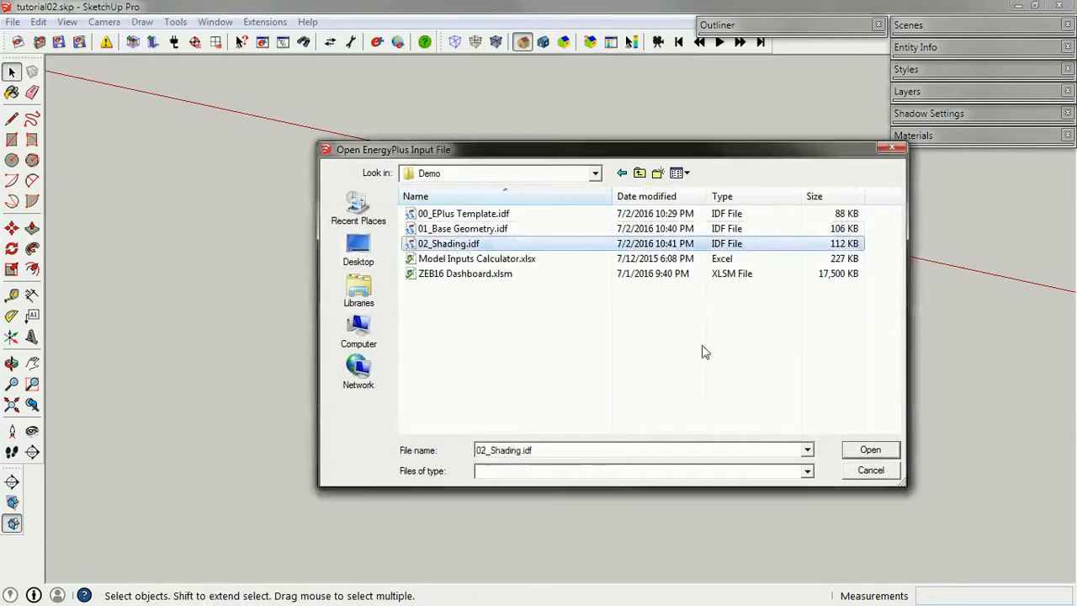
click(872, 448)
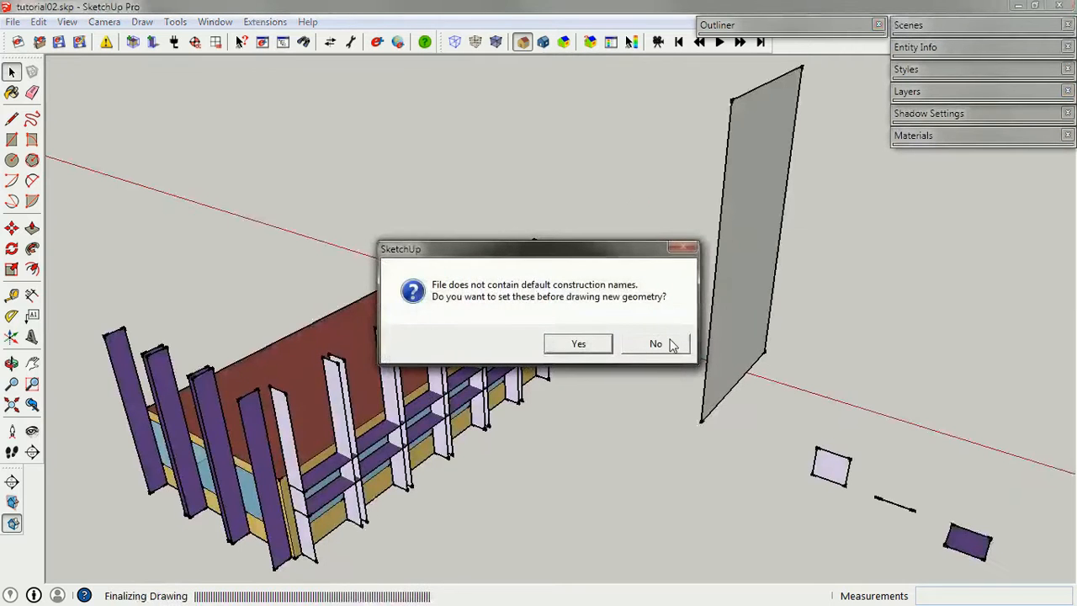
click(671, 344)
Open the model's geo-location settings and start adding a location from the map.
middle_drag(542, 414, 533, 467)
scroll(595, 332, down, 3)
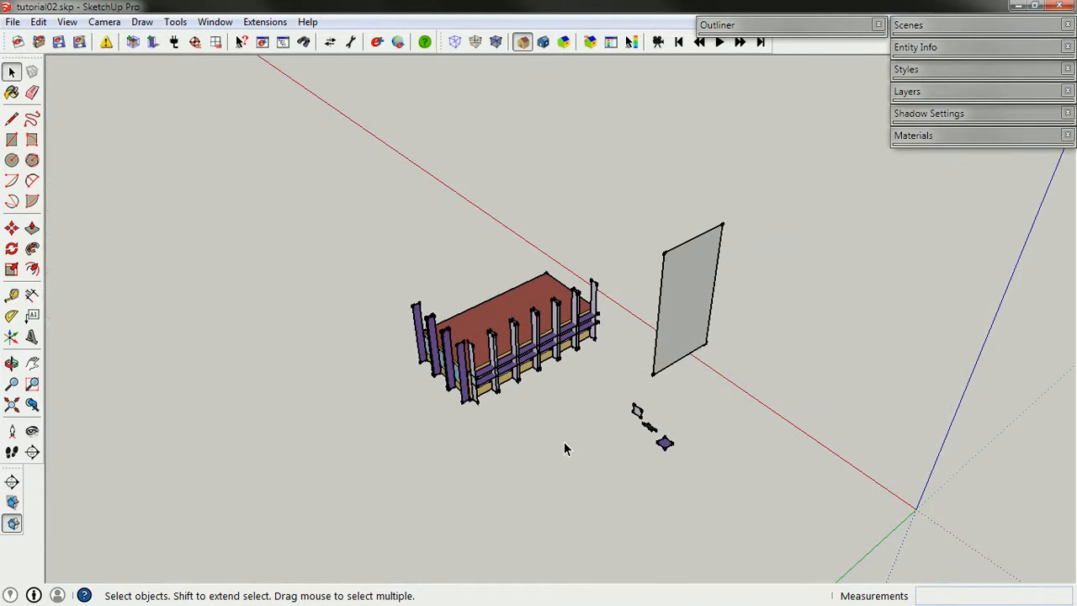
middle_drag(676, 341, 495, 305)
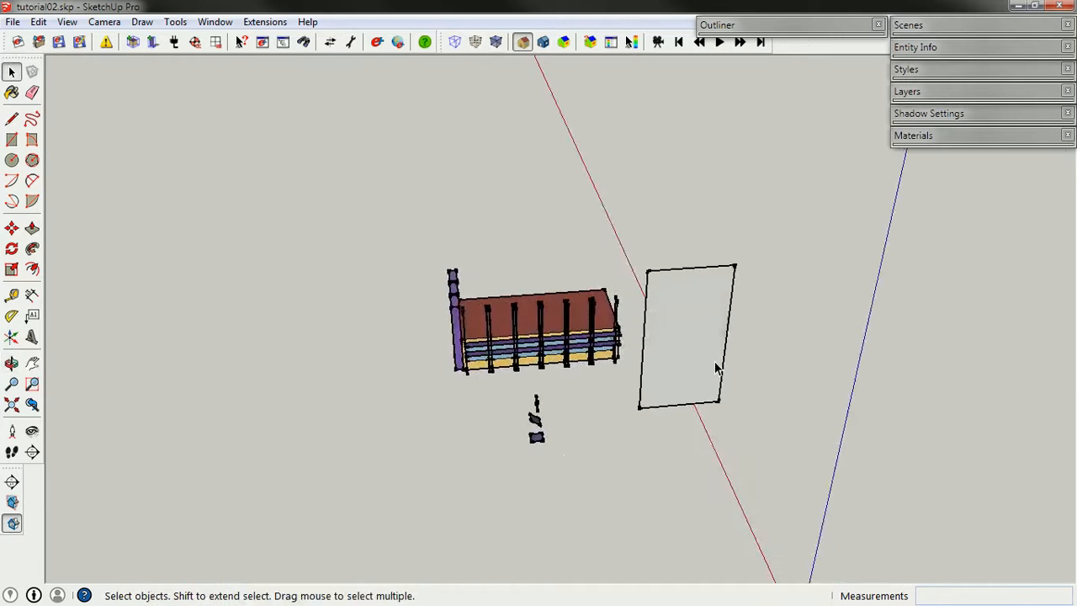
middle_drag(532, 339, 387, 305)
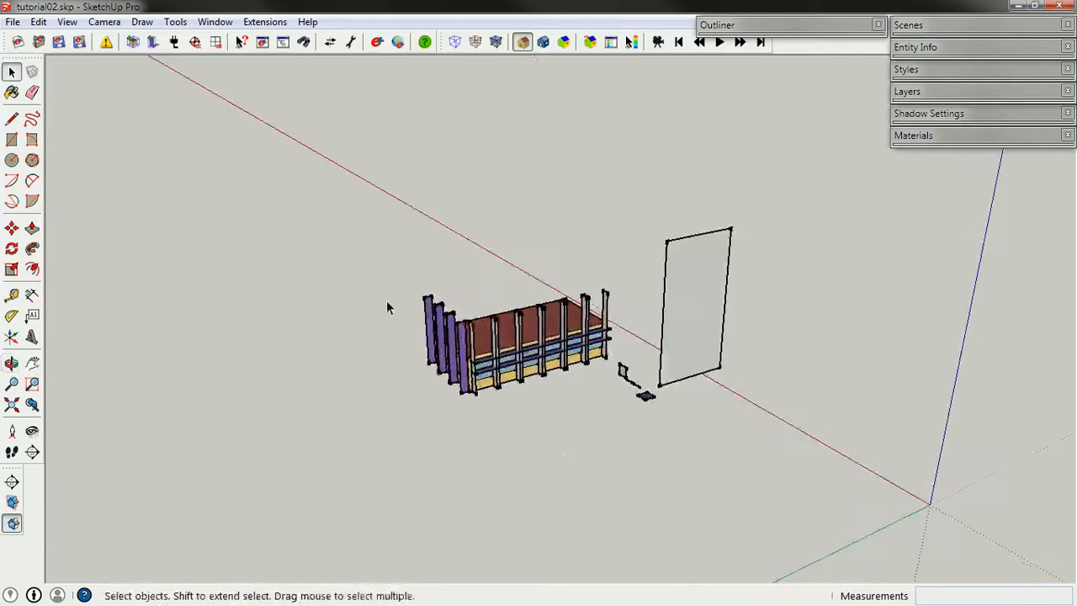
click(249, 22)
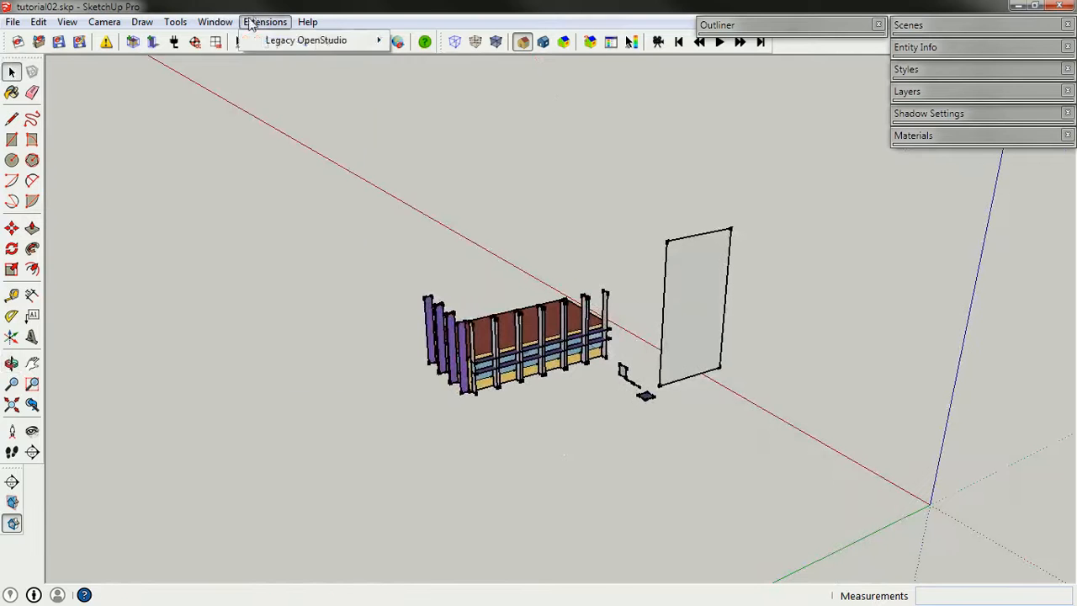
mouse_move(220, 21)
click(236, 40)
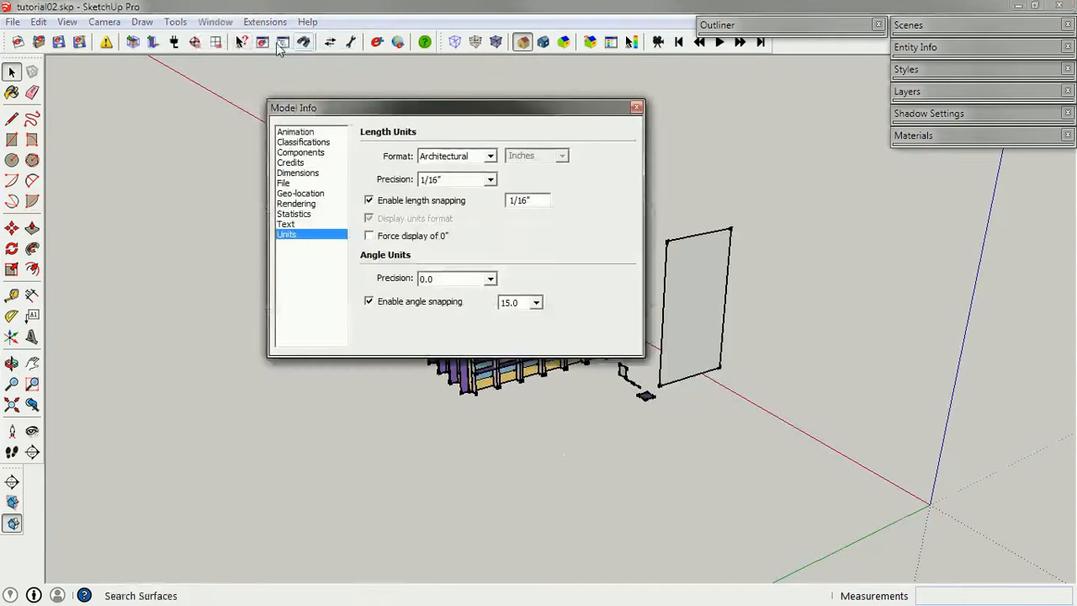
click(300, 193)
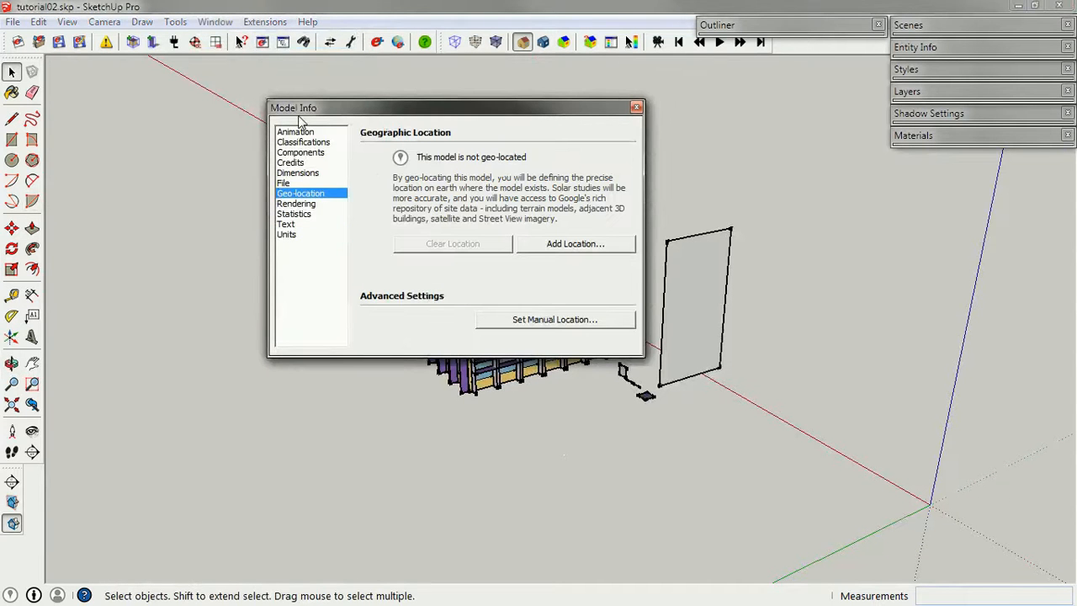
click(601, 245)
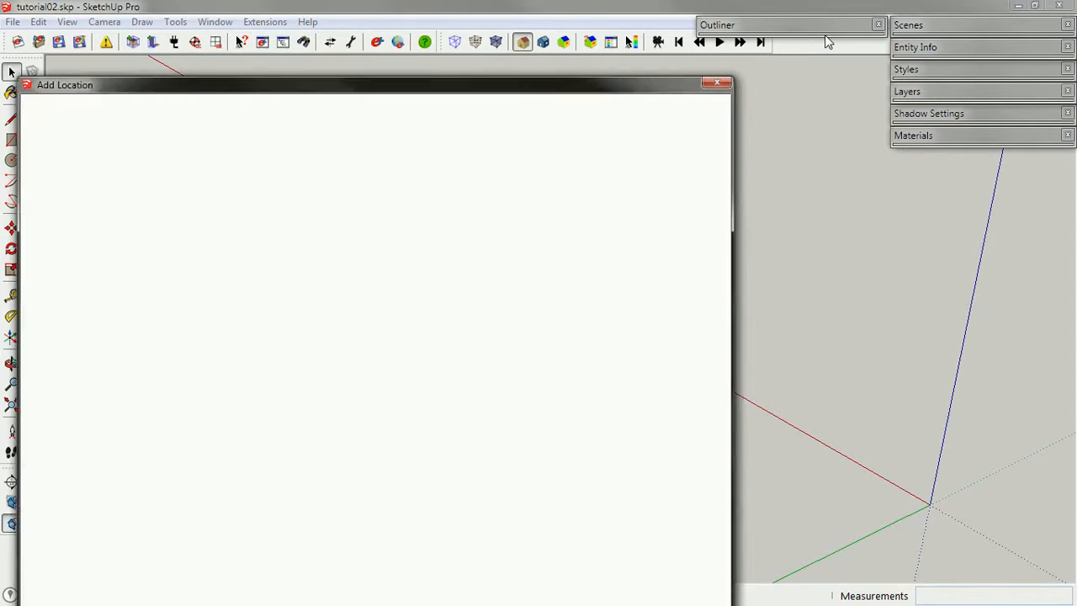
Search the location map for "wurster hall, berkeley, ca" and widen the map to include the surrounding campus buildings.
drag(429, 63, 470, 26)
triple_click(338, 55)
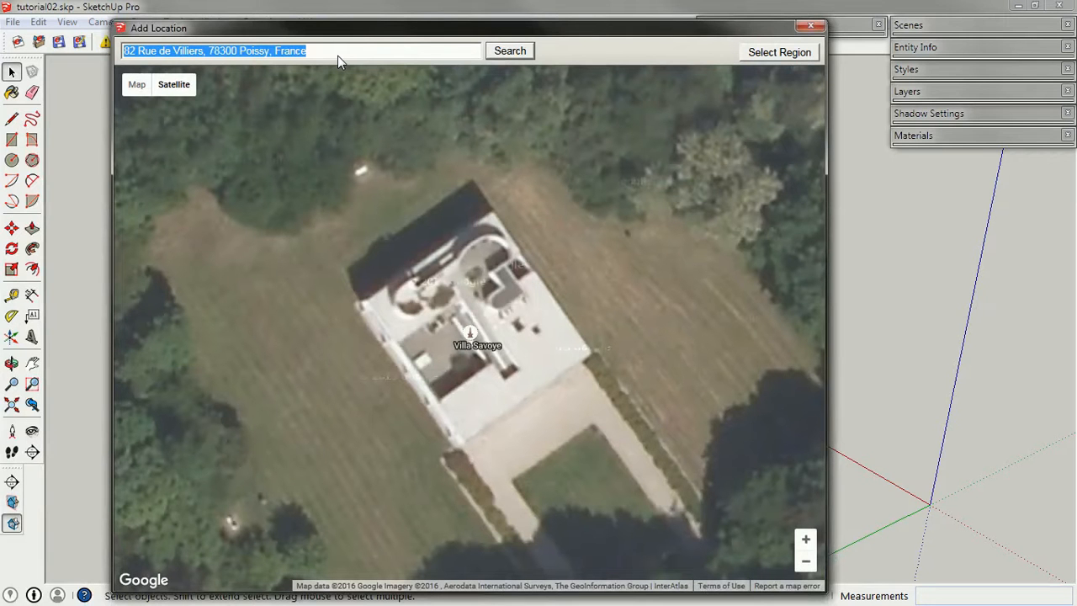
text(wurster hall, berkeley)
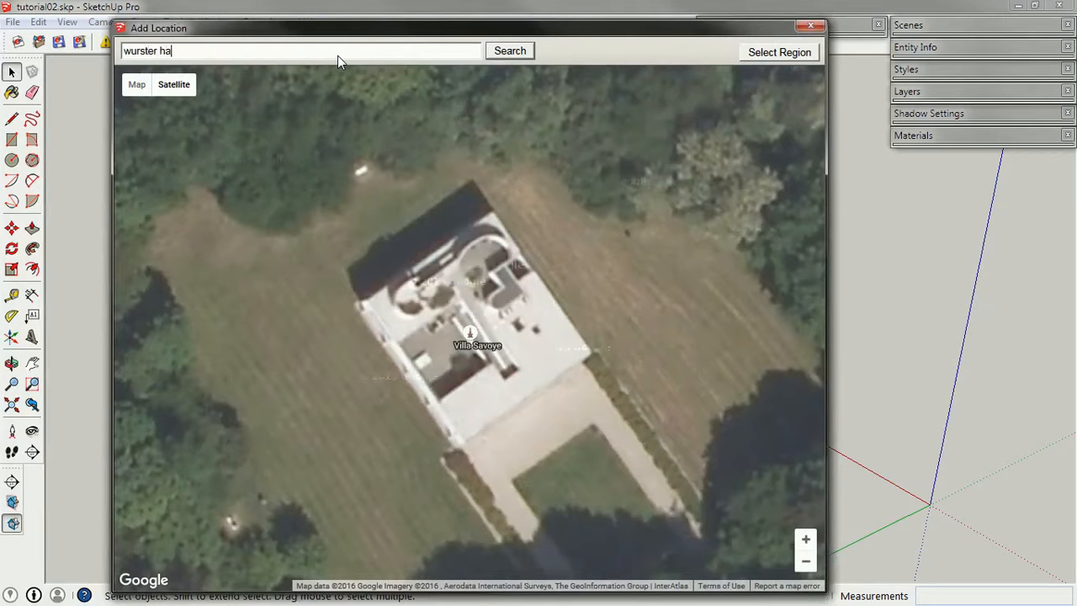
text(, ca)
key(Return)
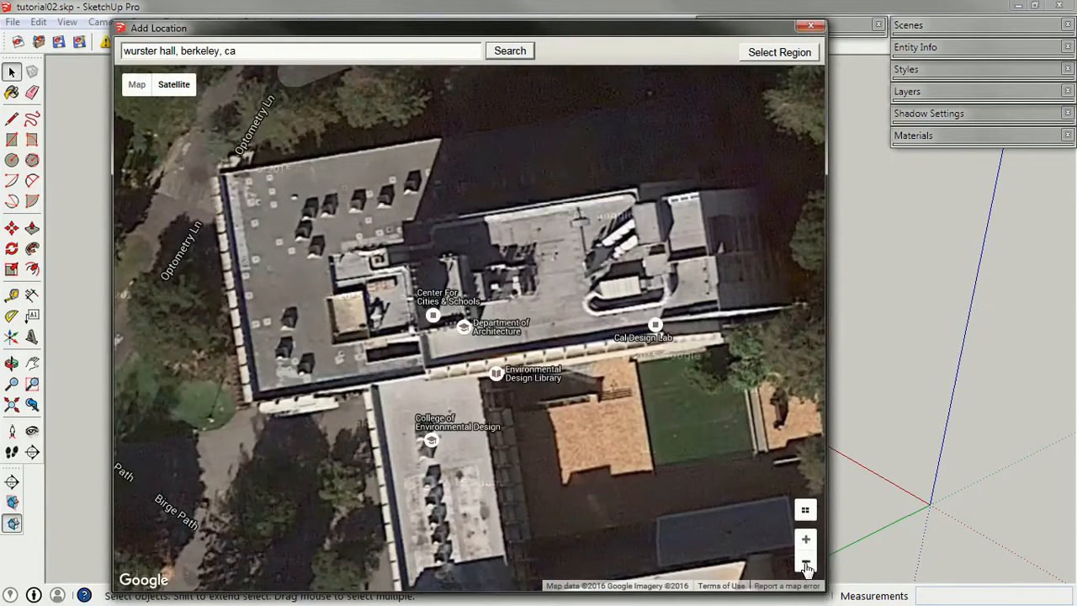
click(806, 561)
click(805, 561)
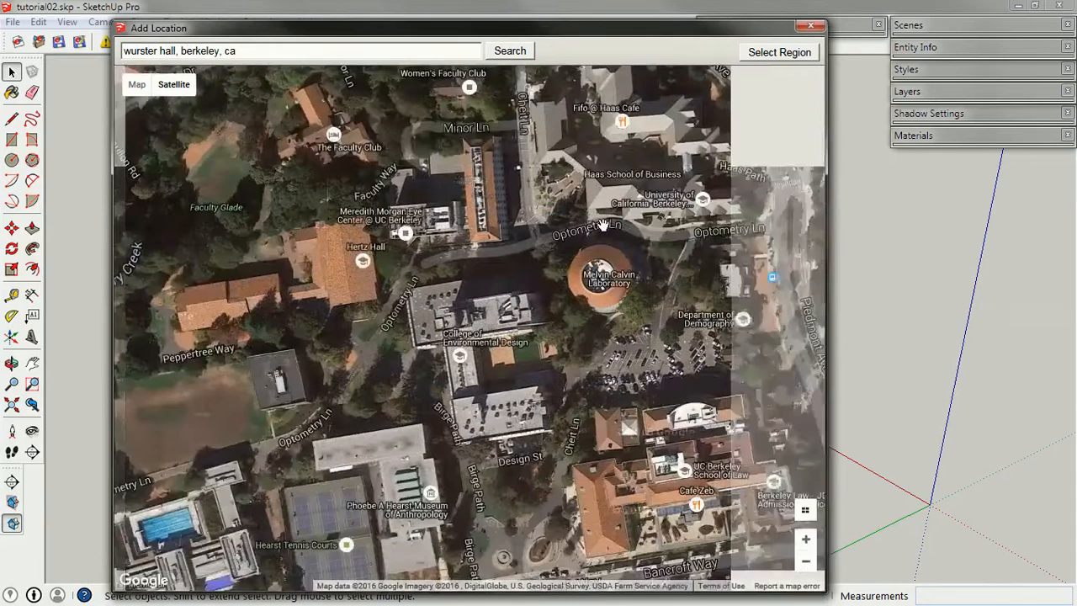
Crop the map region to the western part of Wurster Hall and its neighbouring buildings, grab it into the model, and close the model information.
click(788, 54)
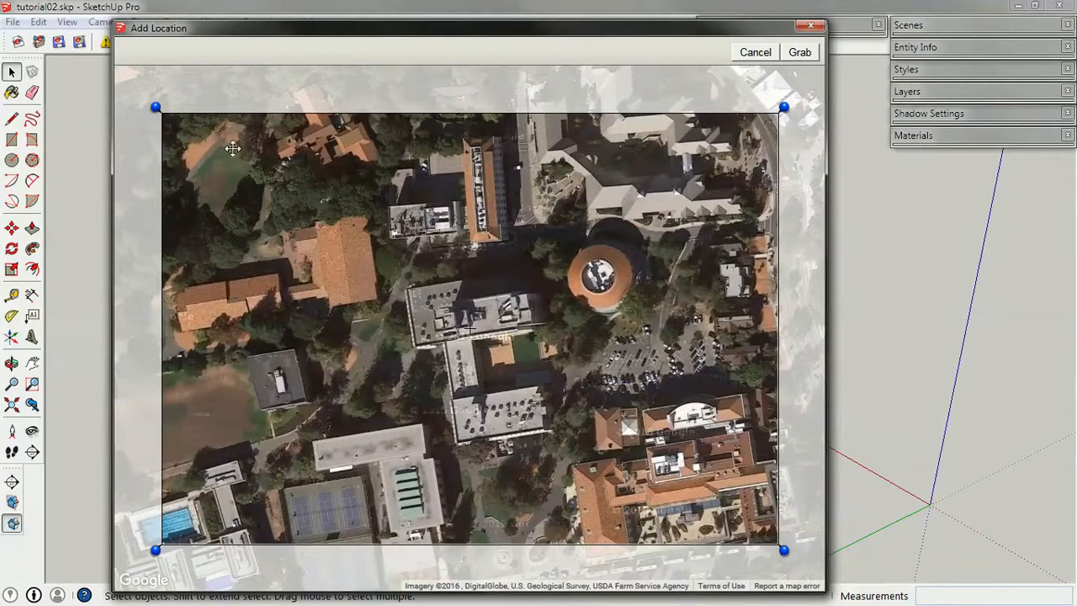
drag(156, 109, 345, 185)
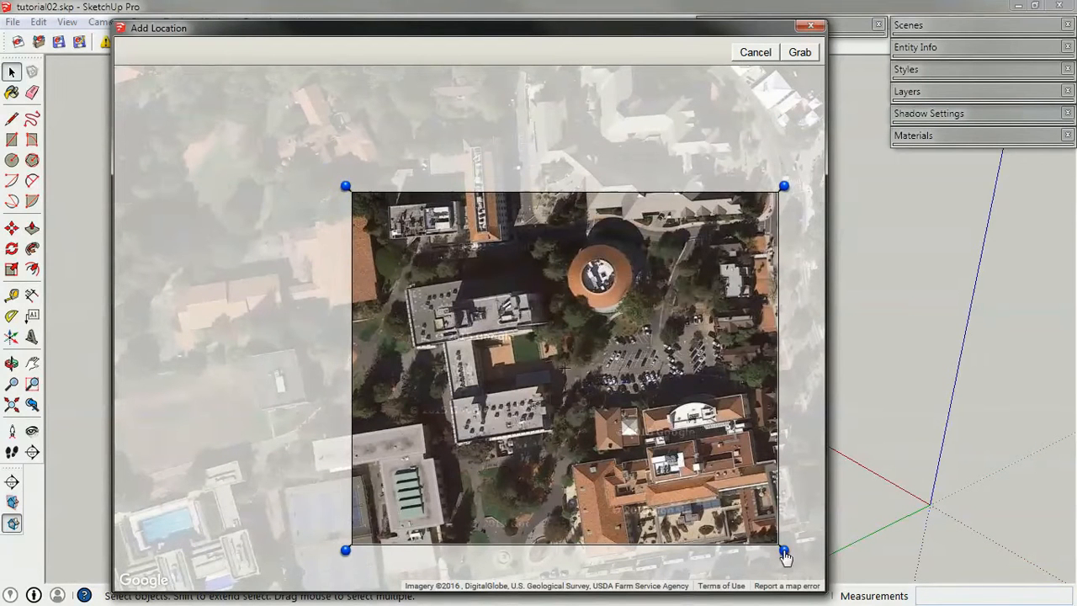
drag(785, 554, 687, 478)
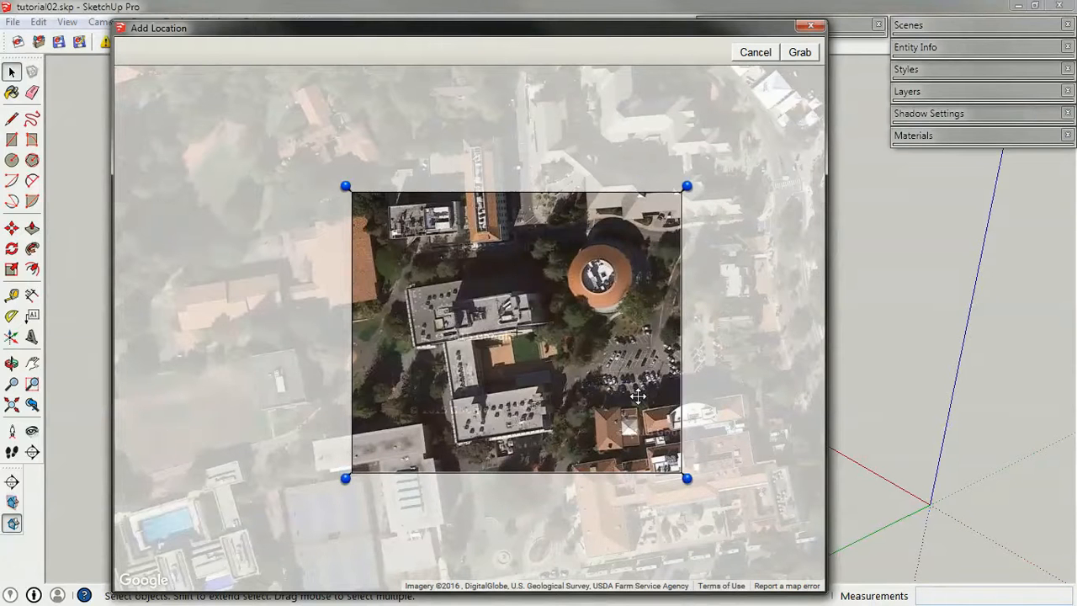
drag(689, 485, 525, 474)
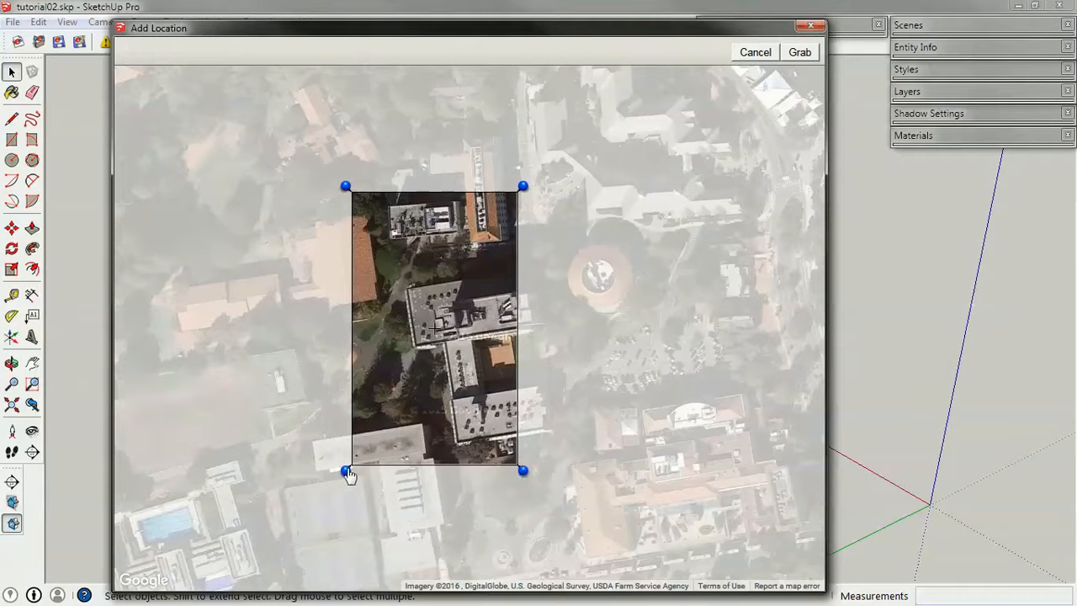
drag(348, 473, 296, 484)
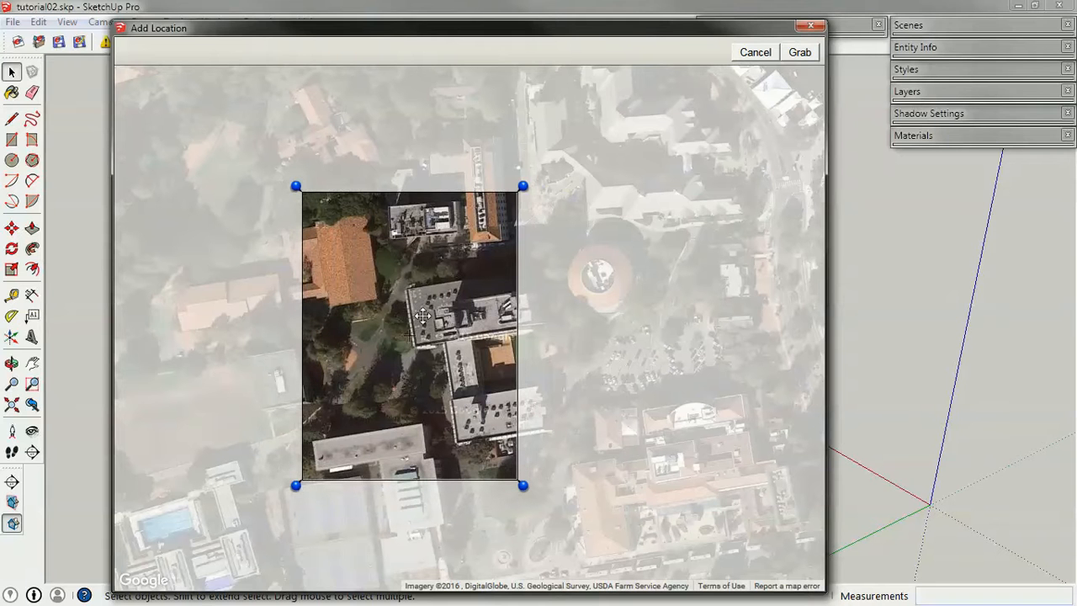
click(812, 54)
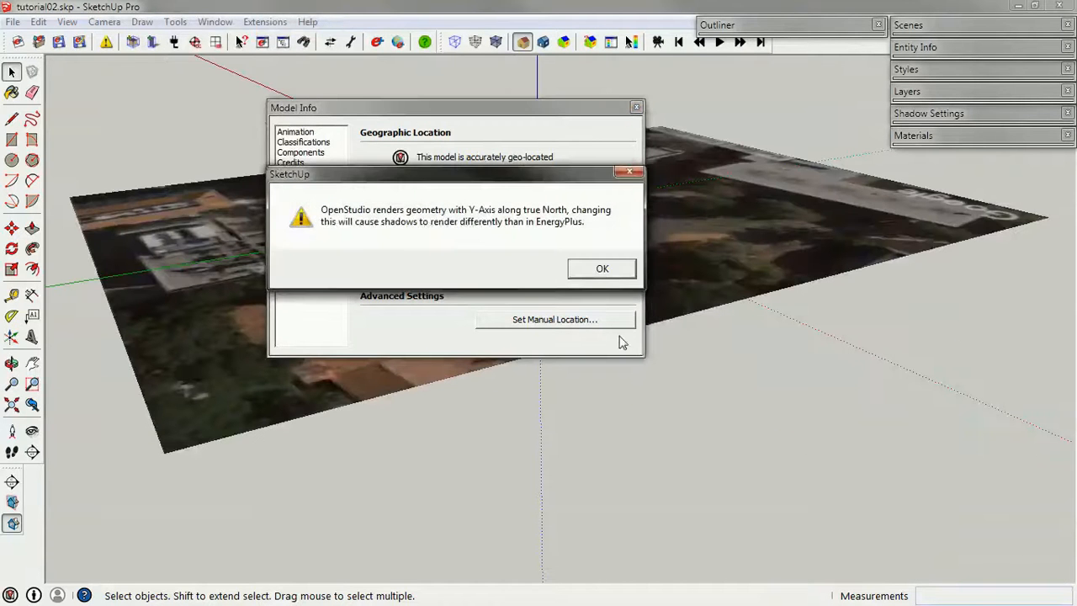
click(602, 269)
click(636, 108)
Examine how the building model sits on the imported site image relative to the axes.
middle_drag(707, 236, 332, 430)
scroll(578, 370, down, 4)
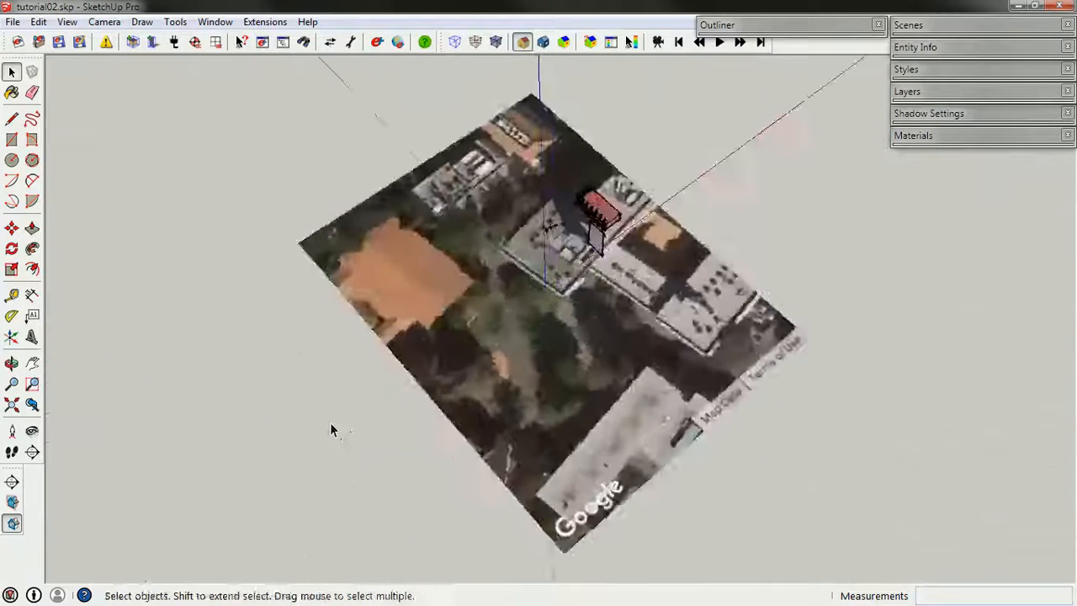
mouse_move(736, 297)
middle_down()
mouse_move(464, 430)
mouse_move(515, 455)
mouse_move(525, 452)
mouse_move(480, 435)
mouse_move(556, 271)
middle_up()
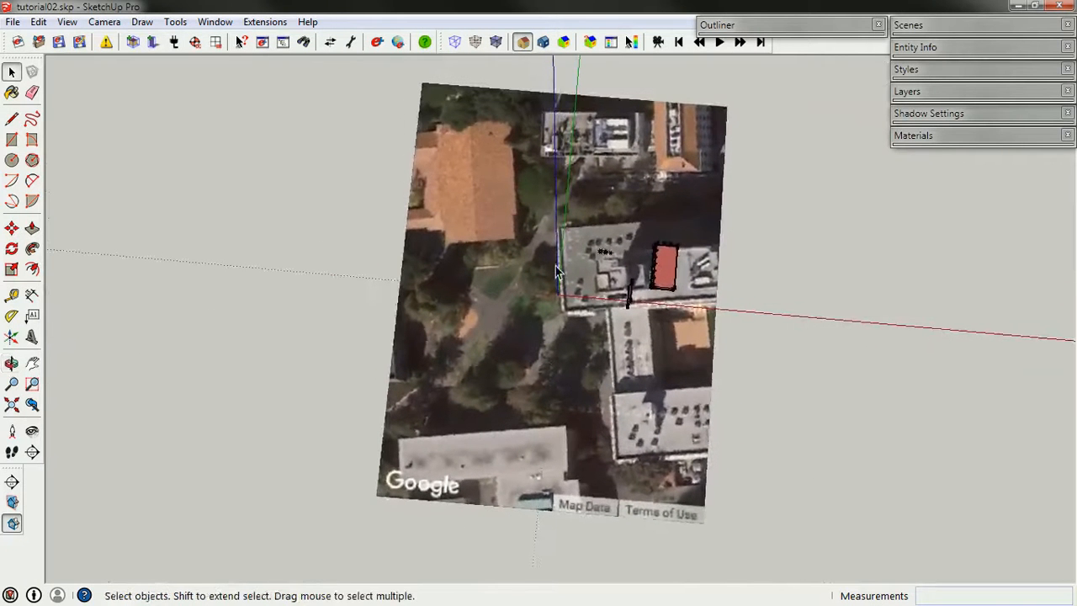
middle_drag(544, 358, 561, 288)
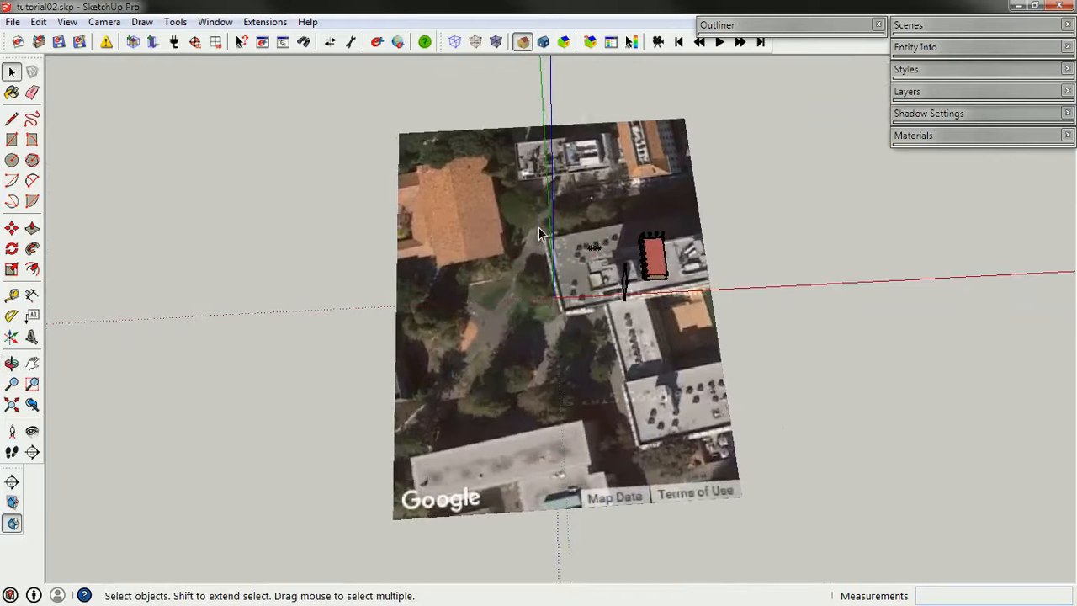
middle_drag(539, 235, 826, 211)
scroll(515, 259, up, 4)
middle_drag(735, 356, 676, 304)
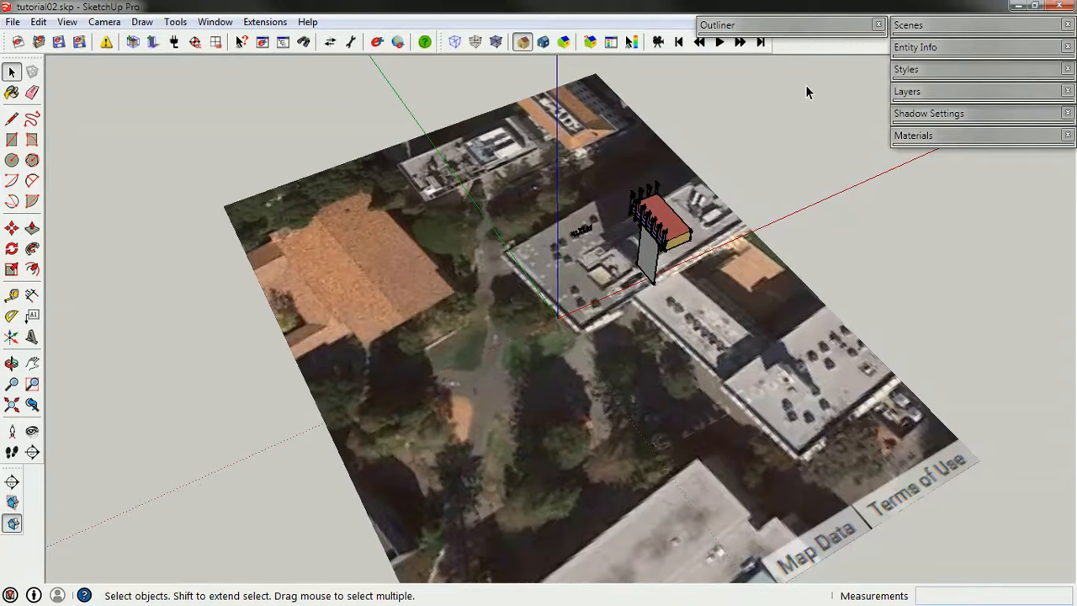
Create a scene named True North that saves only the axes location.
click(946, 31)
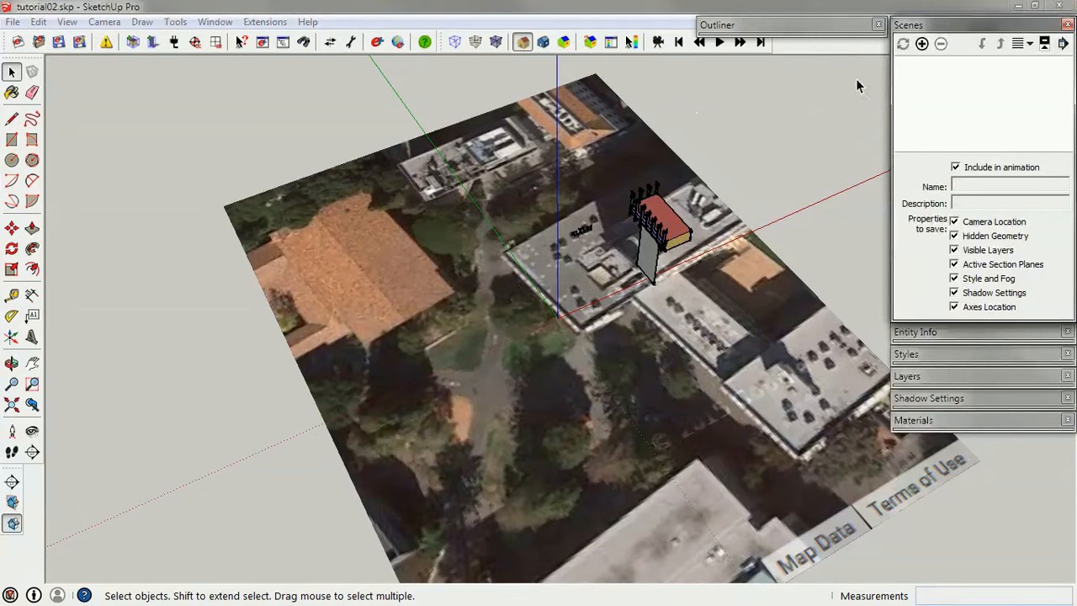
click(955, 222)
click(979, 253)
click(981, 293)
click(923, 43)
drag(988, 184, 842, 195)
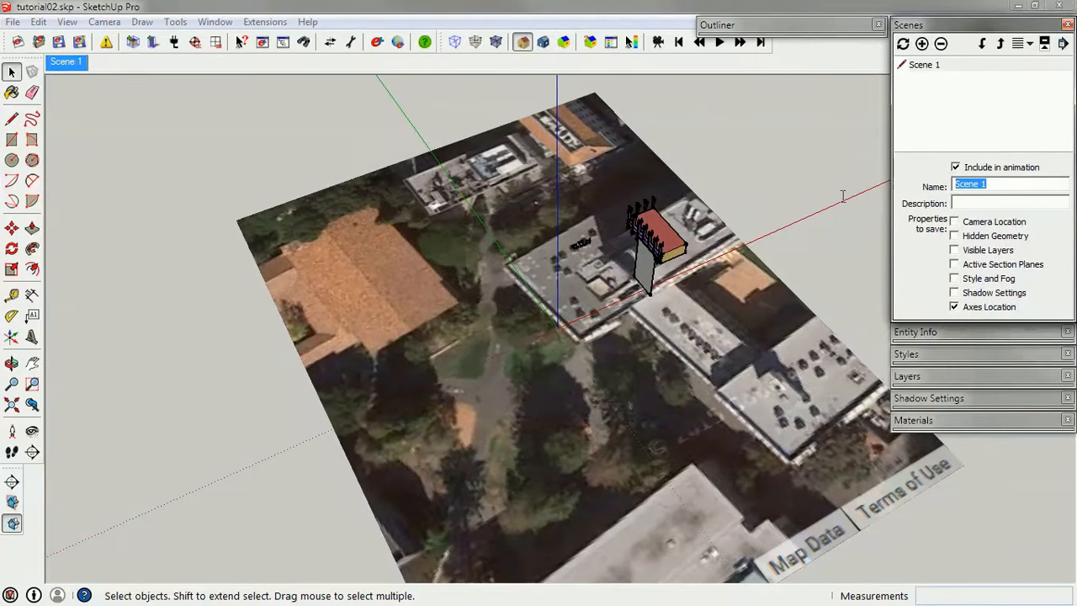
text(True North)
key(Tab)
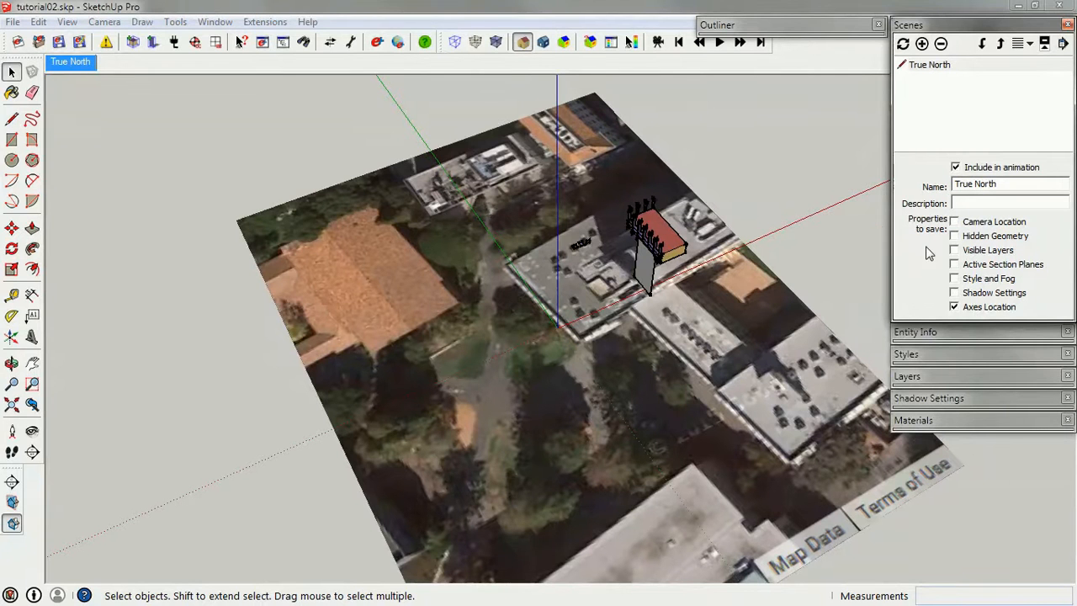
Add a second scene named Project North that also saves only the axes location.
click(922, 43)
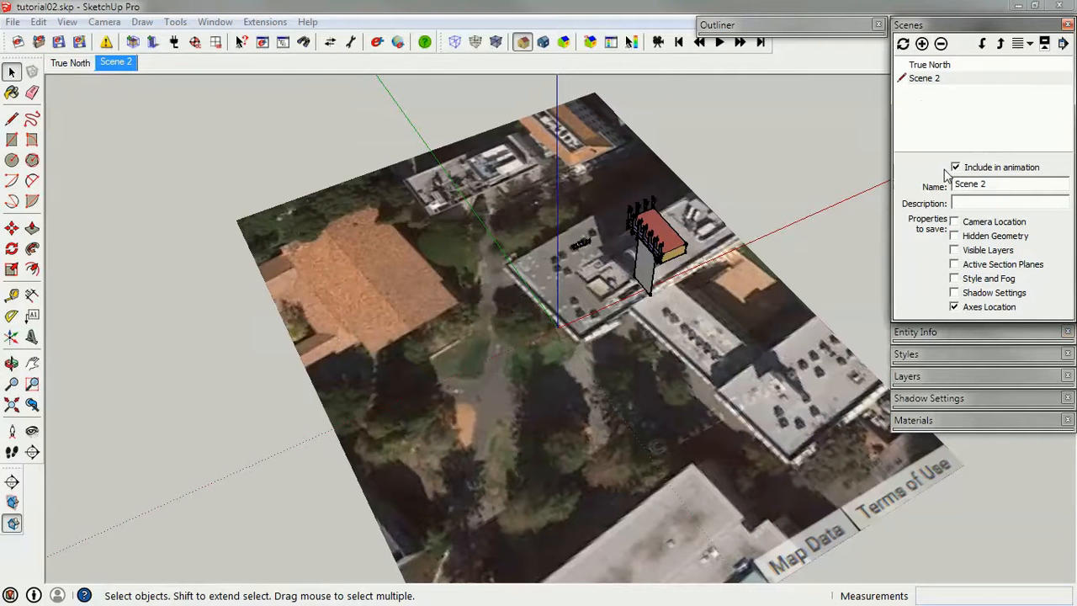
drag(996, 183, 851, 187)
text(Project North)
key(Tab)
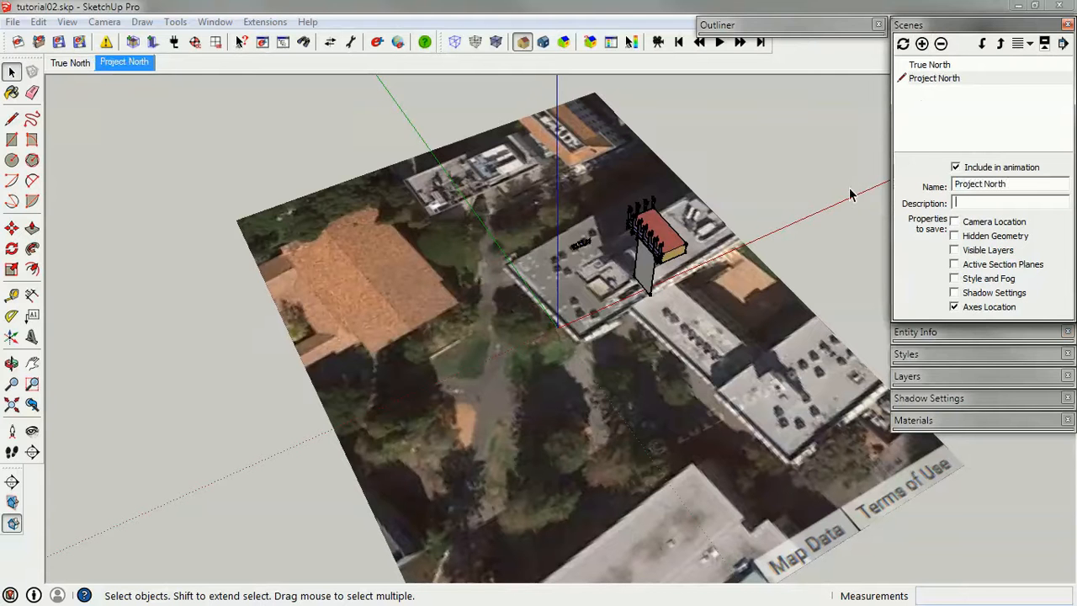
Show the site in parallel projection from the standard top view, with the Line tool active.
click(790, 191)
middle_drag(728, 161, 731, 198)
middle_drag(495, 164, 507, 274)
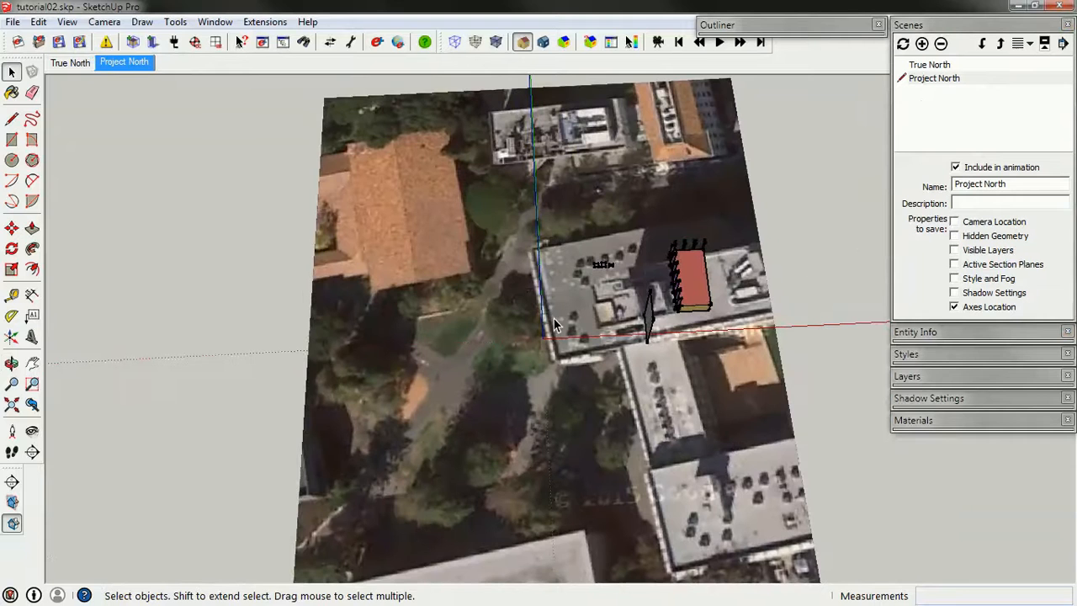
middle_drag(553, 324, 436, 350)
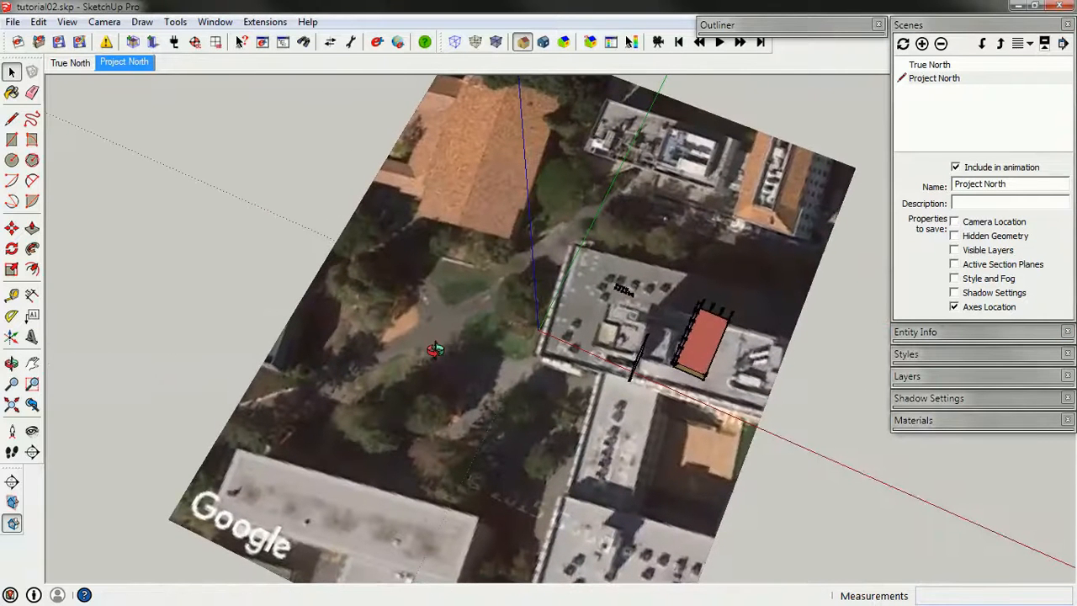
click(12, 118)
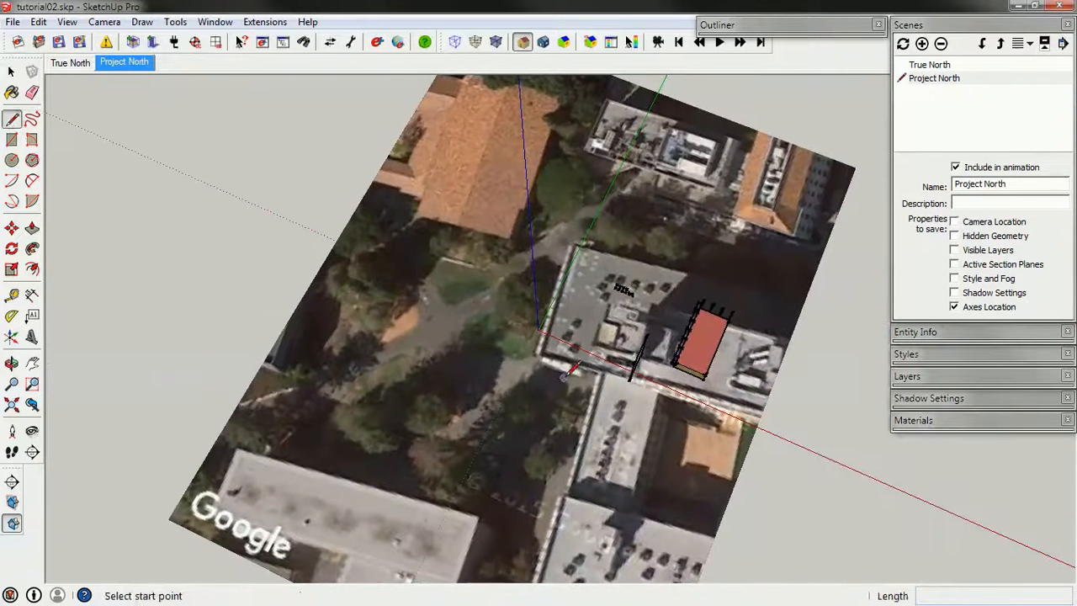
click(104, 21)
click(134, 97)
click(104, 22)
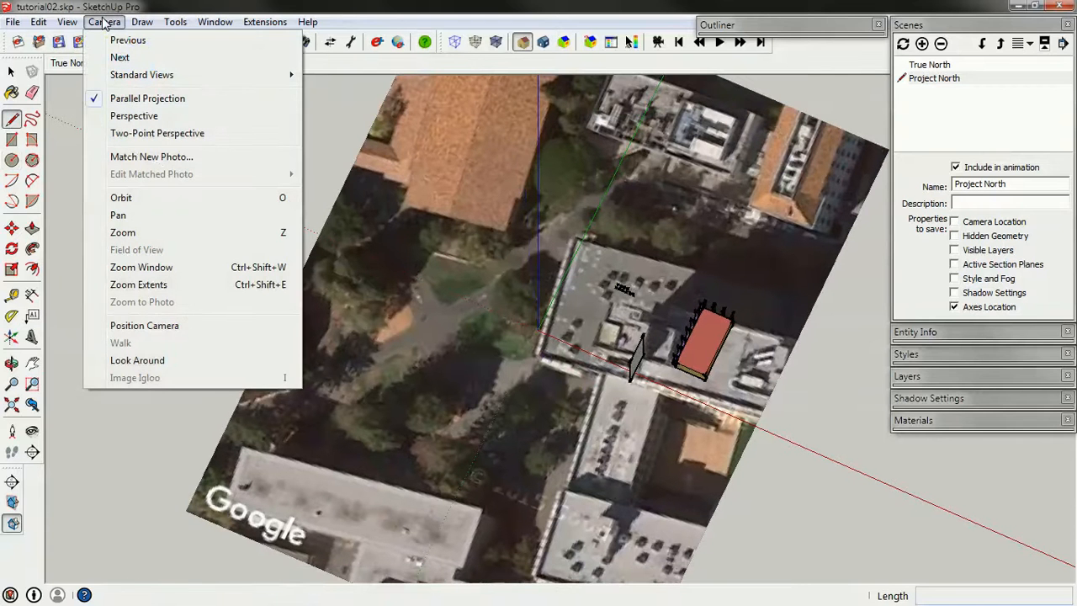
mouse_move(286, 75)
click(333, 75)
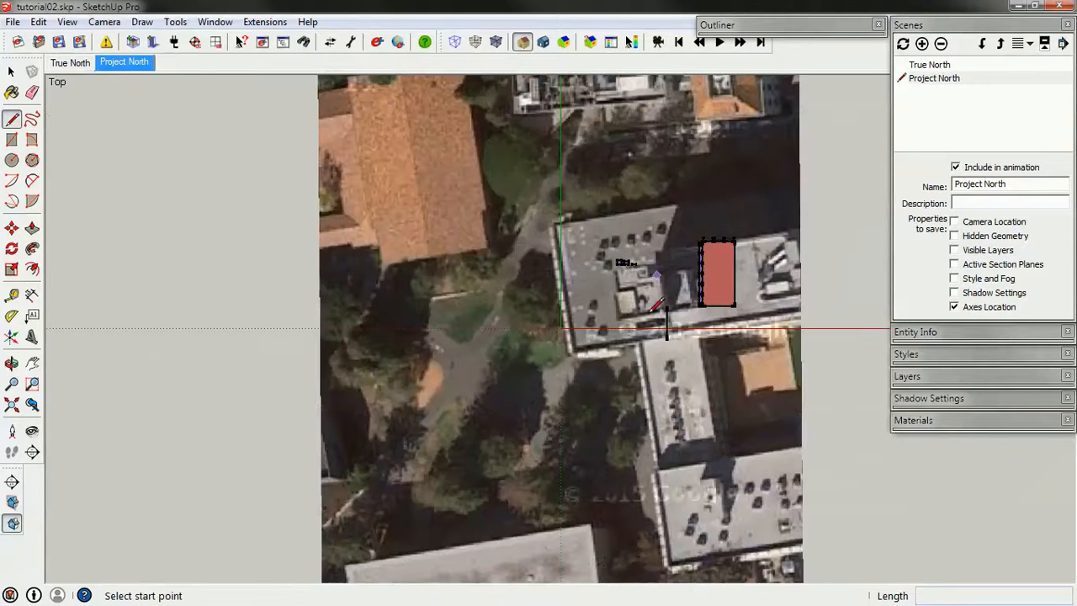
Draw a line along the western edge of Wurster Hall's roof, from its southwest corner to its northwest corner, and end the line.
scroll(577, 347, up, 2)
scroll(572, 354, up, 1)
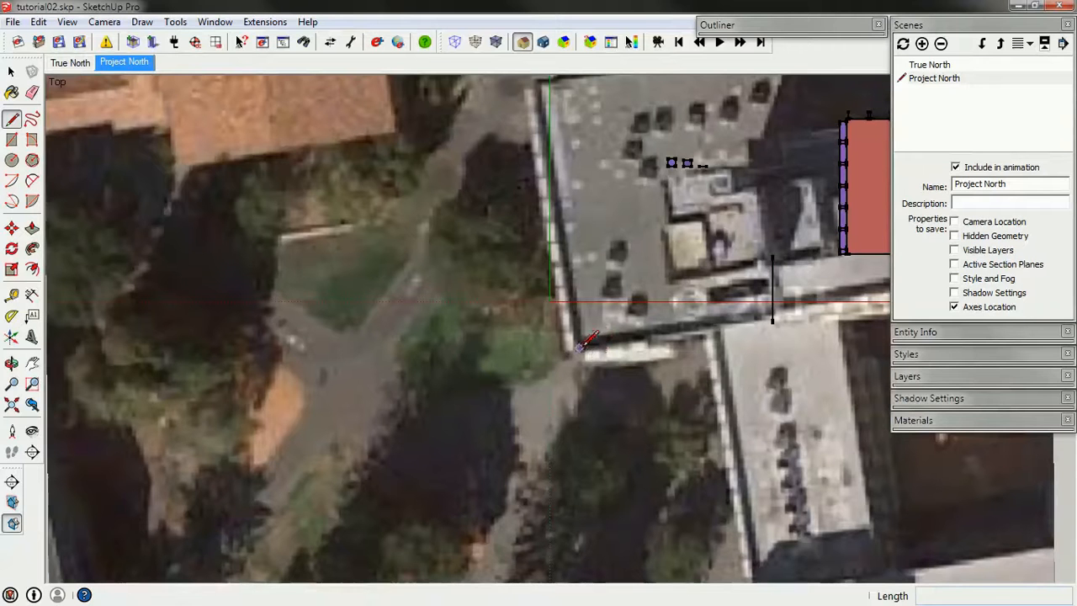
click(579, 346)
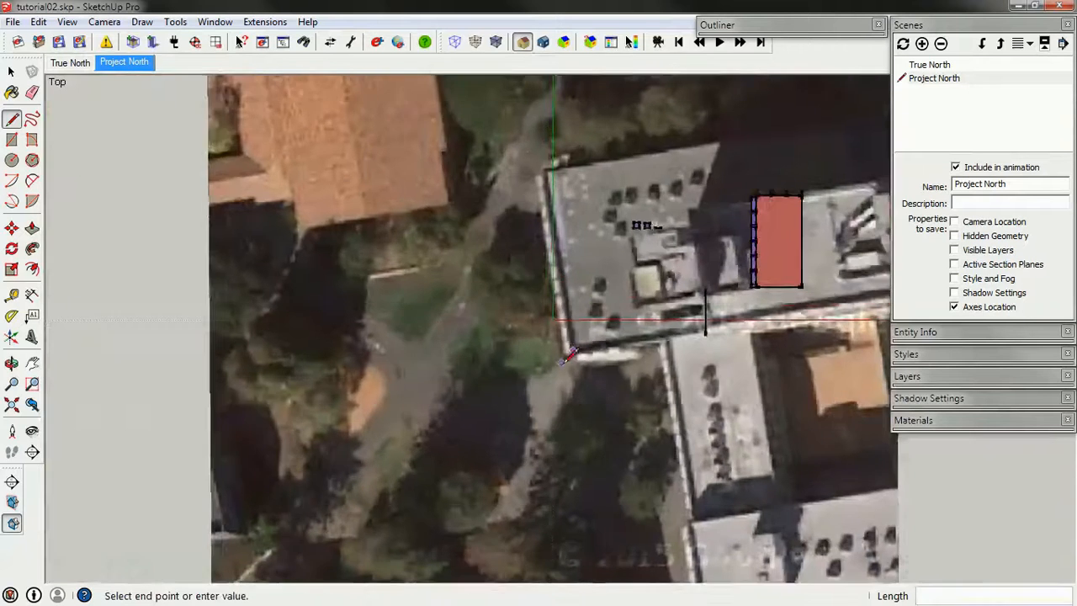
scroll(561, 360, down, 2)
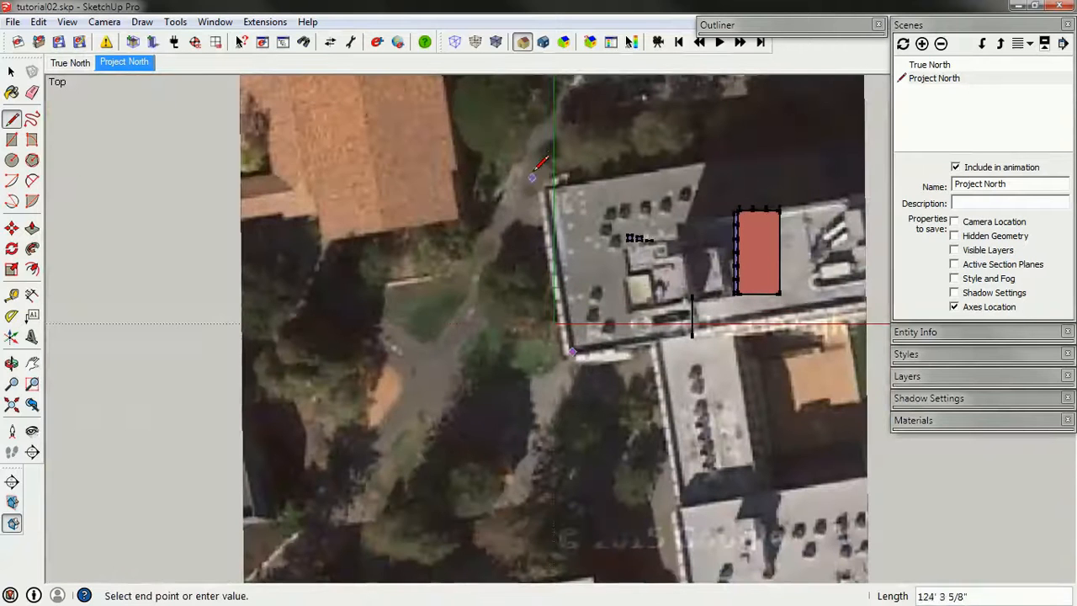
click(547, 187)
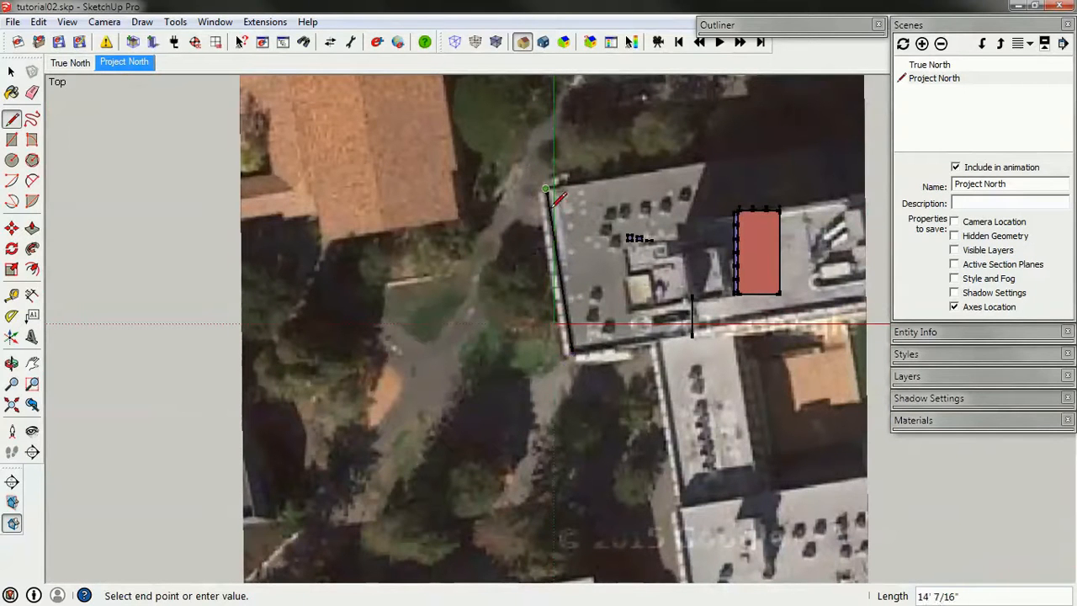
click(662, 335)
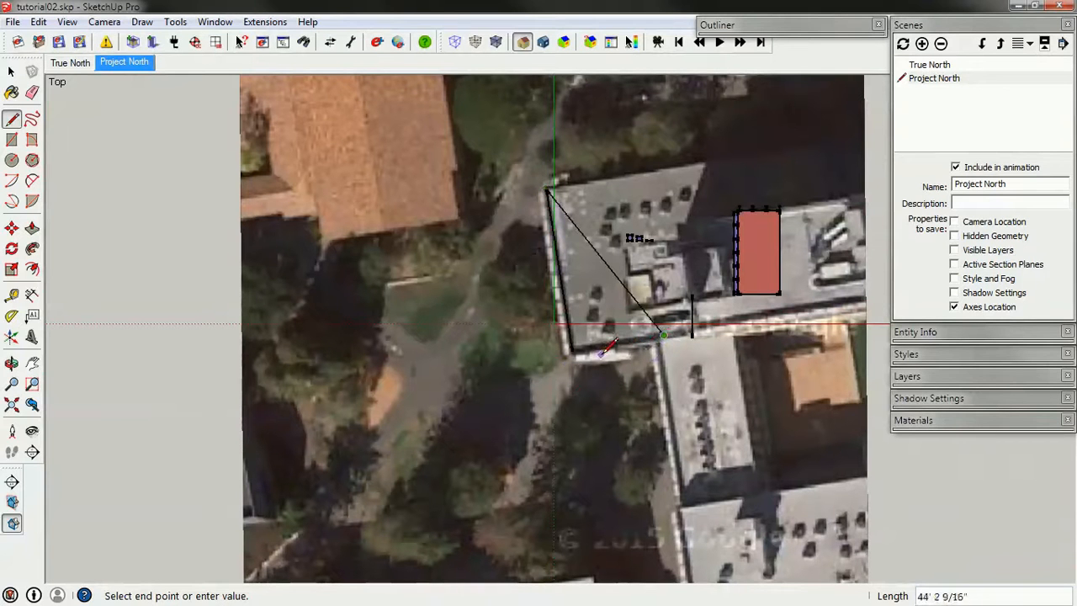
key(Escape)
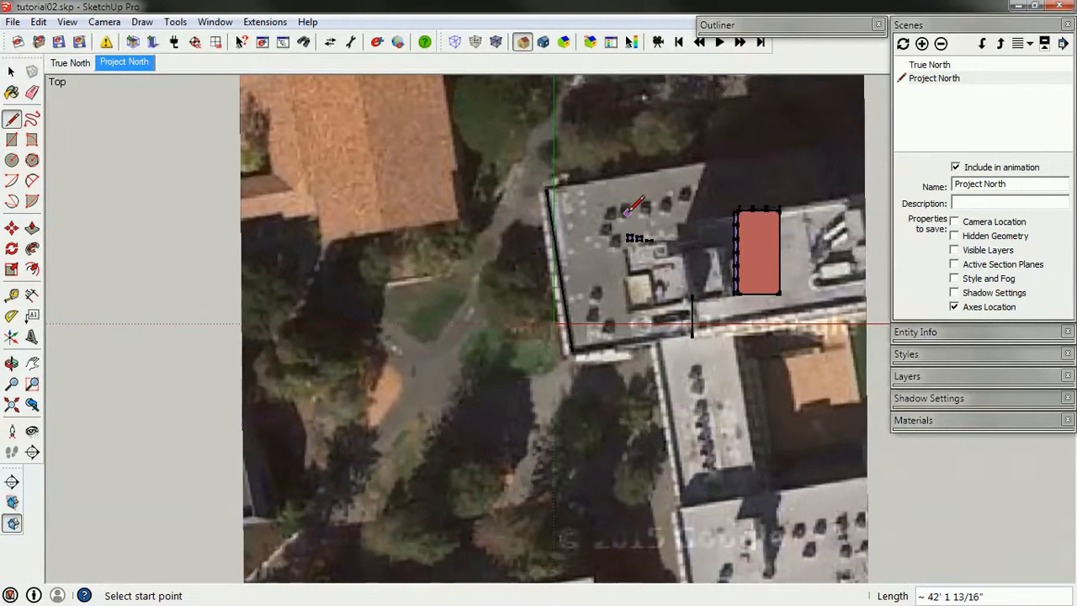
click(637, 271)
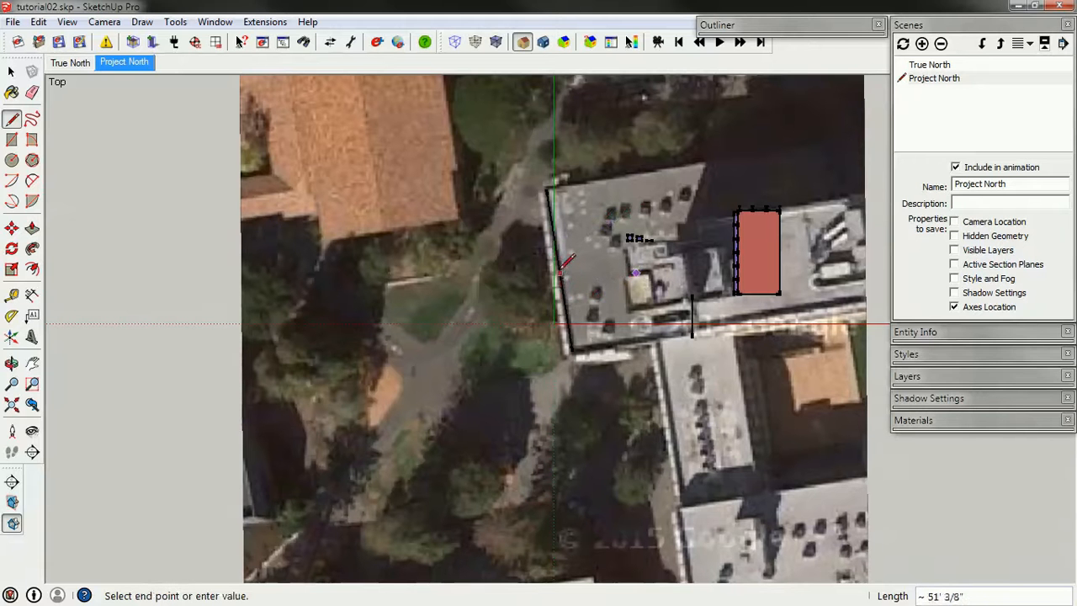
key(space)
scroll(485, 236, down, 3)
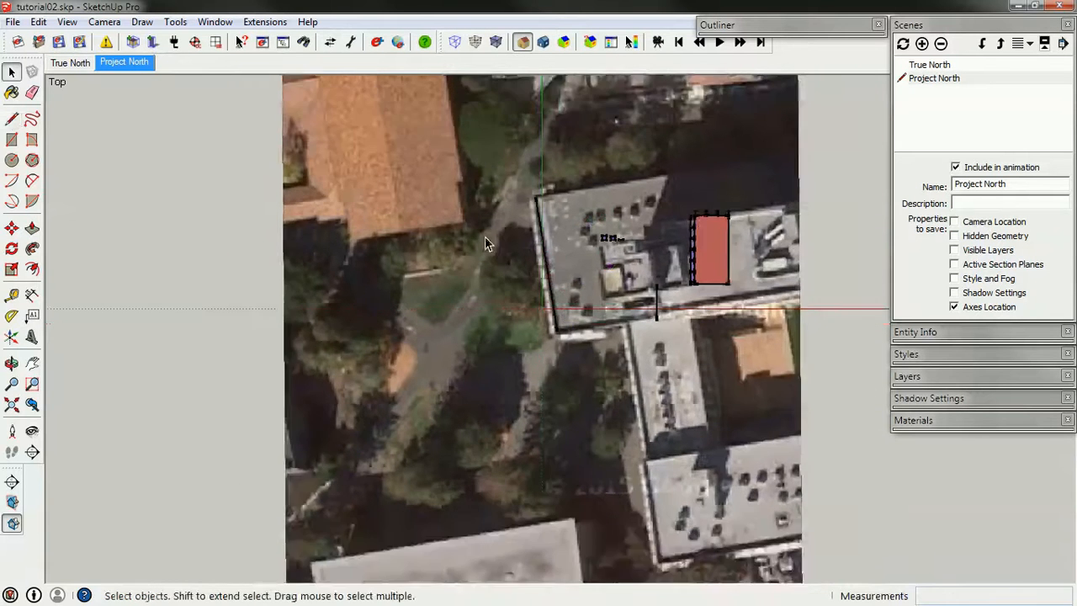
Draw a line about 29' 6" long on the roof, perpendicular to and ending on the western edge line.
middle_drag(652, 395, 782, 536)
scroll(565, 370, up, 2)
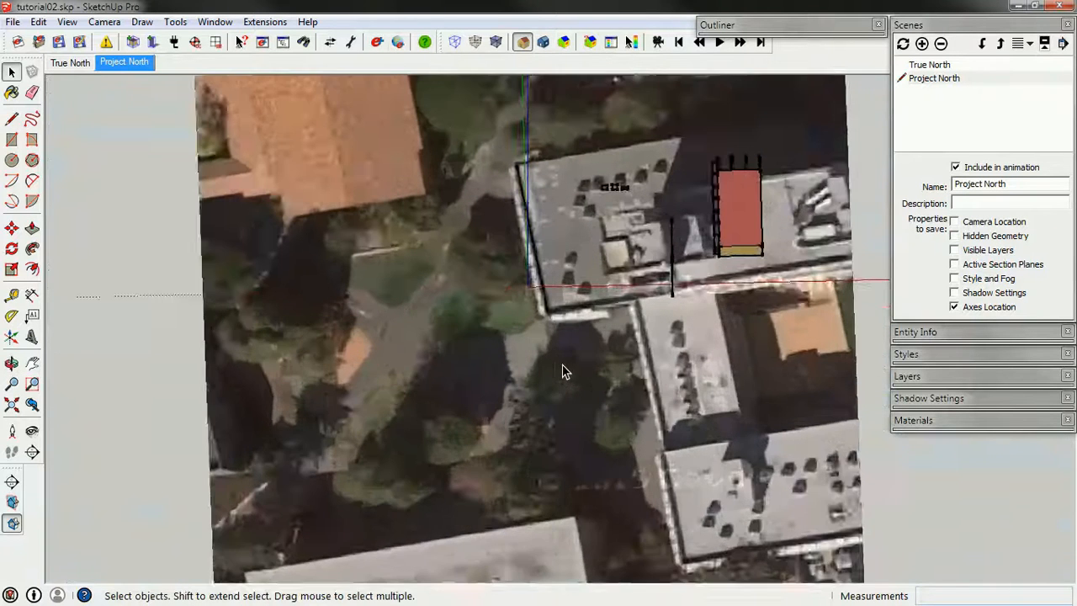
scroll(528, 187, up, 2)
key(l)
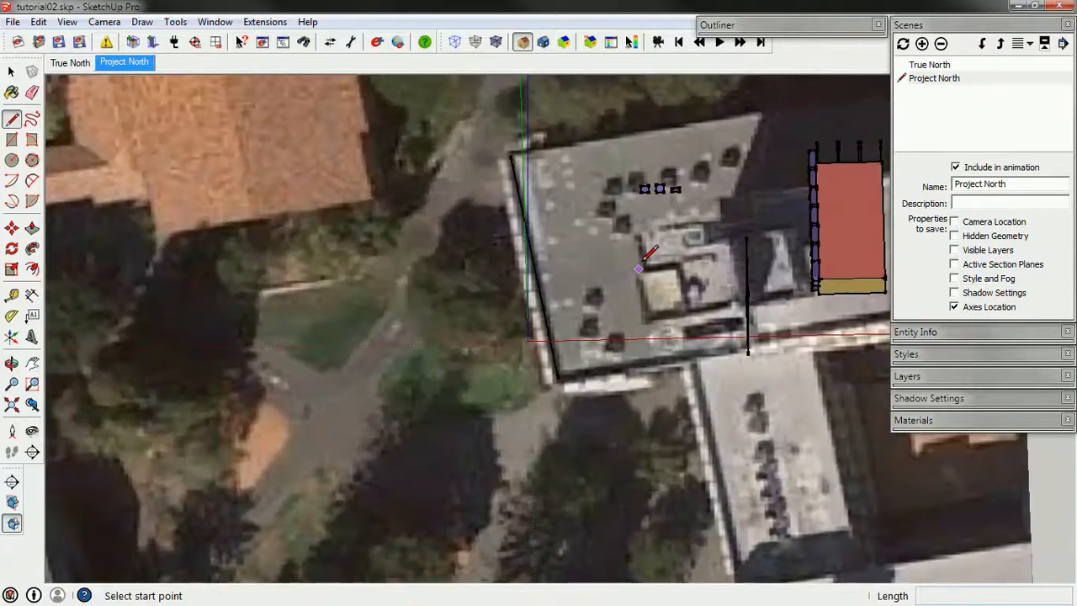
click(606, 274)
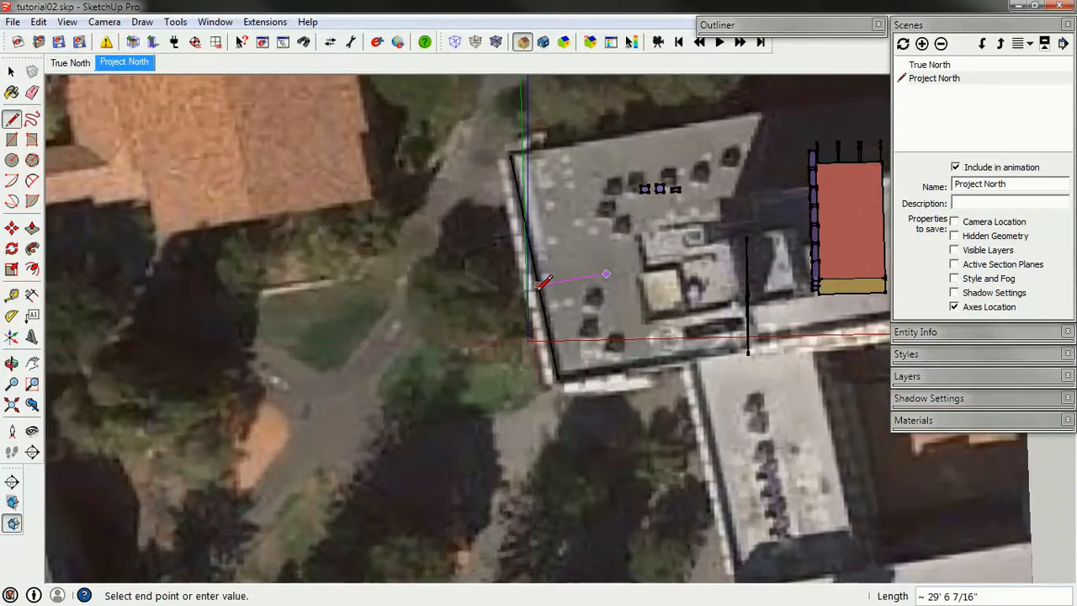
scroll(539, 284, up, 3)
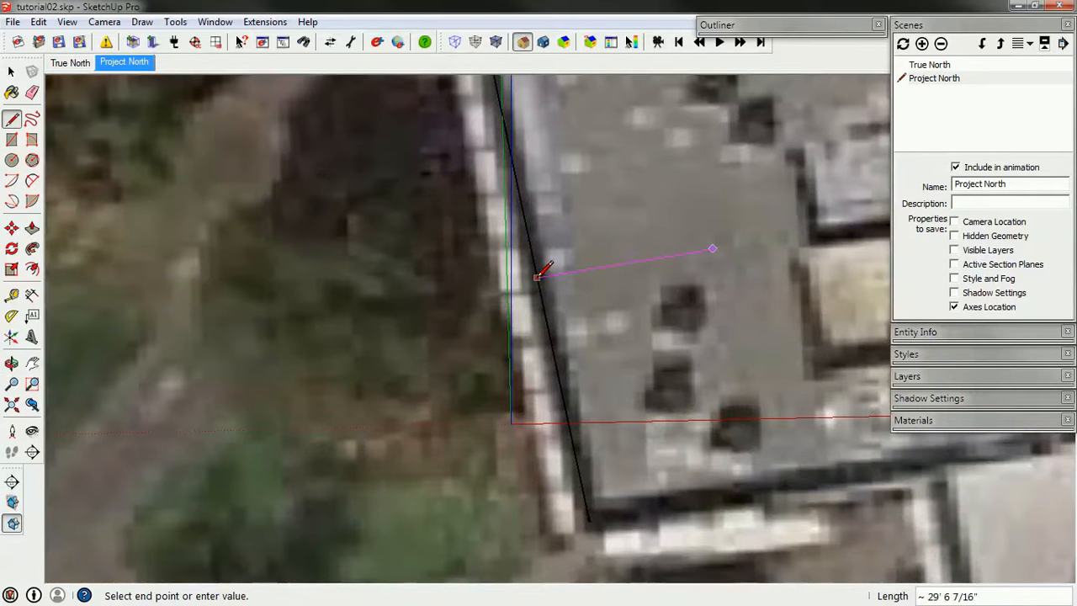
click(536, 276)
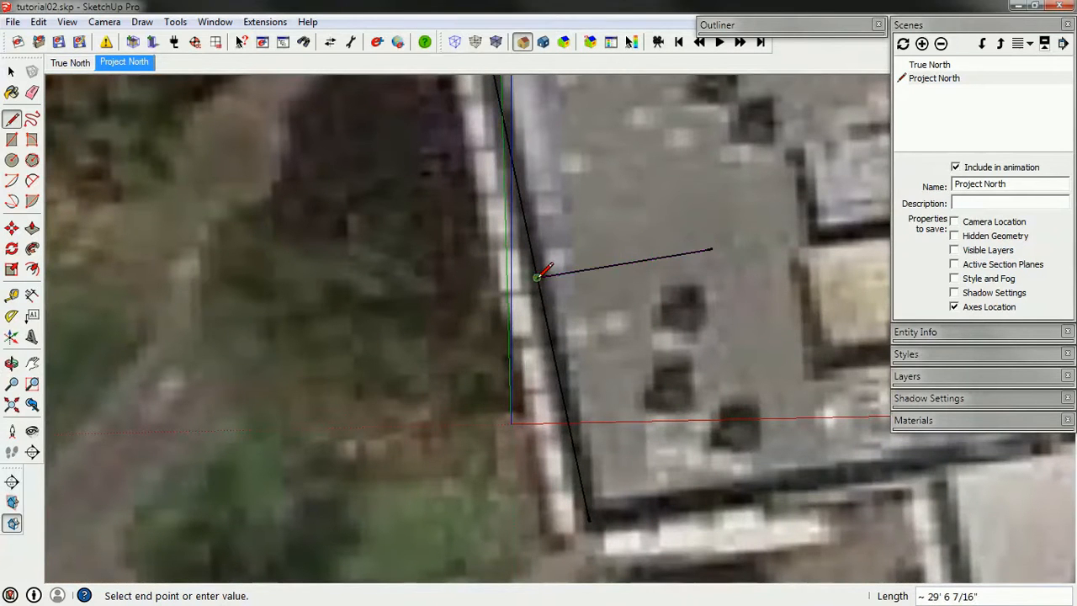
key(space)
Place the axes with their origin where the two lines meet, red along the perpendicular line and green along the western edge line.
scroll(534, 345, down, 5)
middle_drag(539, 340, 574, 301)
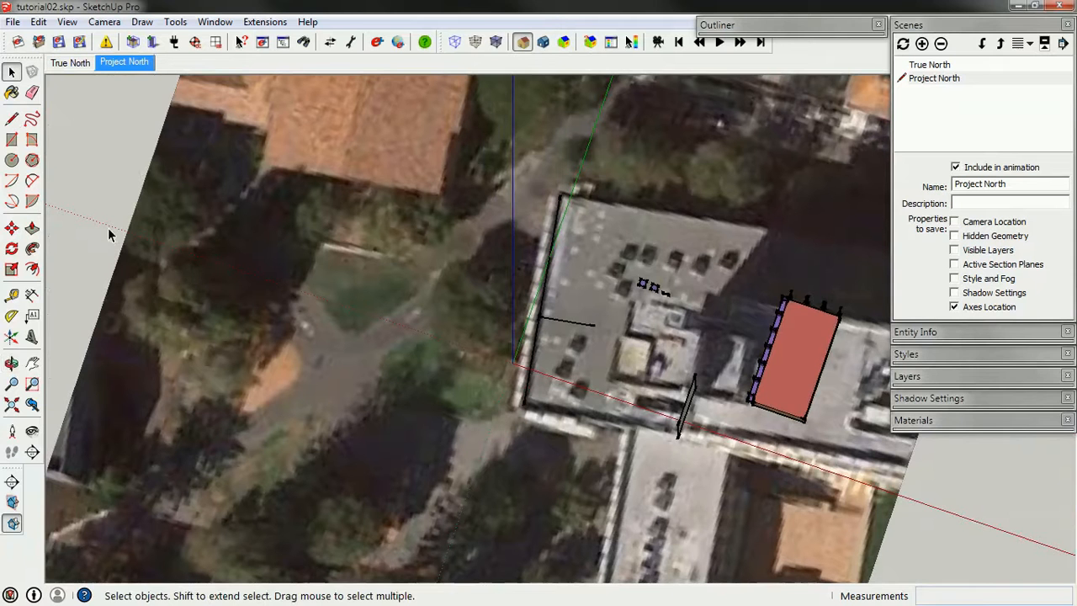
click(12, 337)
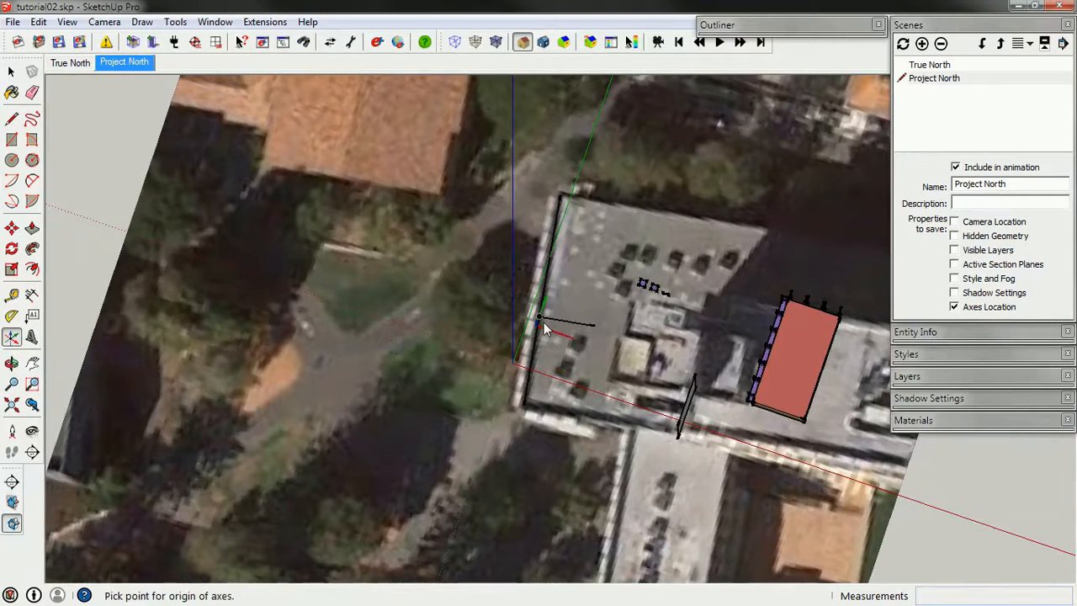
click(539, 317)
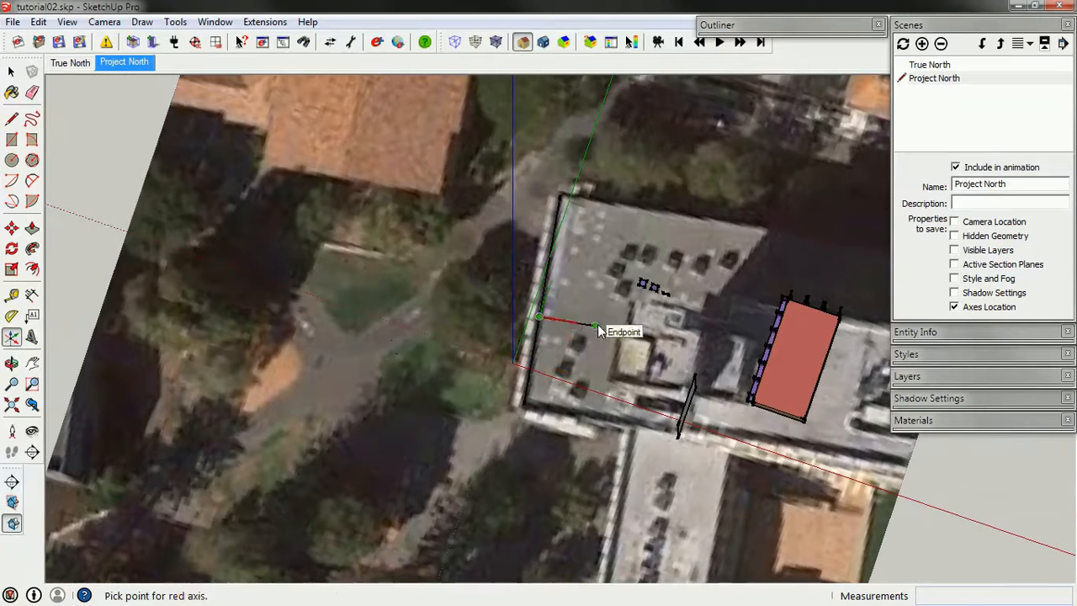
click(598, 324)
click(557, 194)
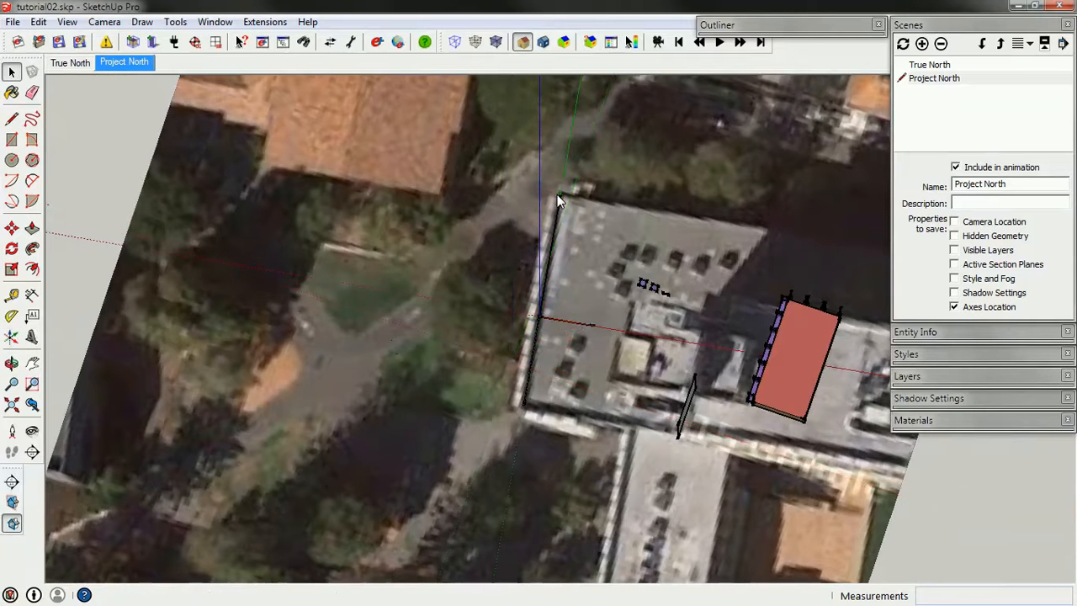
Update the Project North scene with the new axes, saving only the axes location.
middle_drag(558, 195, 663, 284)
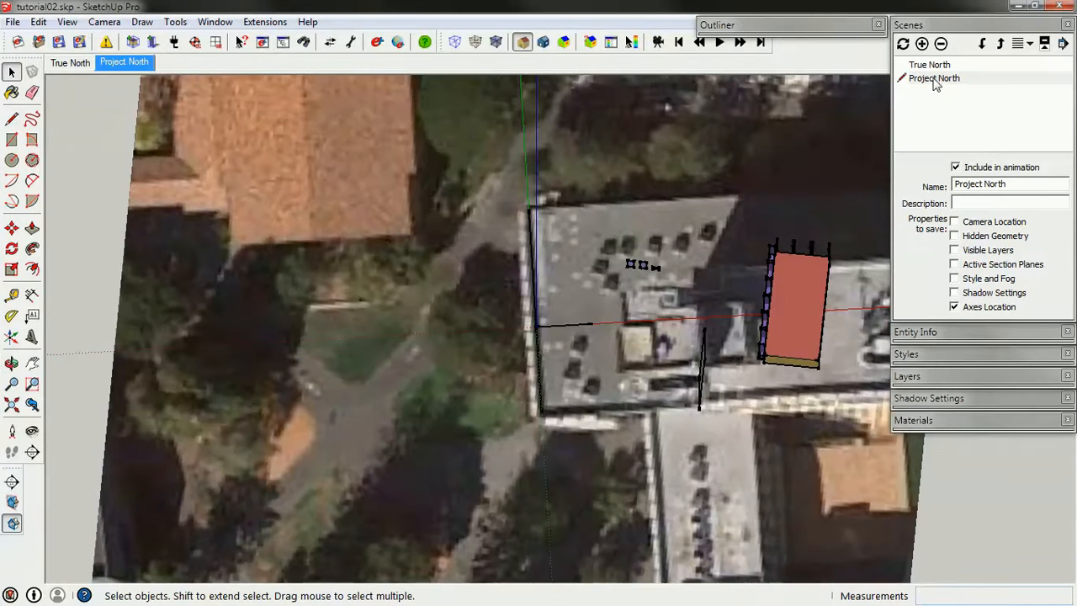
click(903, 43)
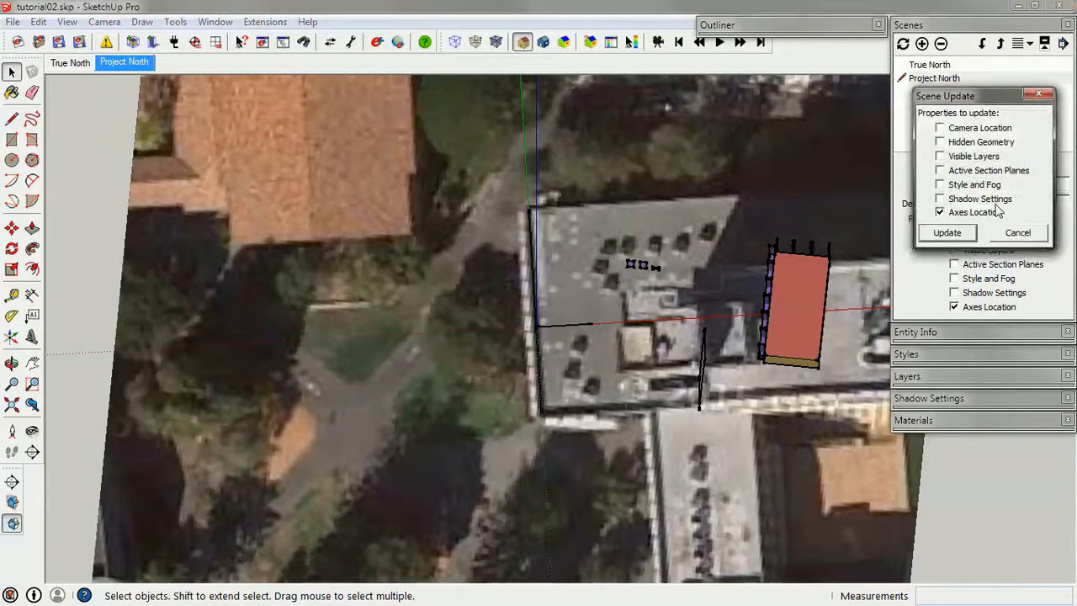
click(949, 233)
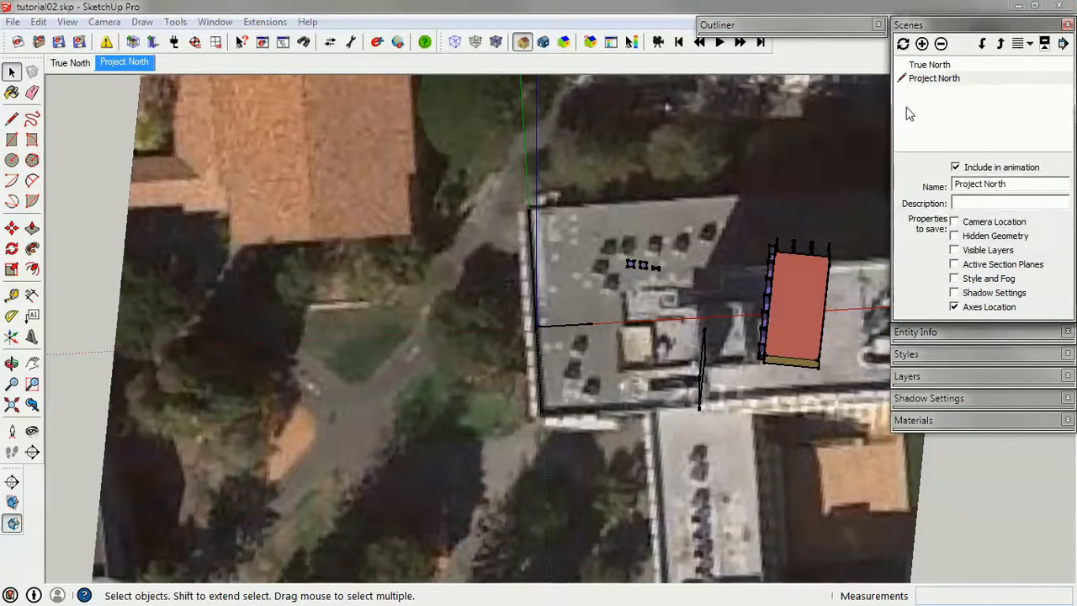
Switch to the True North scene and back to Project North to compare how their axes lie on the site.
click(929, 65)
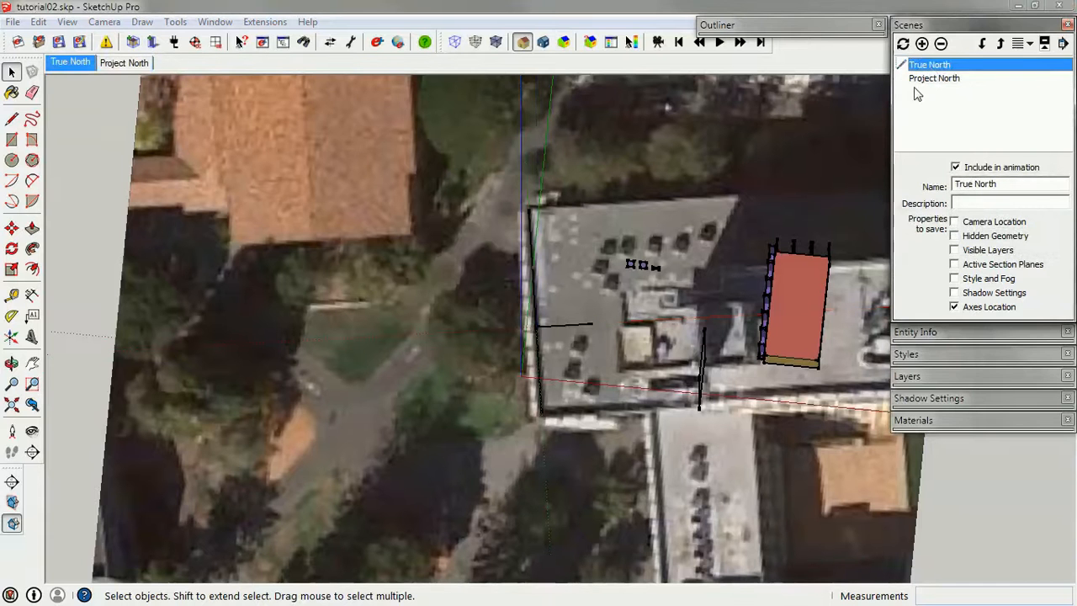
middle_drag(587, 356, 470, 314)
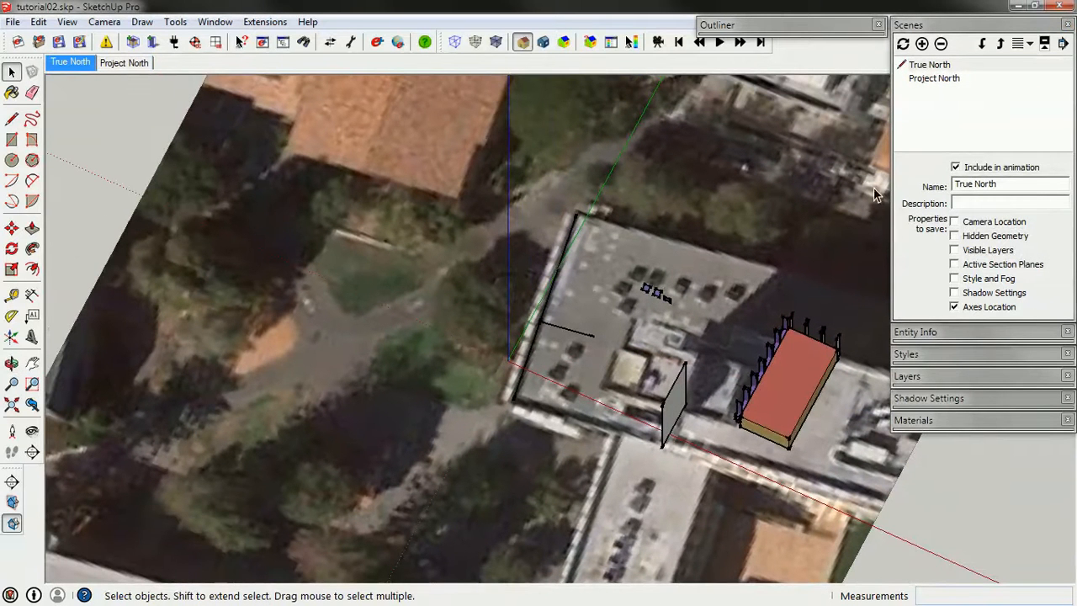
click(935, 78)
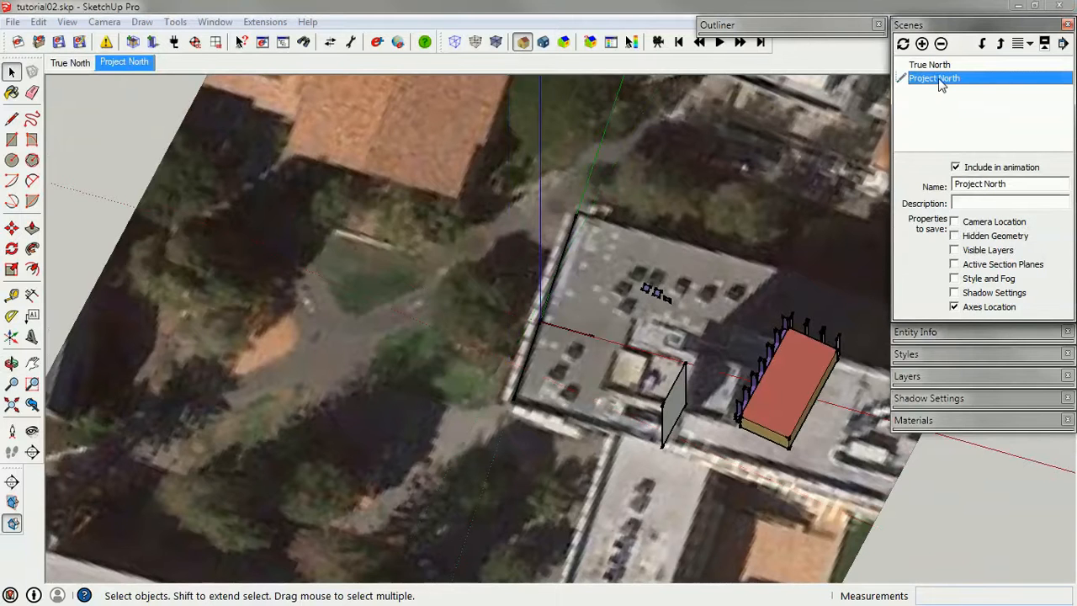
middle_drag(562, 389, 665, 391)
shift+middle_drag(772, 389, 668, 194)
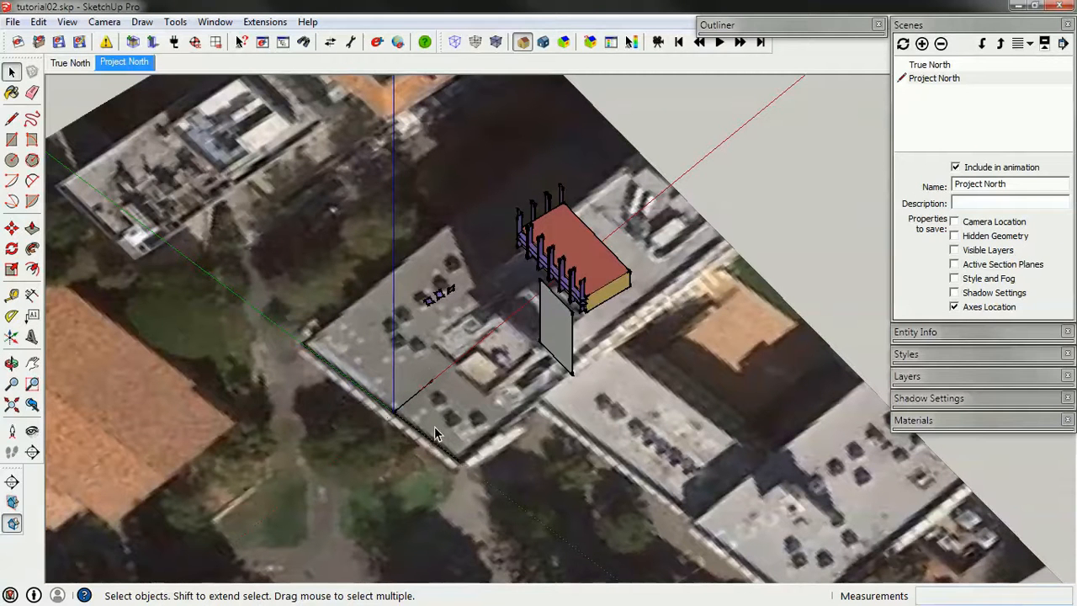
scroll(535, 364, down, 3)
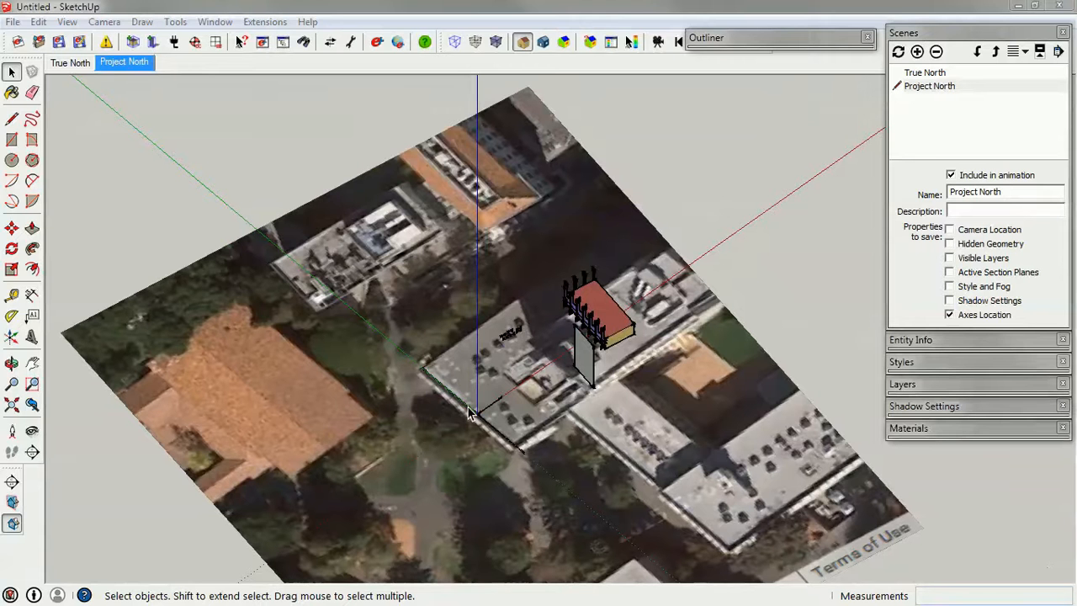
Group the perpendicular line and the northern segment of the western edge line.
scroll(471, 412, up, 4)
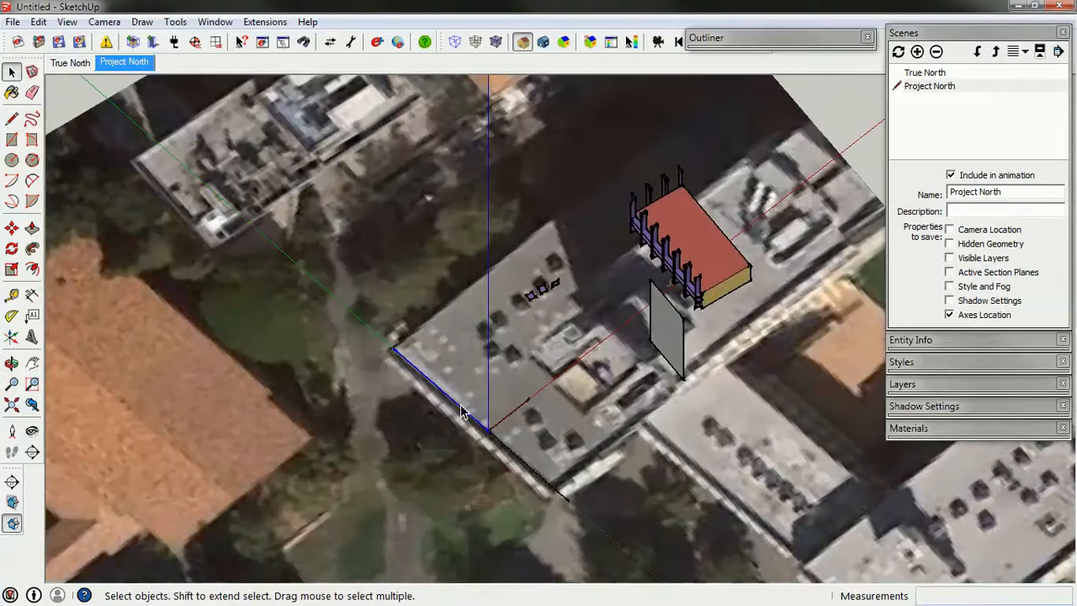
right_click(504, 419)
key(Escape)
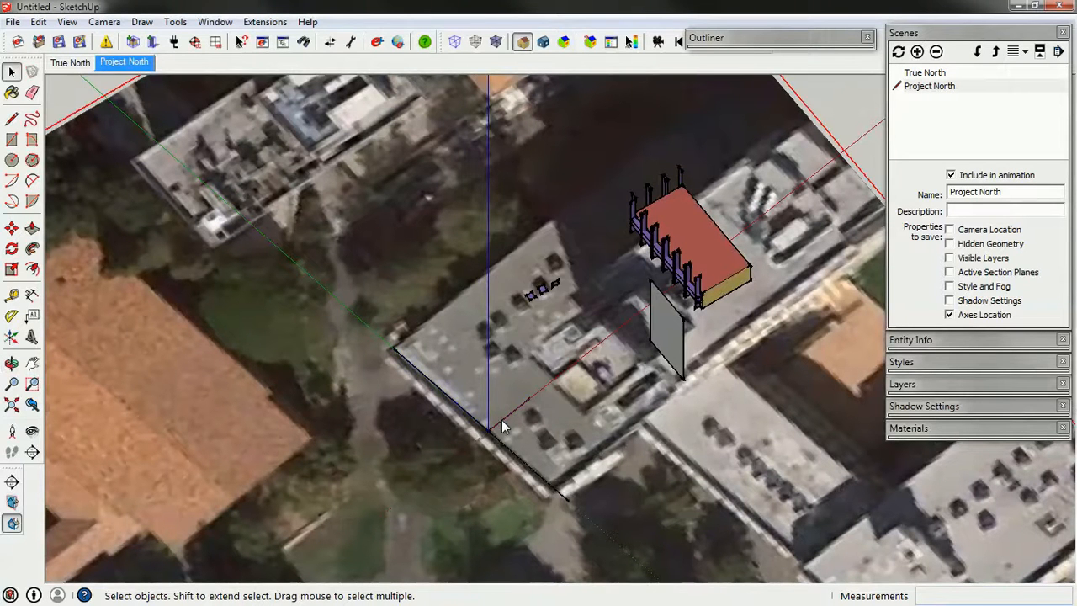
right_click(482, 429)
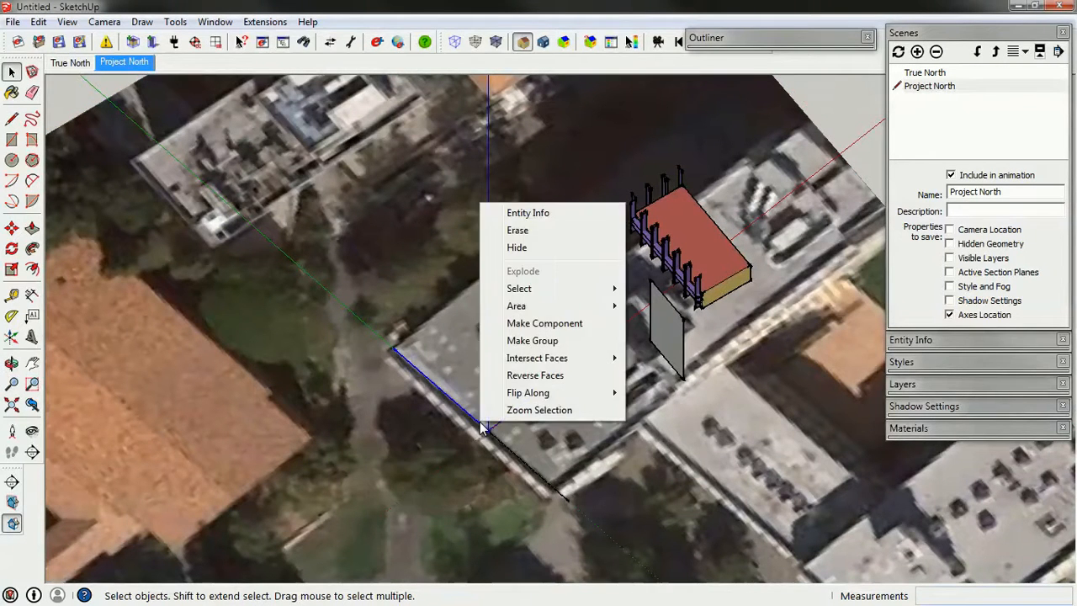
click(535, 341)
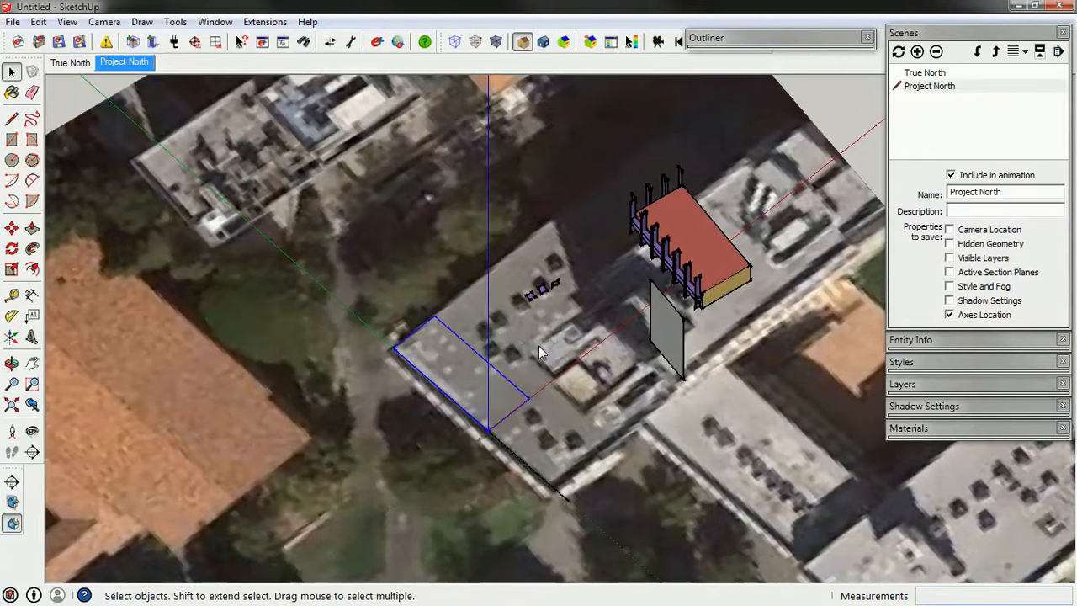
Move the grouped reference lines from the axes origin to the building model's bottom southwest corner.
key(m)
click(489, 429)
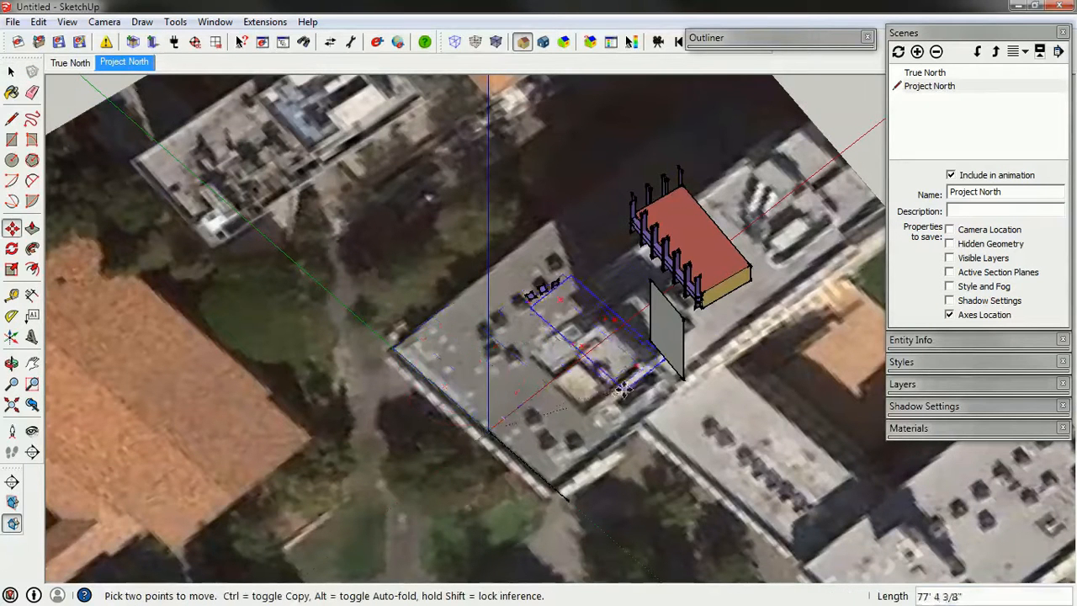
scroll(714, 328, up, 2)
scroll(714, 328, up, 3)
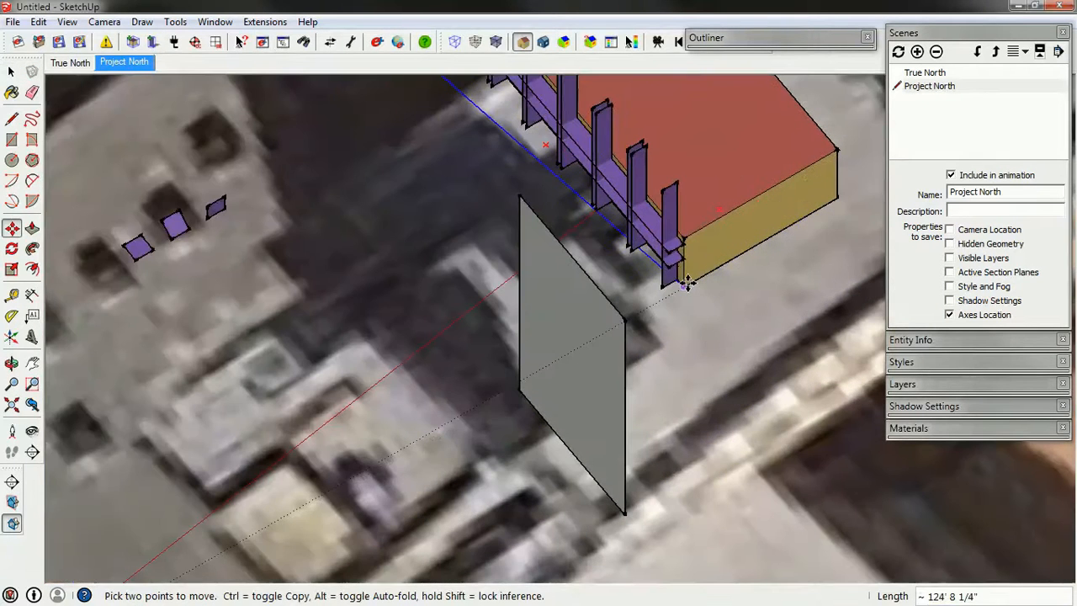
click(705, 325)
key(space)
scroll(705, 325, down, 5)
middle_drag(667, 367, 568, 315)
scroll(569, 318, down, 4)
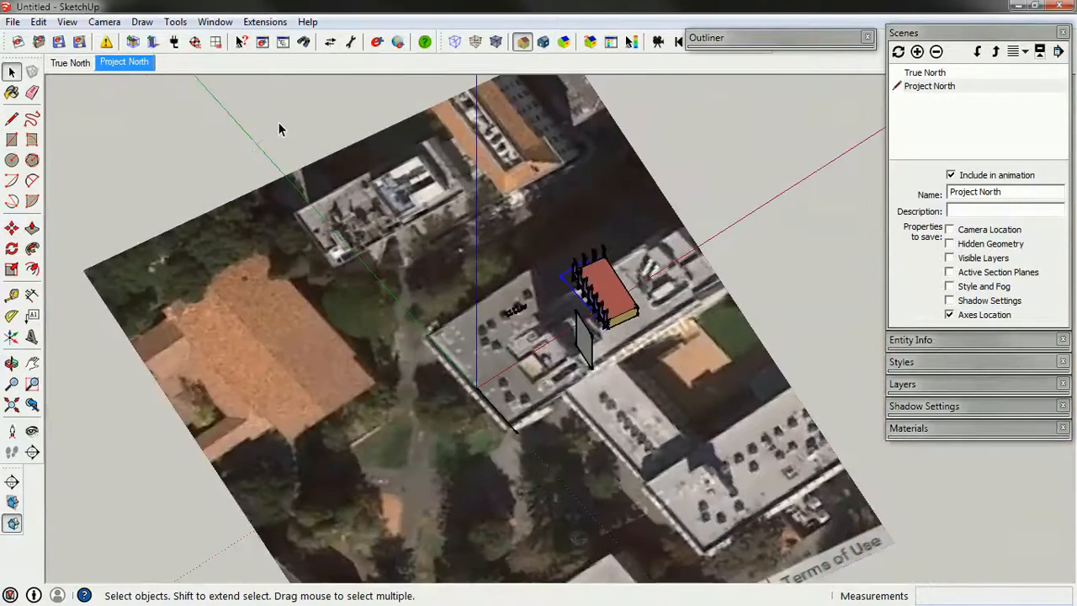
Rotate the building model and its shading surfaces, without the reference line group, about the southwest bottom corner to align with the reference line.
drag(280, 129, 790, 447)
scroll(553, 396, up, 6)
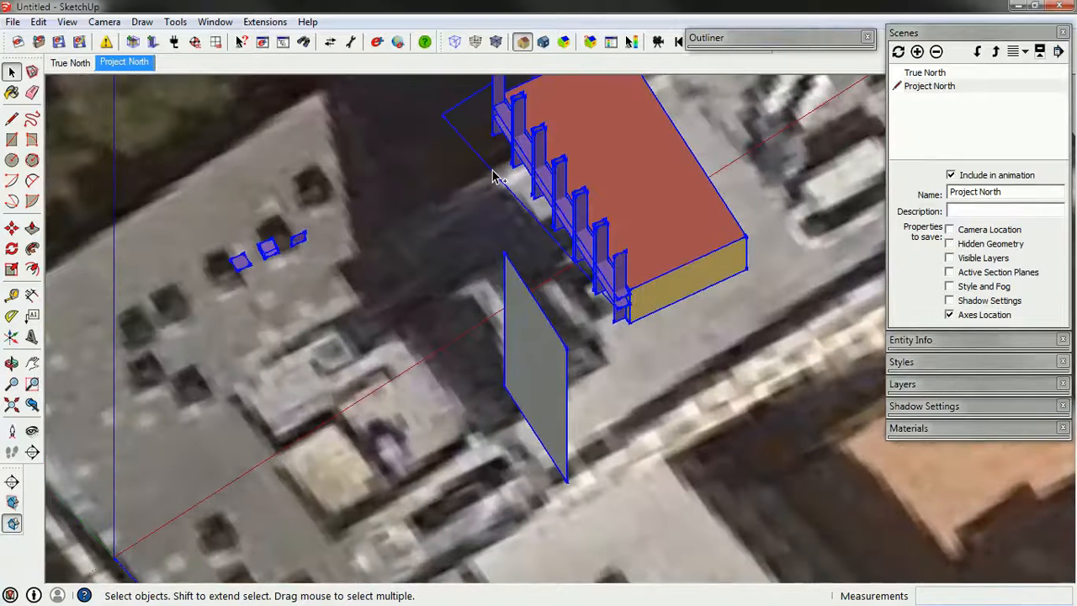
shift+click(509, 192)
middle_drag(512, 259, 548, 255)
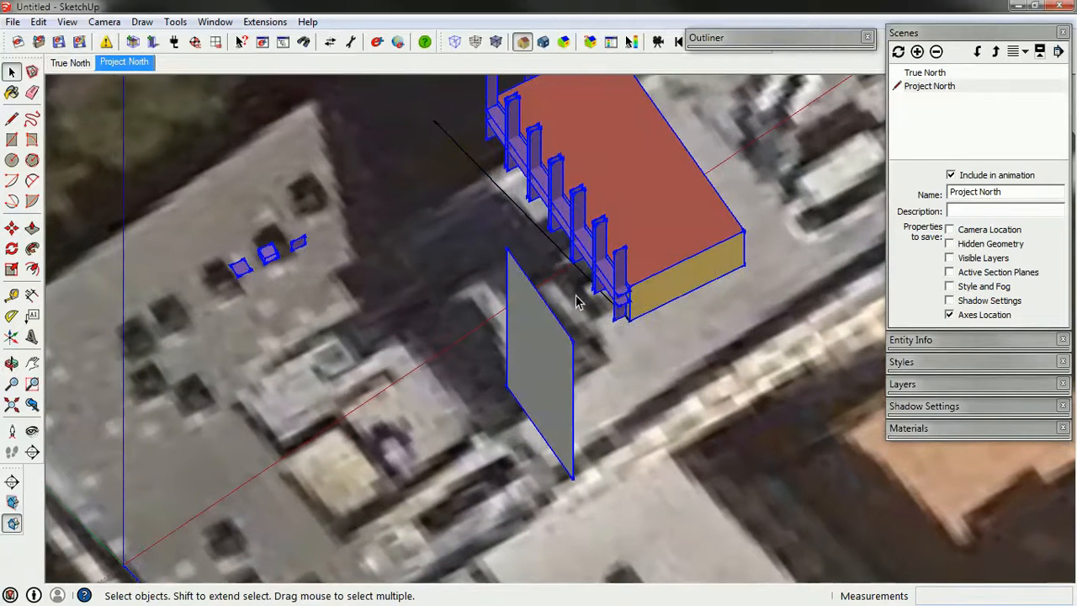
scroll(578, 303, up, 5)
middle_drag(577, 303, 603, 400)
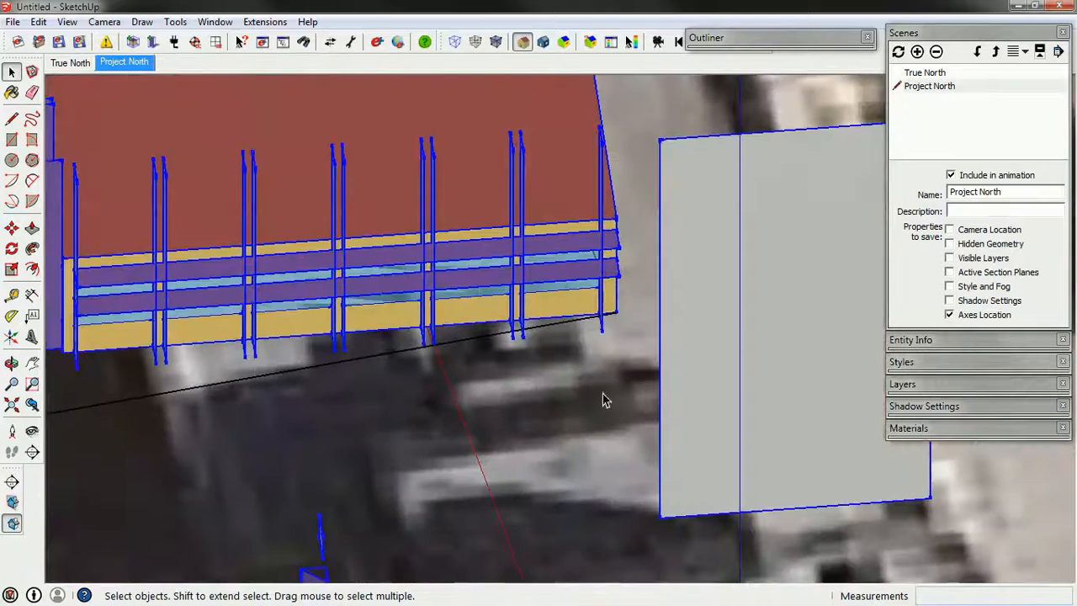
scroll(602, 400, down, 2)
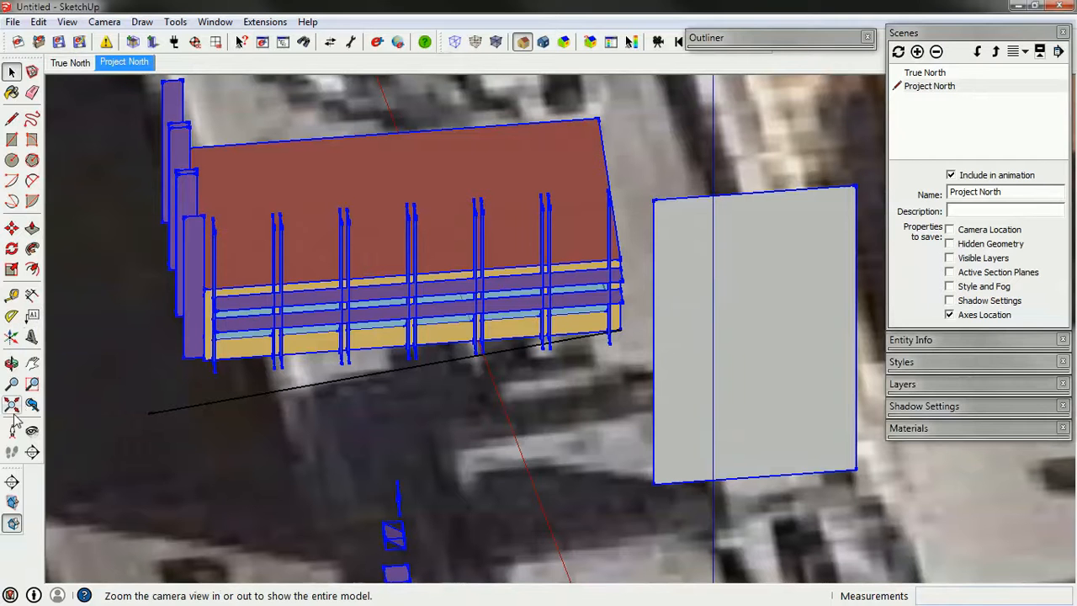
click(12, 248)
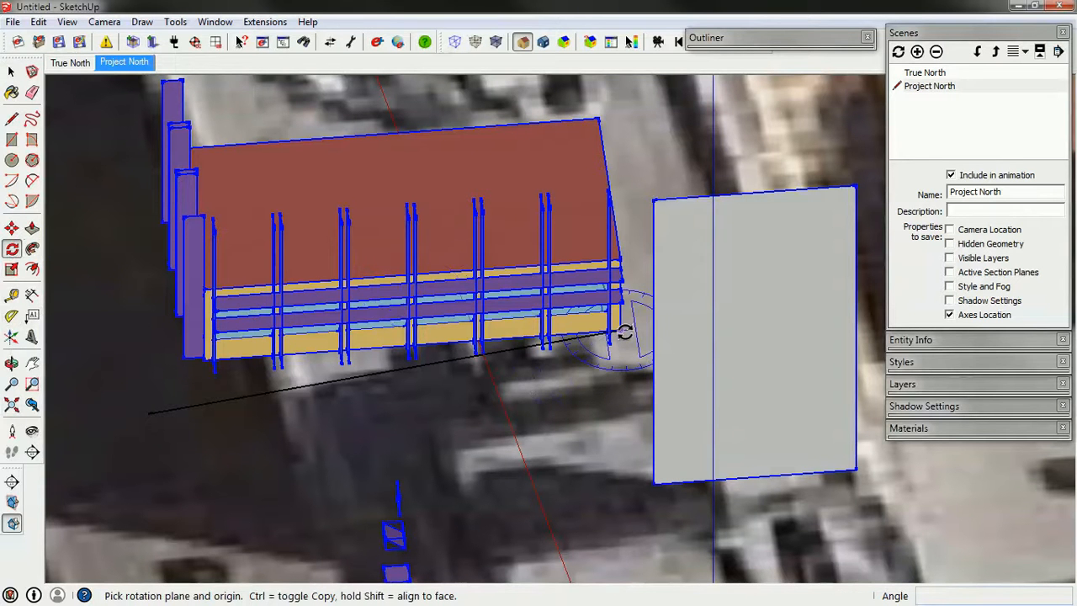
middle_drag(248, 354, 344, 466)
click(259, 511)
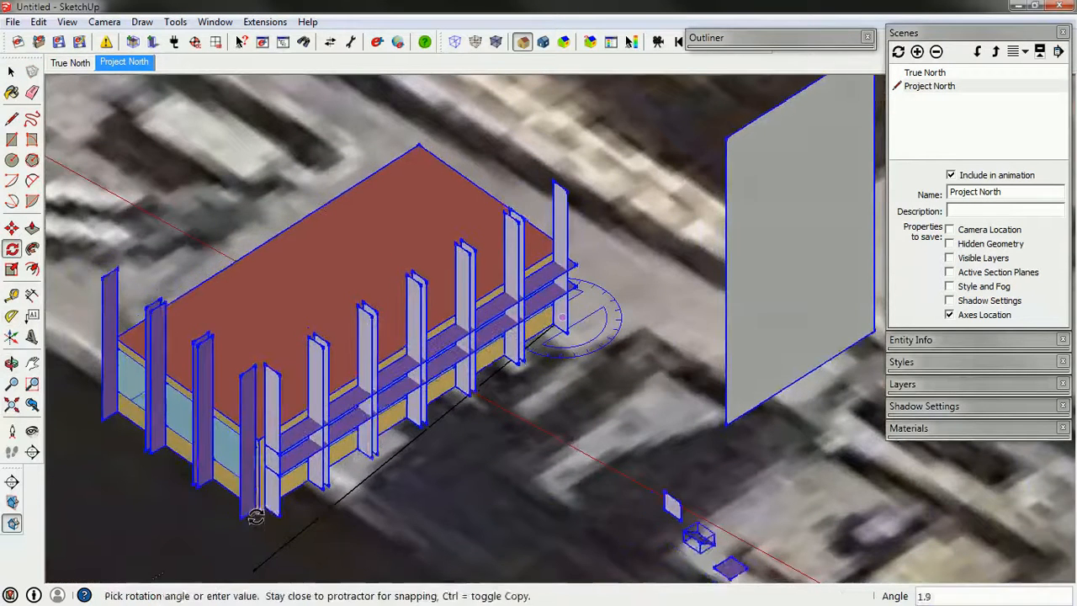
key(Escape)
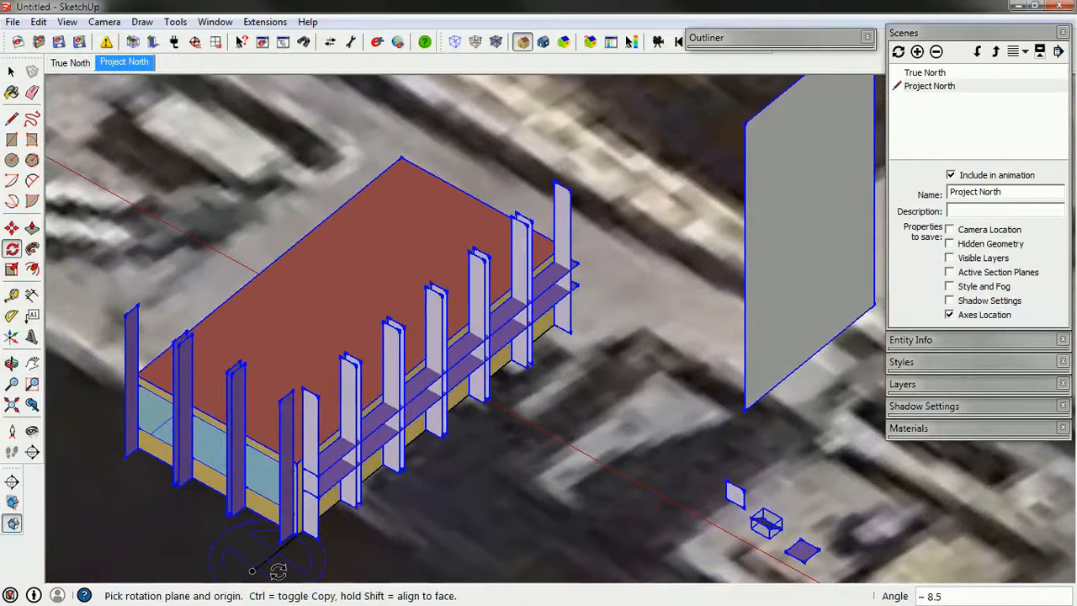
scroll(397, 355, down, 3)
key(space)
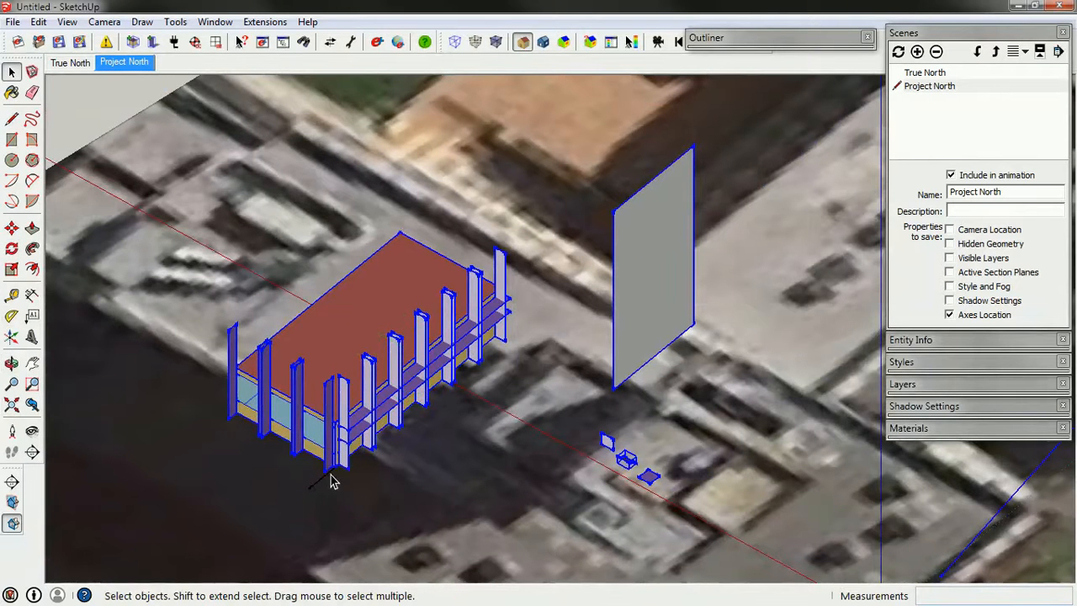
Move the building model and shading surfaces by the bottom northwest corner onto Wurster Hall's northwest roof corner in the aerial image.
middle_drag(306, 421, 486, 309)
scroll(486, 308, down, 2)
middle_drag(367, 310, 407, 389)
scroll(370, 304, down, 1)
scroll(408, 379, up, 3)
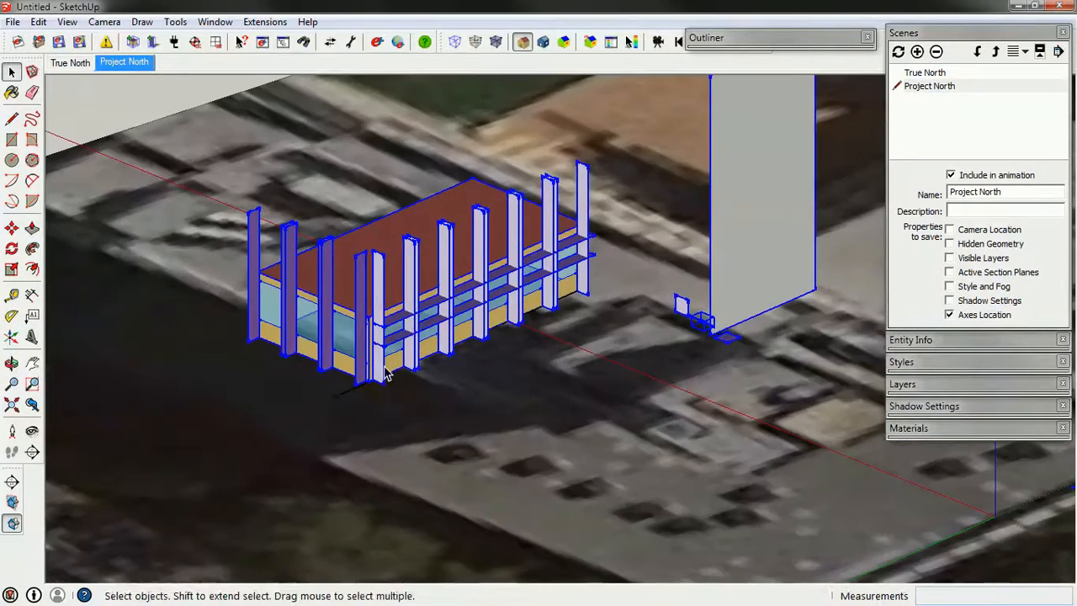
key(m)
scroll(373, 394, up, 4)
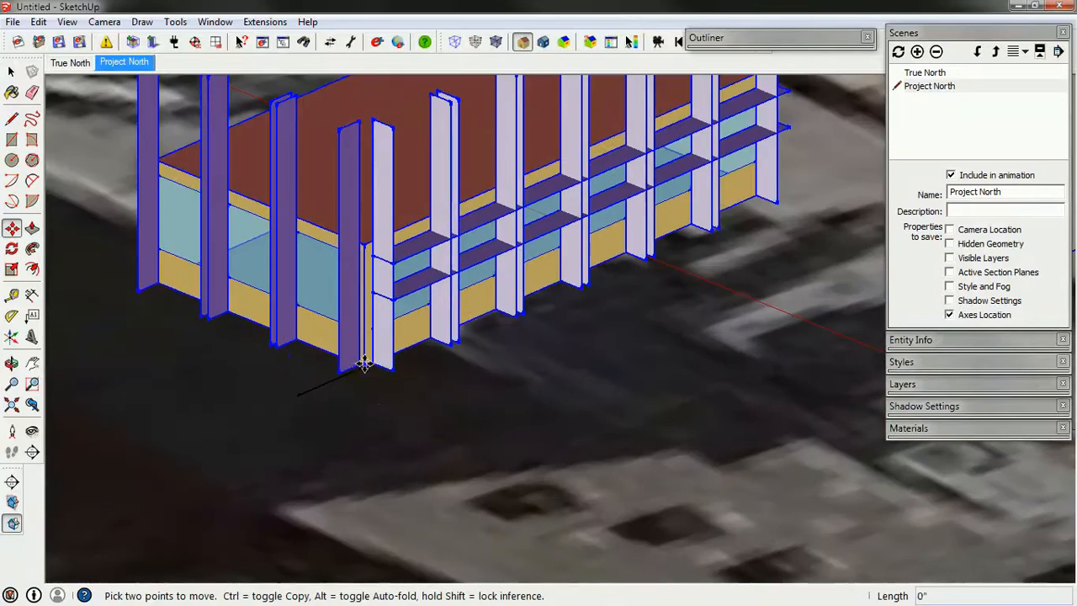
click(364, 363)
scroll(332, 247, down, 5)
middle_drag(546, 386, 572, 516)
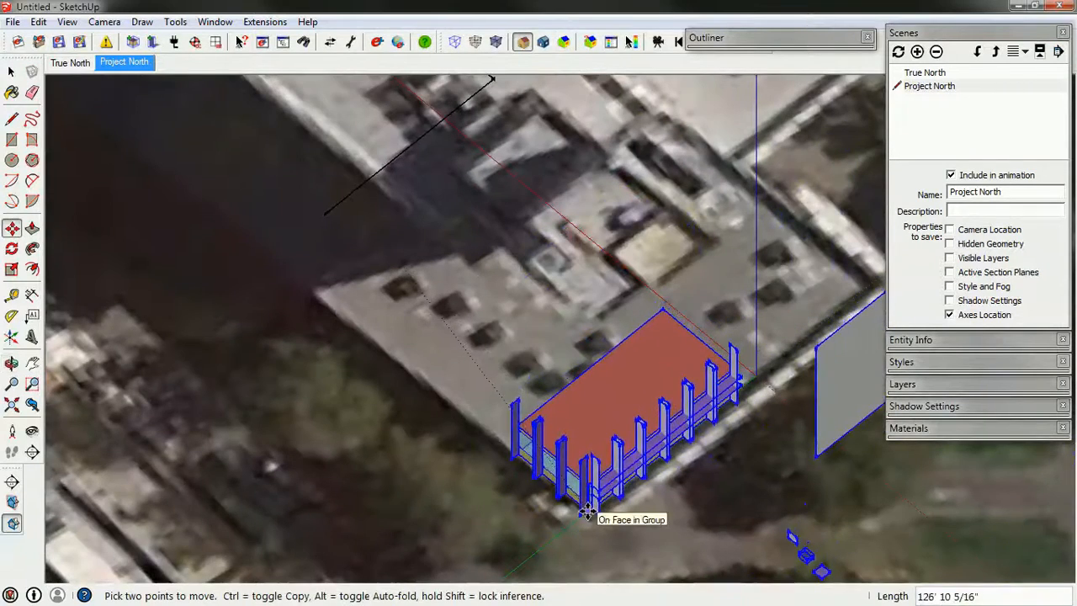
click(587, 512)
key(space)
Raise the building model and shading surfaces 16' along the blue axis.
scroll(618, 333, down, 3)
mouse_move(620, 332)
middle_down()
mouse_move(496, 390)
mouse_move(326, 303)
mouse_move(763, 296)
mouse_move(888, 311)
mouse_move(684, 265)
mouse_move(641, 330)
middle_up()
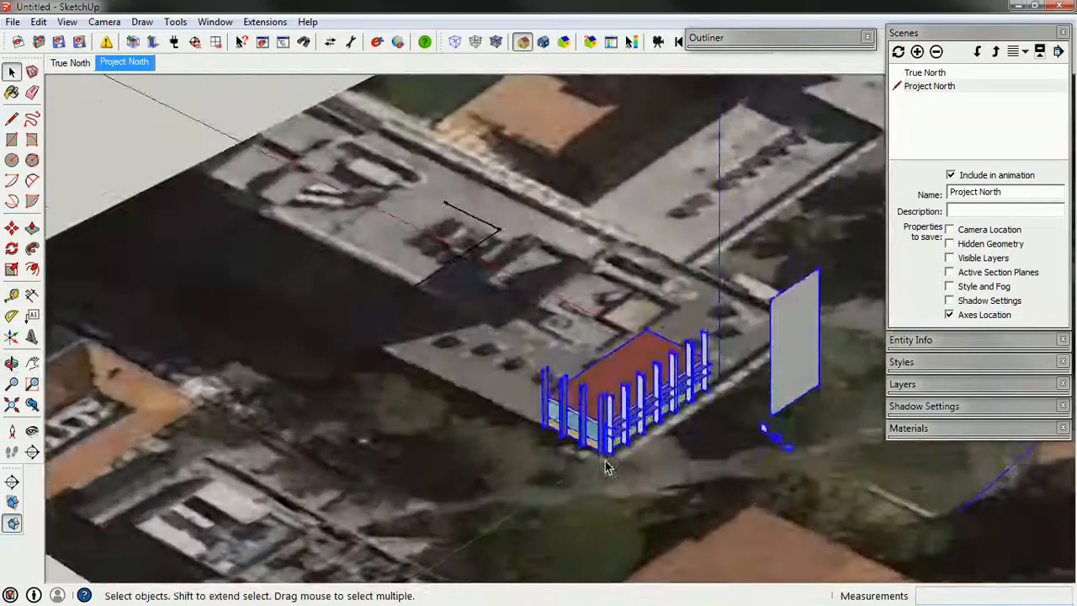
scroll(608, 468, up, 3)
middle_drag(579, 458, 602, 463)
key(m)
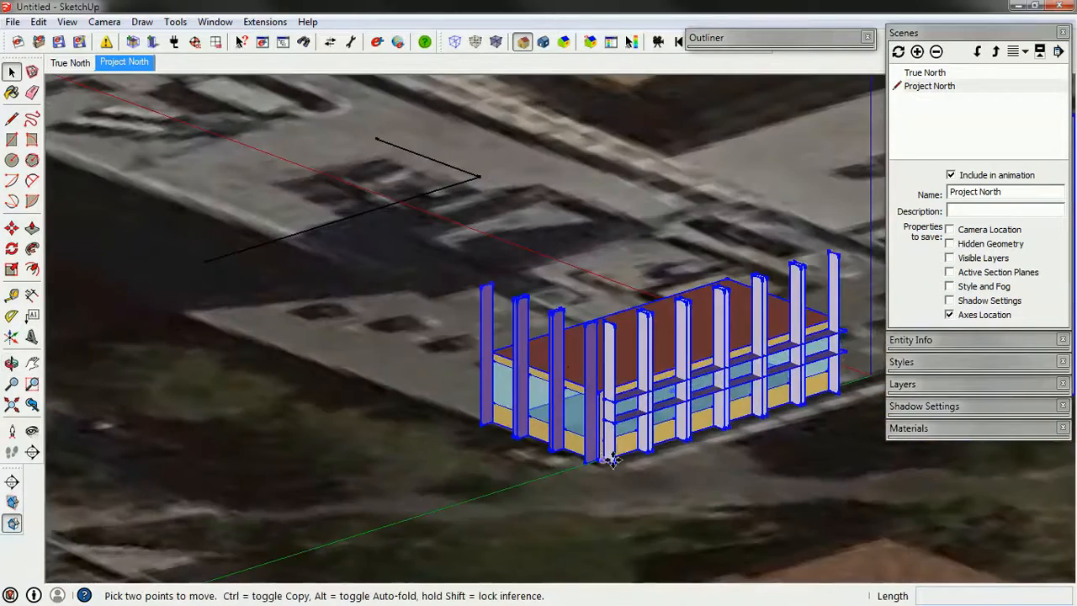
click(599, 462)
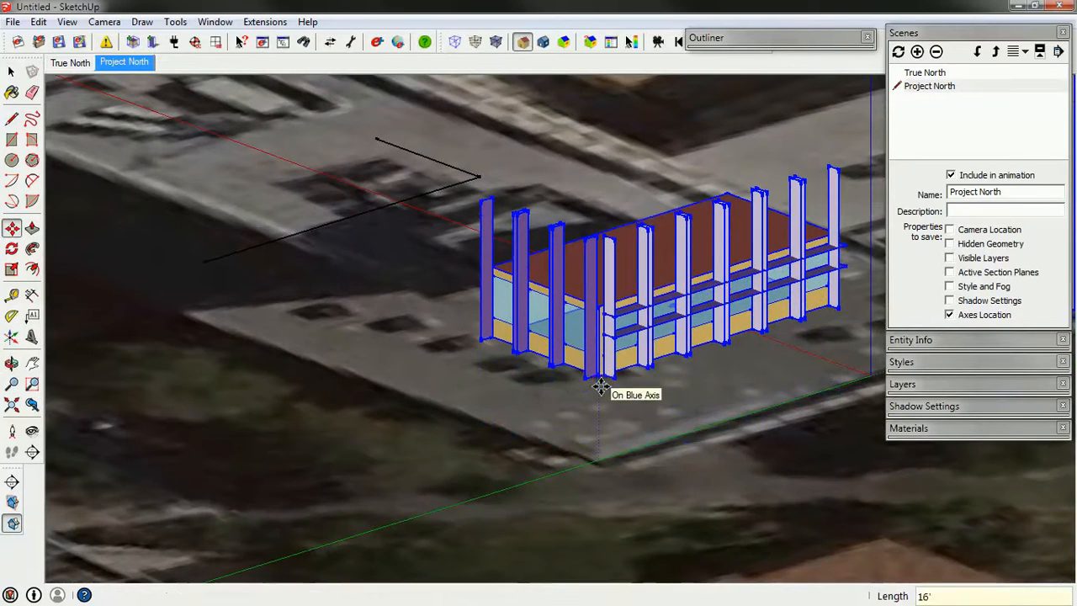
click(600, 387)
key(space)
Examine the building model's placement and orientation on the site and against the Project North axes from several angles.
scroll(572, 383, down, 2)
middle_drag(575, 368, 671, 423)
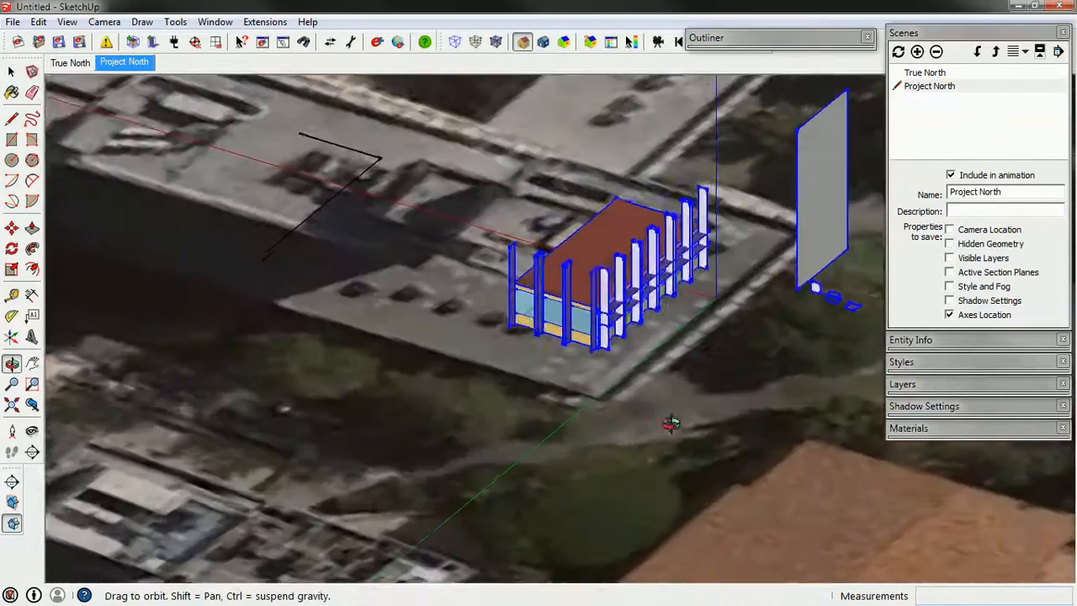
scroll(430, 392, down, 2)
middle_drag(606, 328, 462, 381)
scroll(438, 354, down, 3)
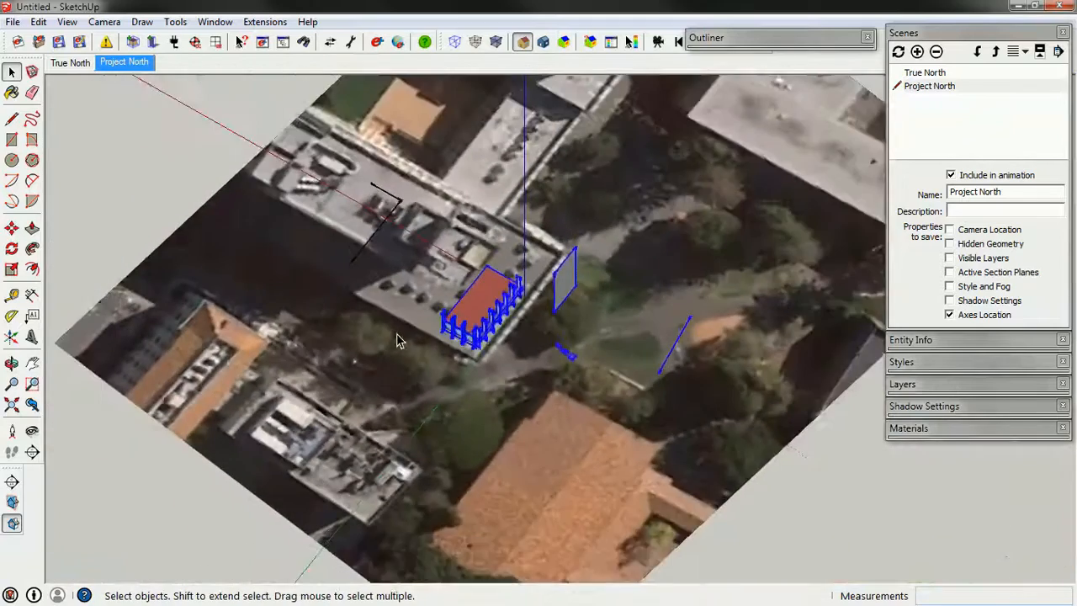
middle_drag(379, 346, 101, 399)
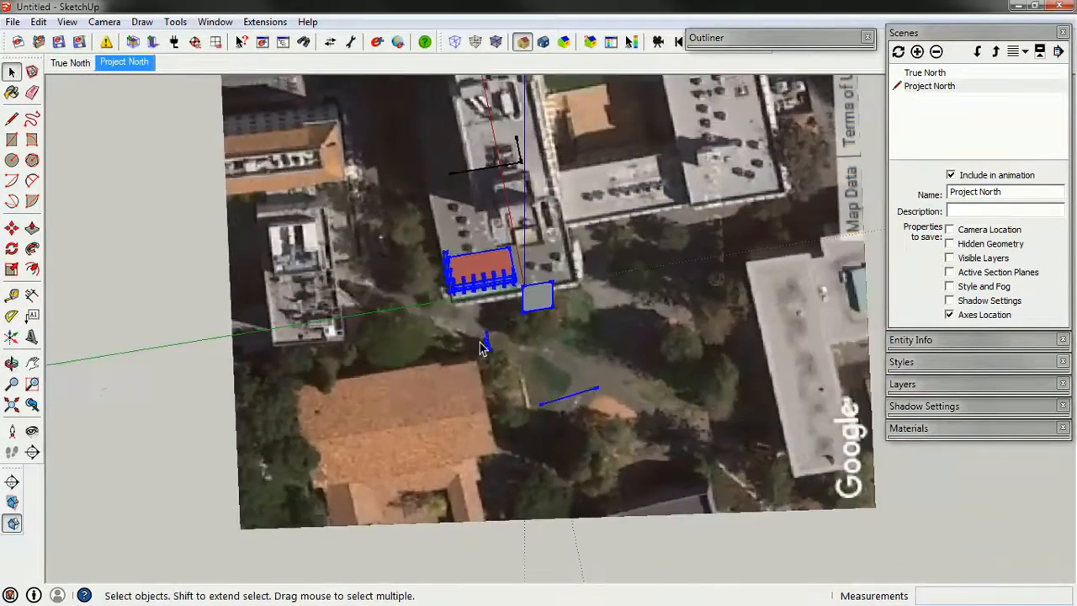
middle_drag(478, 341, 365, 340)
scroll(435, 244, up, 3)
middle_drag(536, 303, 524, 267)
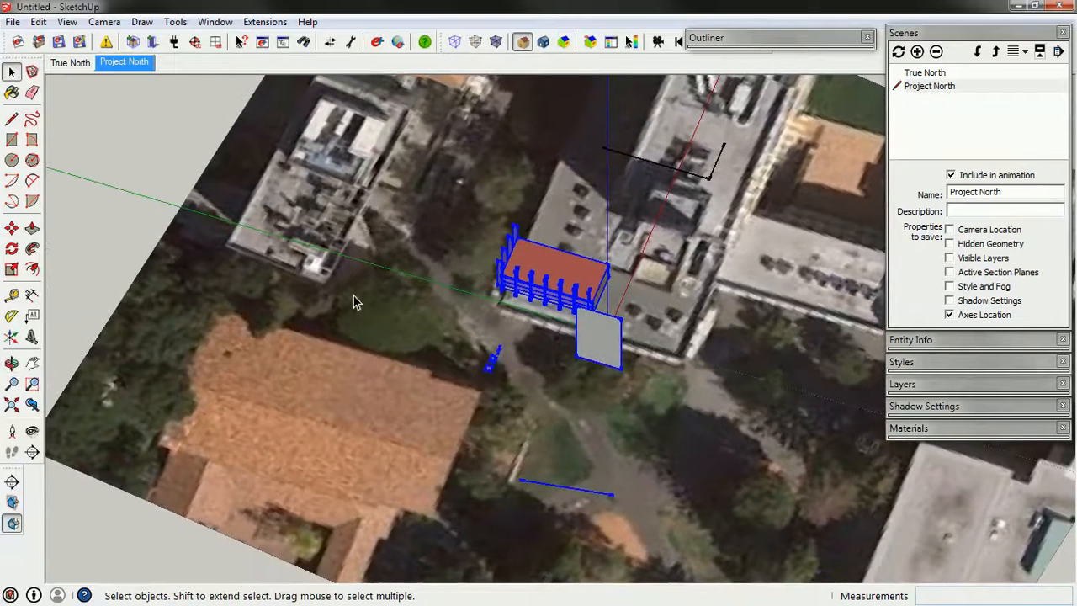
middle_drag(453, 317, 476, 335)
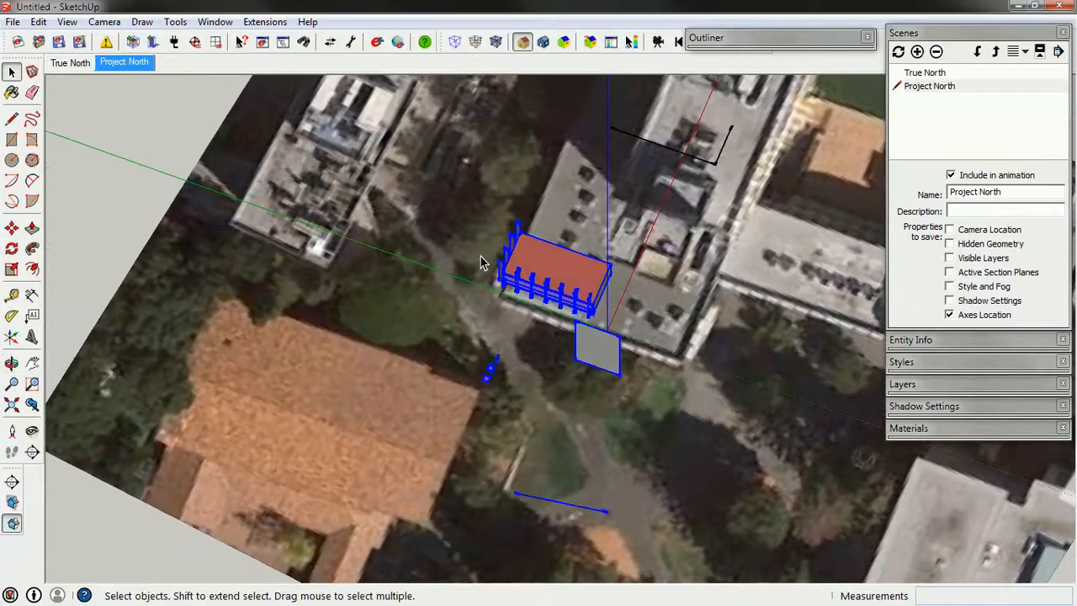
middle_drag(480, 262, 474, 367)
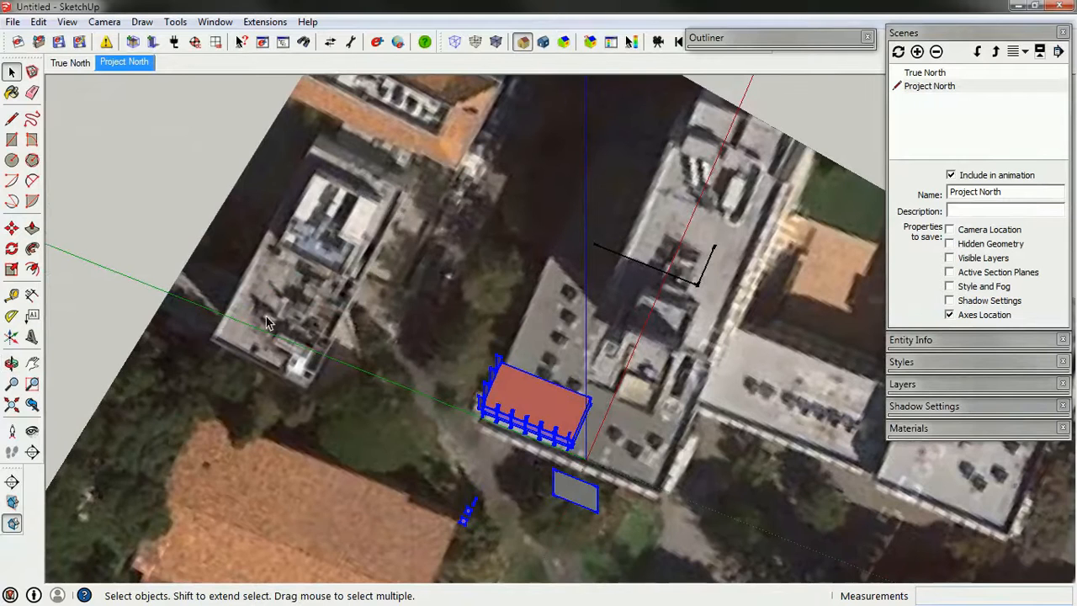
middle_drag(268, 324, 223, 414)
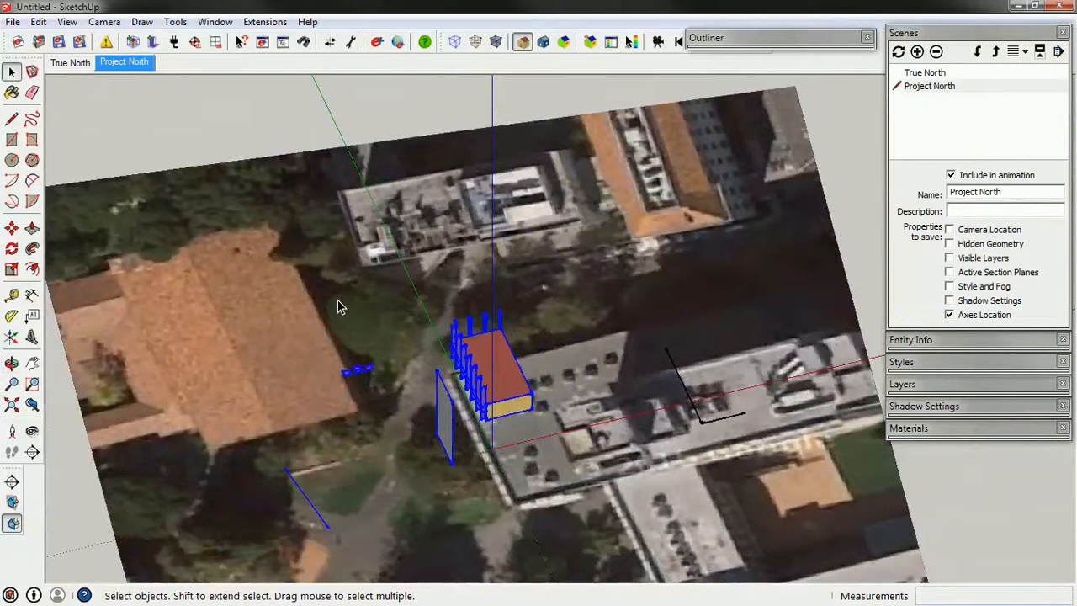
scroll(494, 502, down, 2)
middle_drag(493, 503, 470, 408)
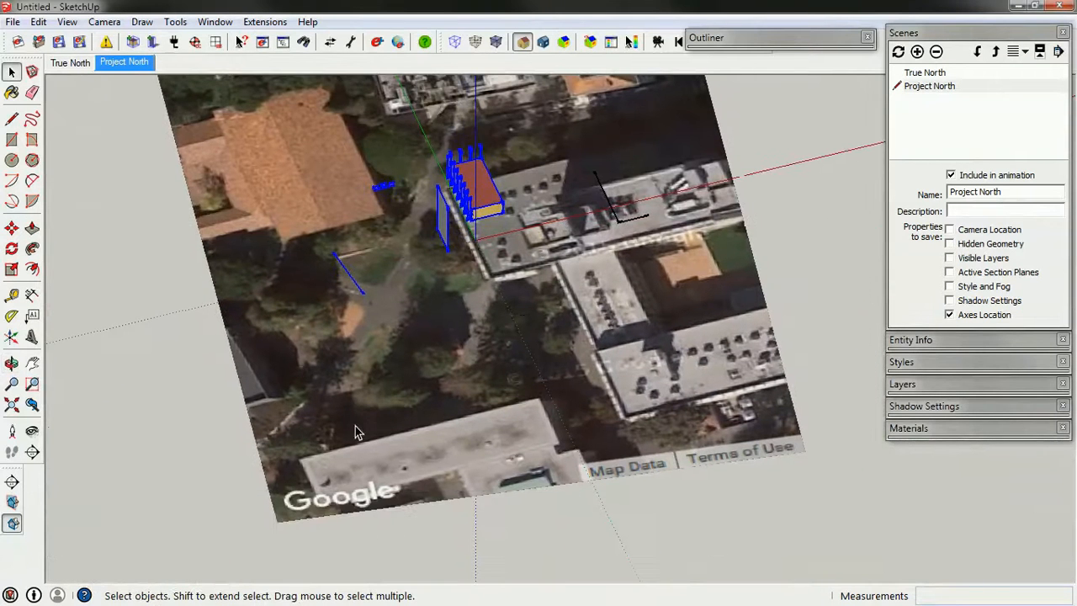
mouse_move(569, 416)
middle_down()
mouse_move(421, 524)
mouse_move(380, 510)
mouse_move(457, 320)
mouse_move(445, 361)
mouse_move(522, 337)
mouse_move(551, 362)
mouse_move(561, 409)
middle_up()
scroll(475, 300, up, 2)
scroll(547, 336, up, 2)
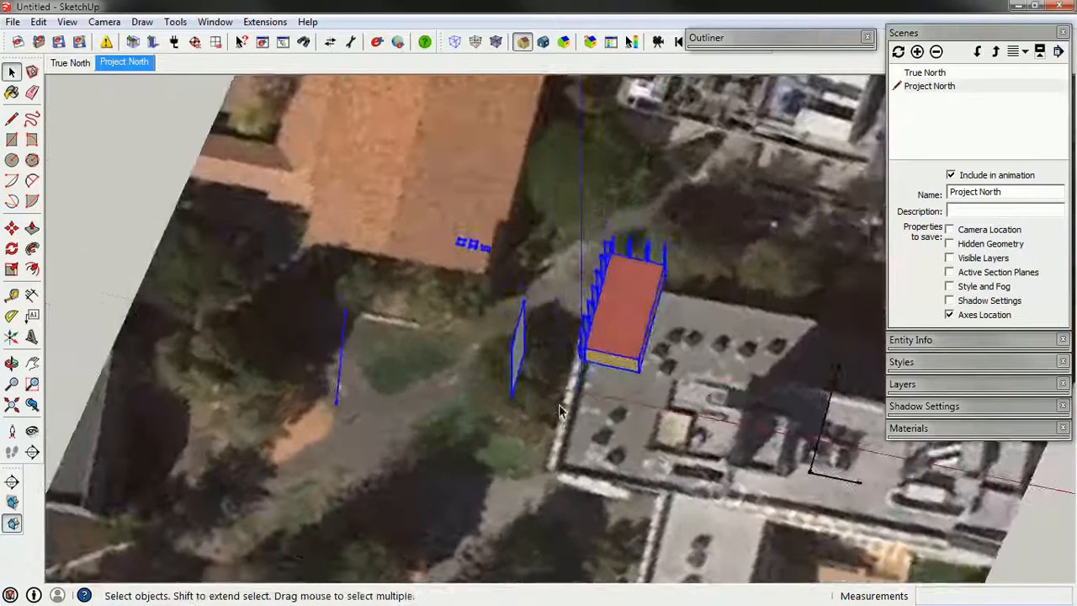
scroll(563, 421, down, 1)
scroll(563, 427, down, 2)
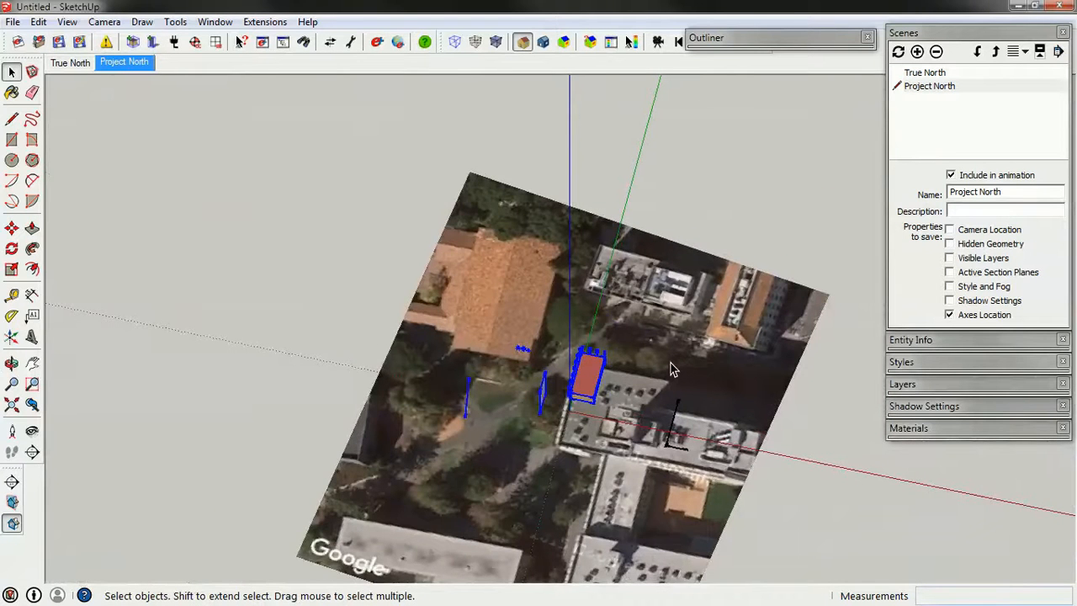
scroll(700, 357, down, 1)
scroll(736, 387, up, 2)
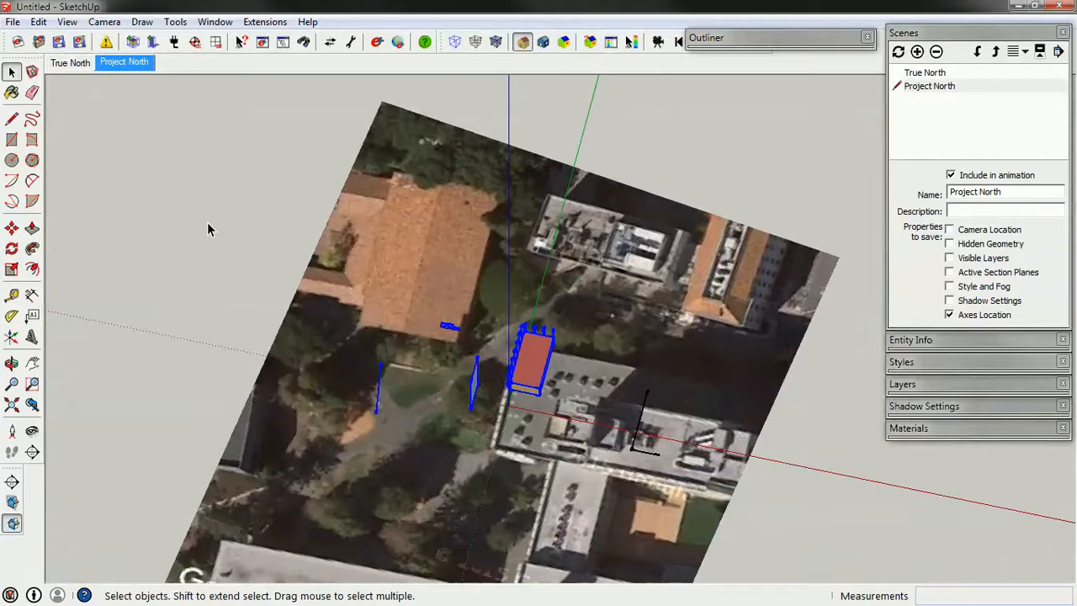
Draw a rectangle over the footprint of the tile-roofed building west of Wurster Hall.
click(32, 139)
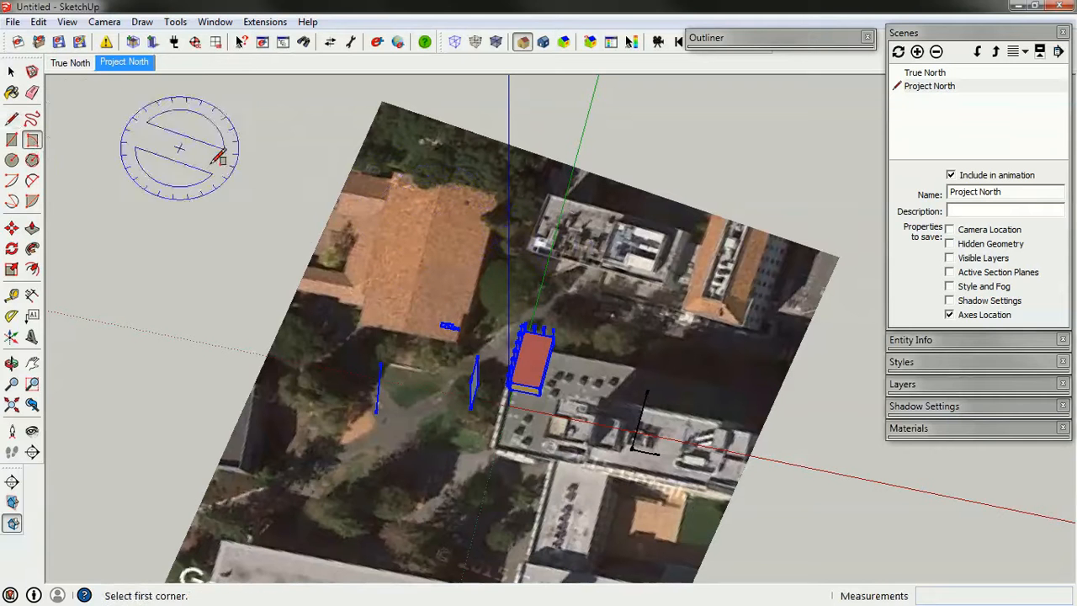
click(11, 141)
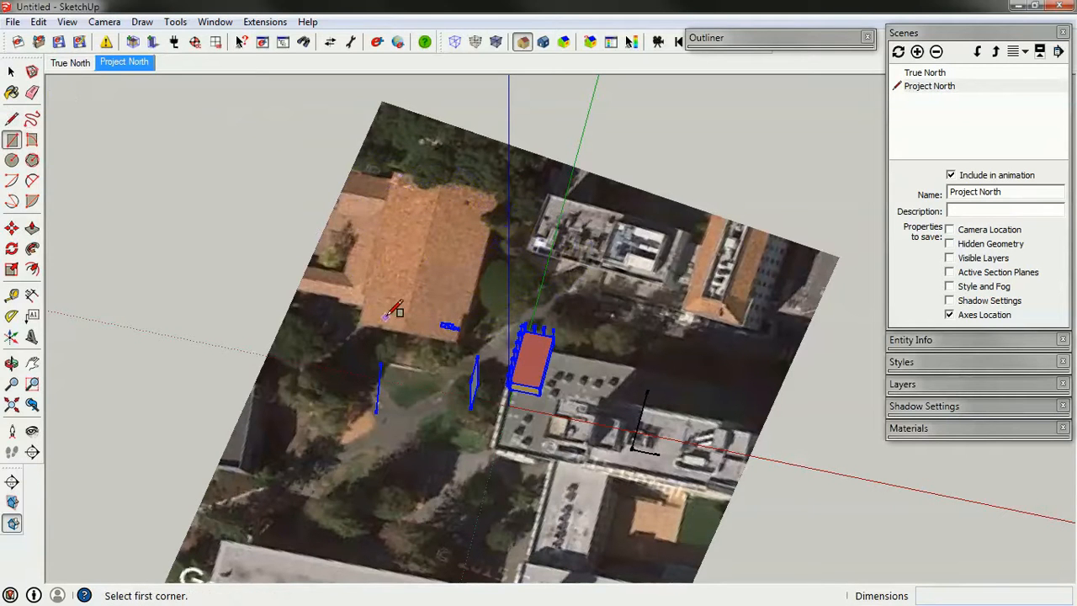
click(357, 325)
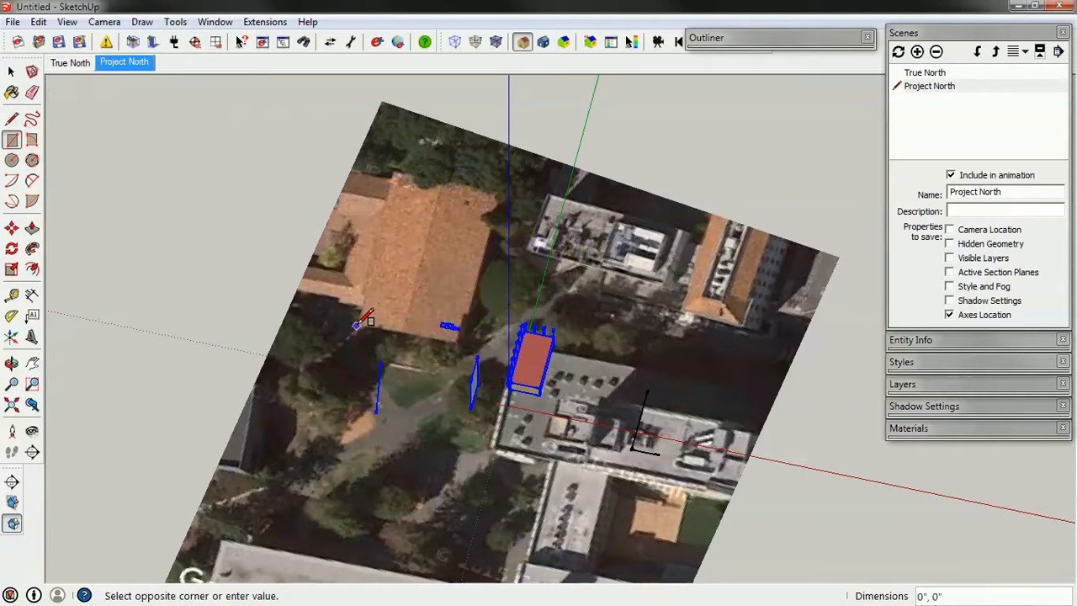
click(504, 187)
key(space)
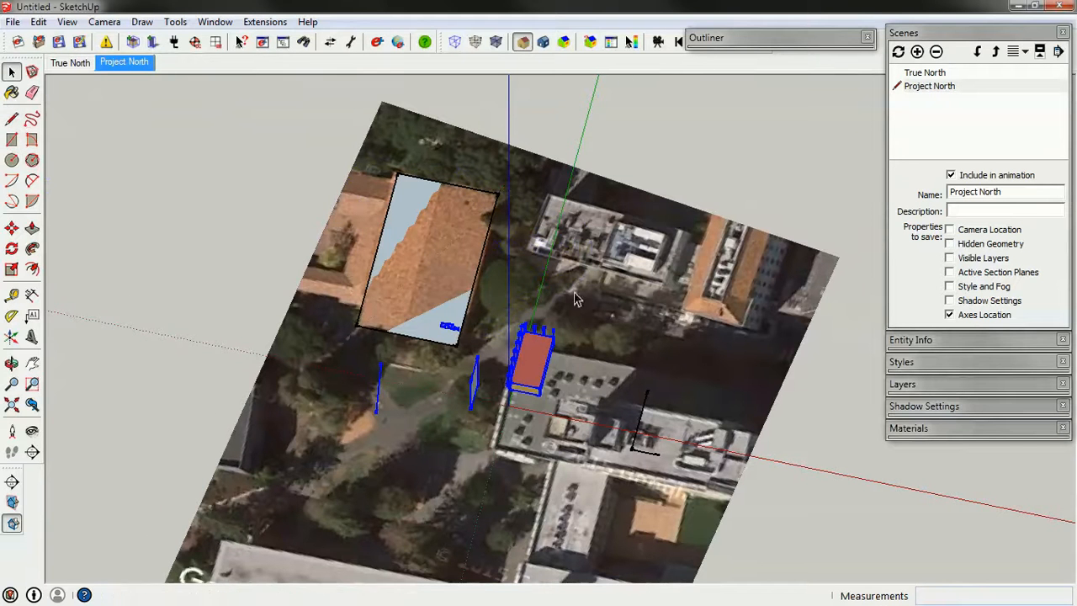
Extrude the rectangle over the tile-roofed building upward about 66' into a context mass.
middle_drag(576, 298, 416, 187)
key(p)
click(440, 277)
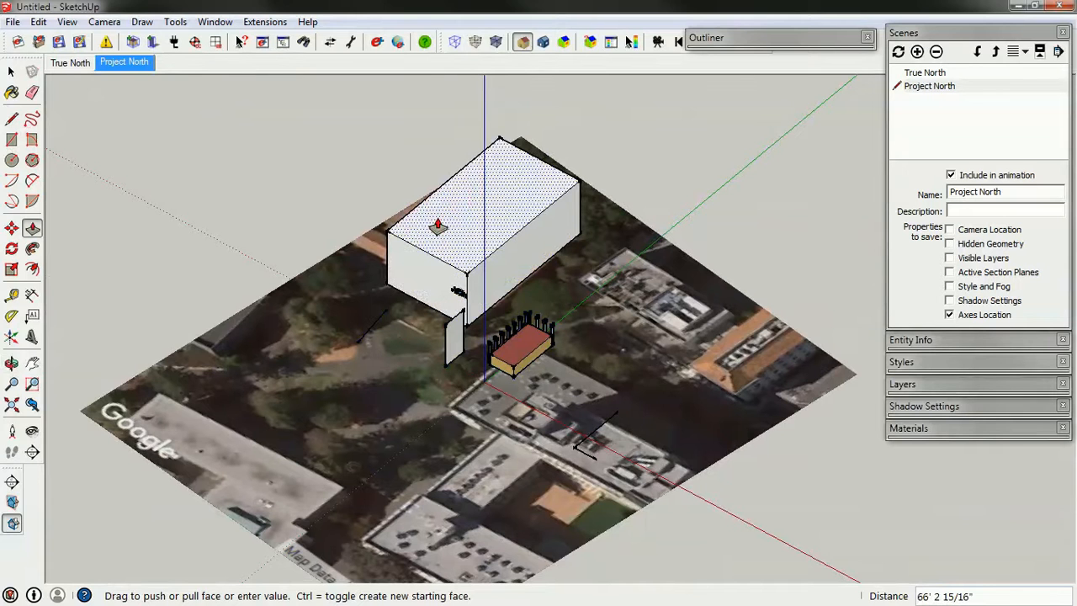
click(437, 226)
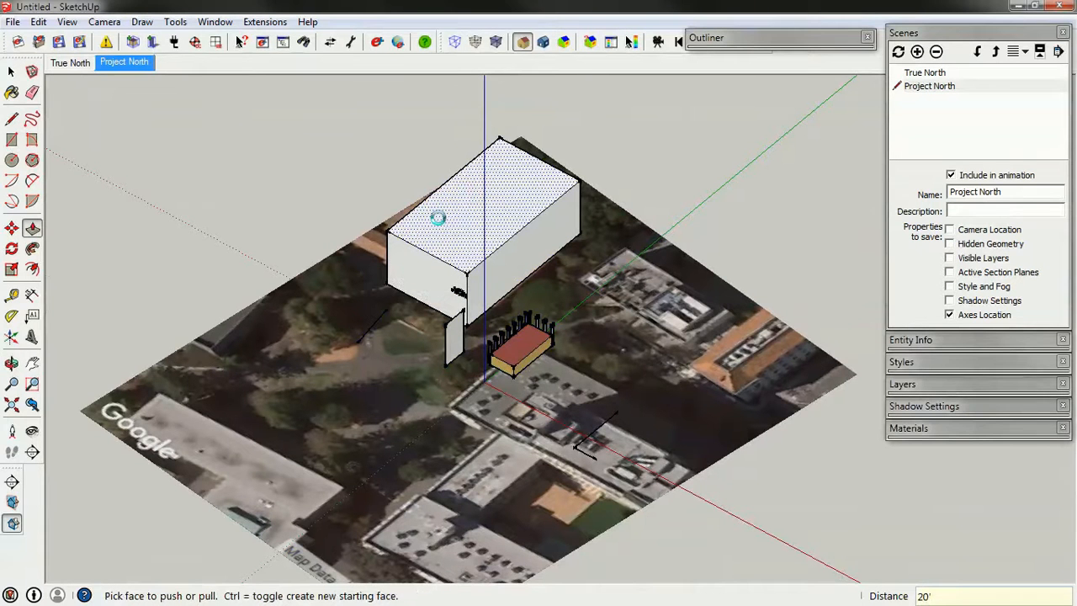
click(460, 251)
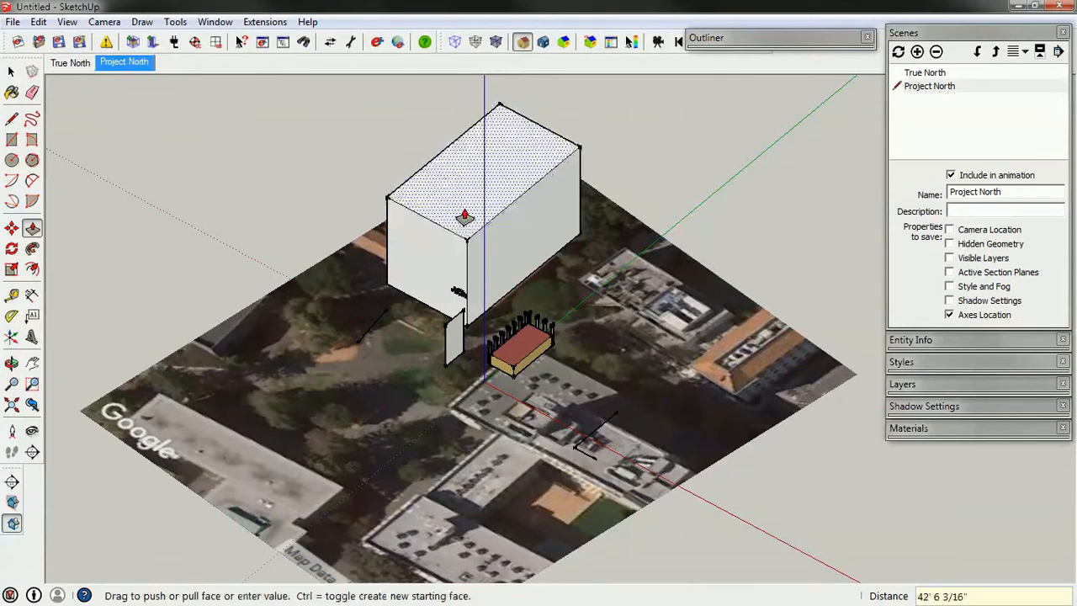
click(465, 216)
key(ctrl+z)
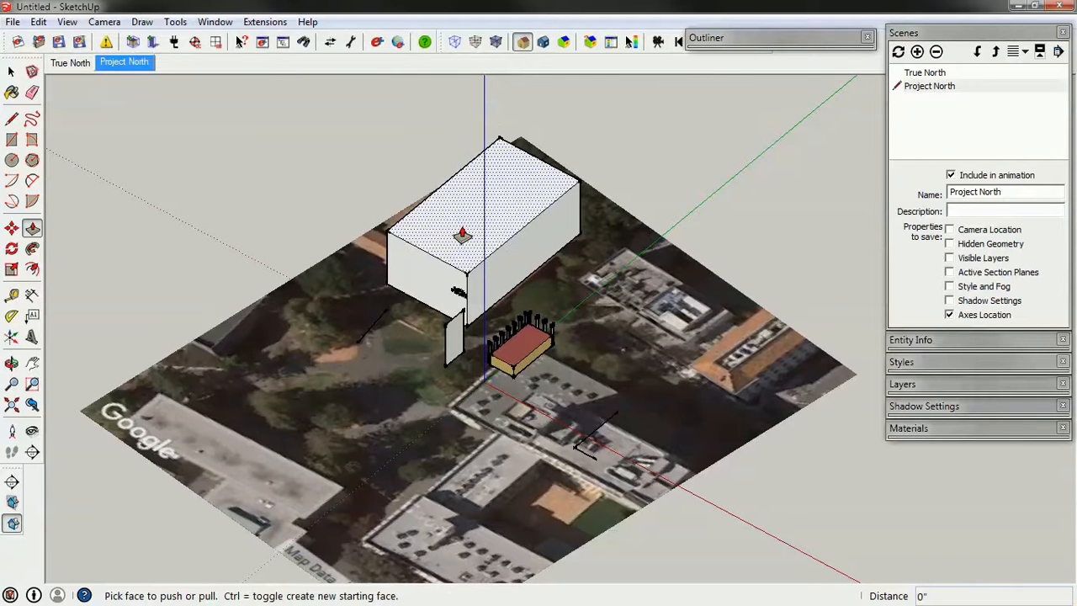
Lower the top face of the tile-roofed building's context mass to a height of 20'.
click(449, 244)
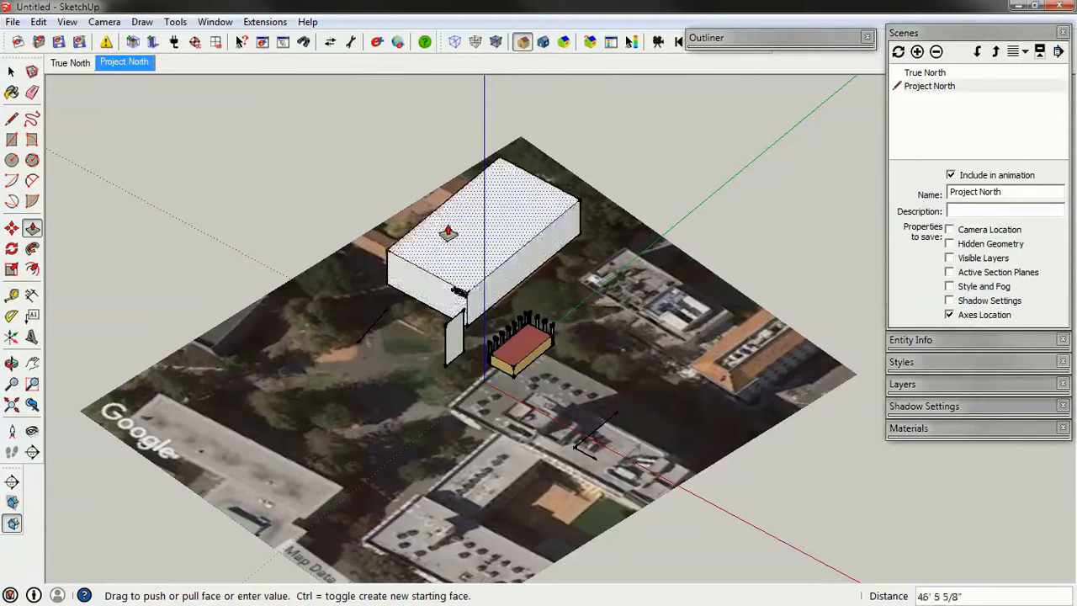
click(449, 230)
key(Return)
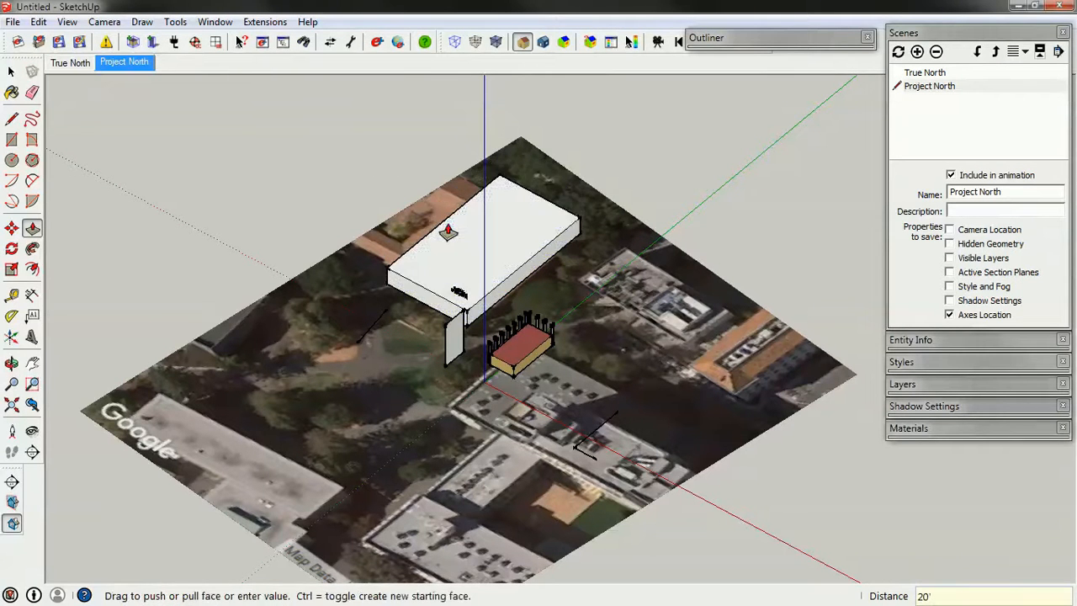
key(space)
Draw a rectangle about 142' by 55' over the footprint of the flat-roofed building north of Wurster Hall.
middle_drag(594, 302, 644, 355)
scroll(644, 358, up, 3)
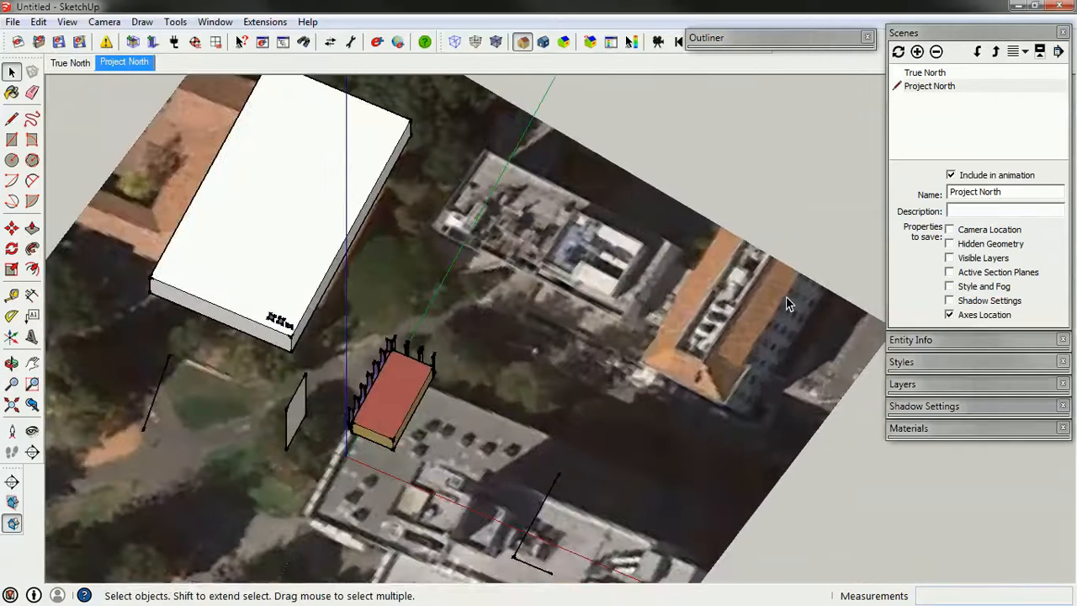
key(r)
click(434, 228)
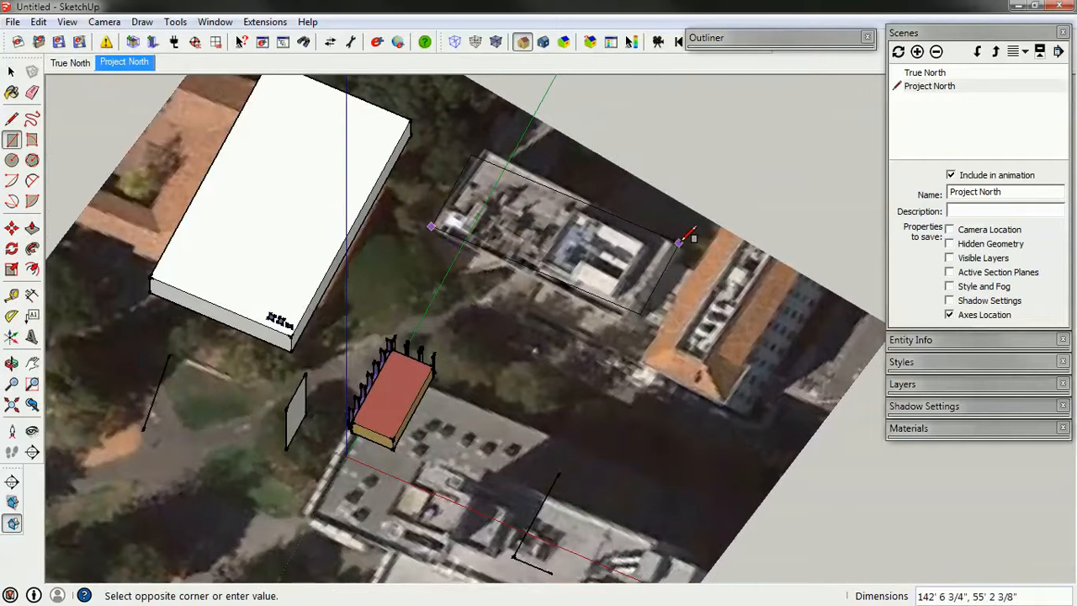
click(680, 244)
Rotate the flat-roofed building's rectangle about 2.2 degrees around its southwest corner to match the aerial image.
key(space)
double_click(612, 270)
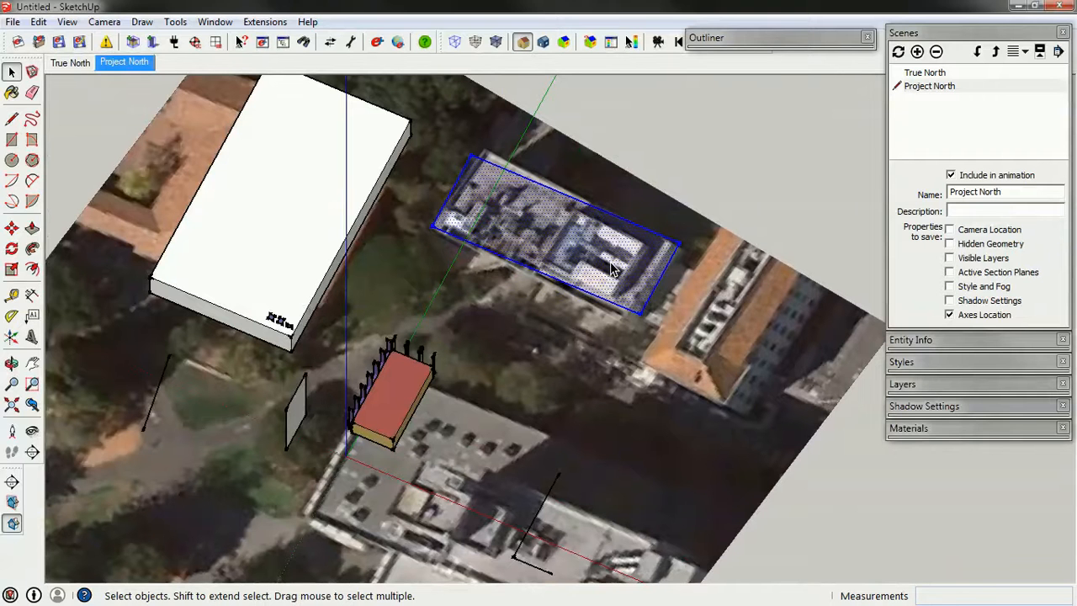
key(q)
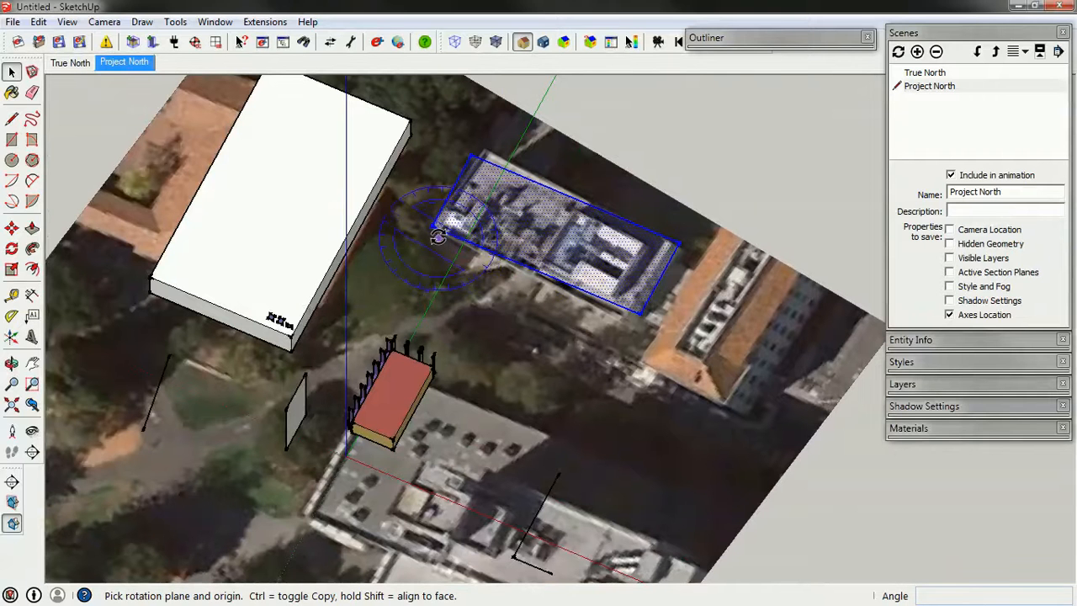
click(431, 225)
click(642, 314)
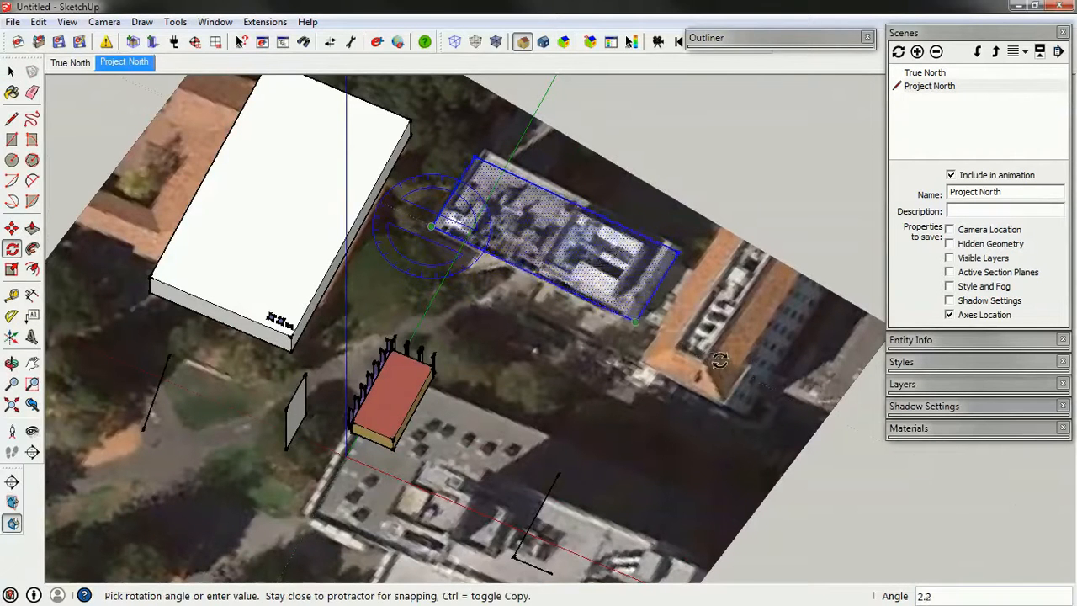
click(601, 313)
key(space)
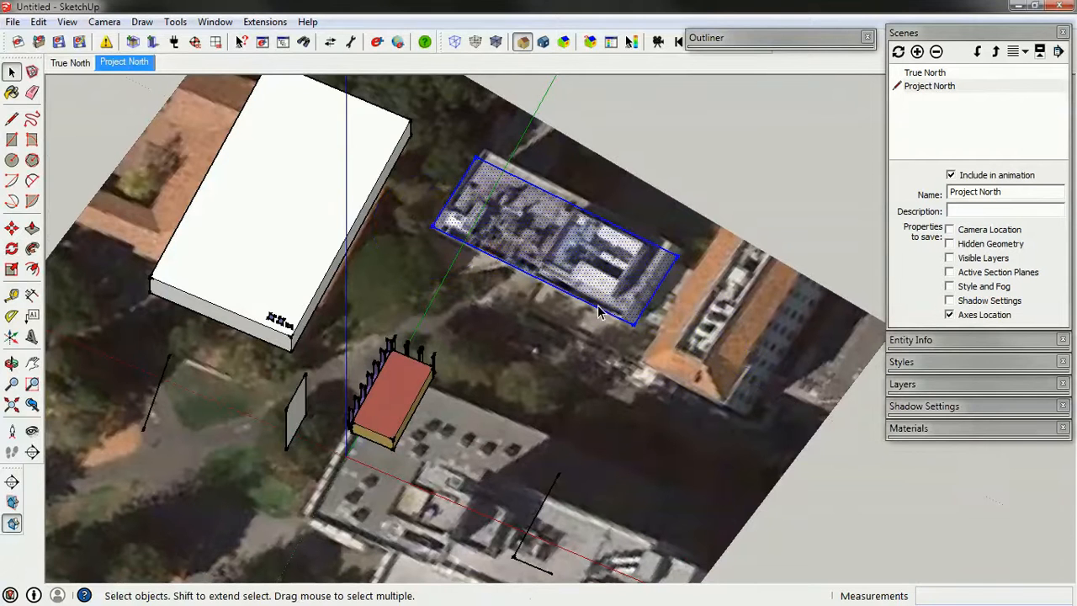
Extrude the rotated rectangle of the flat-roofed building upward into a context mass.
key(p)
click(569, 257)
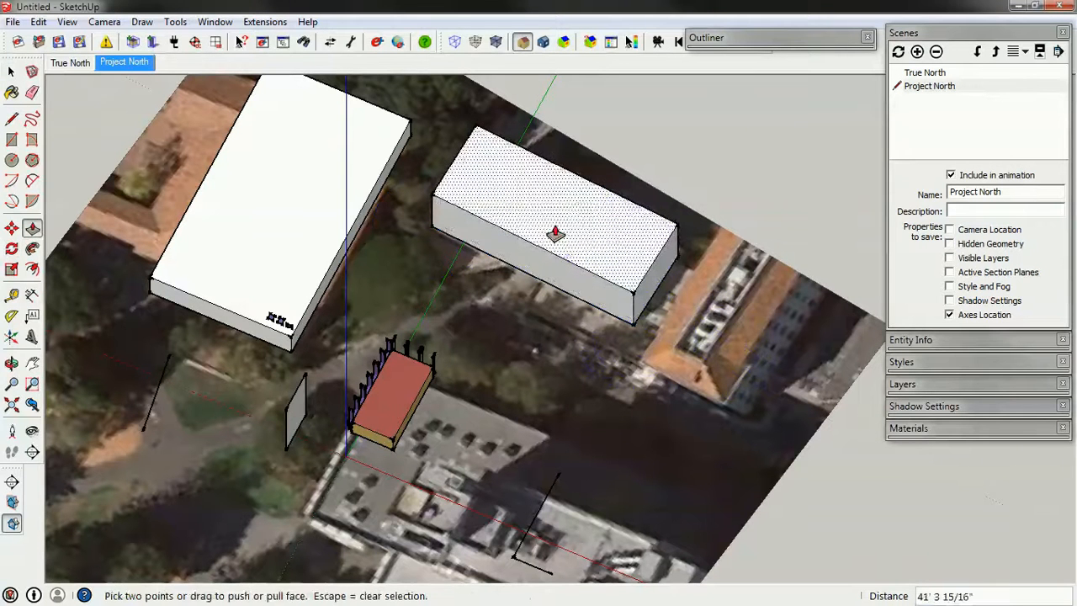
key(Return)
key(o)
drag(556, 234, 618, 282)
Draw a rectangle about 95' by 59' over the orange-roofed building northeast of Wurster Hall.
key(r)
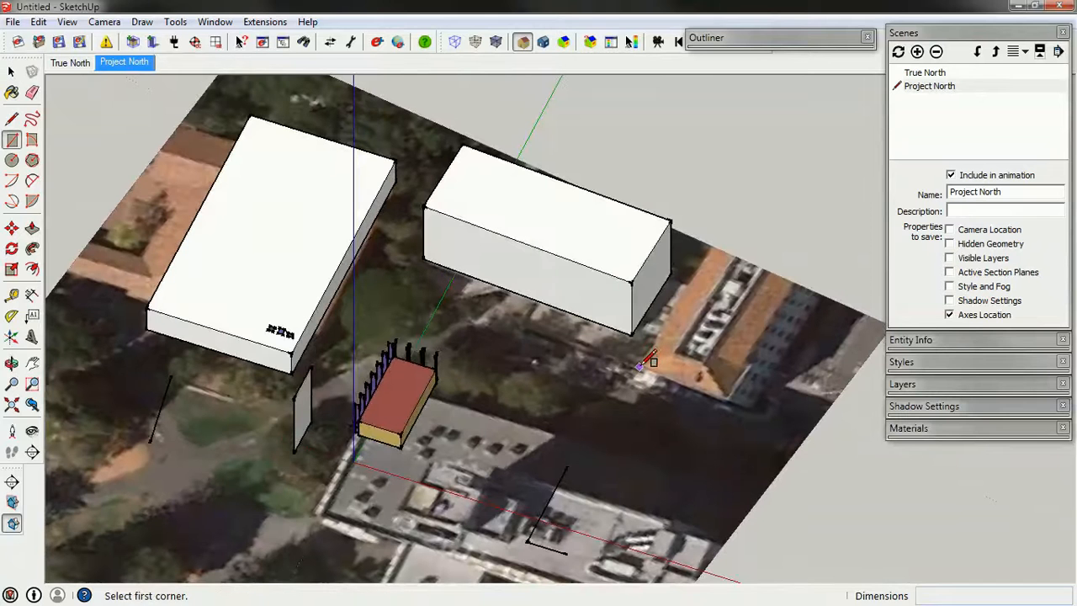
click(639, 367)
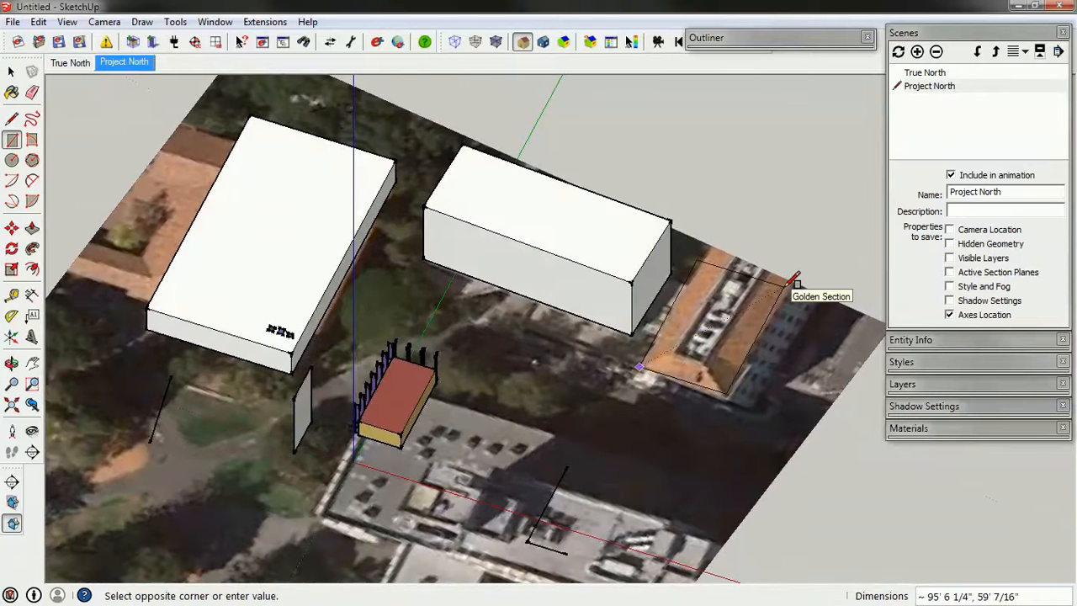
click(795, 280)
key(space)
Extrude the orange-roofed building's rectangle upward 50' into a context mass.
click(705, 331)
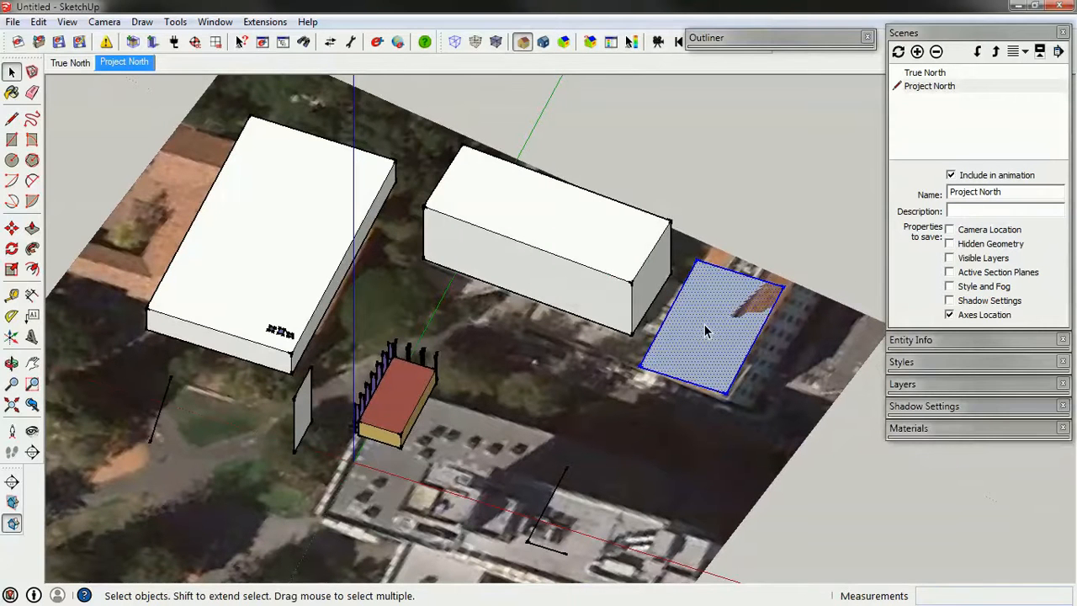
key(p)
click(695, 358)
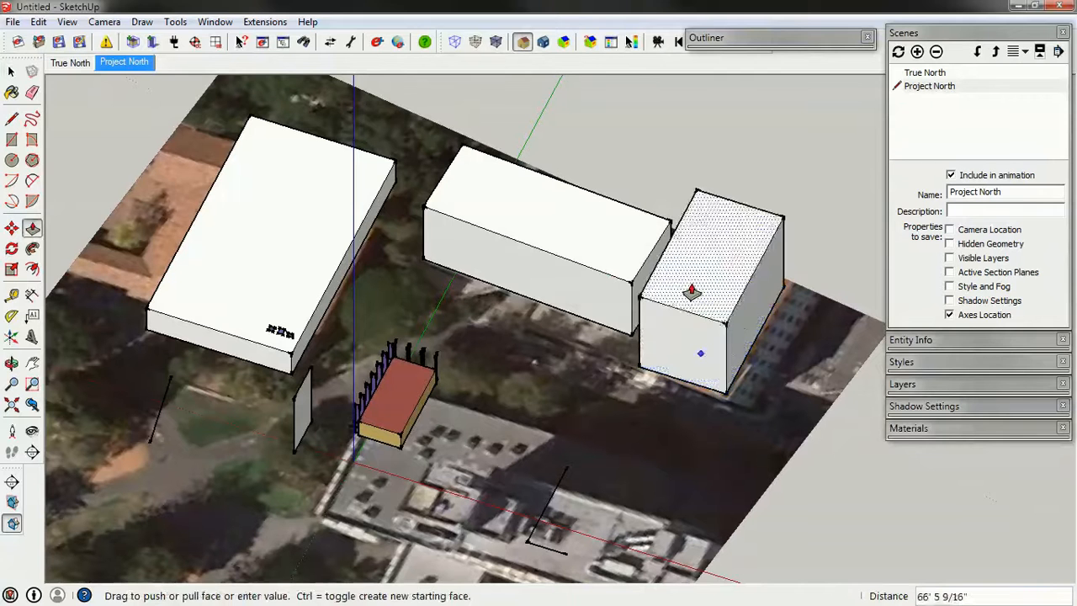
click(692, 291)
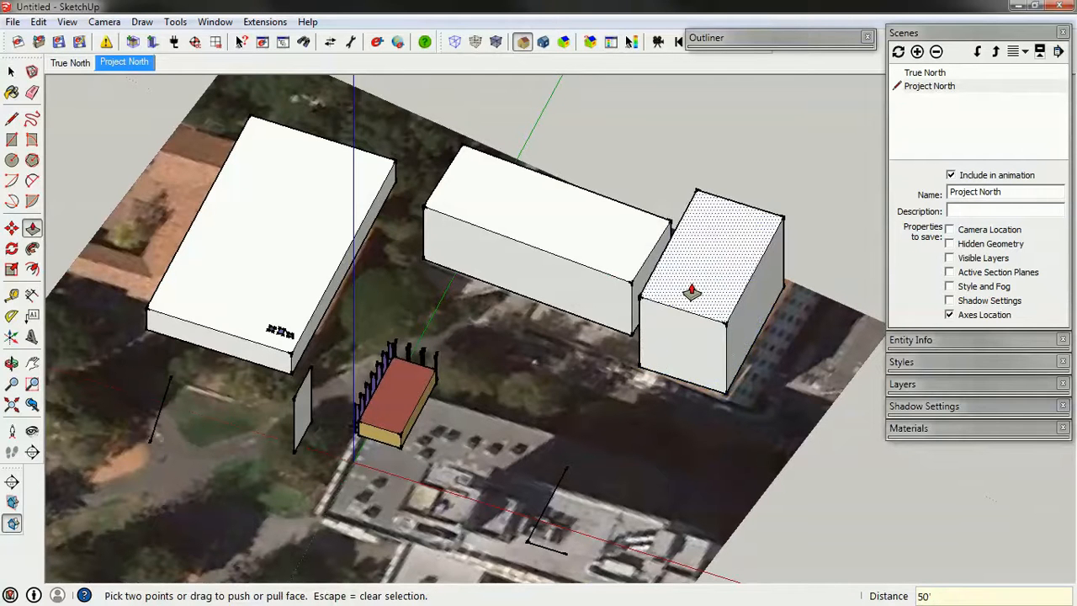
middle_drag(692, 291, 903, 295)
key(space)
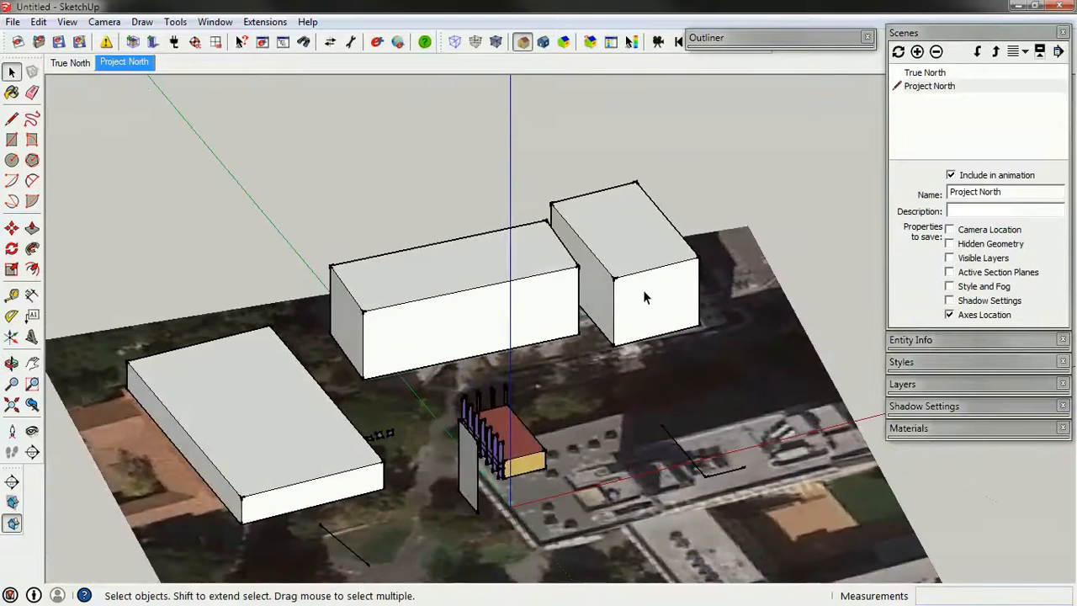
Lower the vertical shading surface west of the building model 16' along the blue axis.
middle_drag(504, 393, 396, 395)
middle_drag(289, 522, 299, 467)
scroll(467, 401, up, 3)
middle_drag(570, 389, 493, 404)
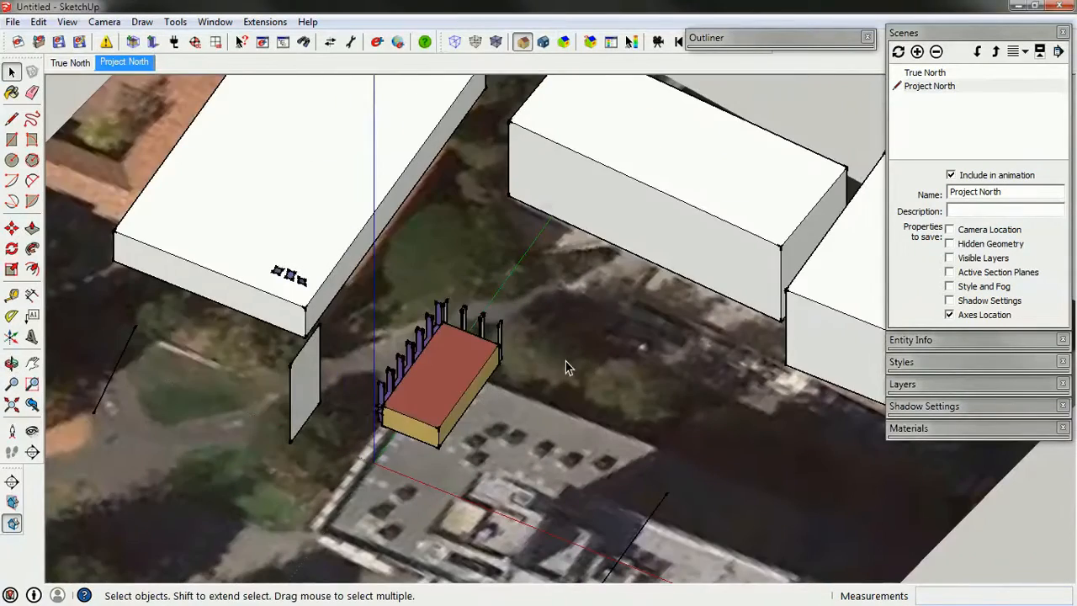
scroll(313, 426, up, 2)
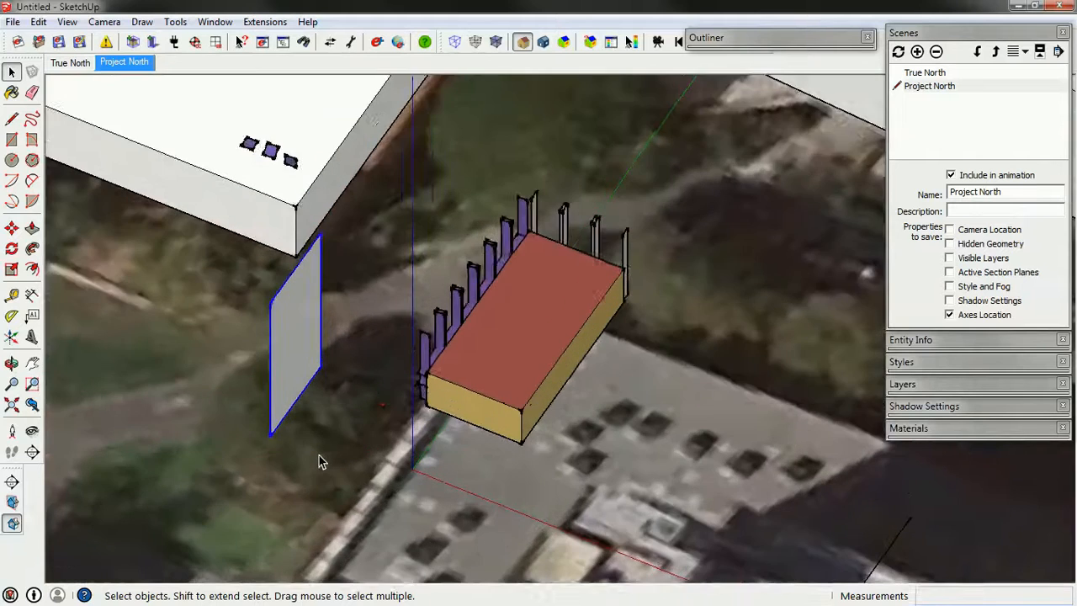
middle_drag(317, 457, 313, 350)
key(m)
click(260, 380)
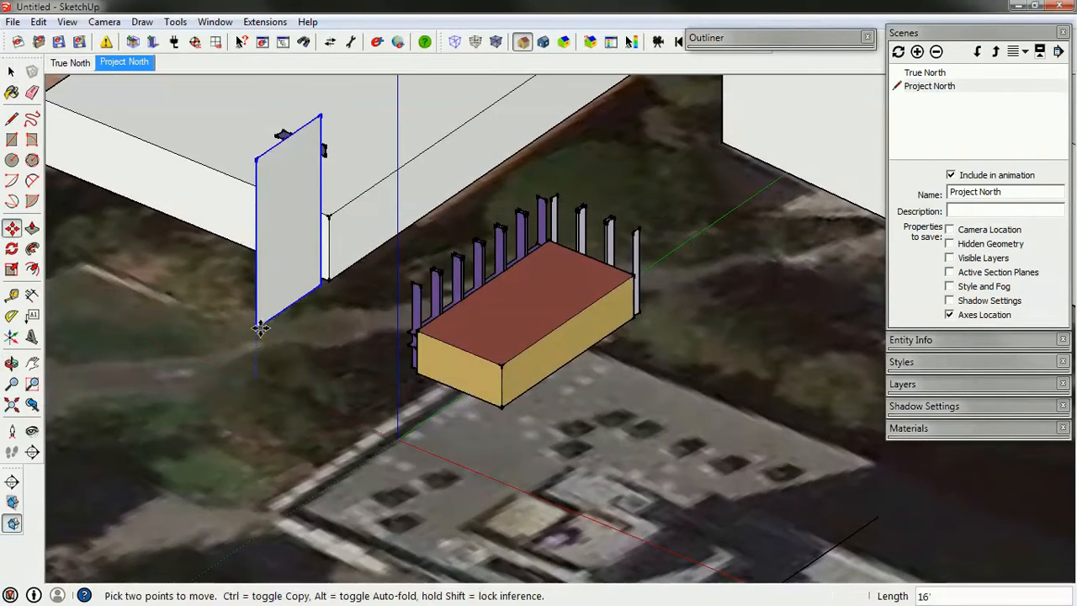
click(251, 439)
key(space)
Lengthen the vertical shading surface along the green axis by a scale factor of 1.27.
scroll(487, 380, down, 1)
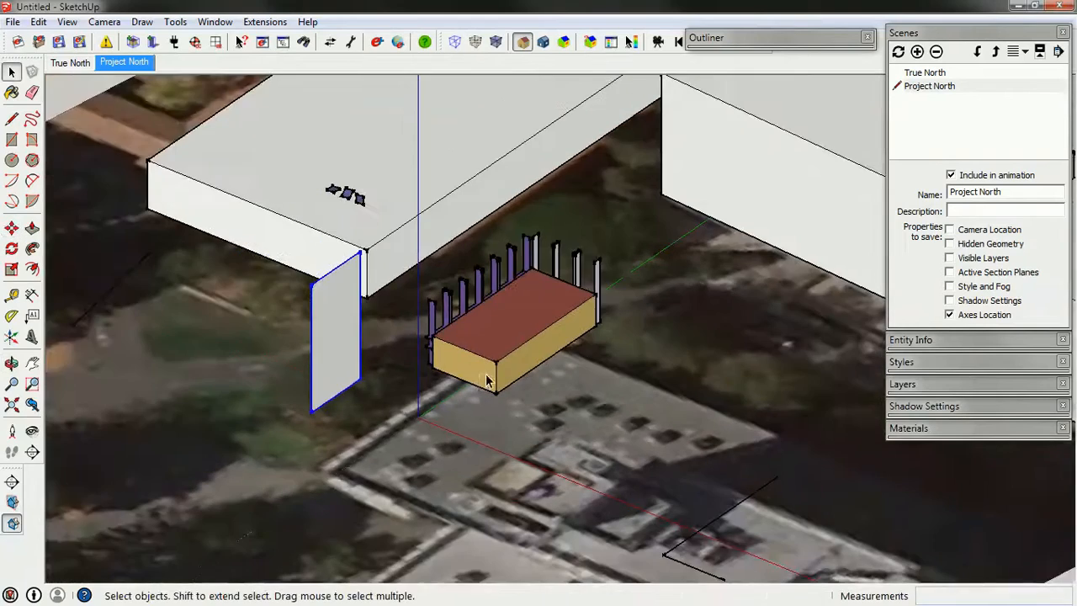
middle_drag(423, 371, 427, 489)
scroll(318, 402, up, 2)
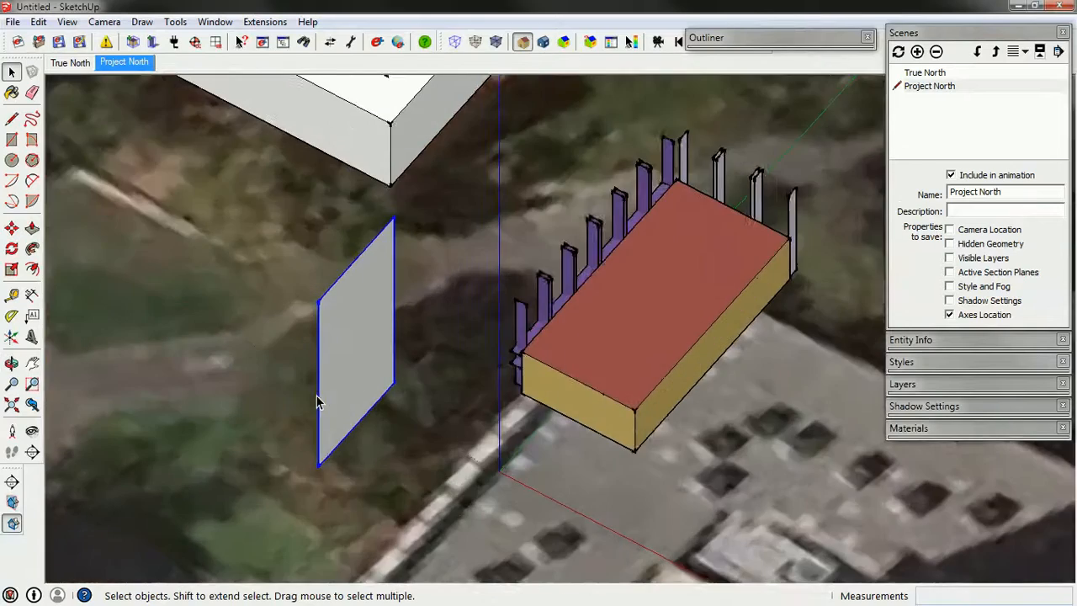
scroll(410, 419, down, 2)
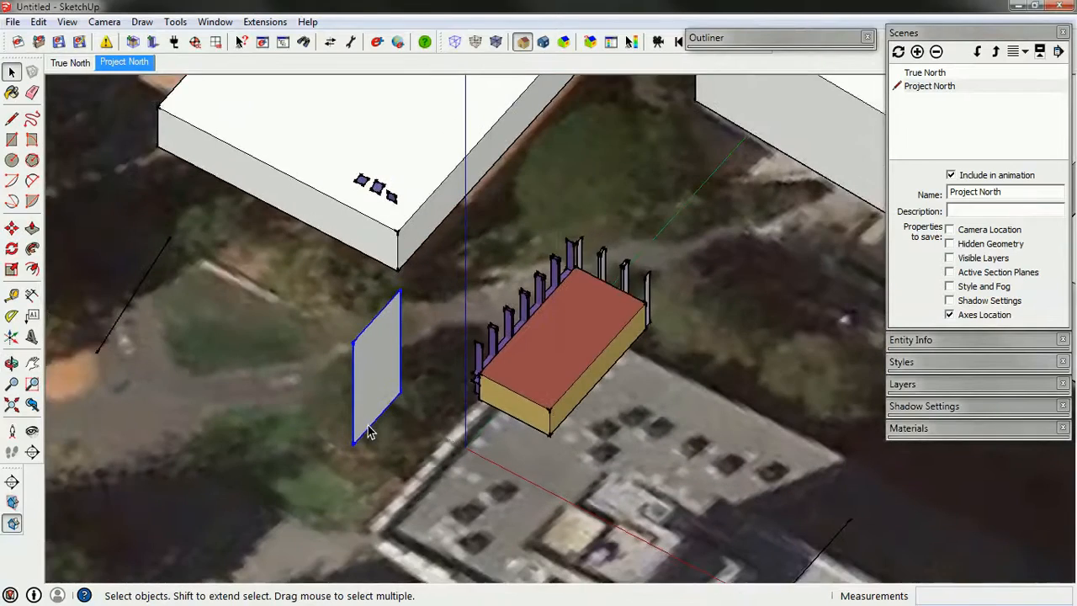
middle_drag(418, 425, 415, 330)
key(s)
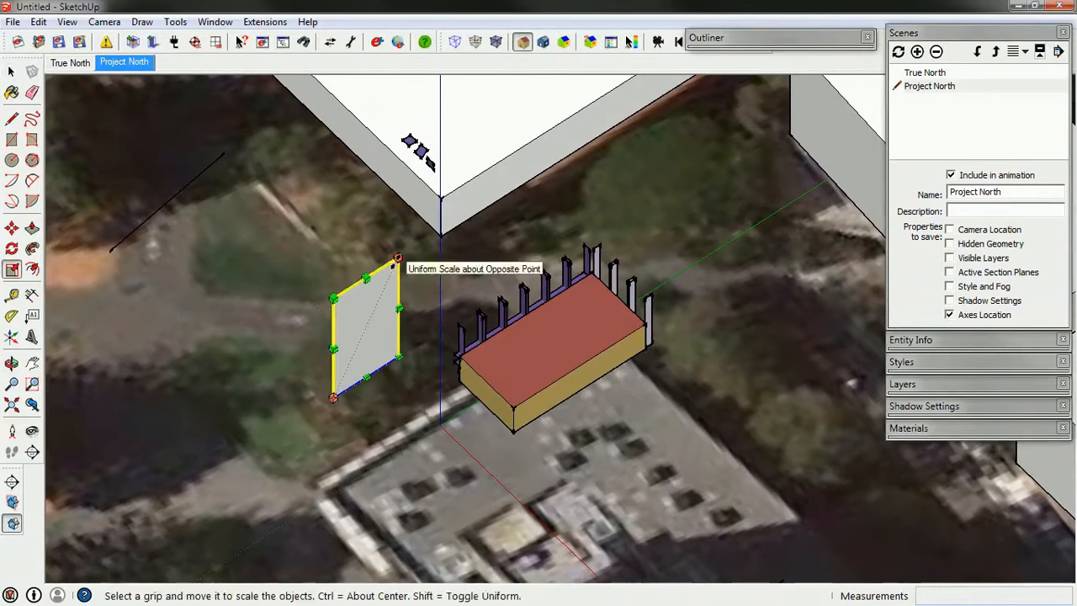
mouse_move(398, 260)
mouse_down()
mouse_move(404, 251)
mouse_move(367, 332)
mouse_move(411, 257)
mouse_up()
drag(399, 310, 421, 311)
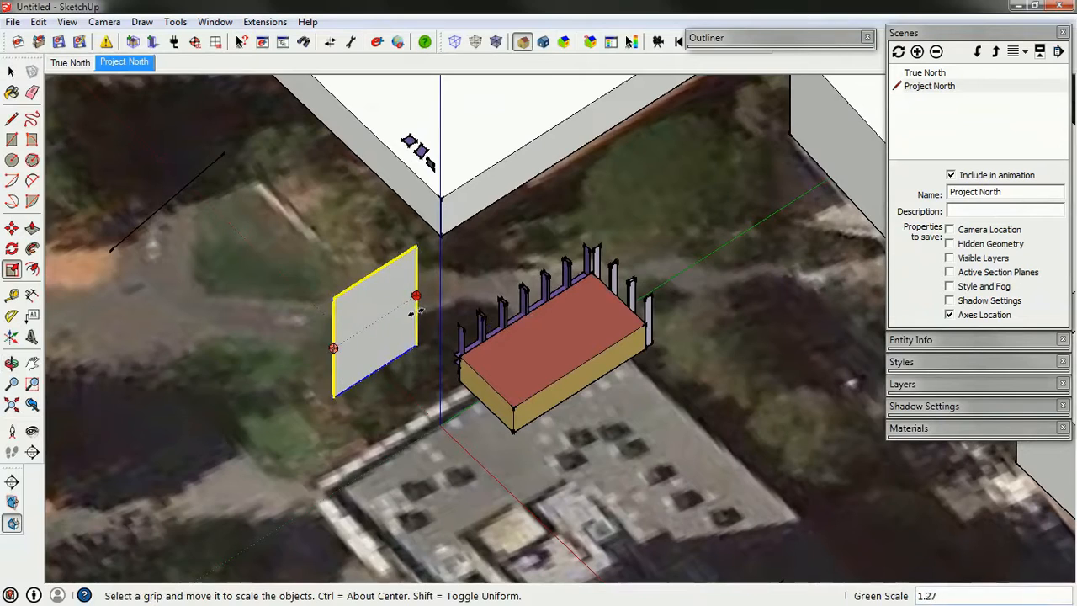
middle_drag(413, 379, 552, 406)
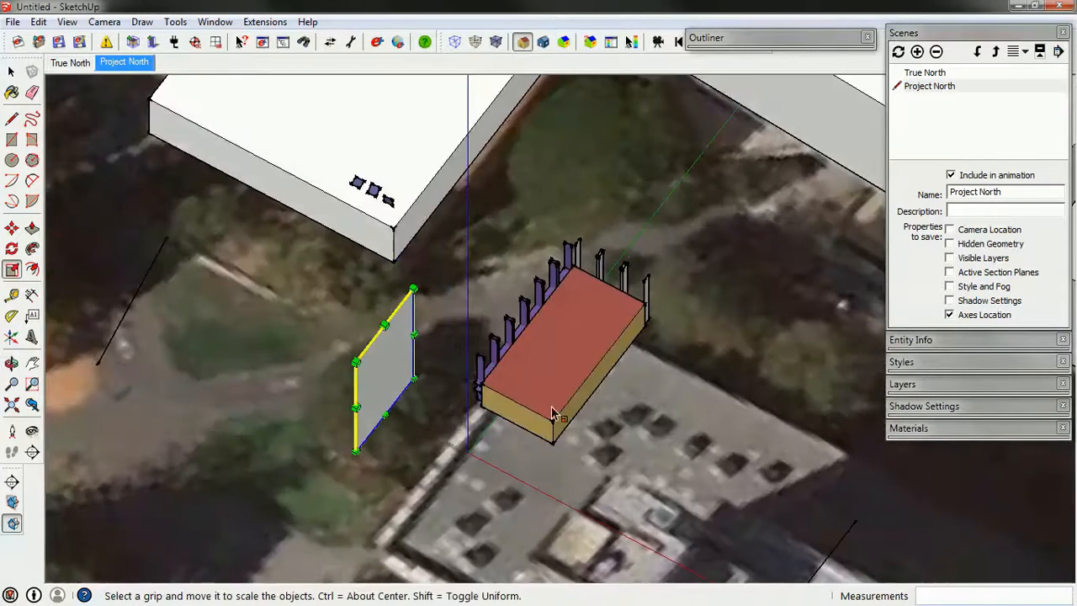
key(space)
Place a copy of the vertical shading surface farther north, beside the east face of the tile-roofed building's mass.
scroll(392, 314, down, 2)
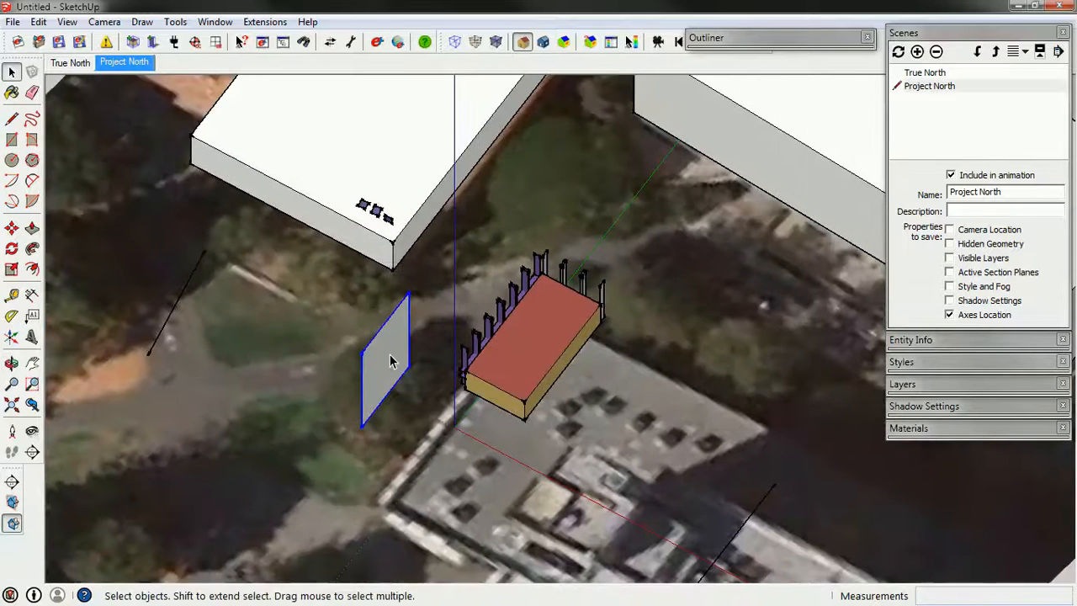
key(m)
key(ctrl)
click(359, 425)
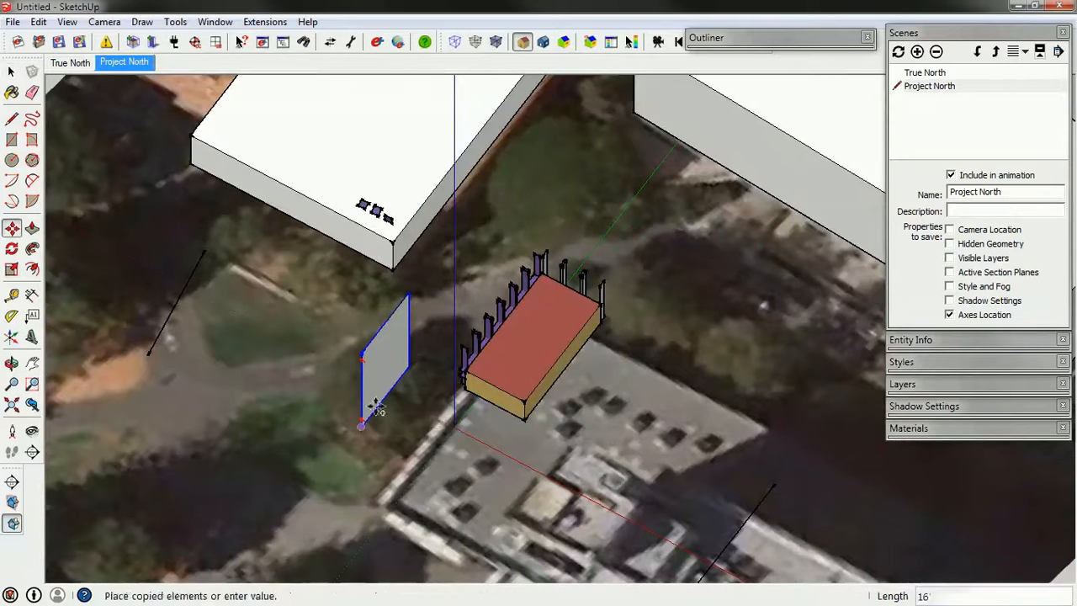
click(514, 214)
key(space)
Lengthen the copied shading surface along the green axis by a scale factor of 1.50.
mouse_move(596, 202)
middle_down()
mouse_move(533, 207)
mouse_move(435, 361)
mouse_move(407, 301)
mouse_move(437, 215)
middle_up()
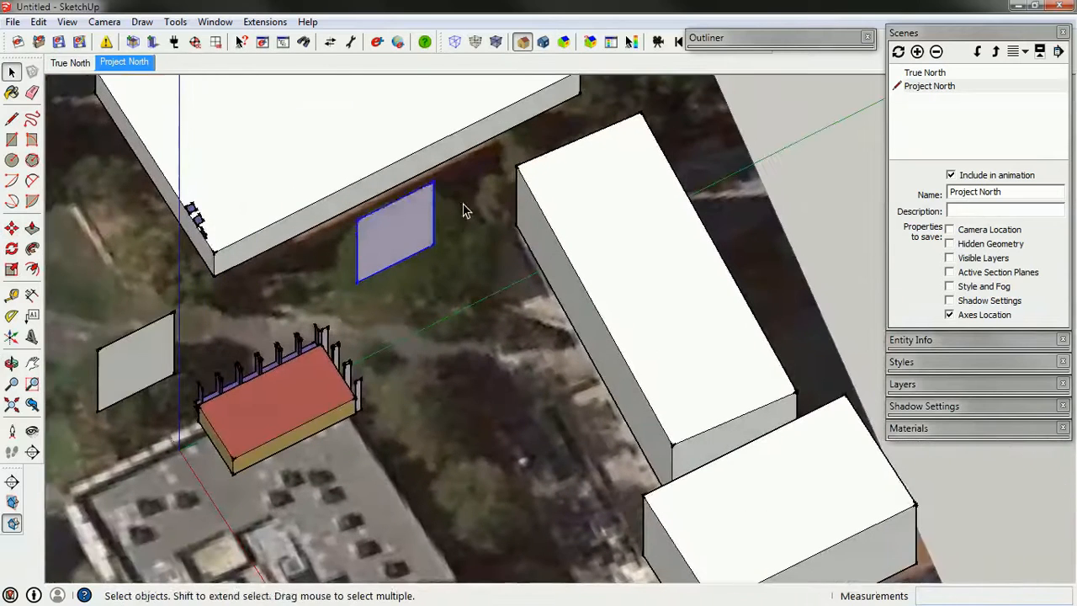
key(s)
drag(437, 212, 472, 206)
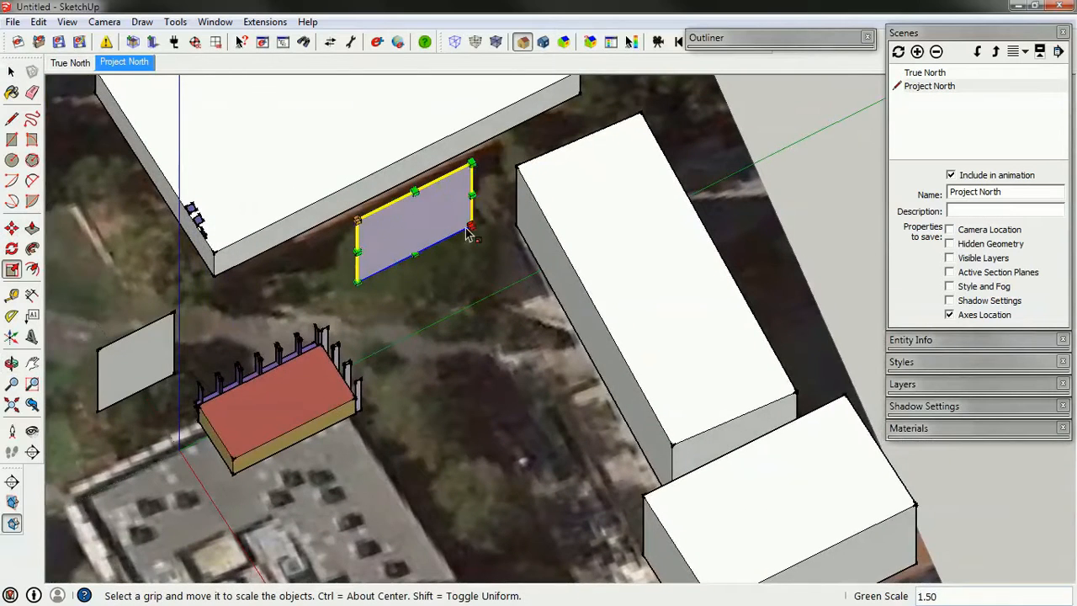
Scale the copied shading surface's height by about 0.38 and again by 2.50, using the flat-roofed mass's roof corner as reference.
middle_drag(468, 236, 428, 247)
key(s)
drag(426, 181, 427, 271)
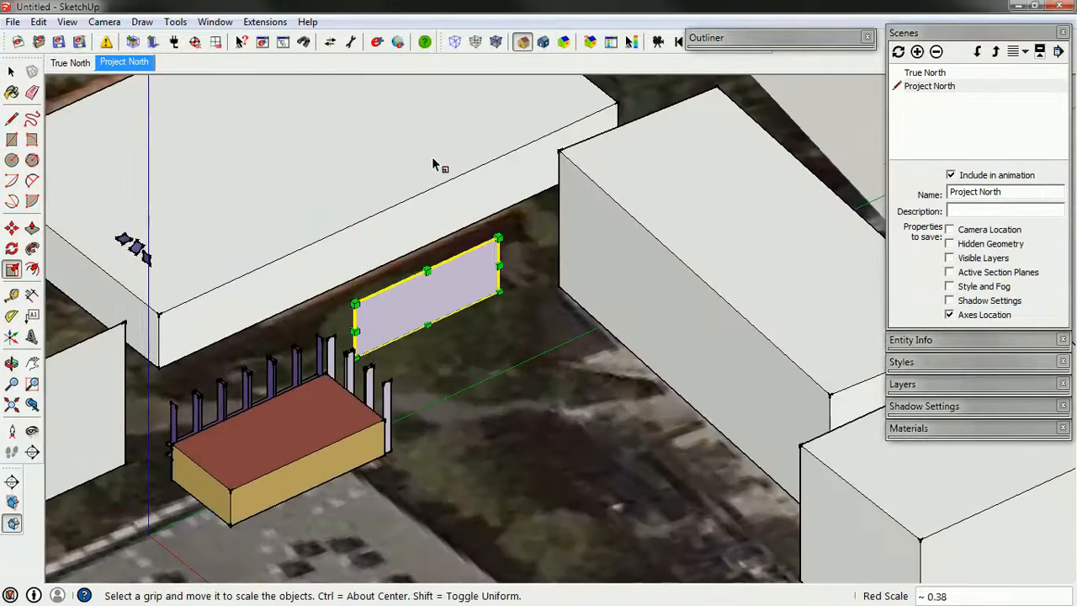
shift+middle_drag(428, 117, 428, 181)
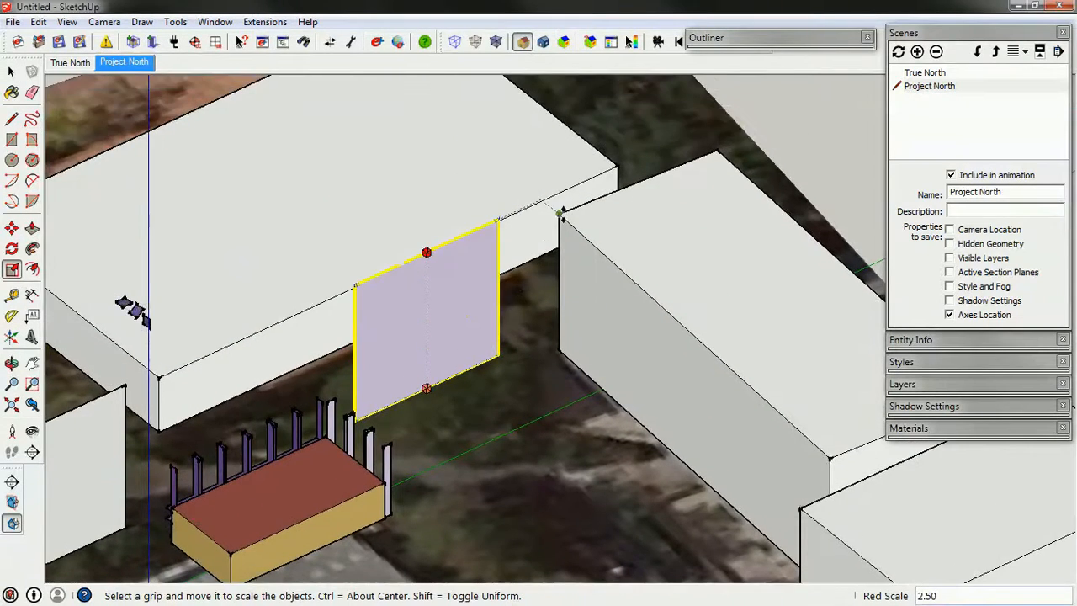
key(space)
scroll(381, 308, up, 1)
middle_drag(380, 308, 558, 369)
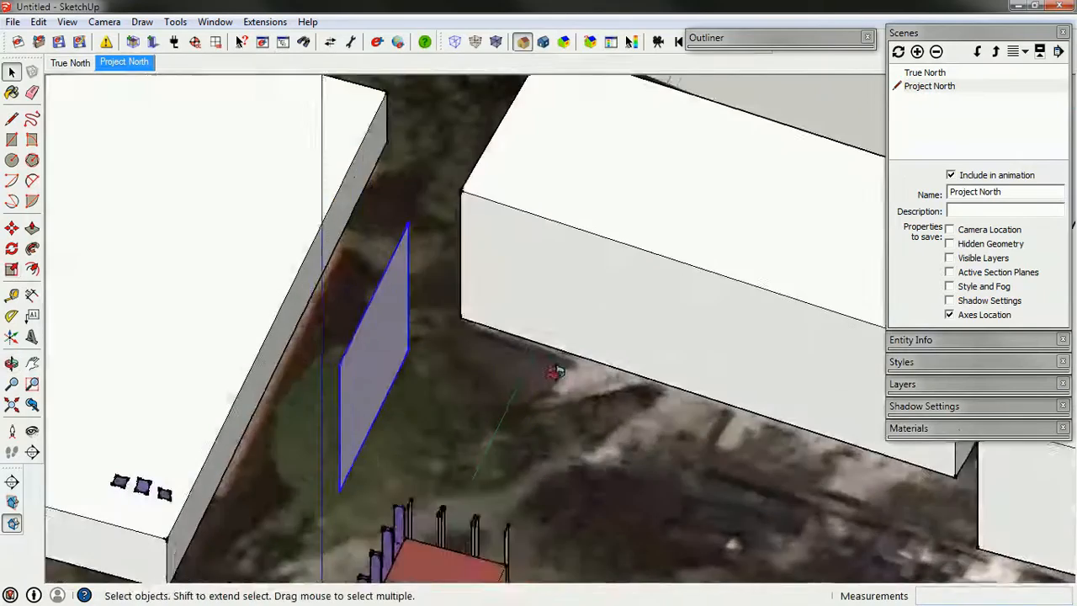
Place a copy of the selected vertical shading surface about 79' 10 11/16" away, on the east side of the red-roofed building model.
scroll(496, 295, down, 4)
middle_drag(497, 300, 377, 503)
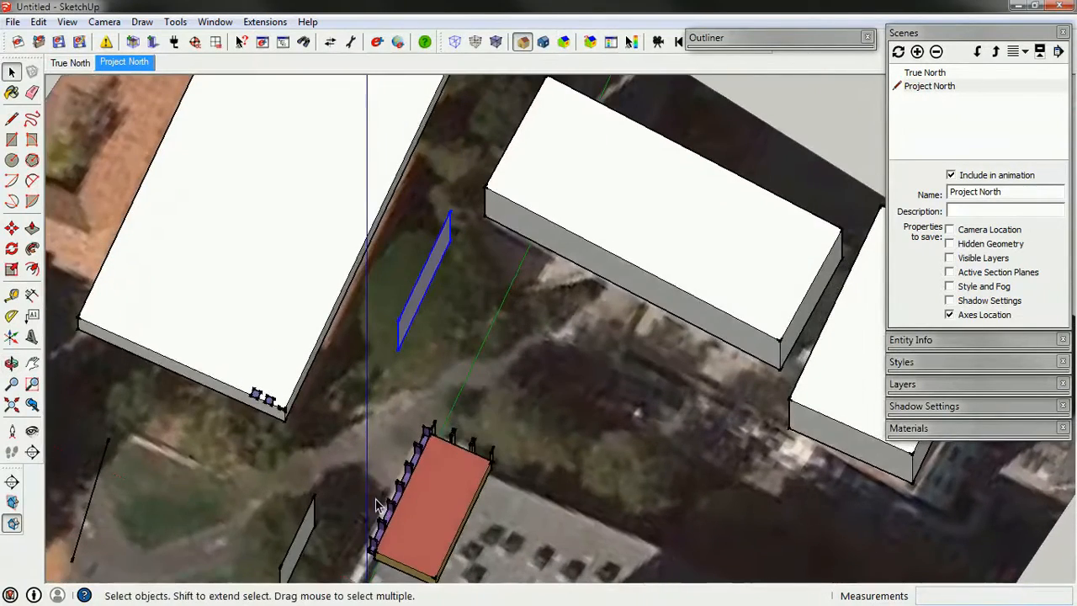
mouse_move(475, 454)
middle_down()
mouse_move(561, 264)
mouse_move(765, 173)
mouse_move(874, 141)
mouse_move(1058, 163)
mouse_move(681, 449)
mouse_move(589, 505)
mouse_move(482, 471)
middle_up()
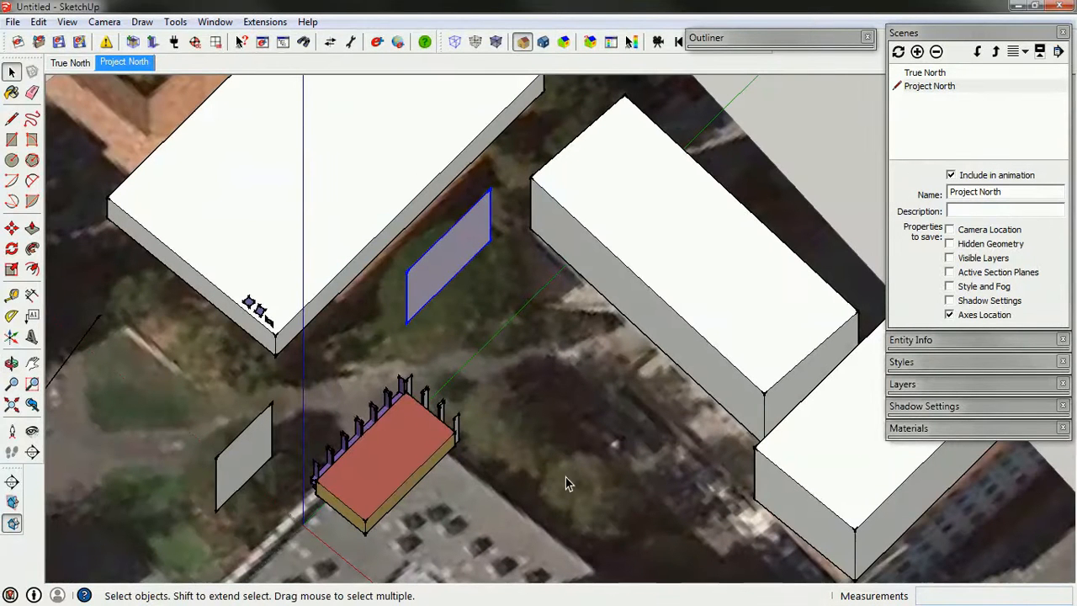
key(m)
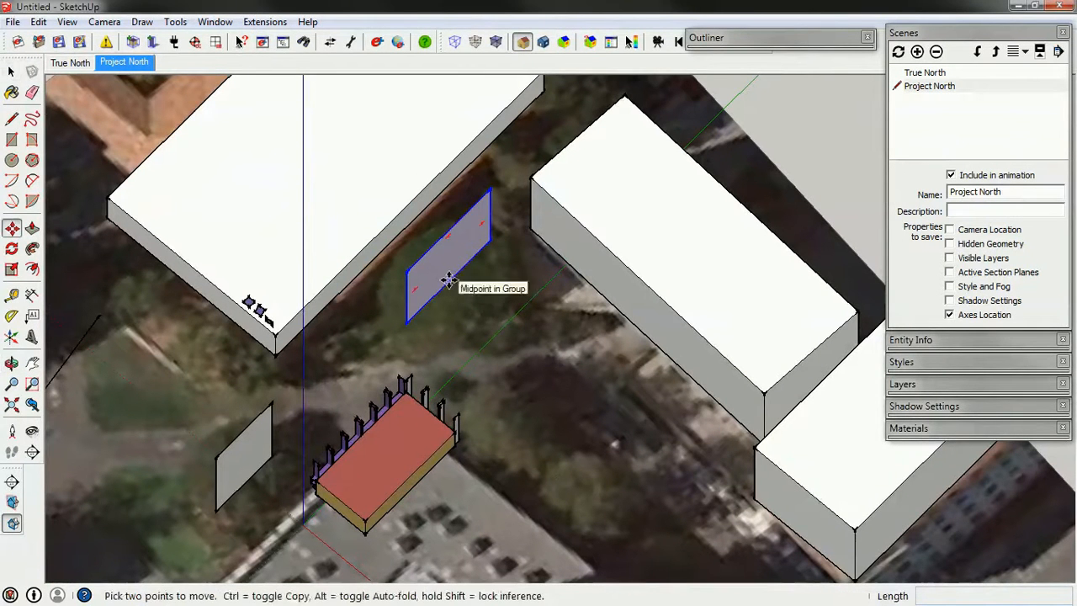
click(449, 280)
key(ctrl)
click(518, 437)
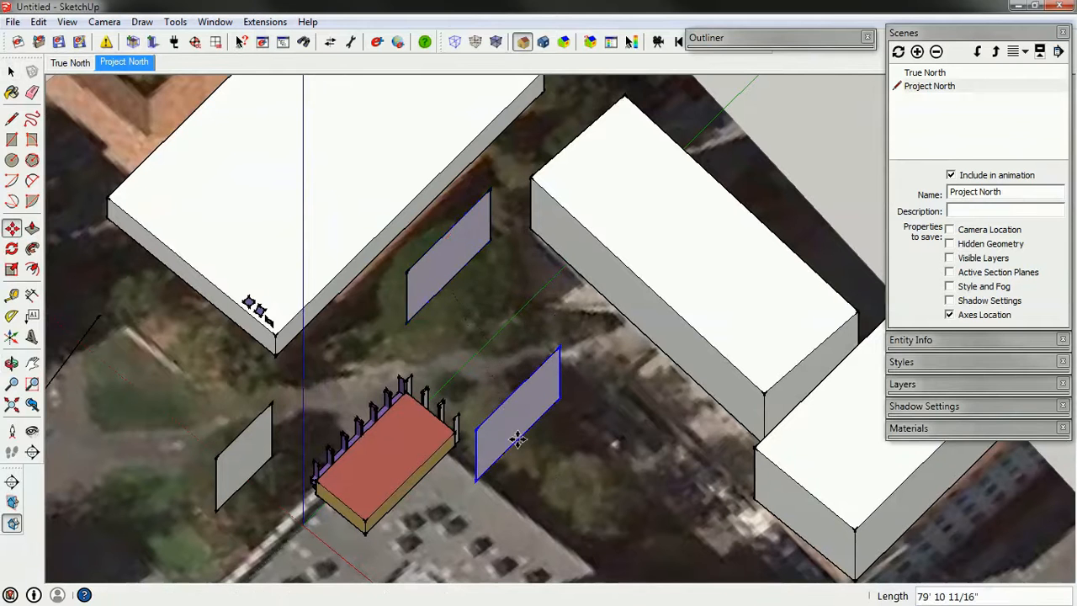
key(space)
Rotate the new shading surface about its lower edge's midpoint so it runs parallel to the red axis.
key(q)
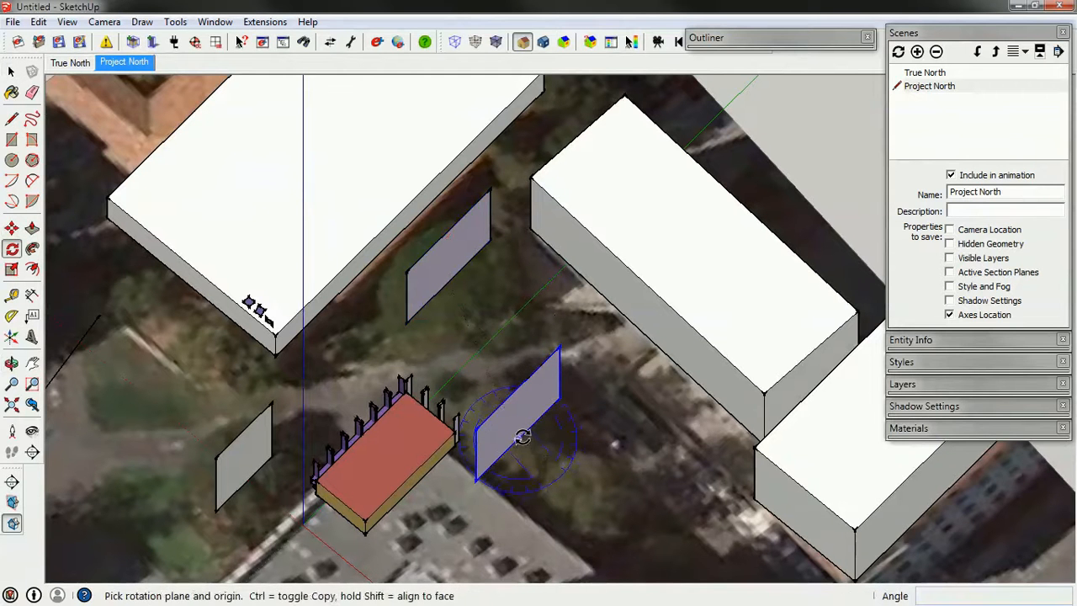
click(520, 438)
click(553, 407)
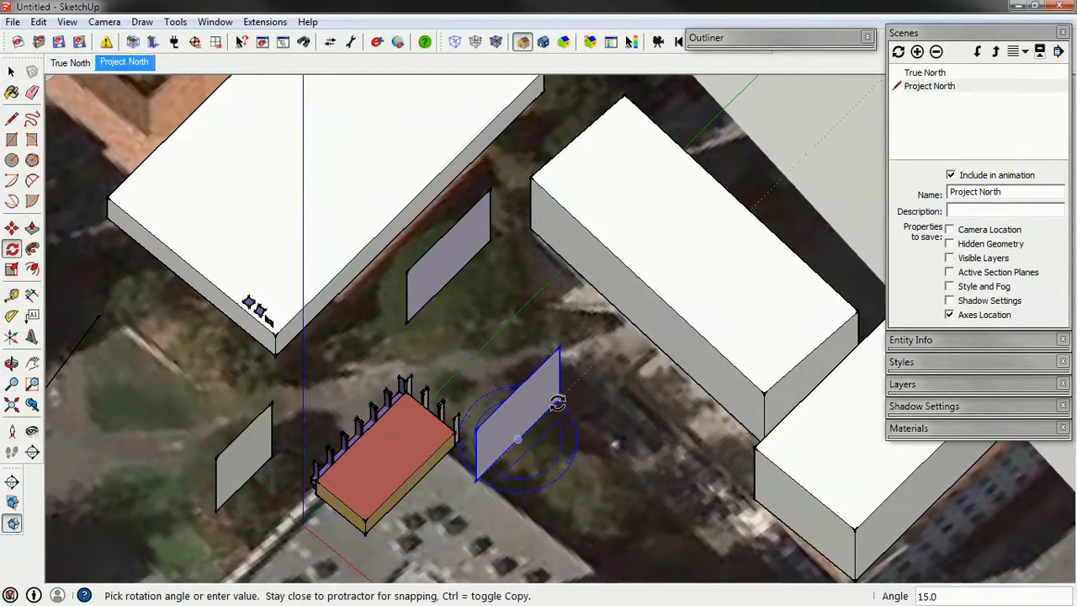
click(554, 484)
key(space)
Shorten the rotated shading surface along its length by a scale factor of 0.62 and shift it slightly.
scroll(556, 489, up, 3)
key(s)
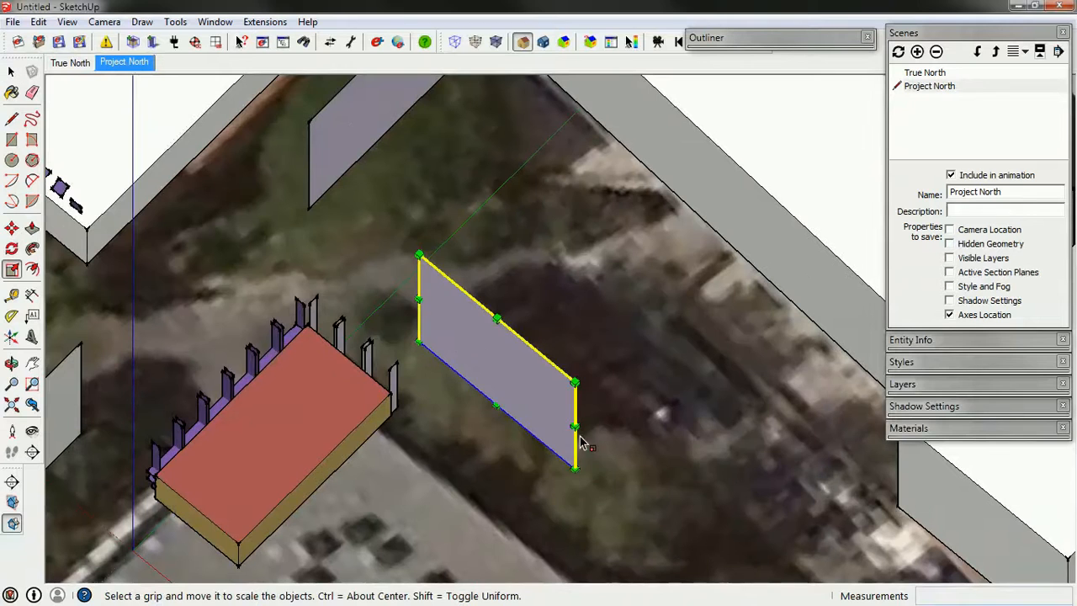
drag(576, 427, 516, 376)
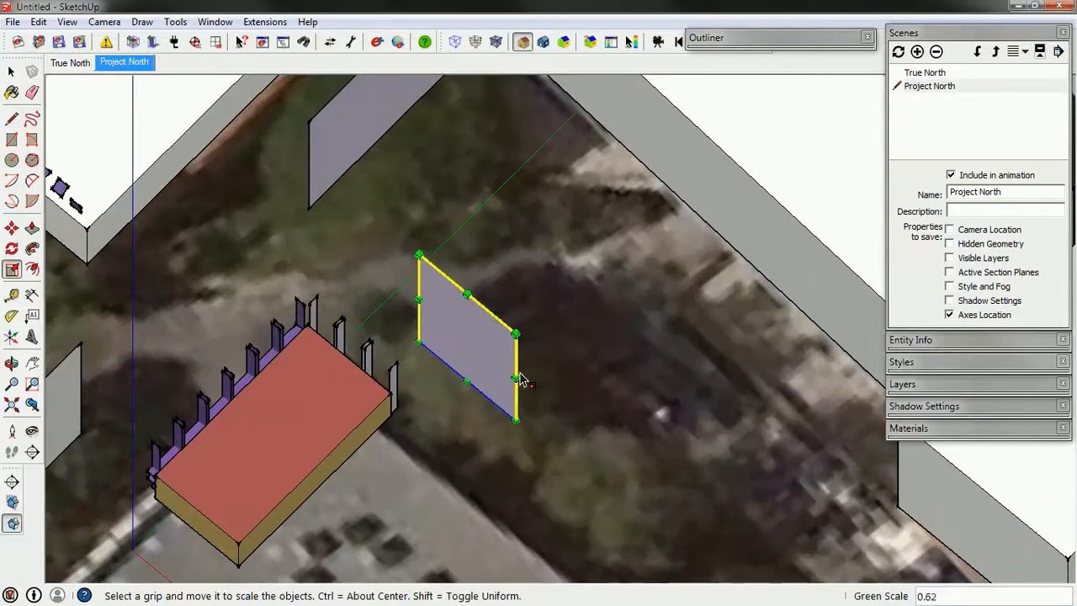
middle_drag(520, 379, 528, 401)
key(m)
click(553, 390)
click(561, 392)
key(space)
Examine the arrangement of context masses and shading surfaces around the building model from several angles.
scroll(672, 370, down, 2)
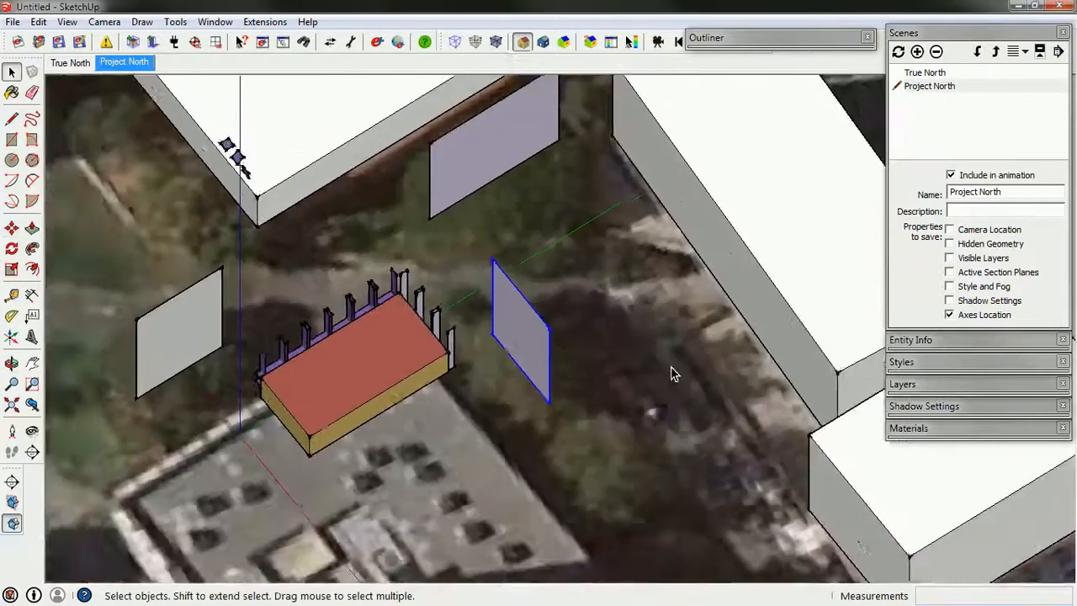
scroll(672, 370, down, 3)
middle_drag(488, 337, 642, 396)
scroll(608, 391, down, 2)
middle_drag(586, 434, 566, 383)
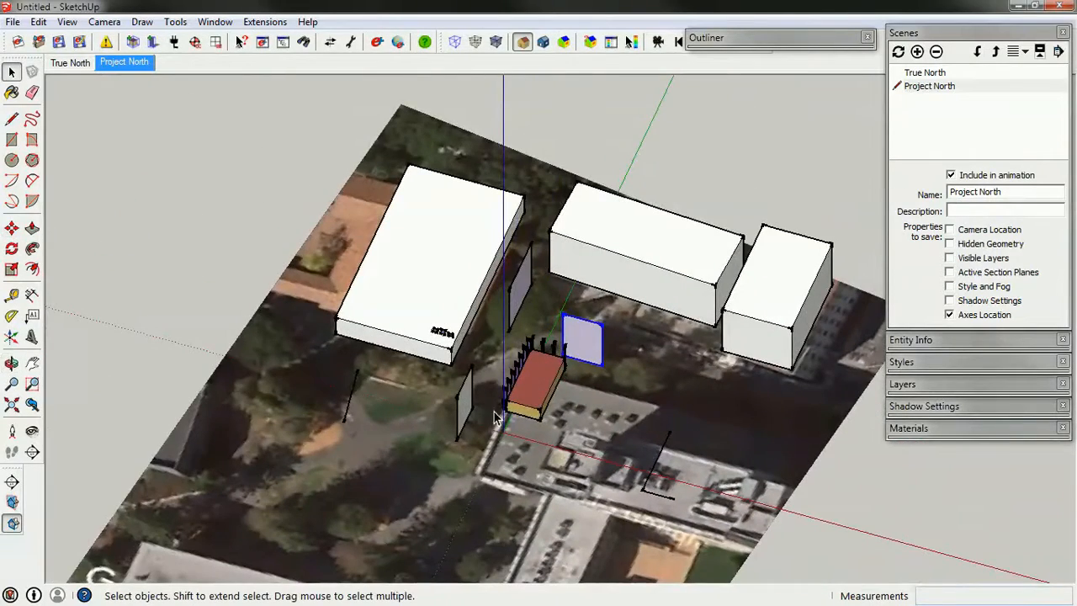
middle_drag(581, 378, 499, 299)
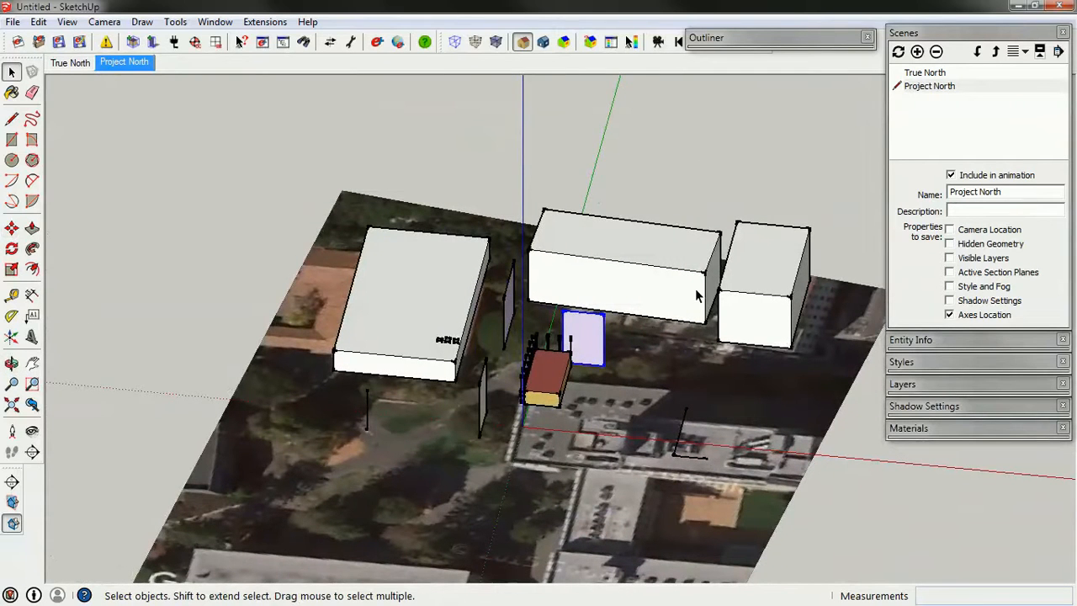
middle_drag(549, 309, 588, 279)
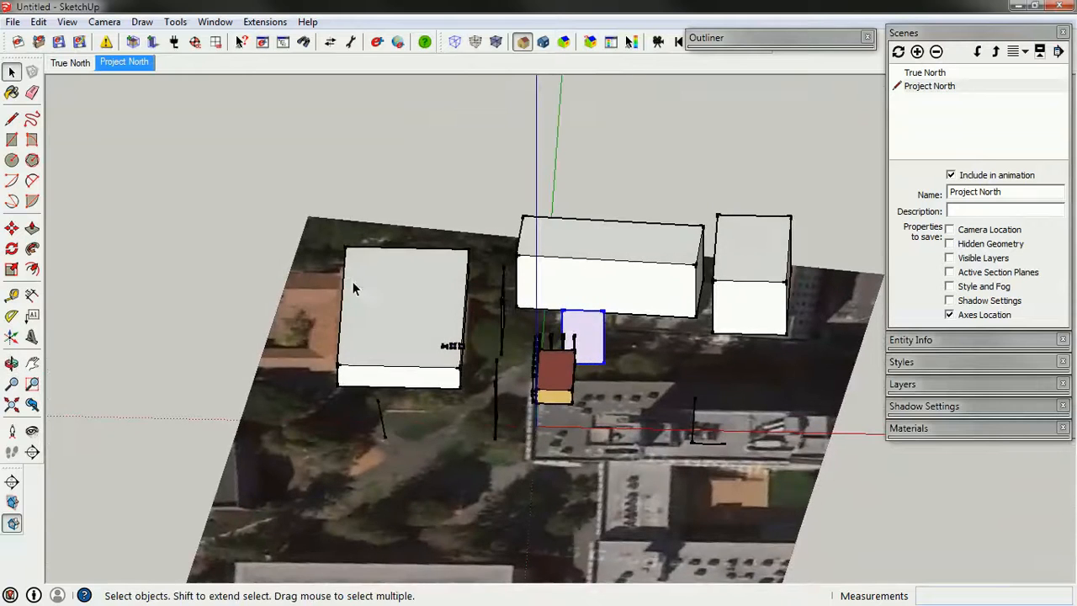
middle_drag(353, 289, 302, 341)
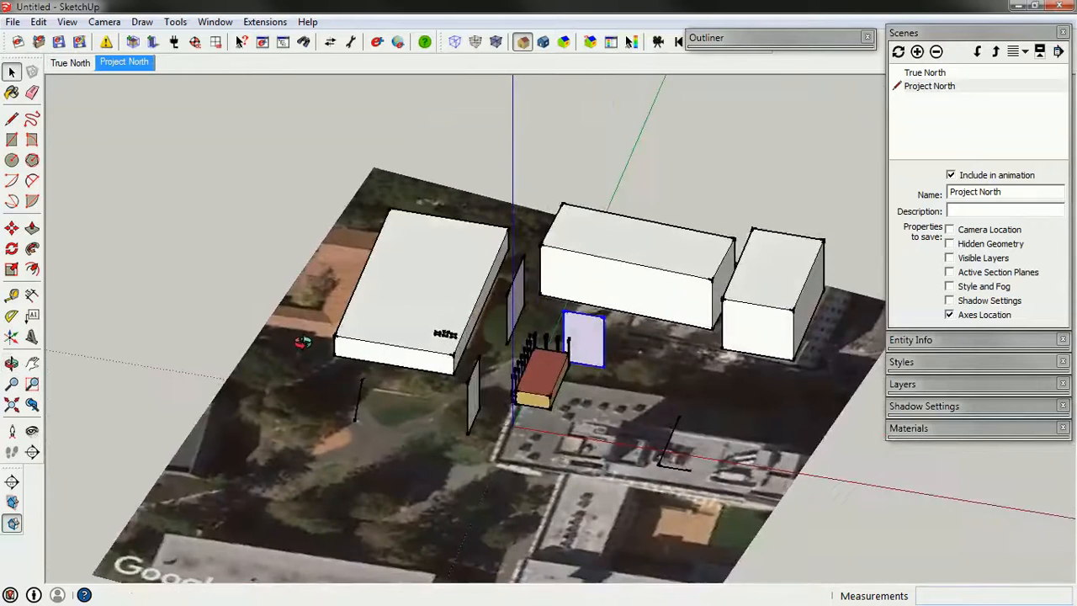
scroll(517, 175, up, 3)
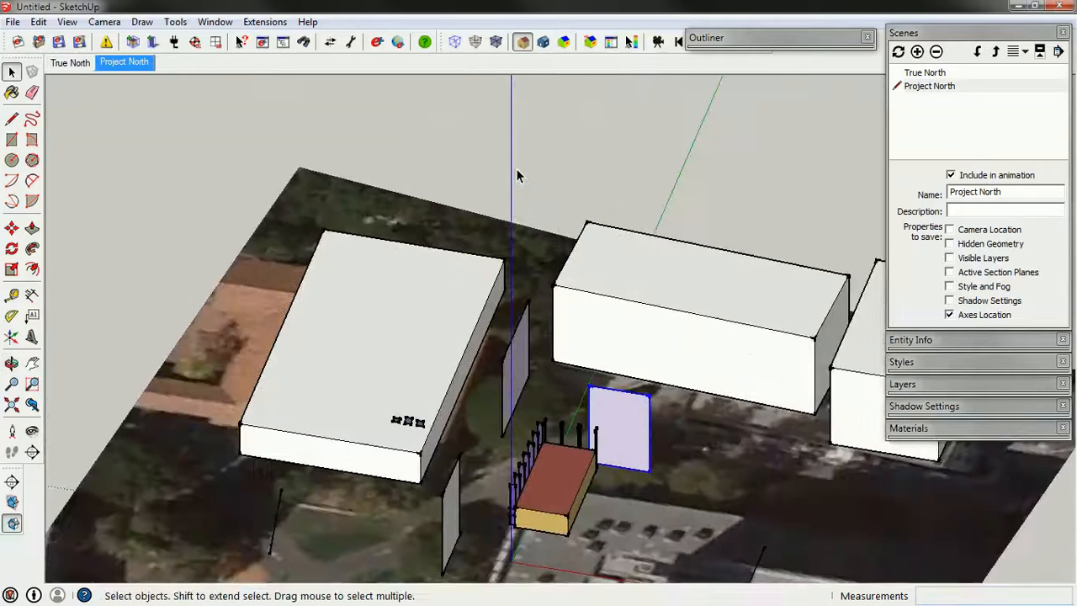
Delete the top and bottom faces of the tile-roofed building's mass, leaving only its side walls.
click(345, 295)
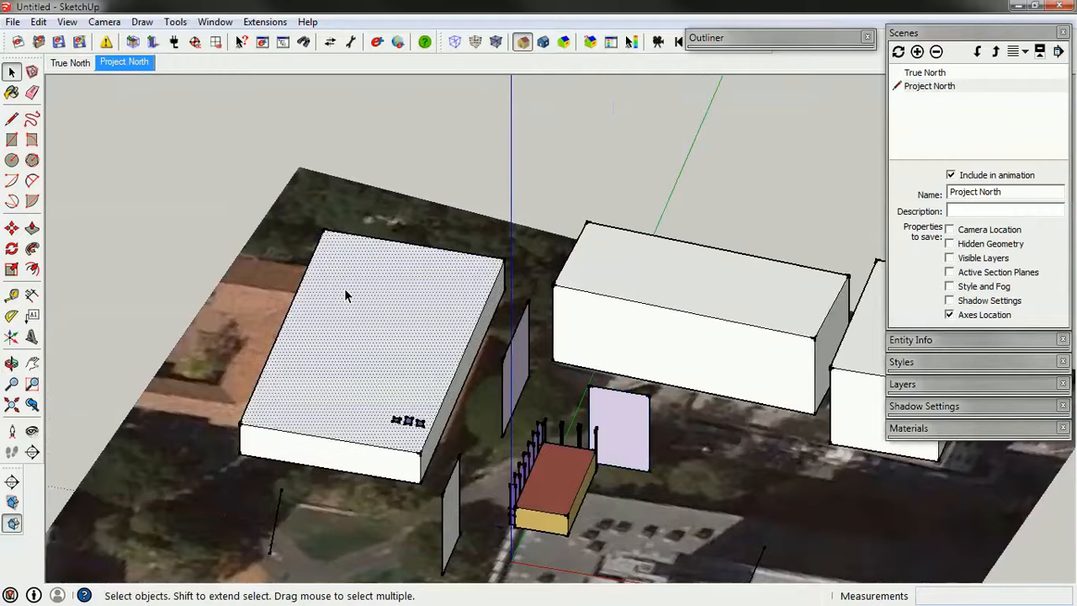
key(Delete)
click(356, 309)
key(Delete)
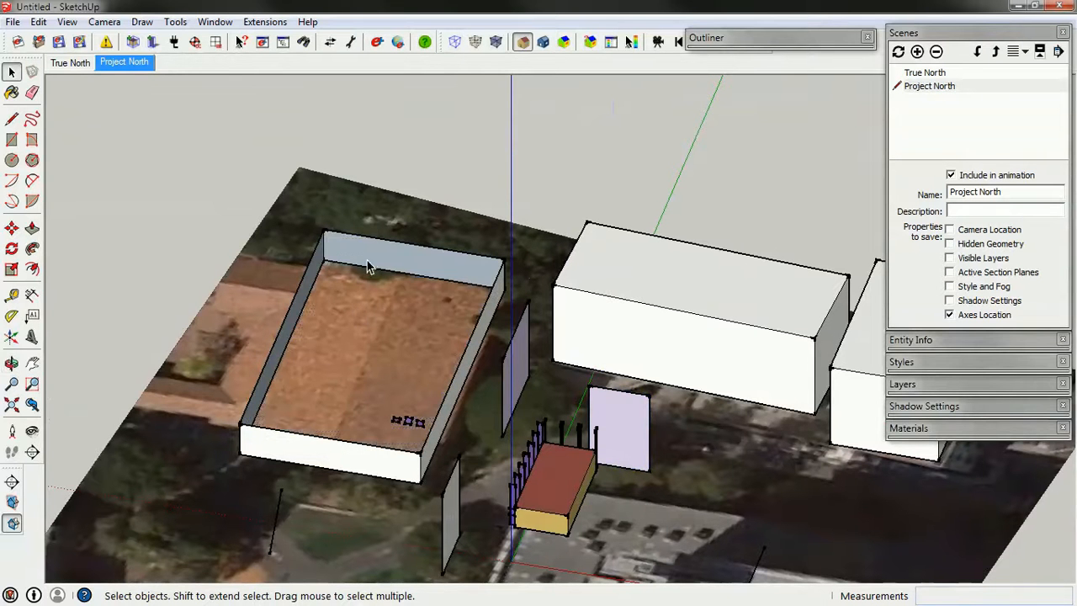
Delete the rear wall and the outer side wall of the block over the orange-roofed building.
click(314, 278)
key(Delete)
drag(340, 286, 284, 216)
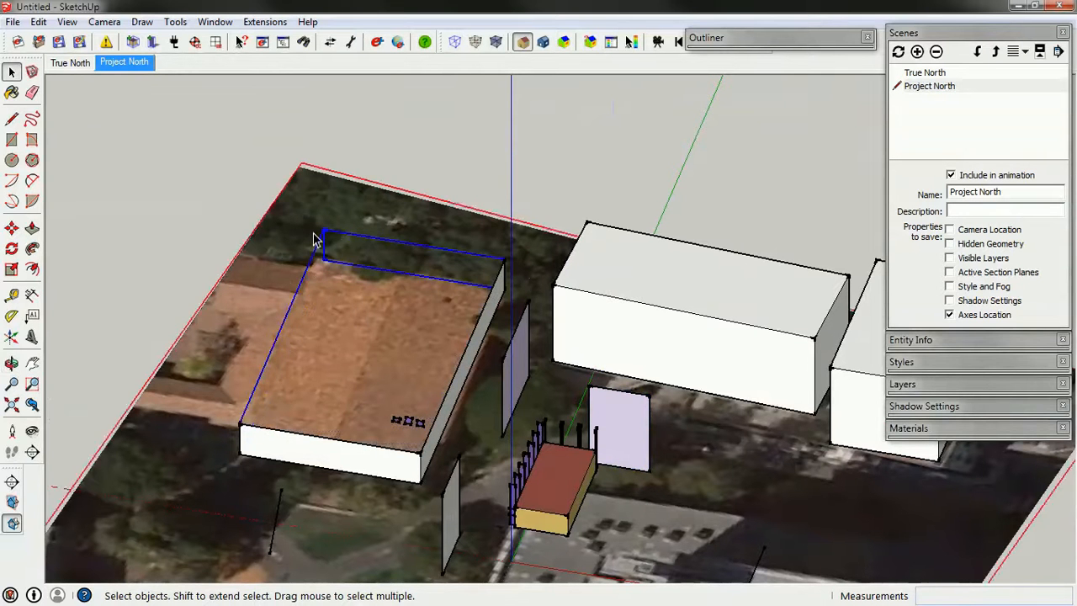
scroll(362, 422, up, 1)
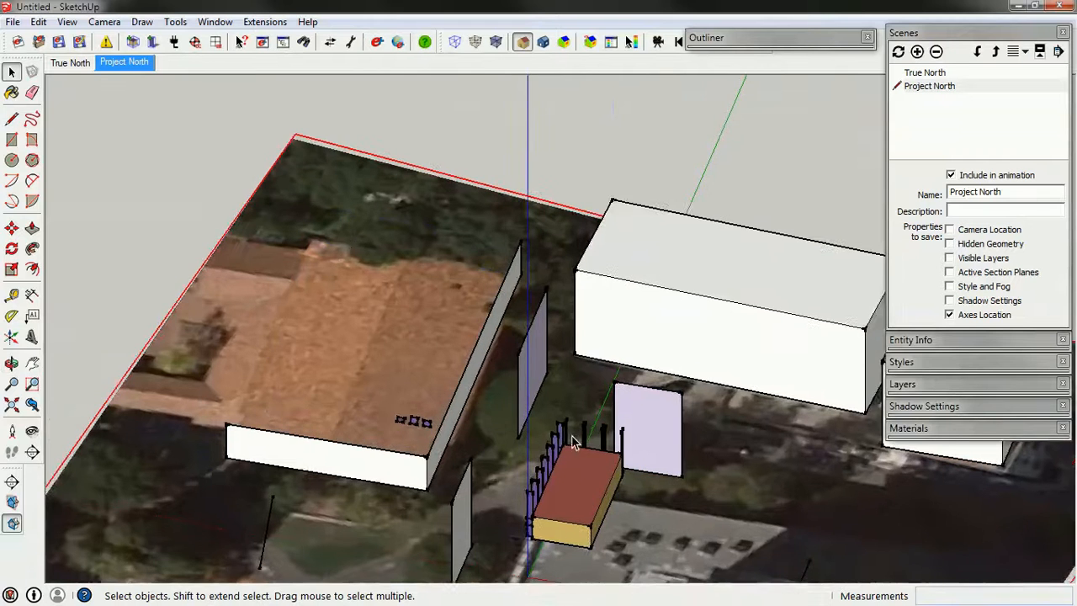
Delete the middle block's roof, rear and side walls and base face, leaving only the wall facing the small building.
scroll(340, 227, down, 2)
click(762, 259)
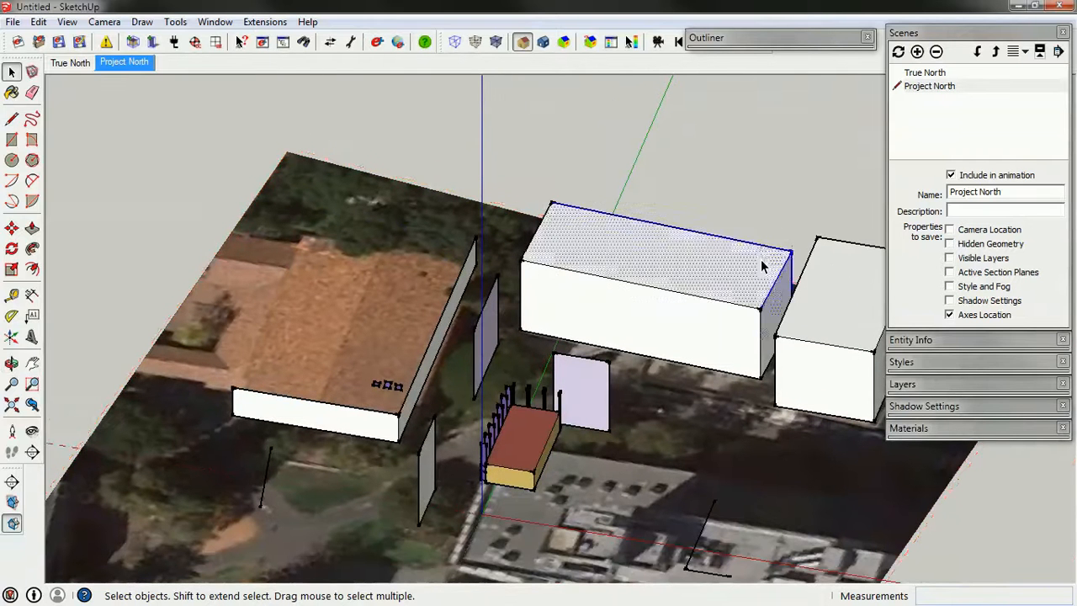
key(Delete)
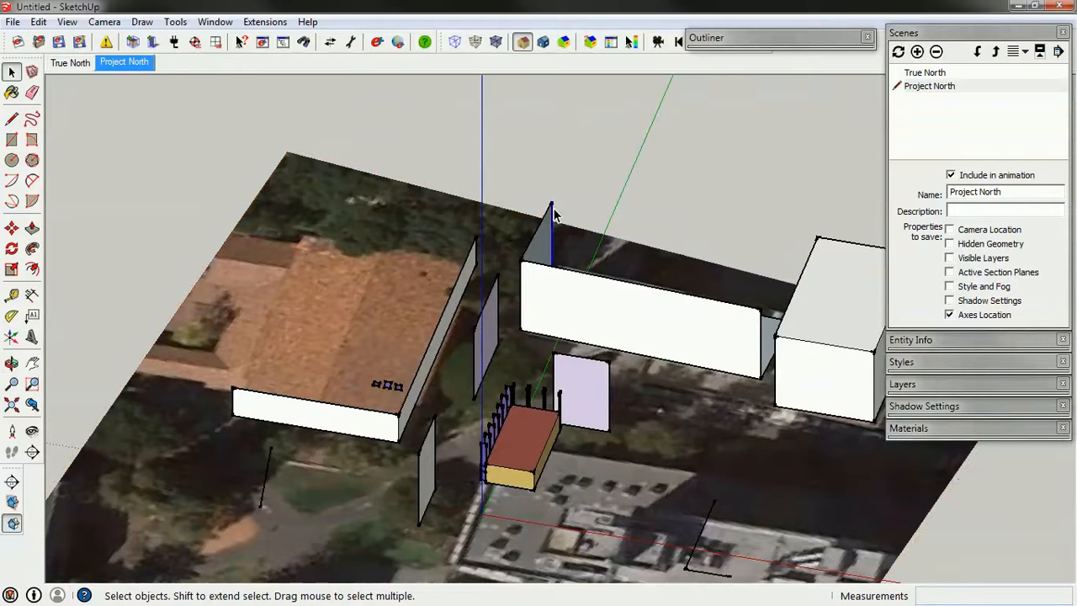
middle_drag(549, 210, 698, 286)
click(711, 278)
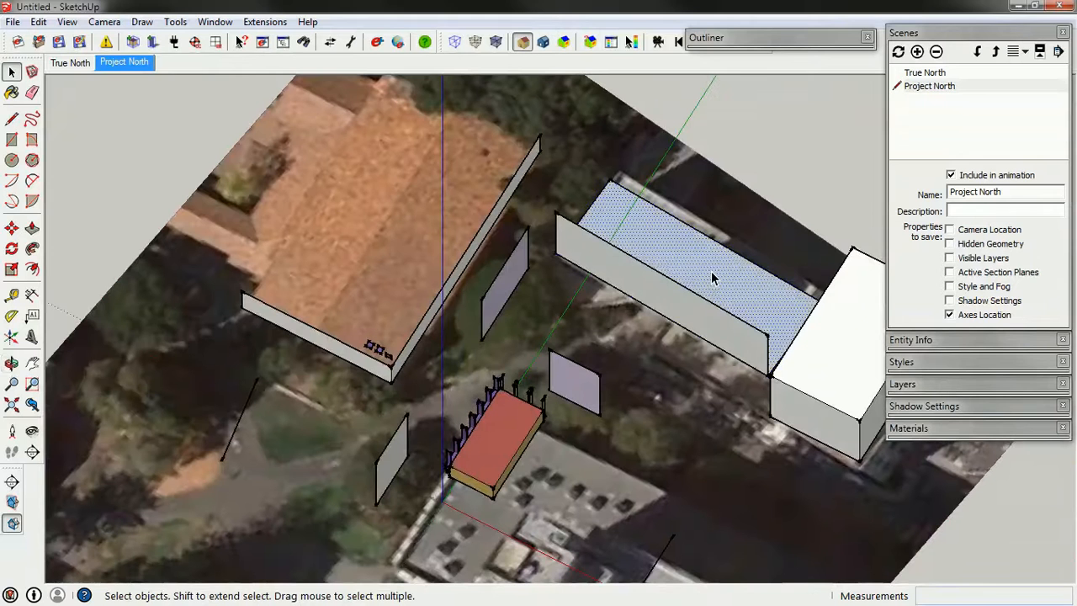
key(Delete)
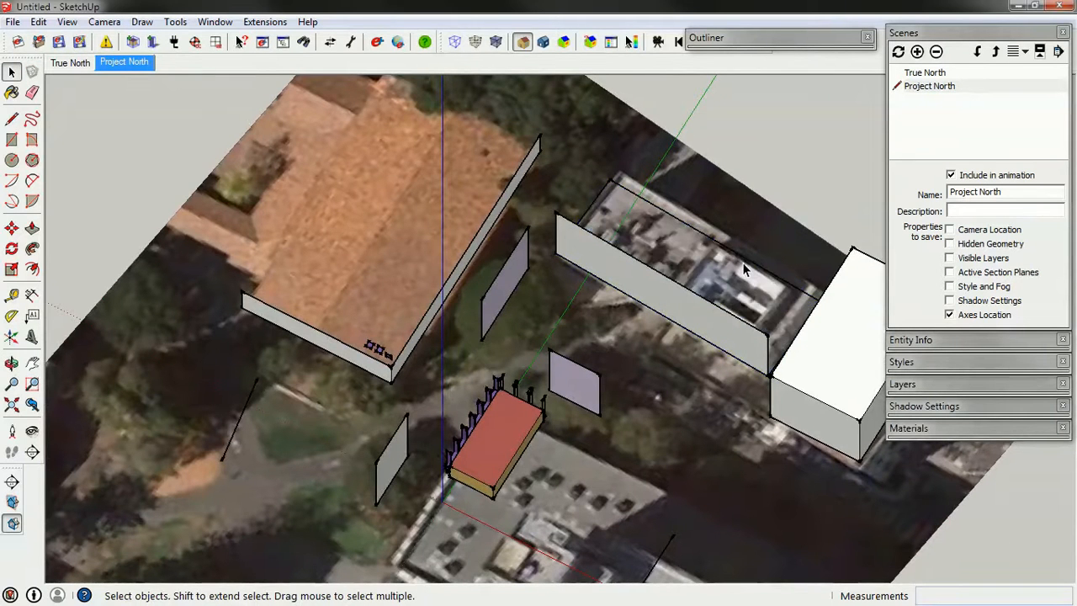
key(Delete)
scroll(473, 190, down, 2)
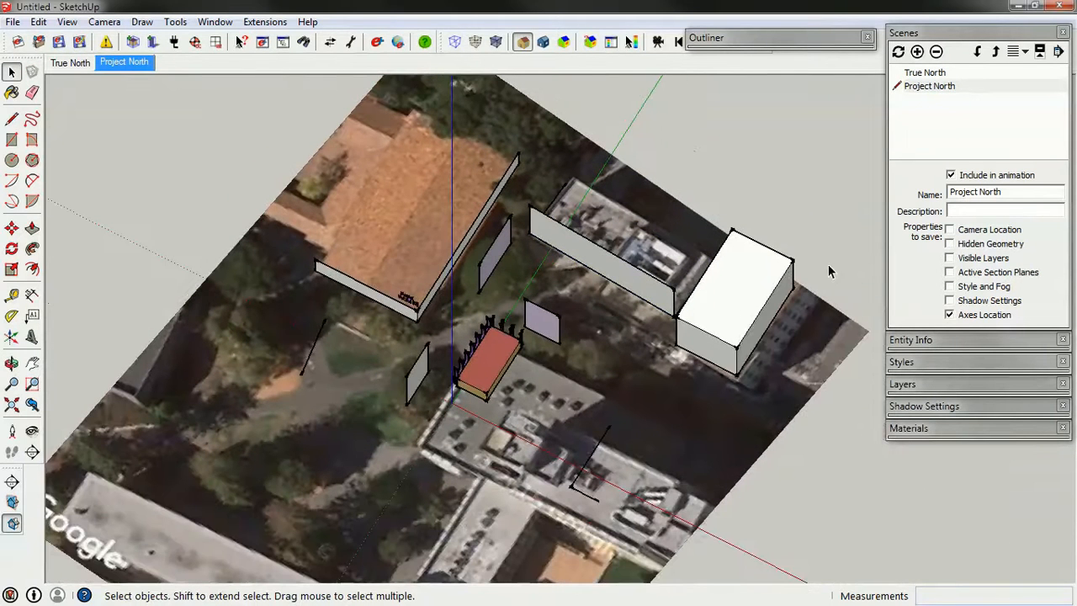
Delete all faces and edges of the easternmost block and the leftover base edges of the middle block.
drag(784, 246, 784, 247)
key(Delete)
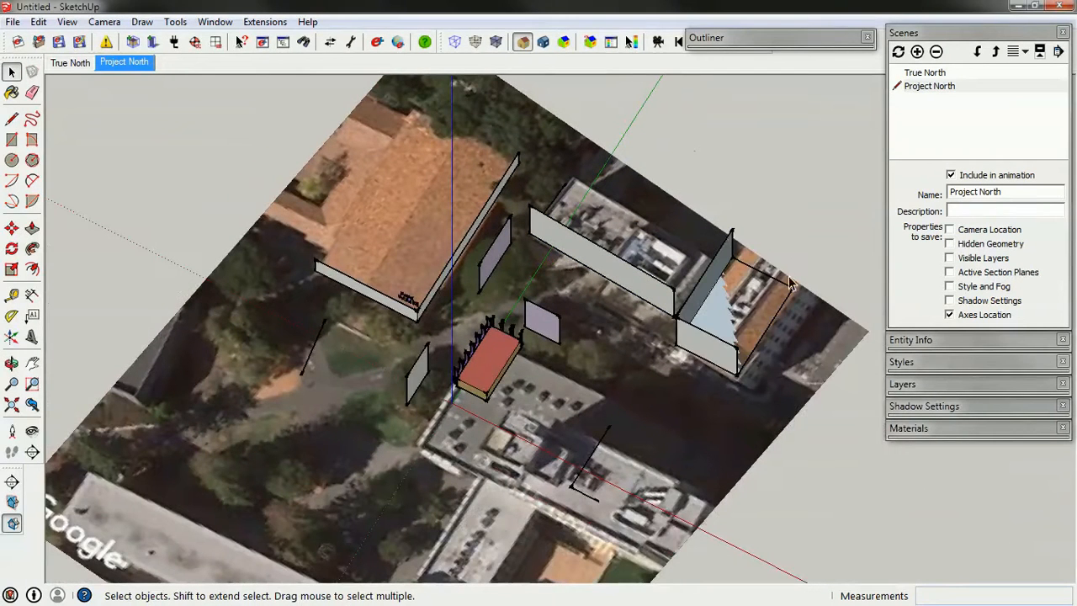
click(733, 240)
key(Delete)
middle_drag(719, 263, 598, 347)
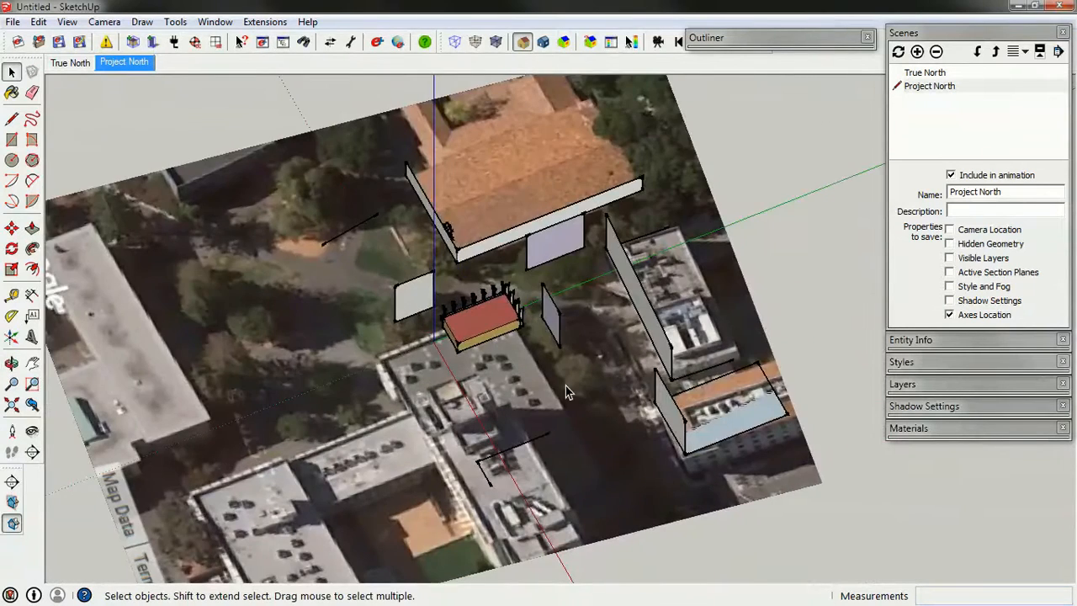
middle_drag(566, 385, 741, 385)
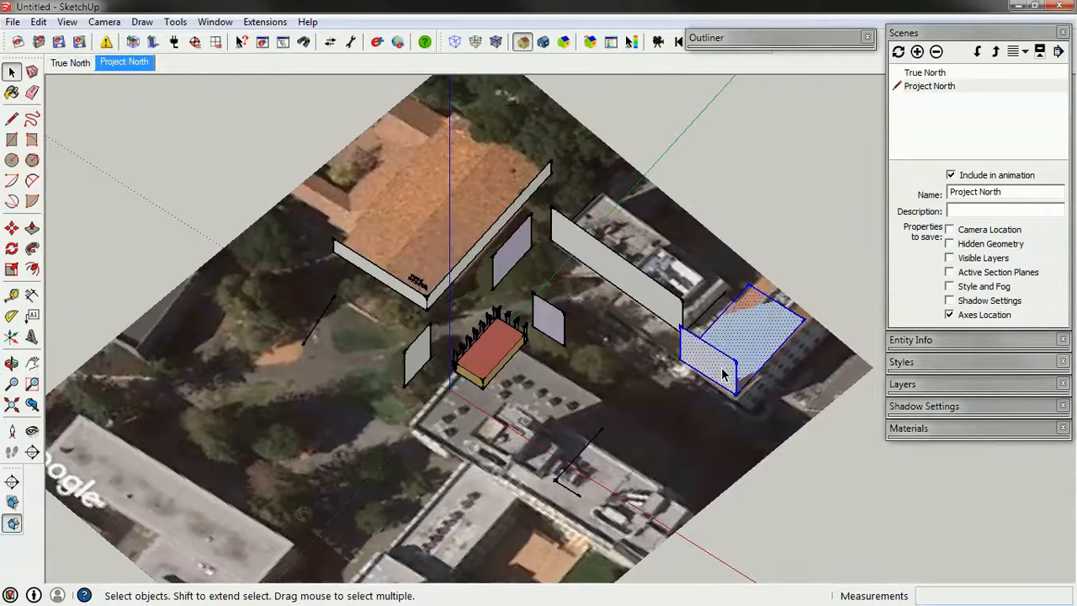
key(Delete)
click(591, 210)
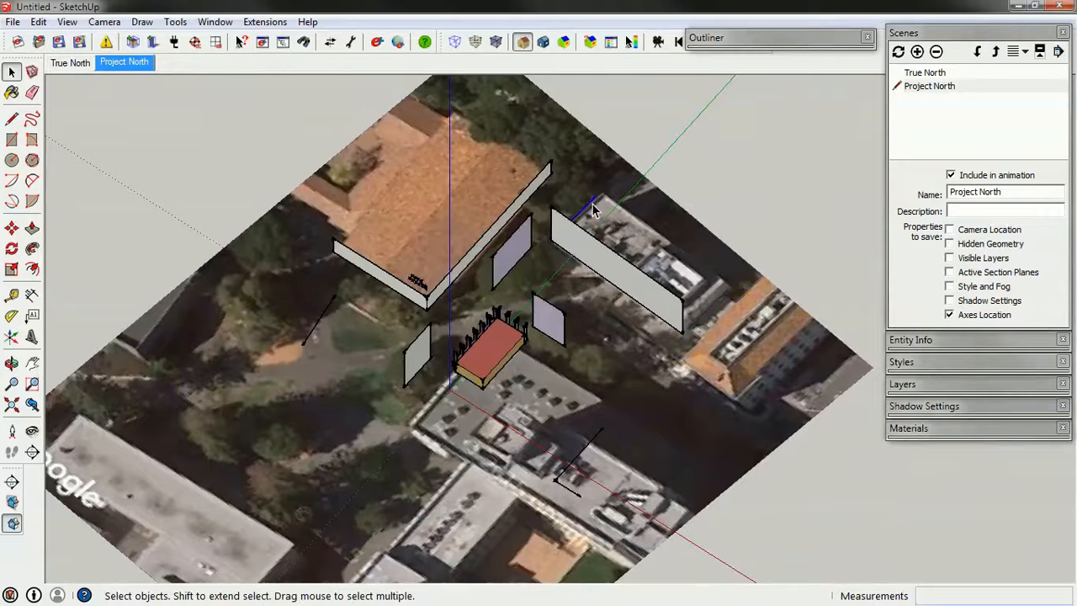
Cut the remaining context walls and the three freestanding tree panels out of the model.
click(596, 266)
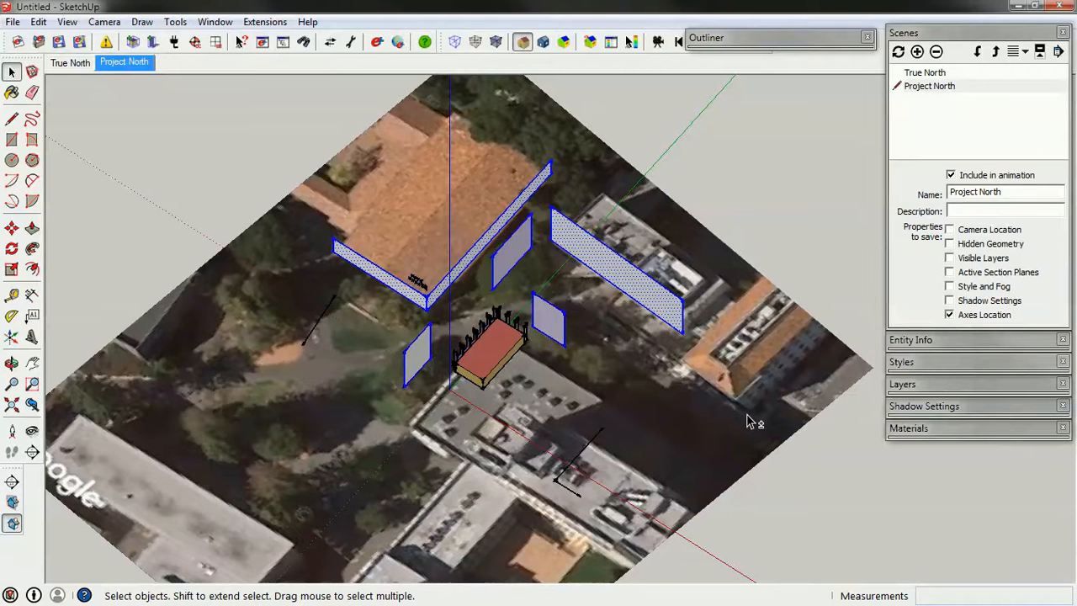
middle_drag(735, 440, 703, 357)
key(Delete)
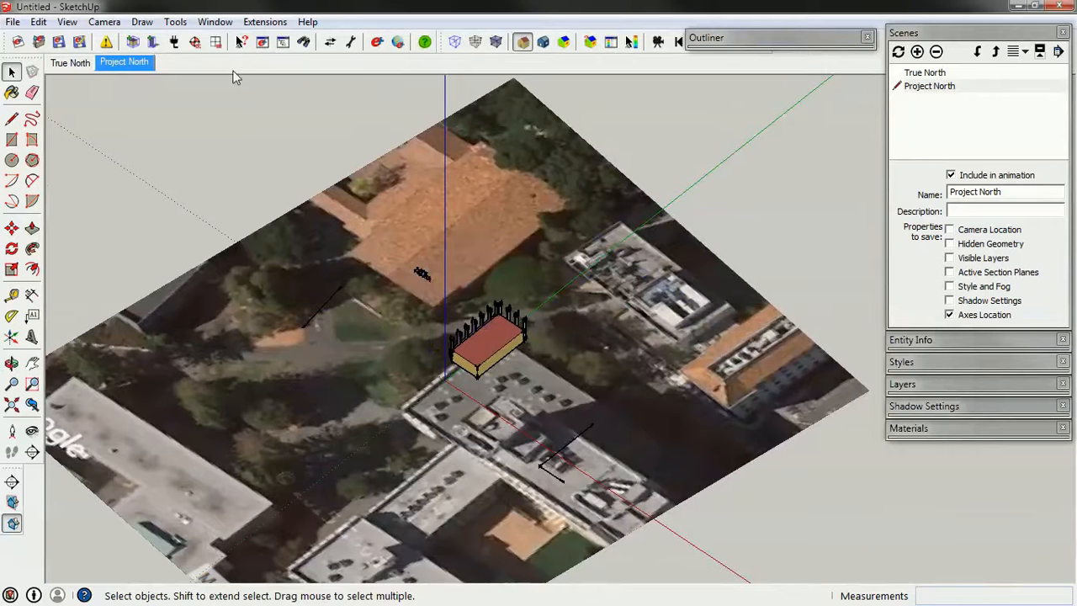
Create a new shading group near the orange-roofed building's corner and paste the cut surfaces in place inside it.
click(153, 41)
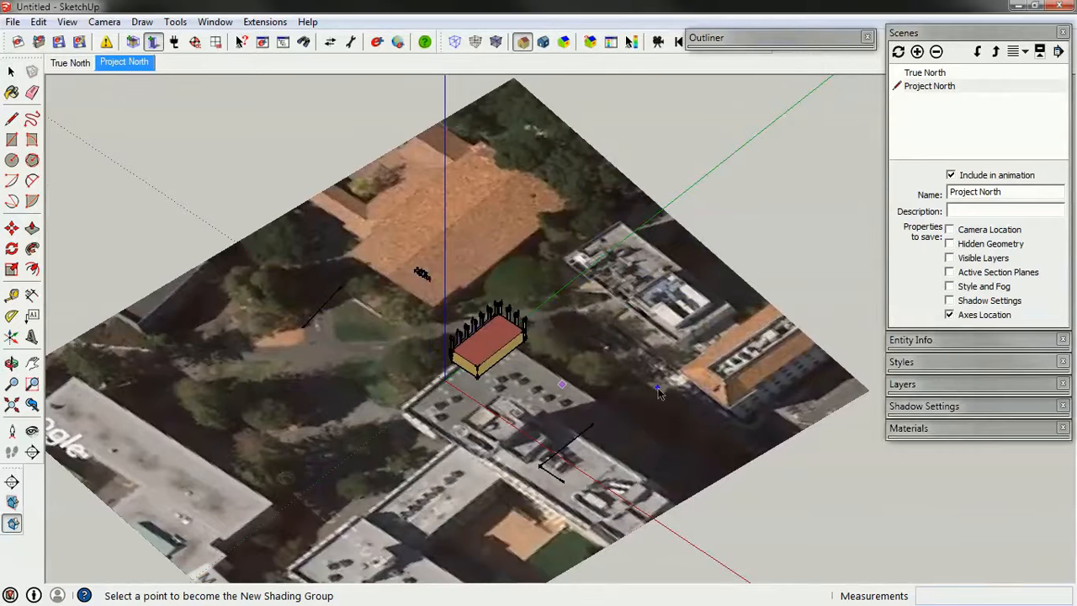
click(423, 311)
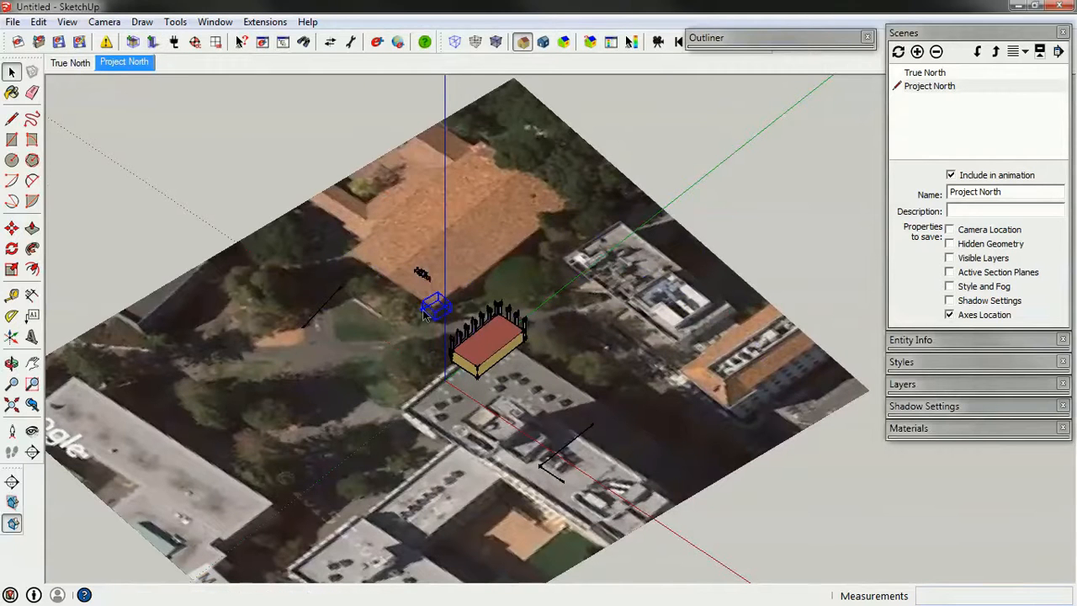
double_click(422, 310)
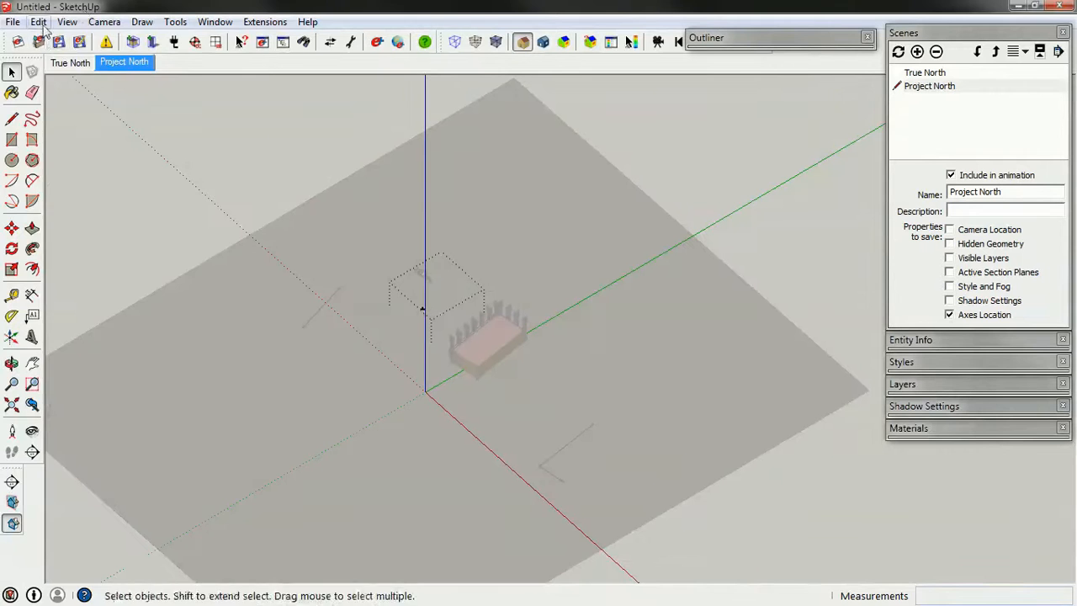
click(39, 22)
click(68, 135)
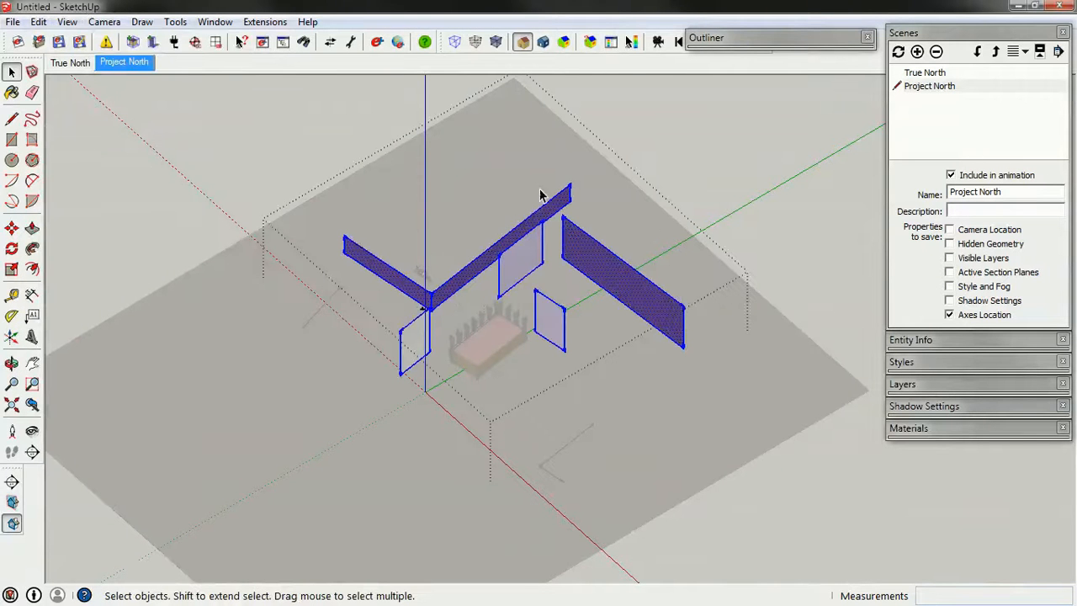
Explode the three tree panels inside the shading group.
click(495, 264)
scroll(516, 283, up, 2)
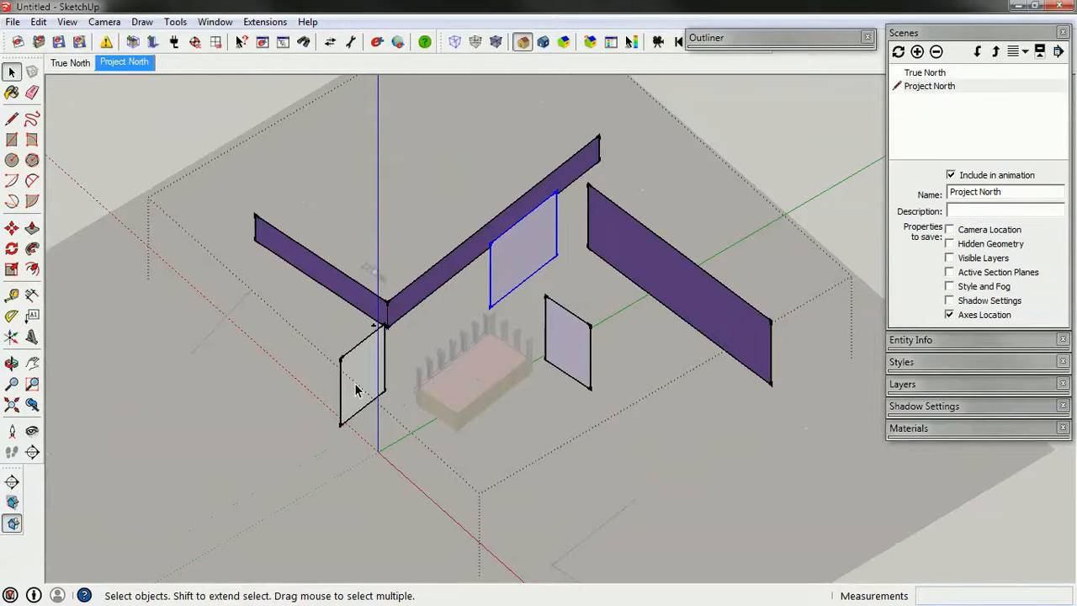
right_click(573, 346)
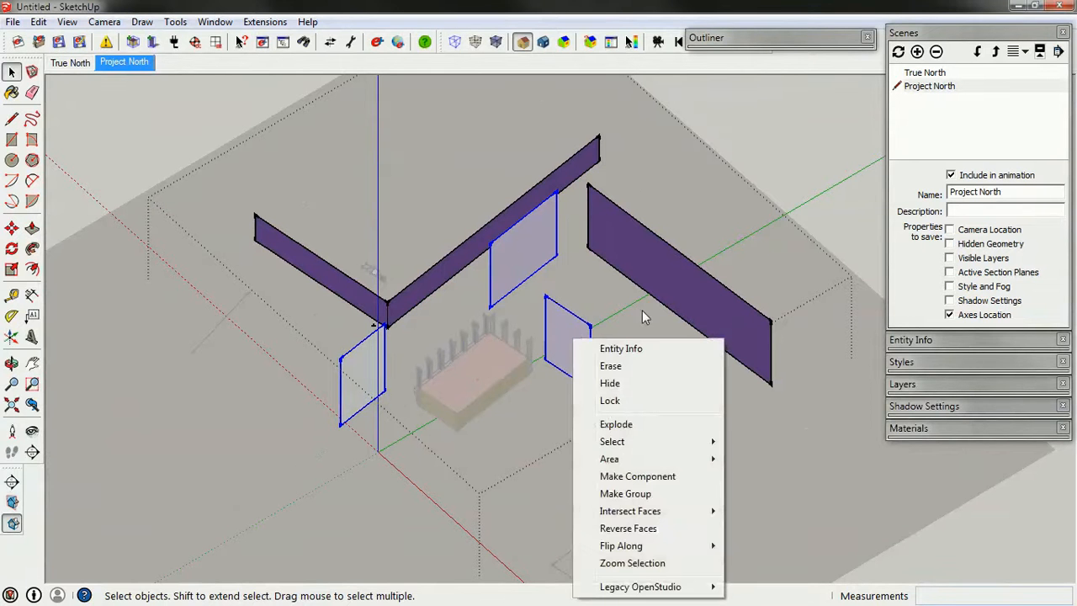
click(638, 426)
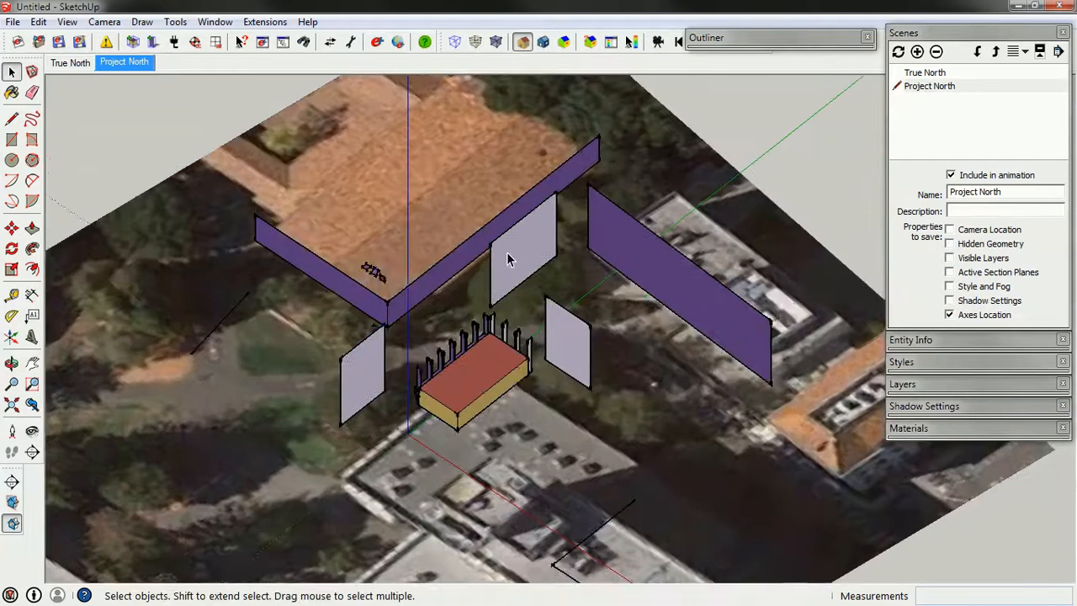
Move the three small objects from the orange roof to the front corner of the small building's red roof.
middle_drag(510, 252, 284, 389)
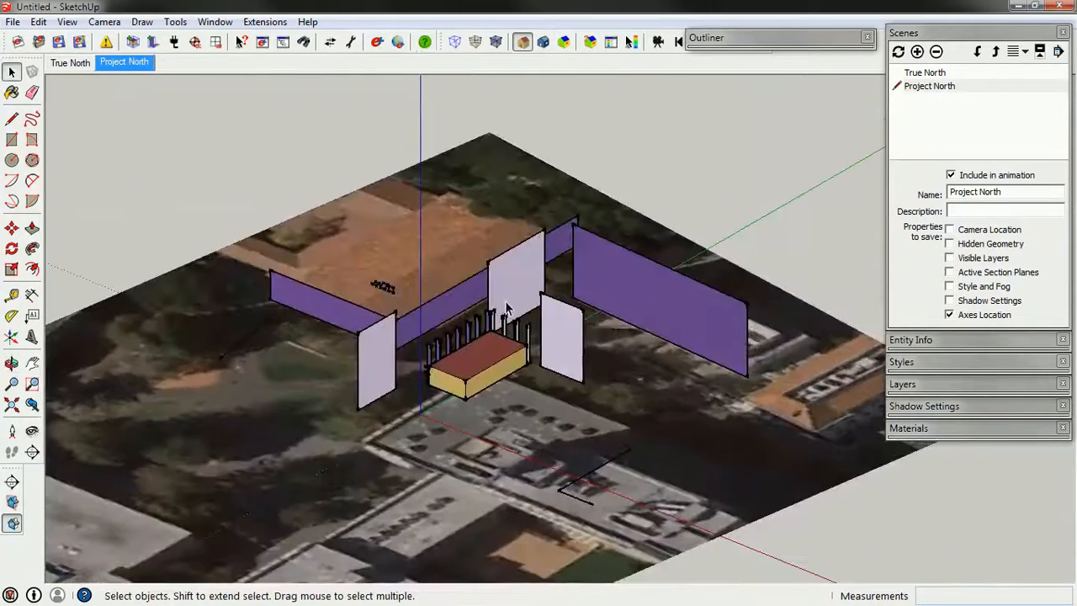
scroll(376, 367, up, 2)
middle_drag(493, 295, 377, 362)
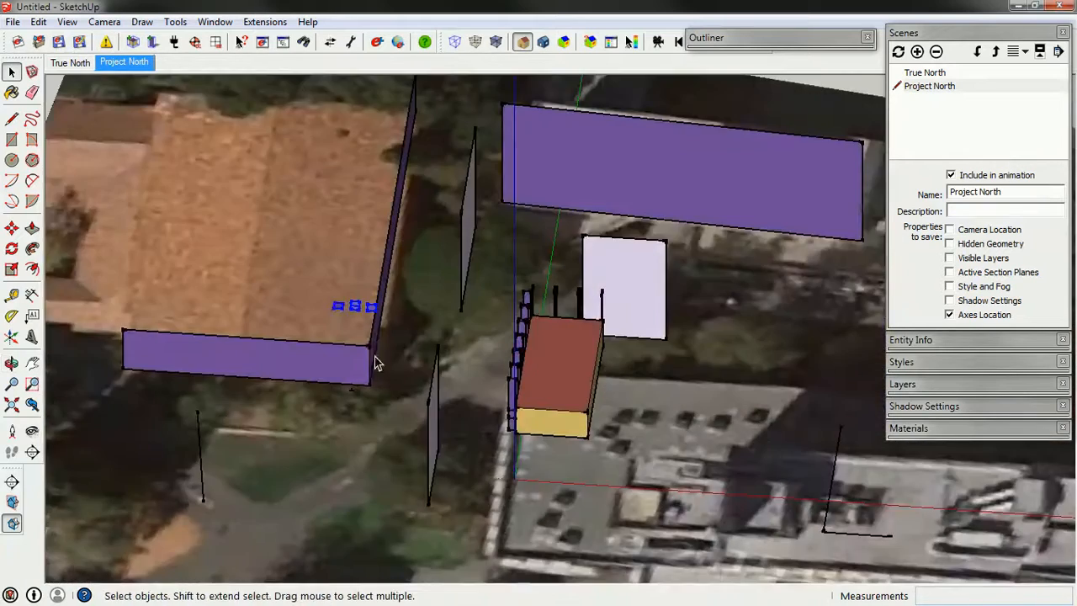
scroll(376, 362, up, 4)
key(m)
click(390, 265)
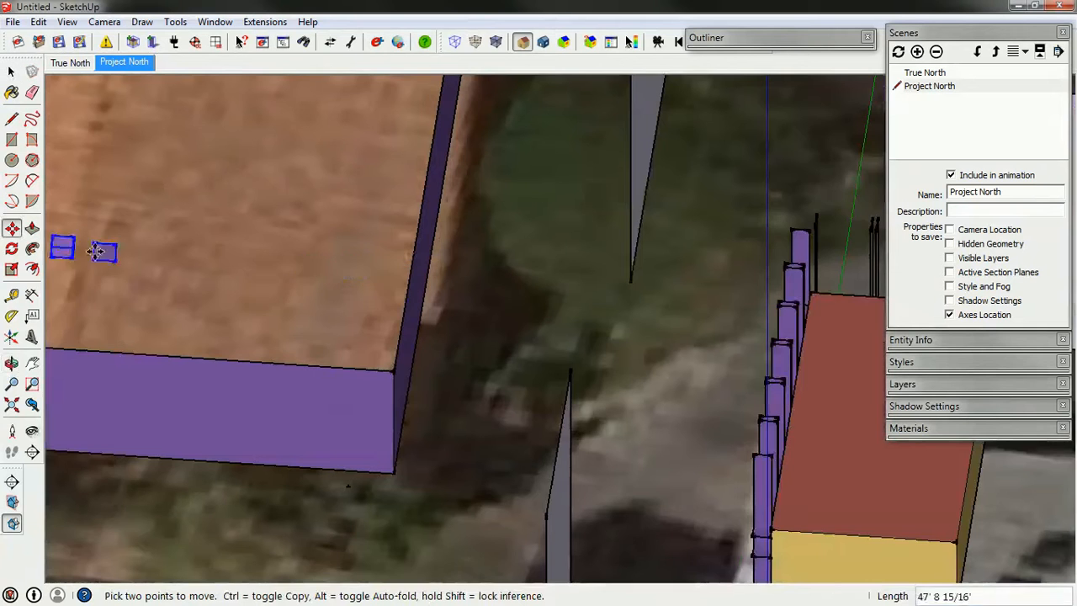
scroll(101, 251, down, 2)
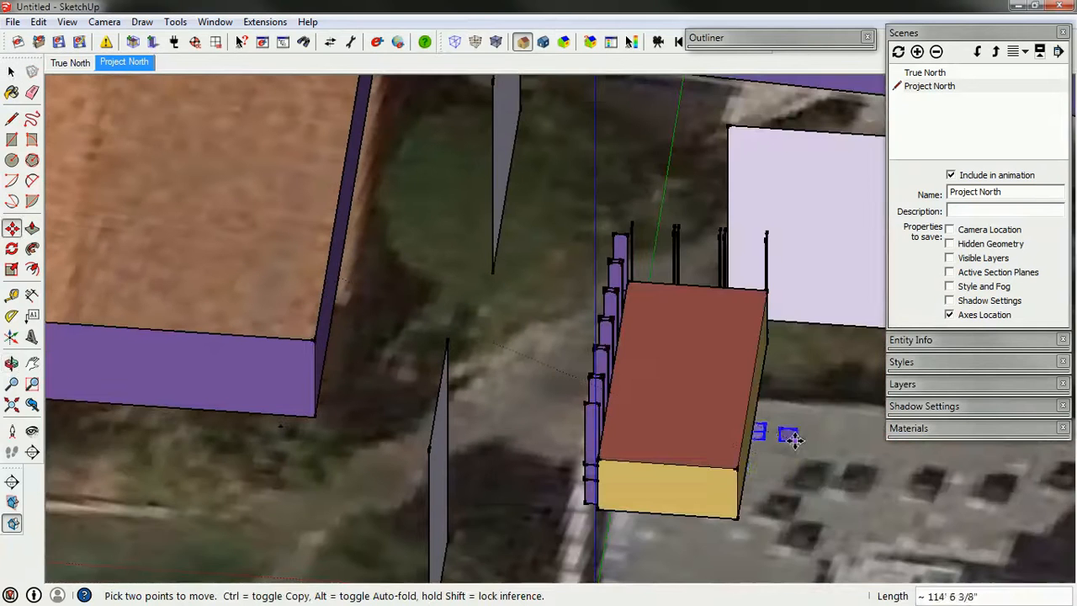
click(733, 464)
key(space)
Raise the three small objects about 4' 8" straight up above the small building's roof.
middle_drag(750, 495, 446, 474)
scroll(485, 491, up, 4)
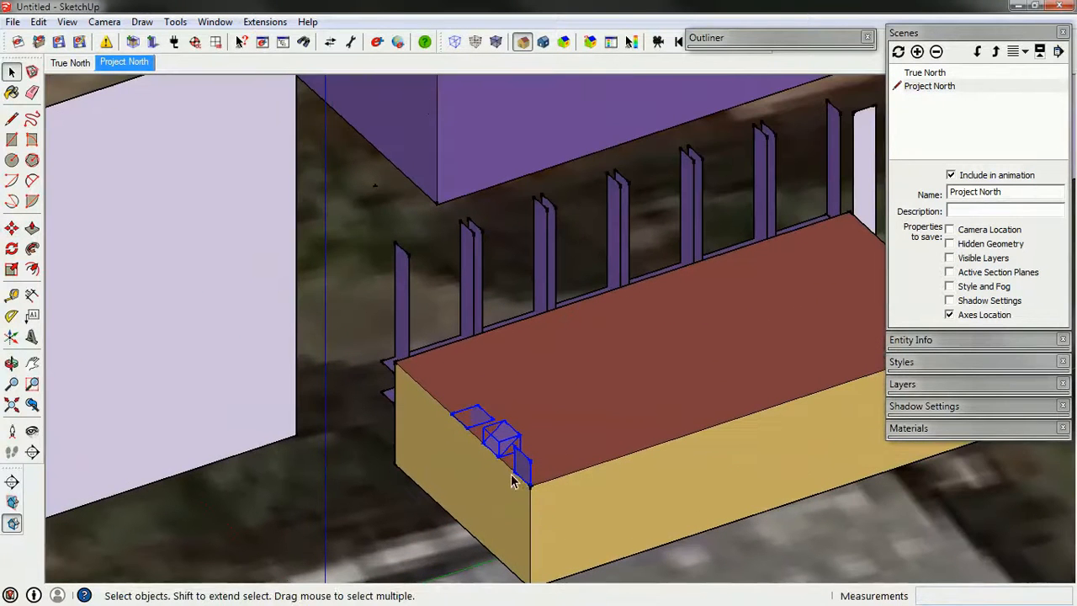
key(m)
click(532, 483)
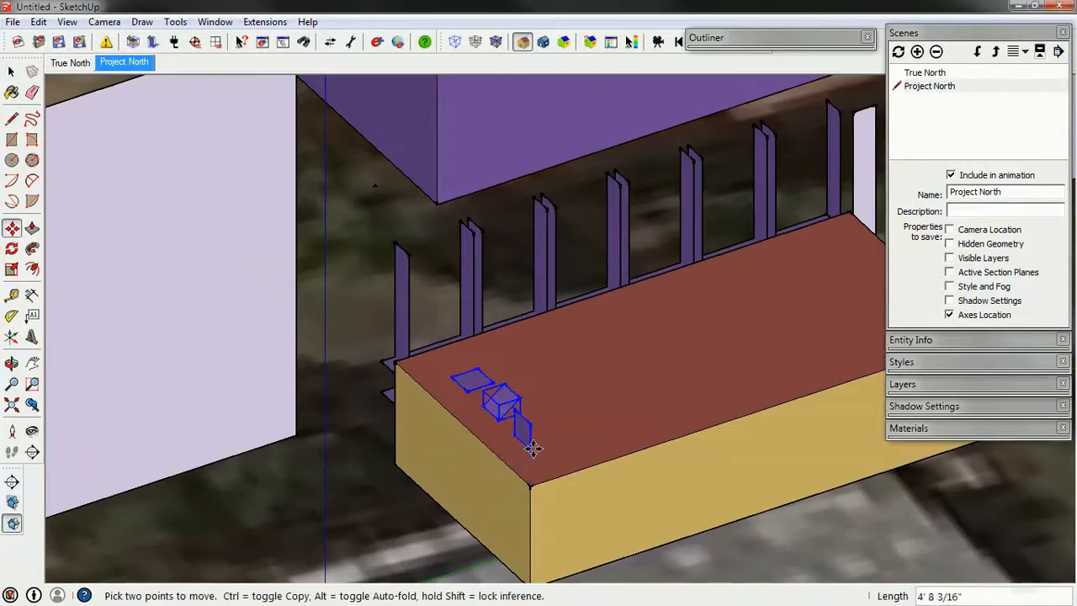
click(533, 448)
key(space)
Save the EnergyPlus input file in the Demo folder under the new name 03_Context.idf.
middle_drag(536, 452, 693, 326)
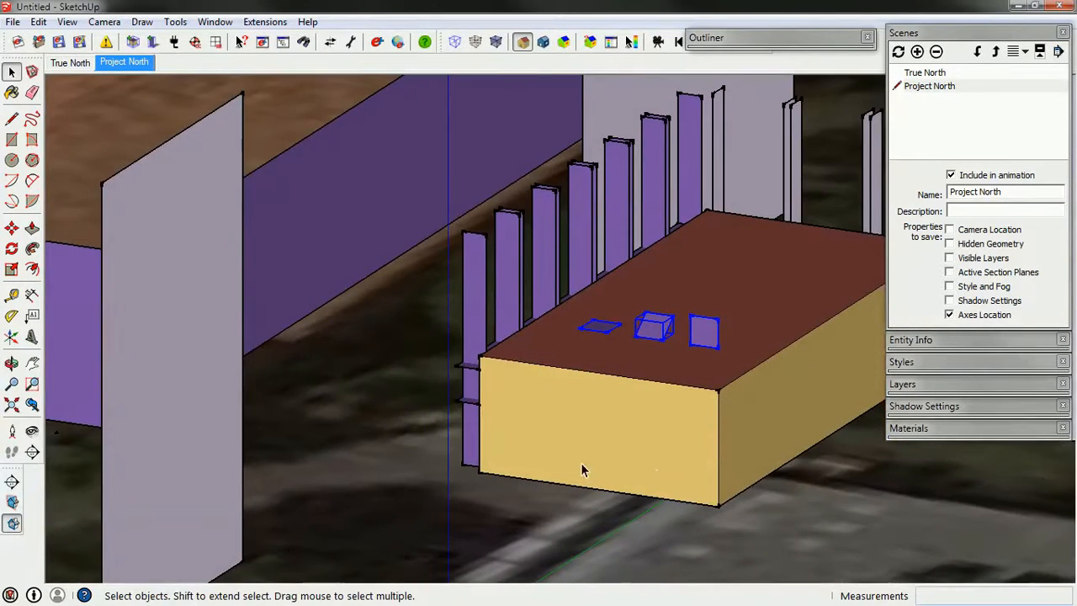
middle_drag(651, 468, 791, 428)
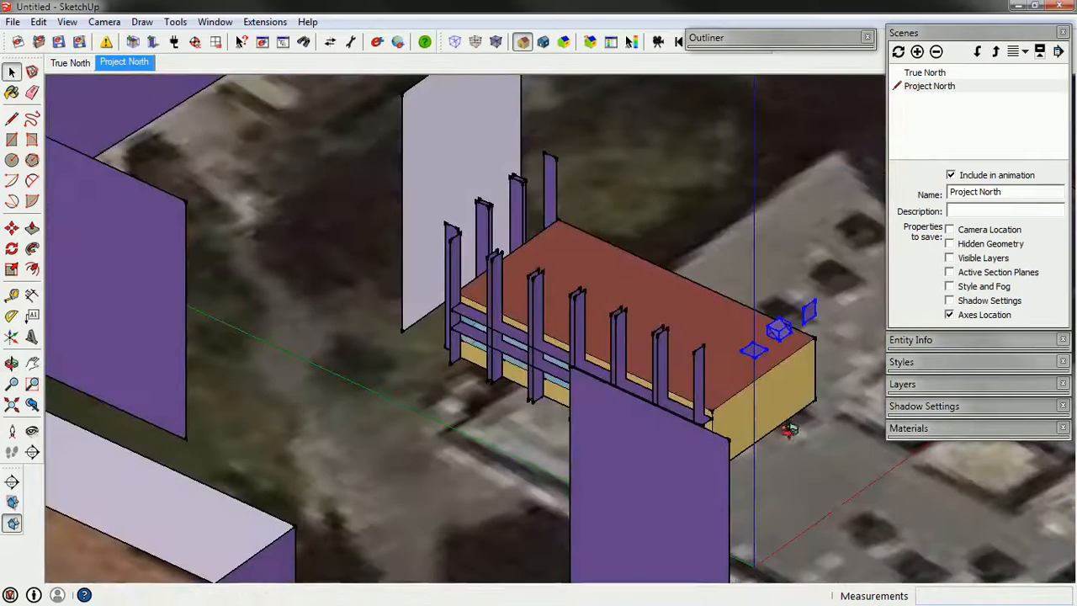
middle_drag(613, 392, 397, 393)
click(79, 43)
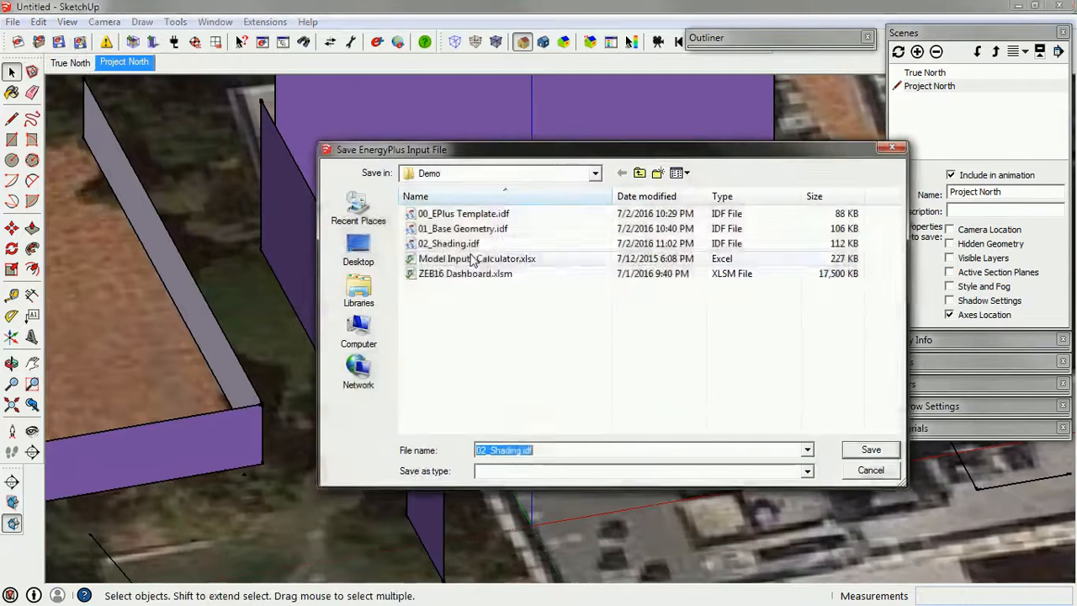
text(03)
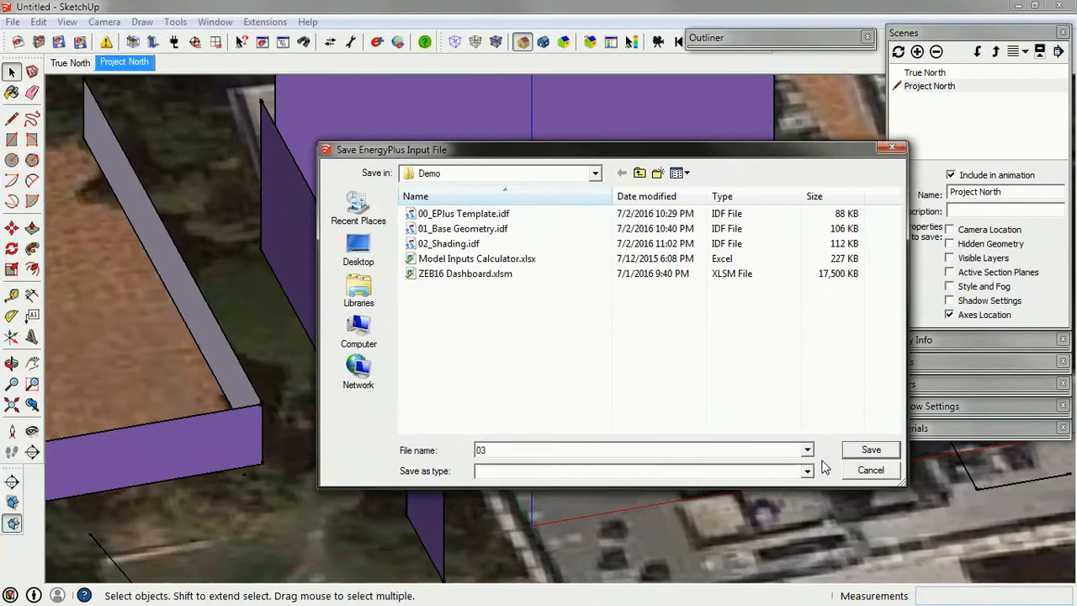
text(_Context)
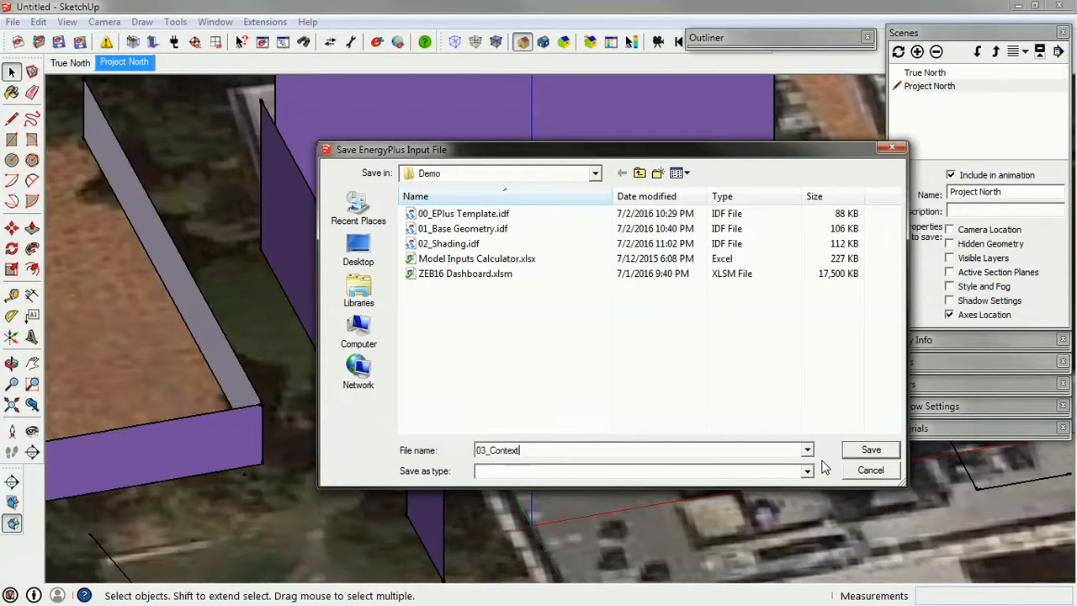
text(.idf)
key(Return)
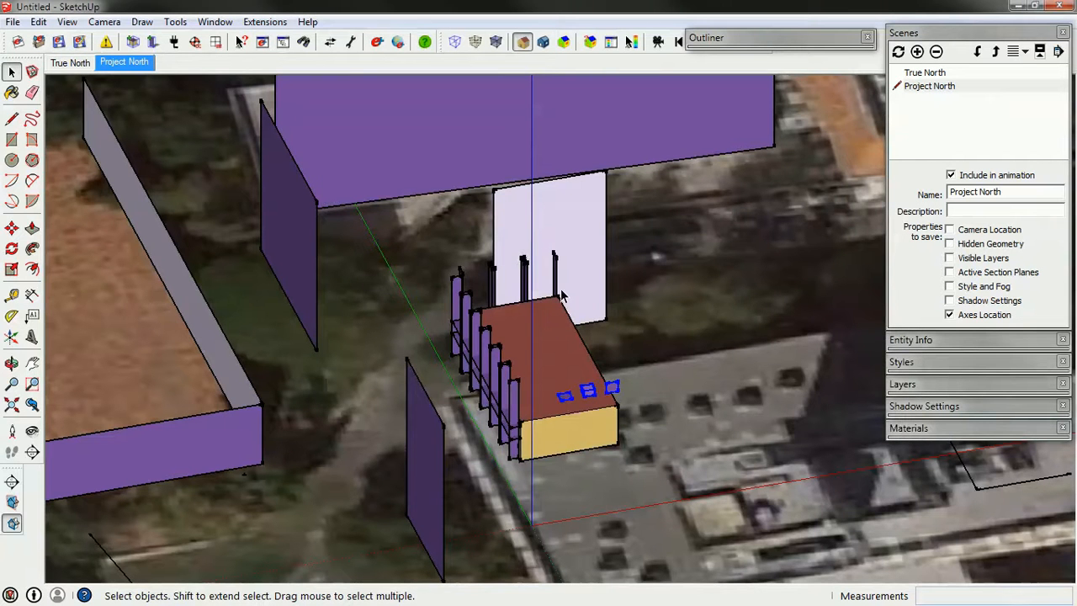
Inspect the EnergyPlus object data of the large neighbouring wall and the three small panels above the red roof.
middle_drag(555, 295, 297, 248)
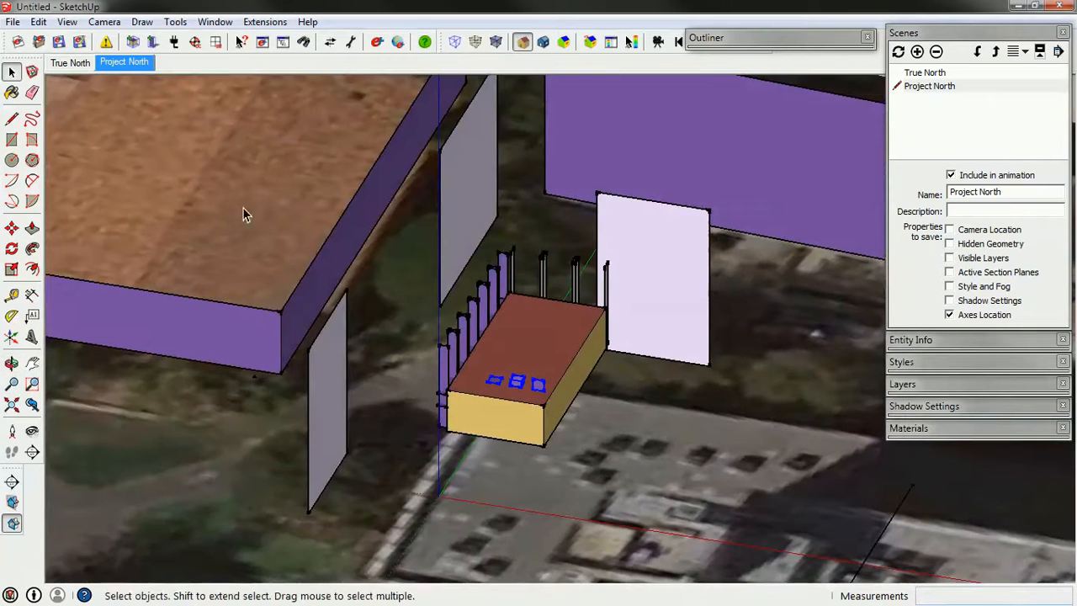
middle_drag(428, 418, 230, 308)
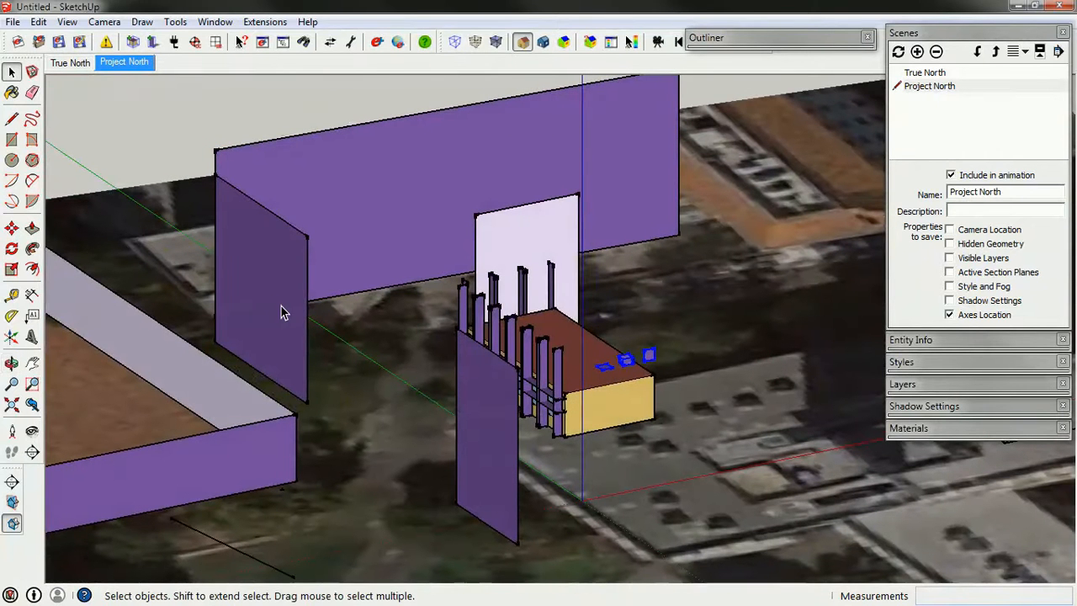
click(241, 43)
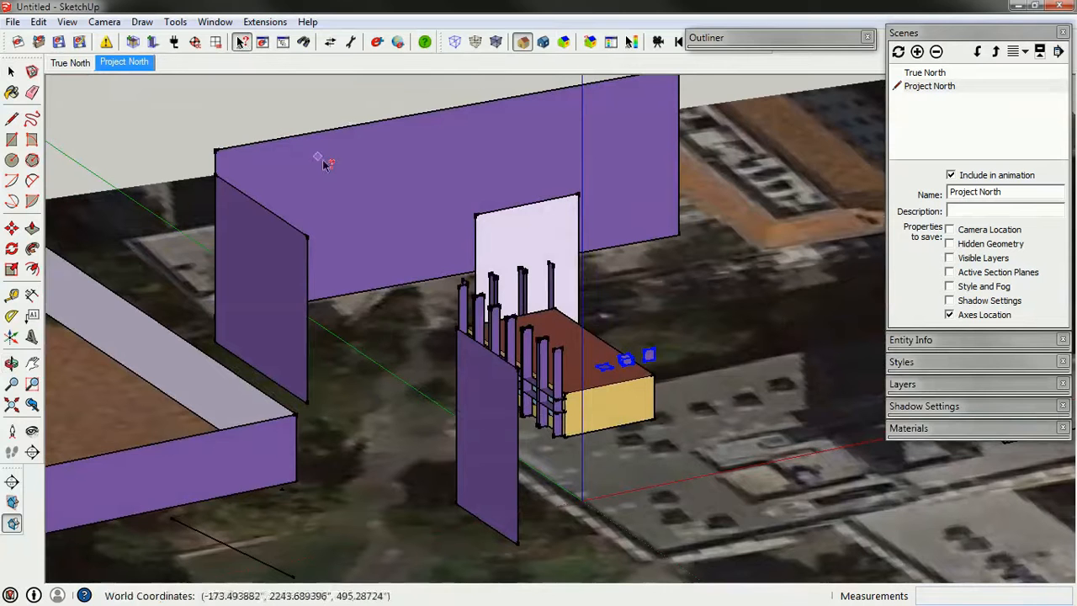
mouse_move(324, 167)
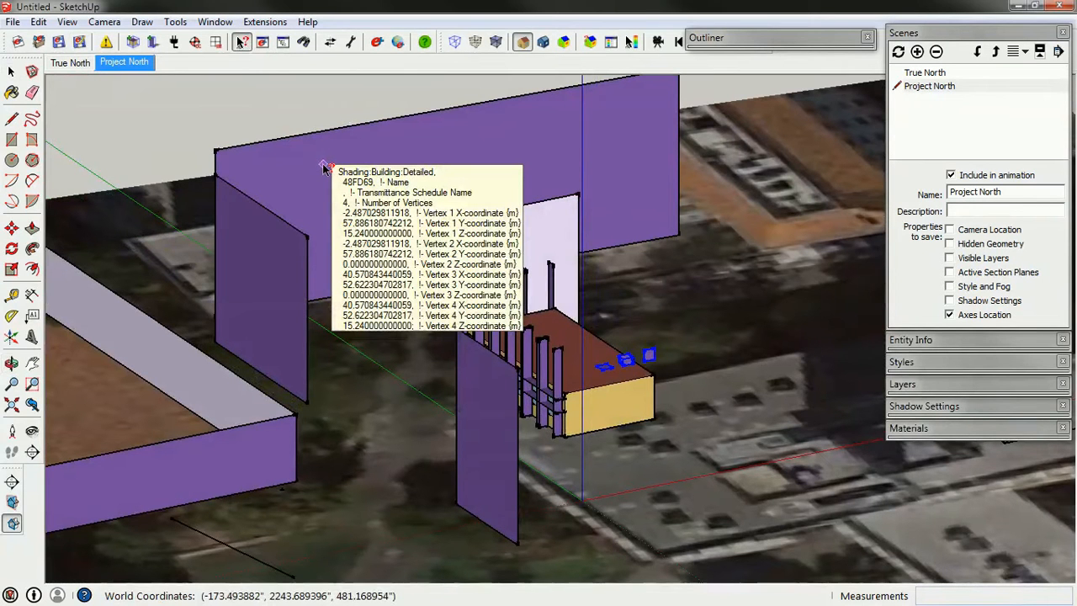
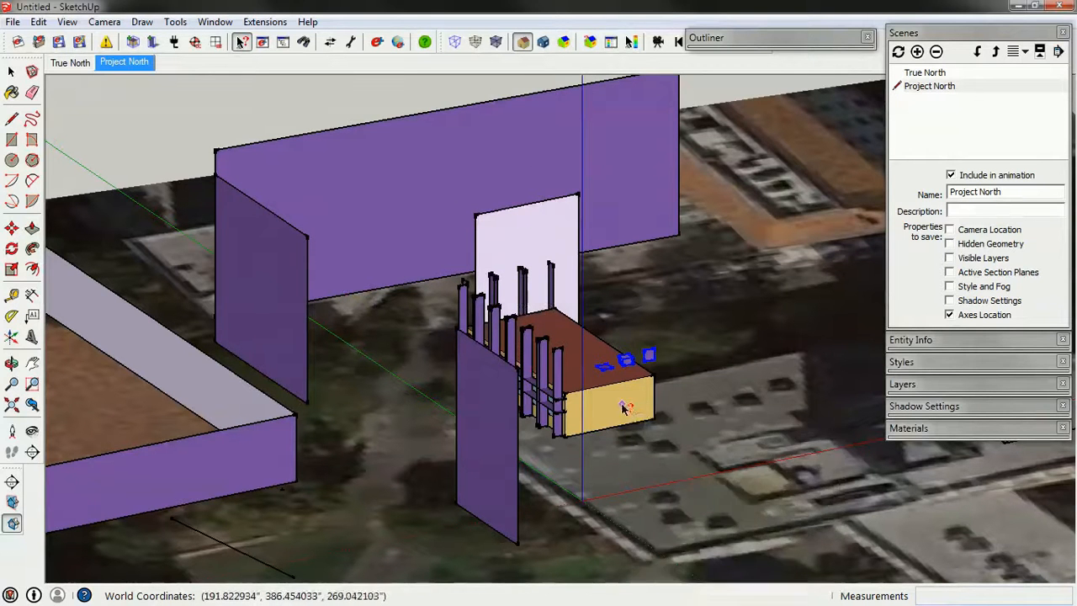
mouse_move(623, 407)
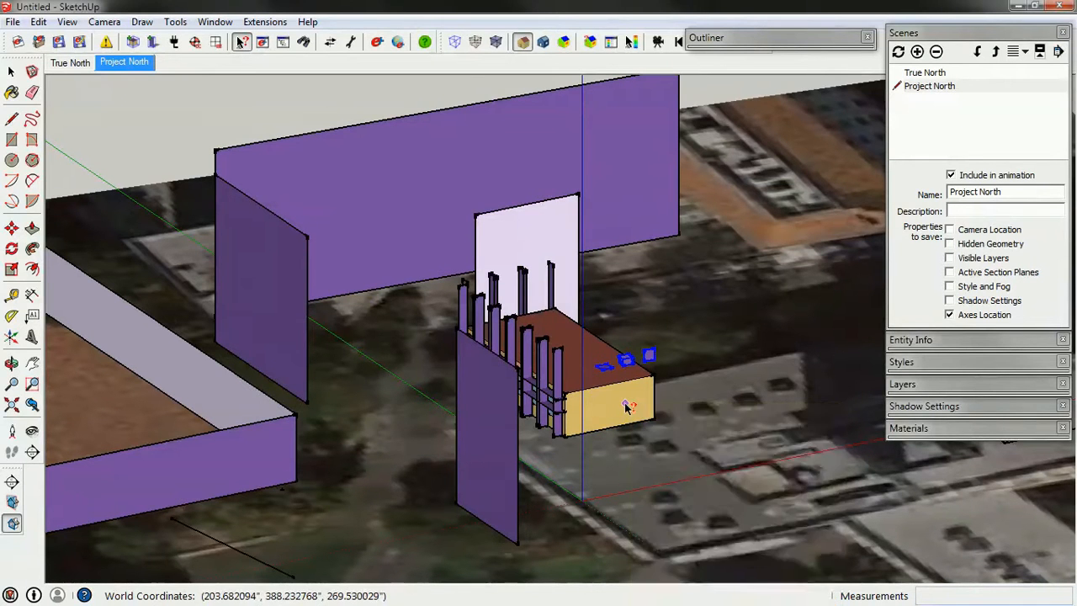
scroll(639, 391, up, 6)
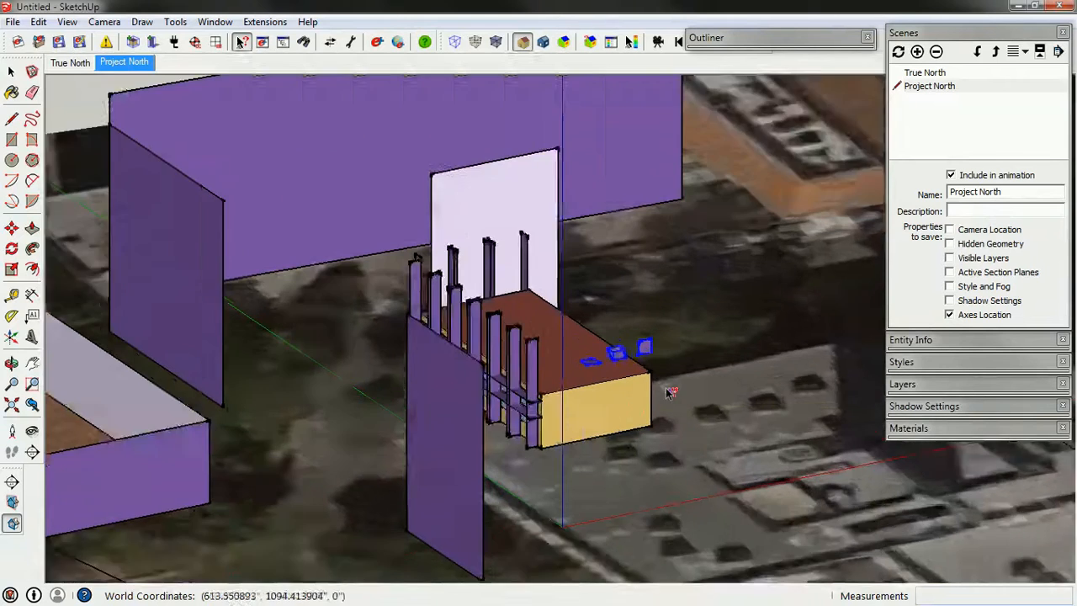
scroll(653, 375, up, 3)
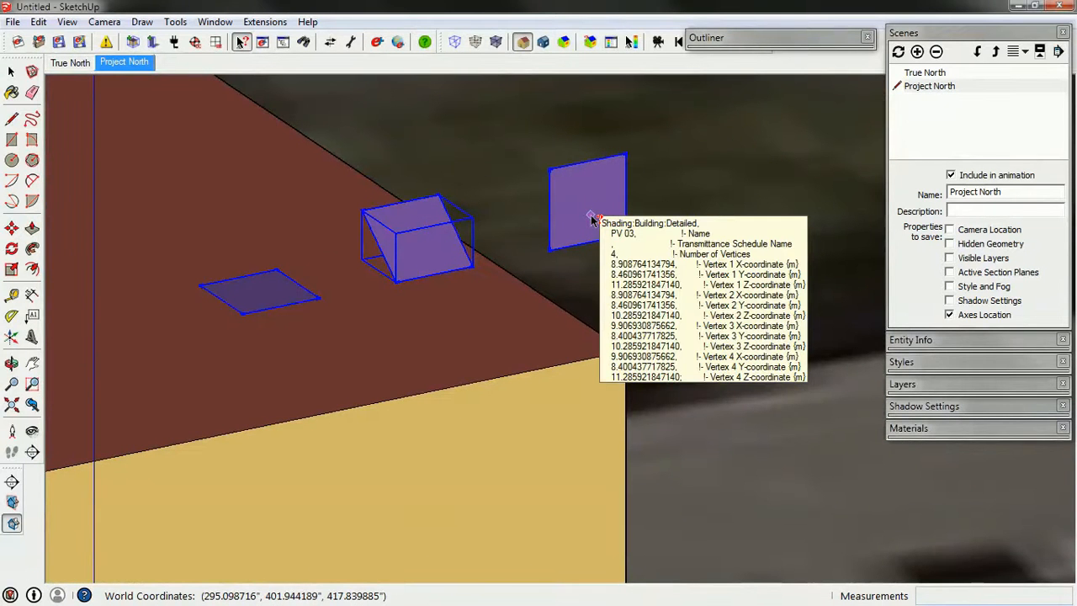
mouse_move(415, 243)
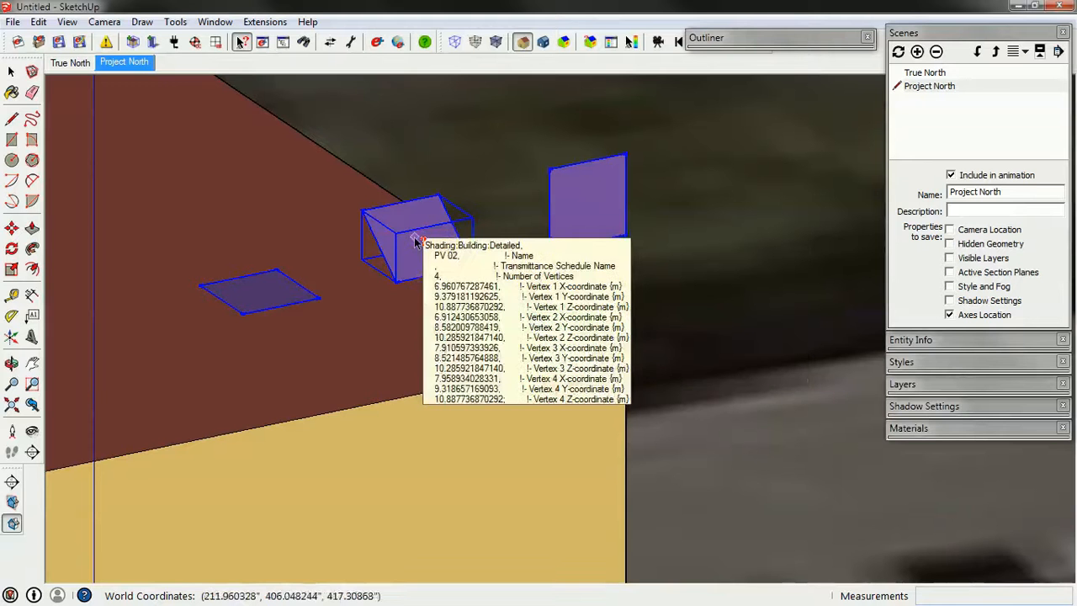
mouse_move(262, 296)
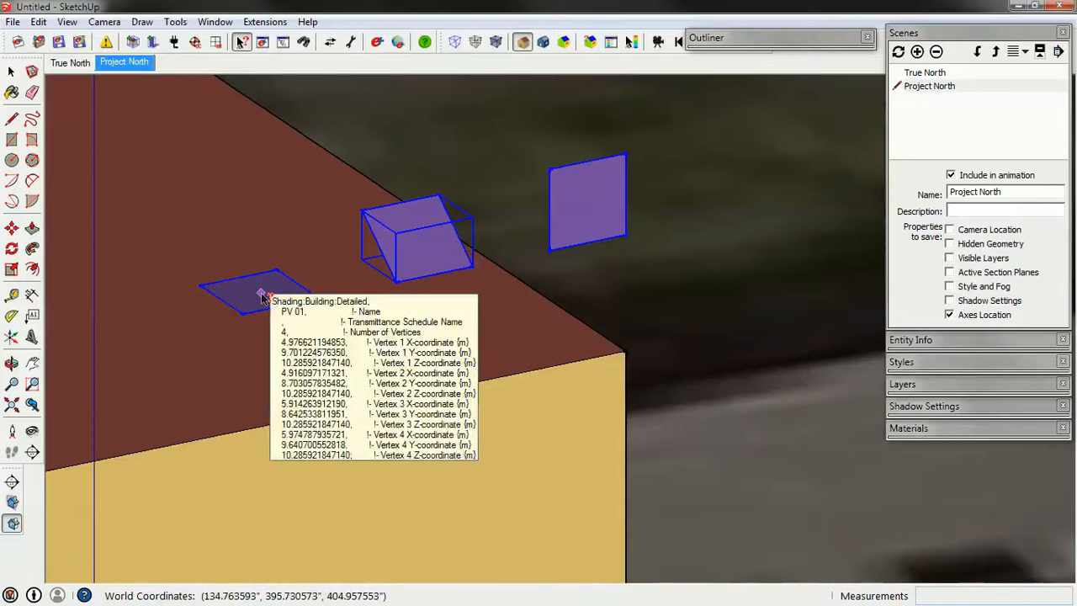
middle_drag(550, 387, 637, 362)
scroll(594, 385, down, 5)
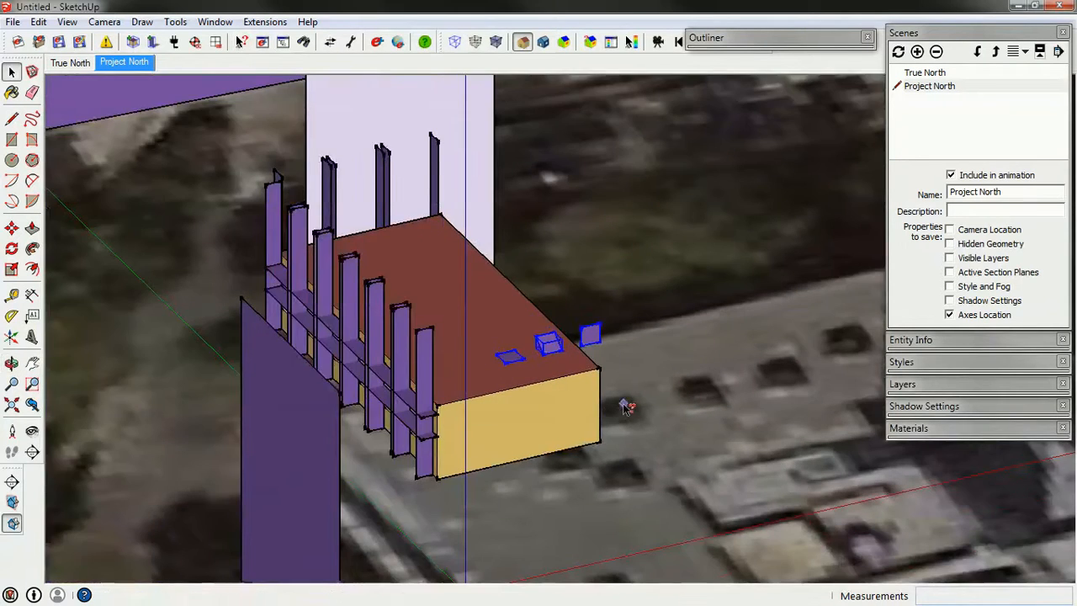
mouse_move(628, 418)
middle_down()
mouse_move(606, 433)
mouse_move(383, 396)
mouse_move(503, 380)
mouse_move(618, 433)
middle_up()
scroll(228, 408, down, 5)
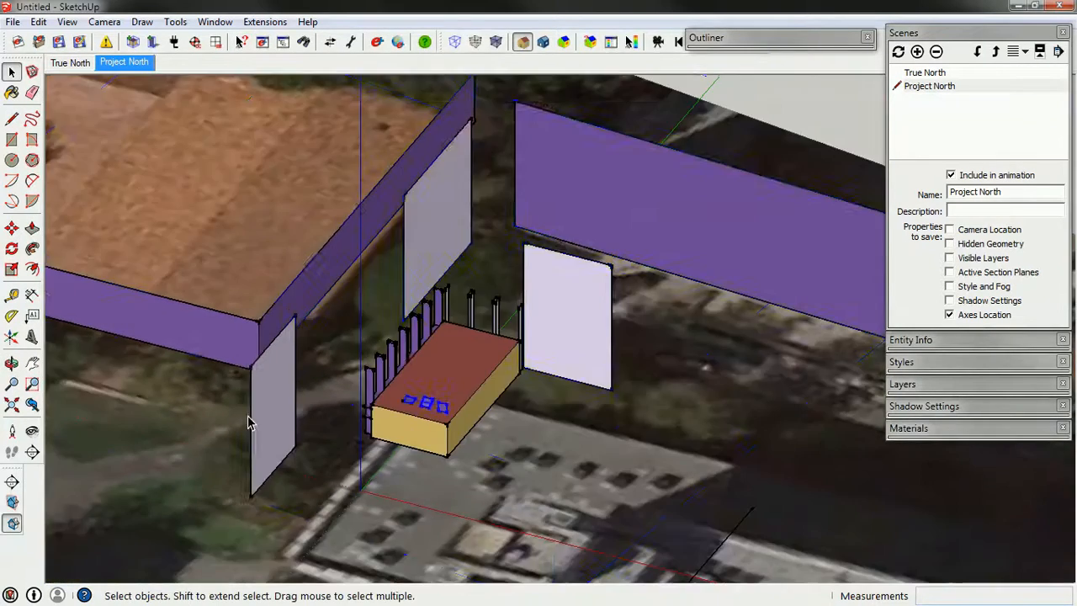
Check the extent of the surrounding shading group, clear the selection and save the EnergyPlus input file.
click(269, 383)
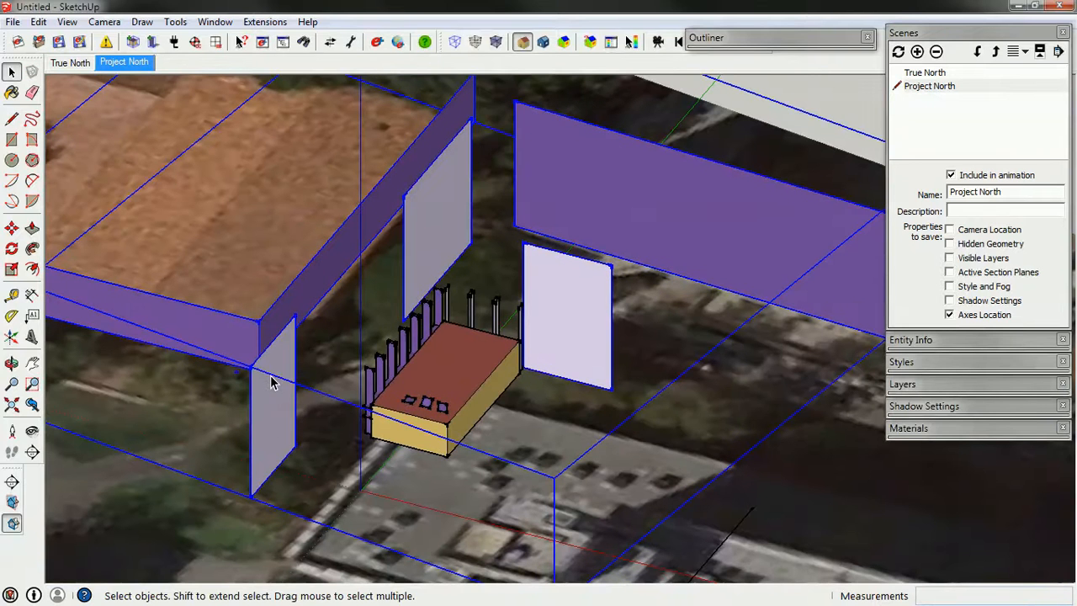
scroll(329, 365, down, 3)
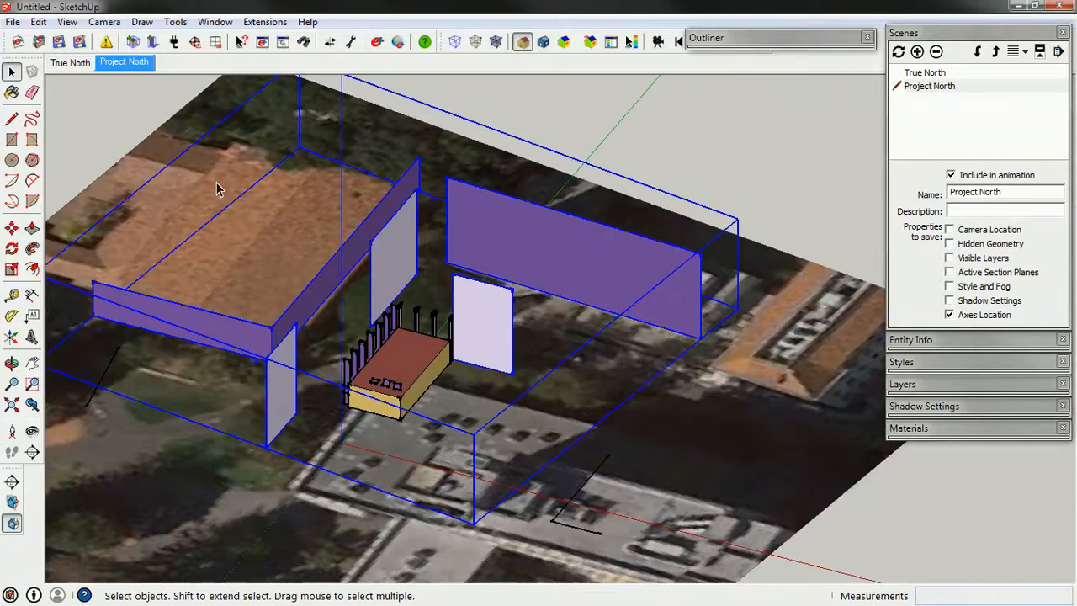
click(98, 126)
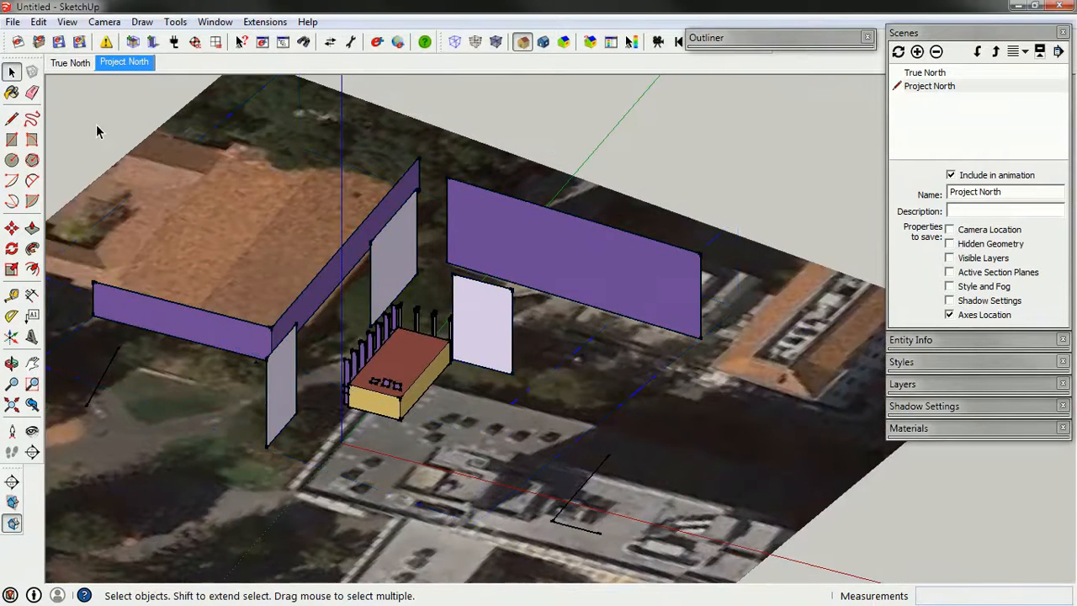
click(60, 43)
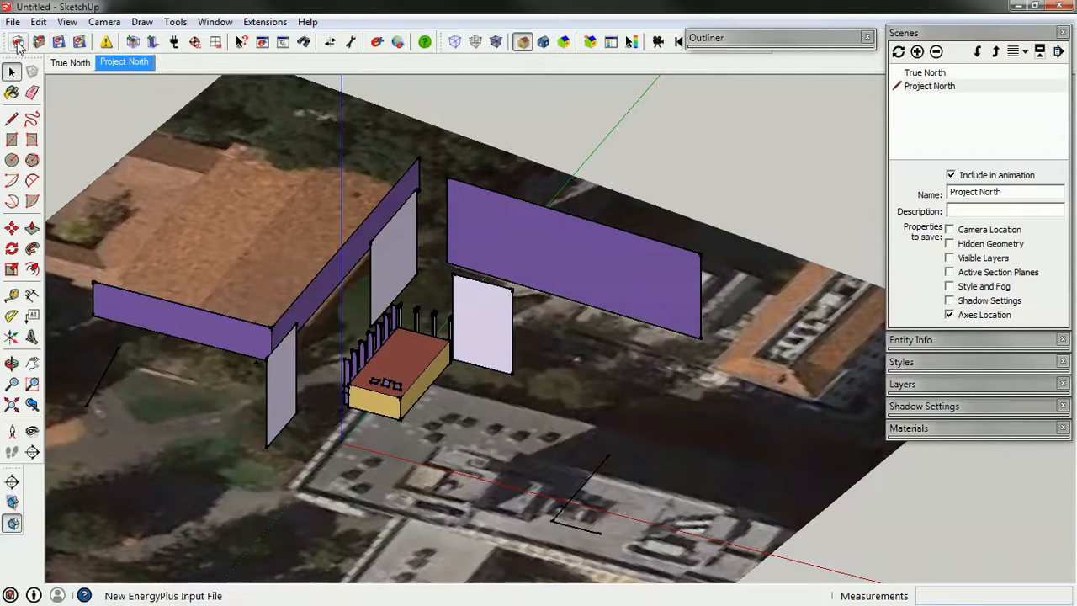
Start a new EnergyPlus input file, then reopen 03_Context.idf from the Demo folder without setting default construction names.
click(17, 44)
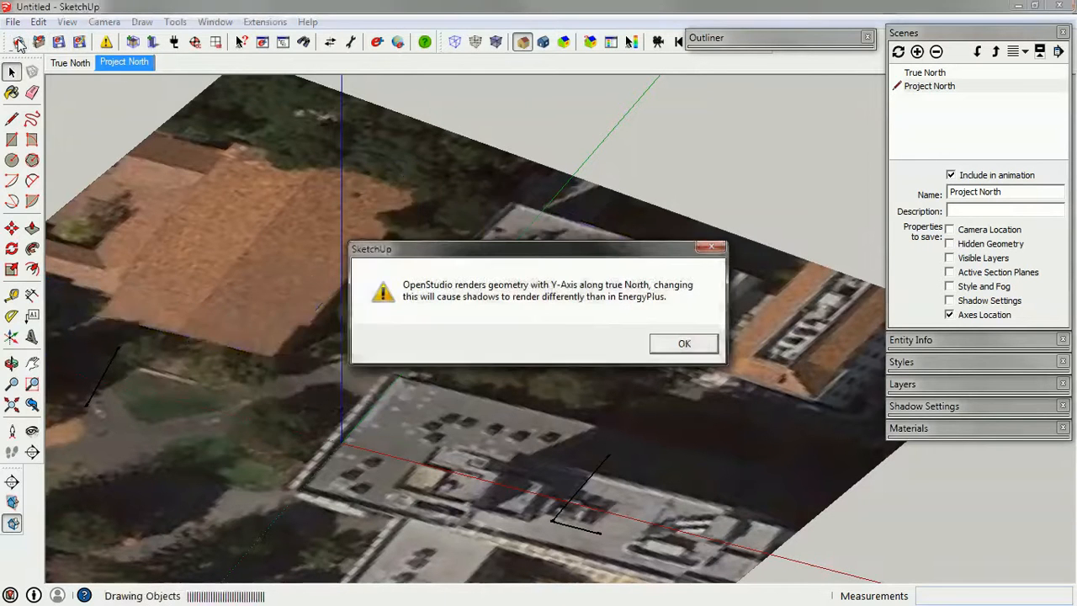
click(680, 343)
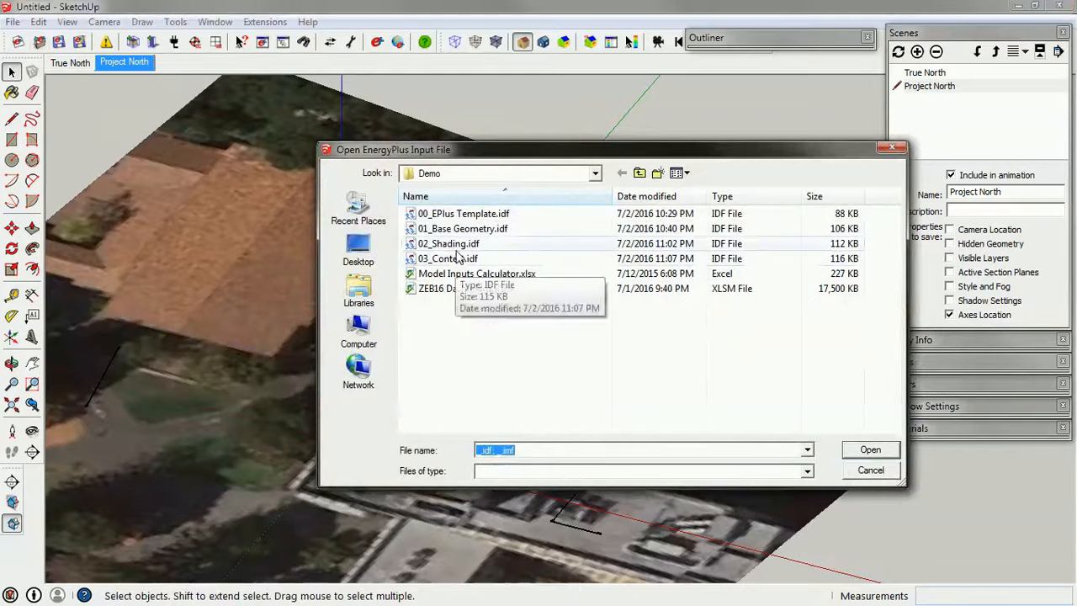
click(495, 261)
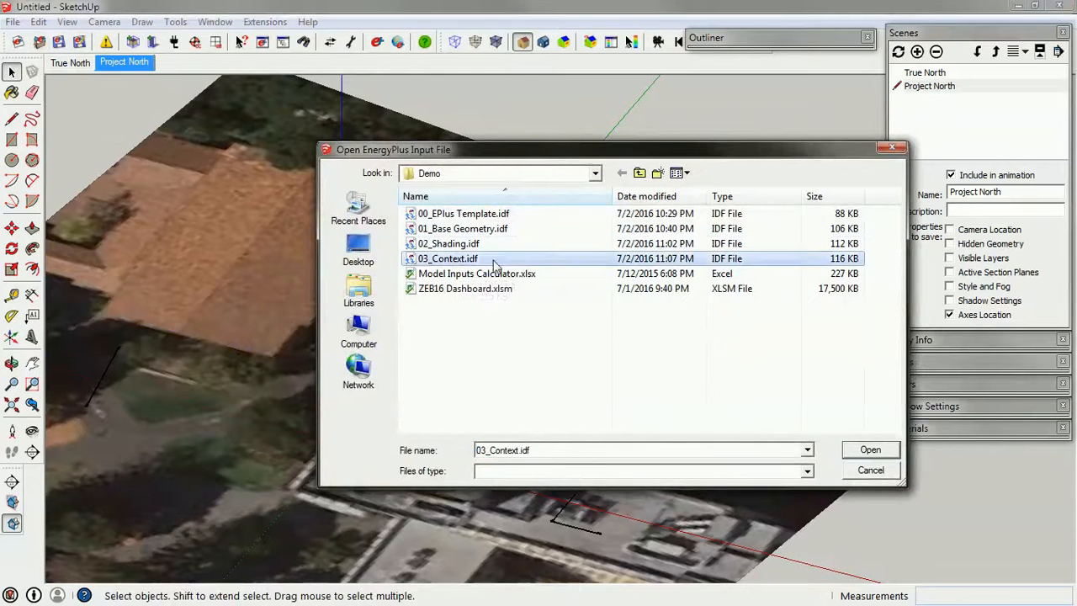
click(871, 449)
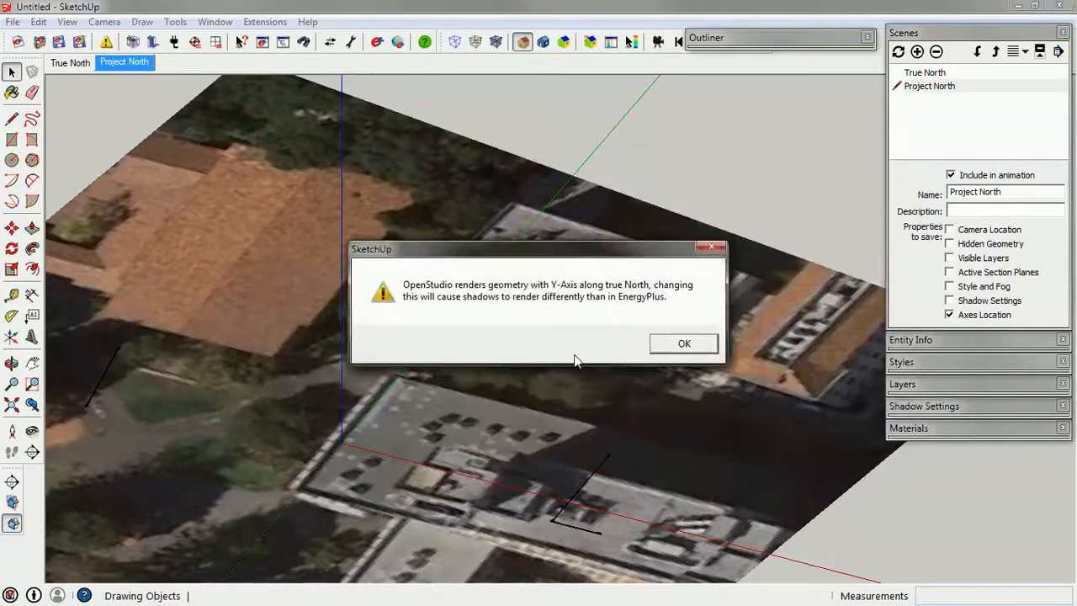
click(674, 344)
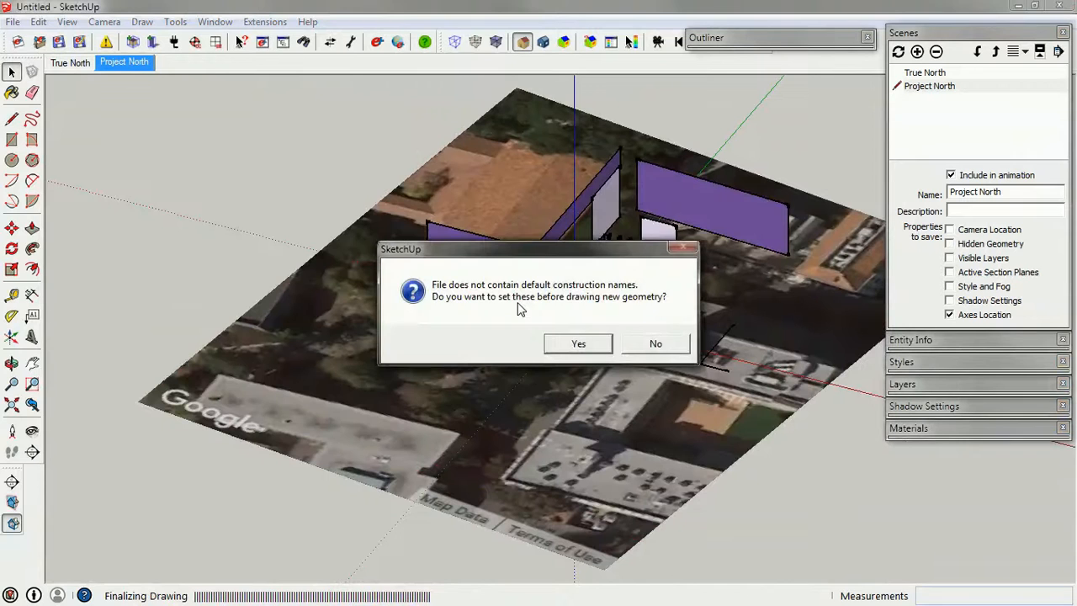
click(656, 343)
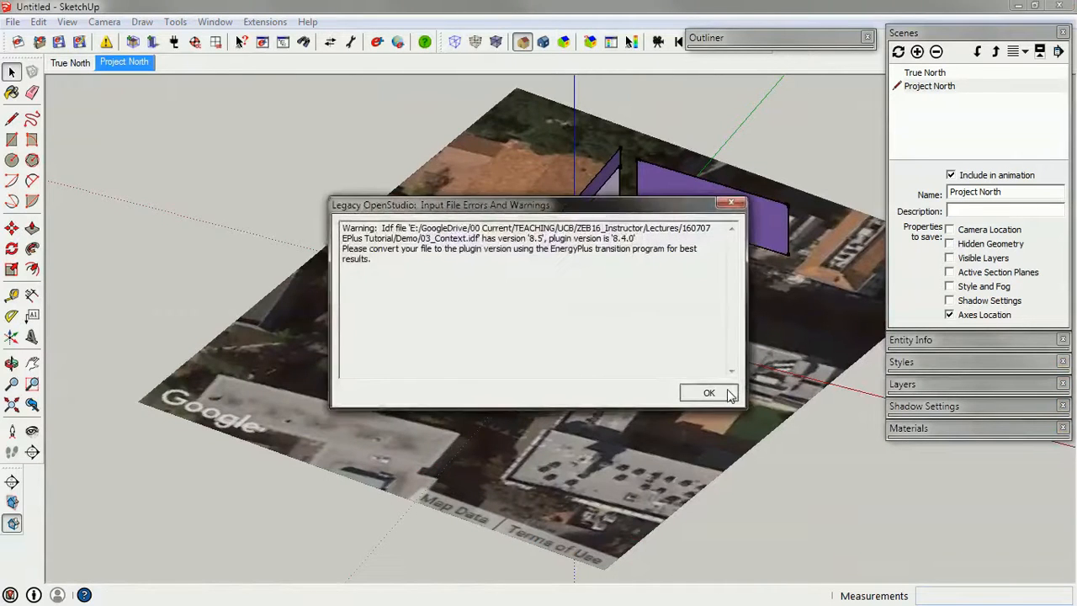
click(704, 390)
Select the tree panels and neighbouring building walls one by one to check how the reloaded shading surfaces are grouped.
middle_drag(552, 260, 497, 360)
scroll(626, 295, up, 5)
click(676, 225)
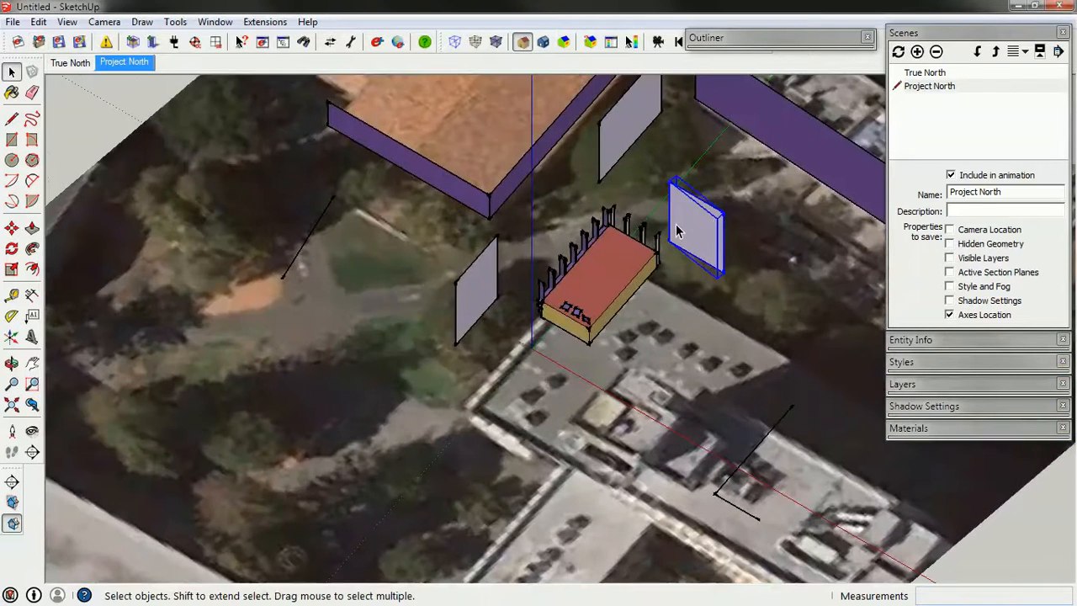
click(607, 111)
click(604, 145)
click(486, 269)
click(513, 177)
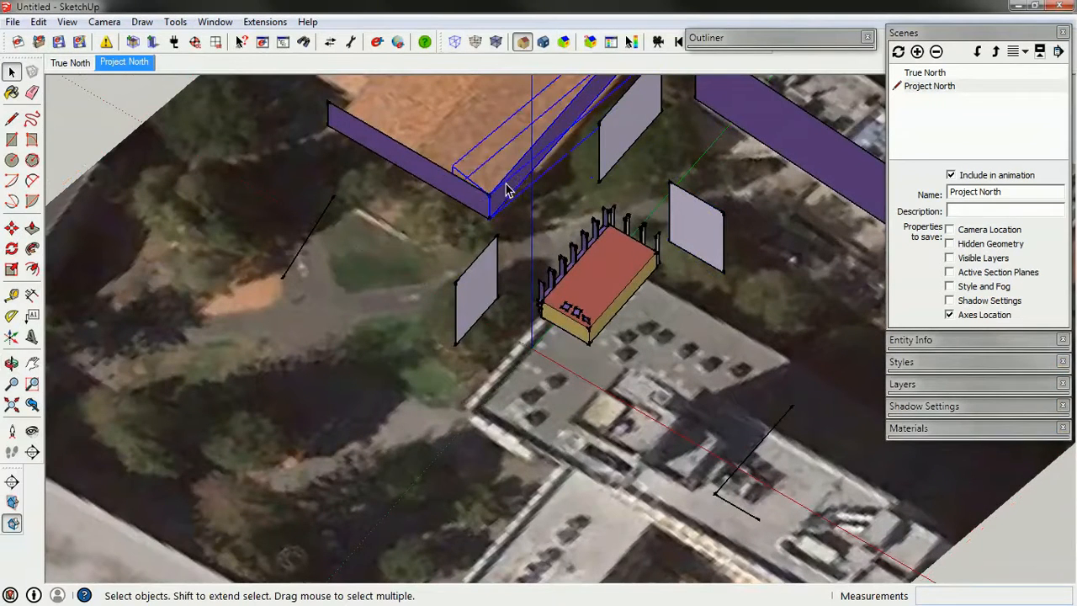
click(459, 194)
click(794, 136)
Show the object info of the tree panel beside the long orange-roofed building wall and set its shading type to Site.
scroll(250, 328, down, 3)
middle_drag(455, 332, 594, 219)
scroll(488, 241, up, 5)
click(440, 238)
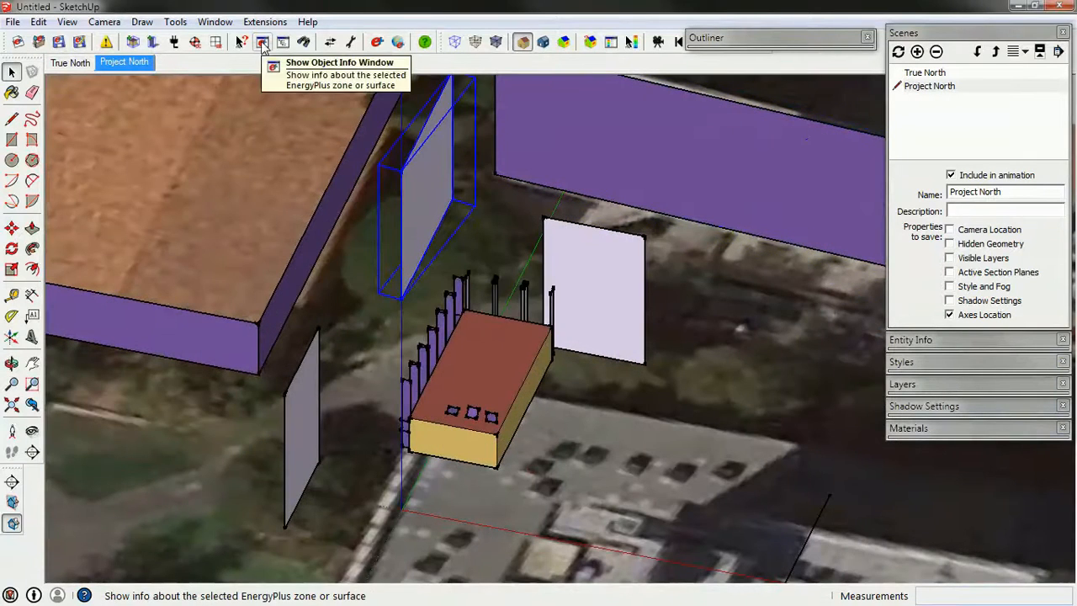
click(264, 44)
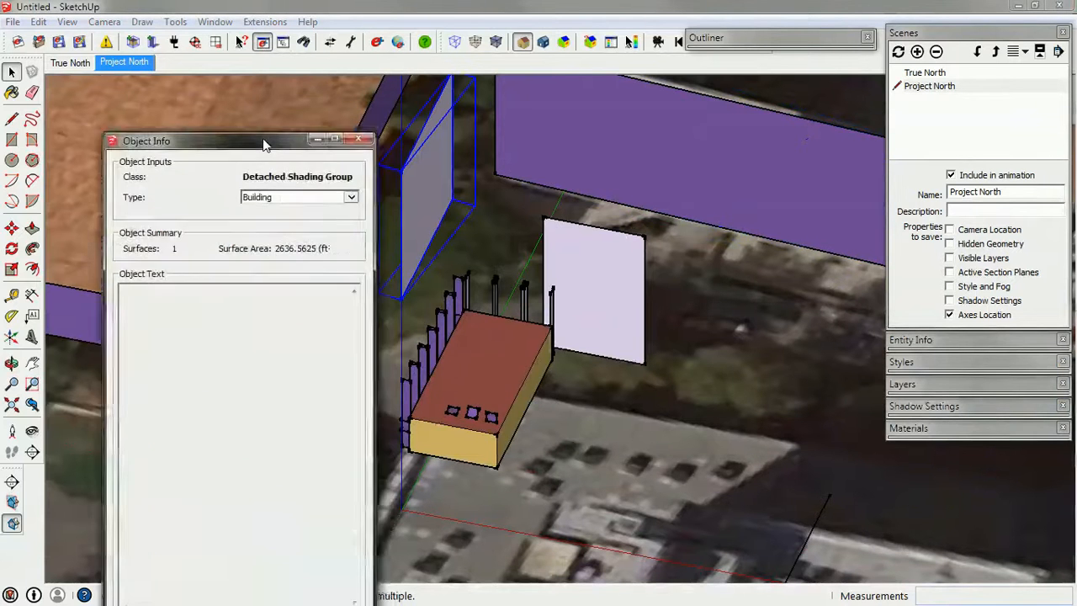
drag(267, 143, 166, 62)
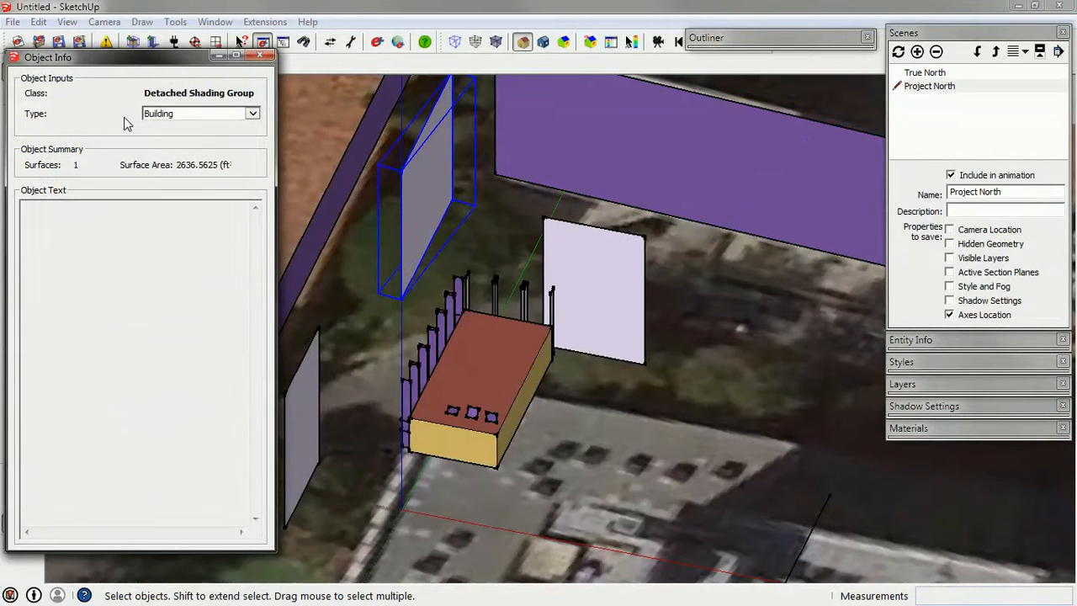
click(185, 118)
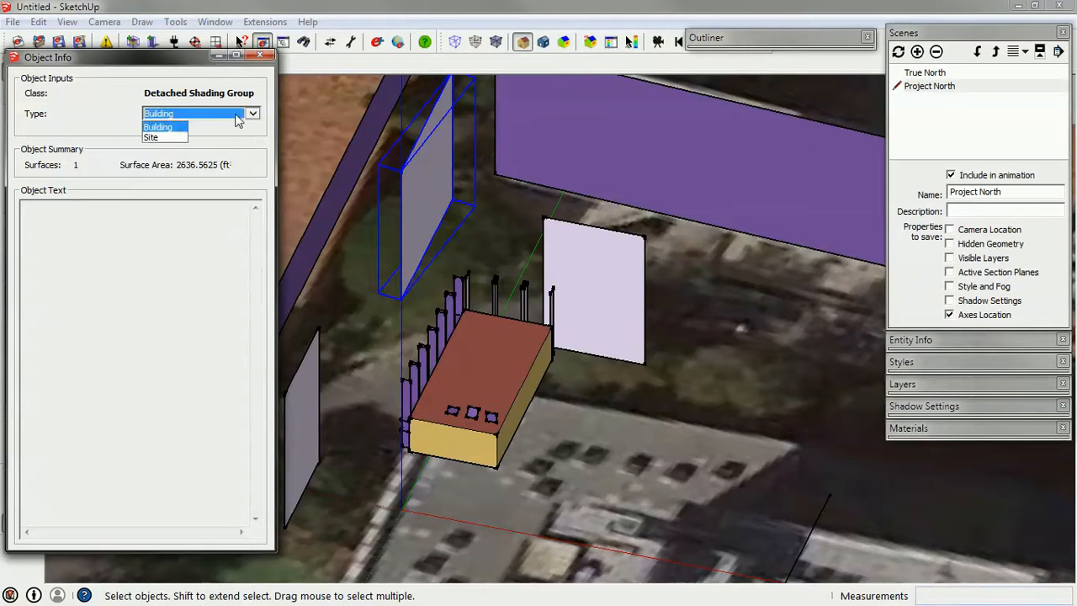
click(156, 137)
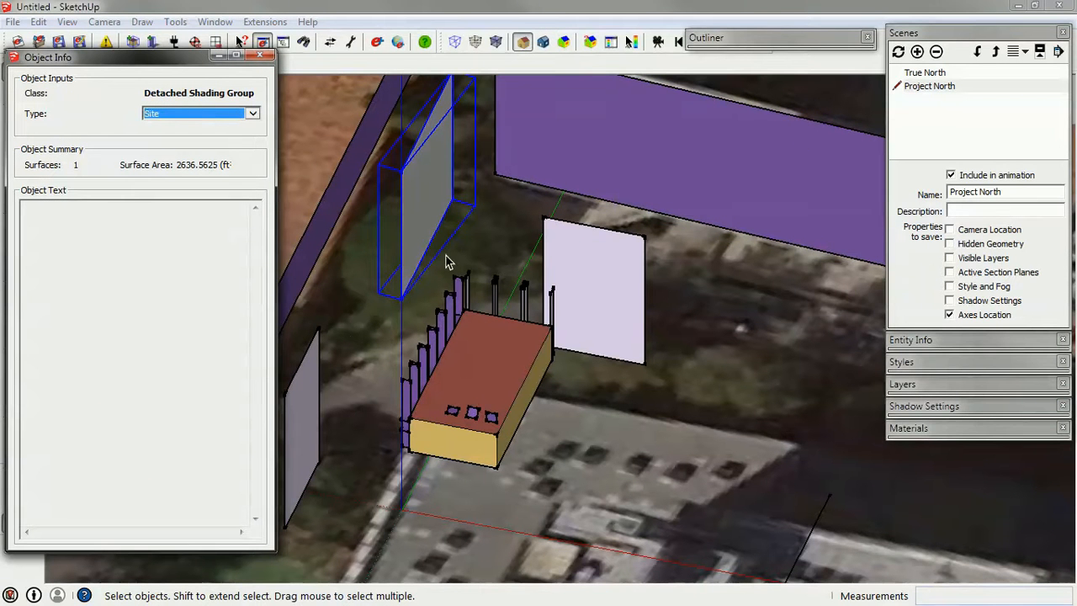
Set the shading type of the other two tree panels to Site.
click(293, 389)
click(189, 114)
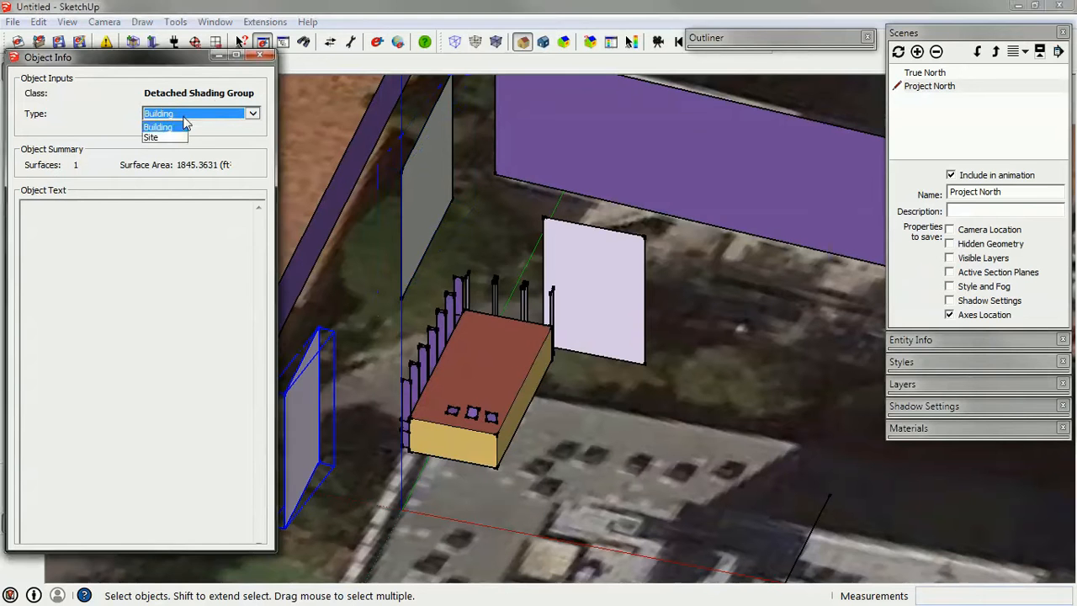
click(167, 138)
click(614, 298)
click(201, 114)
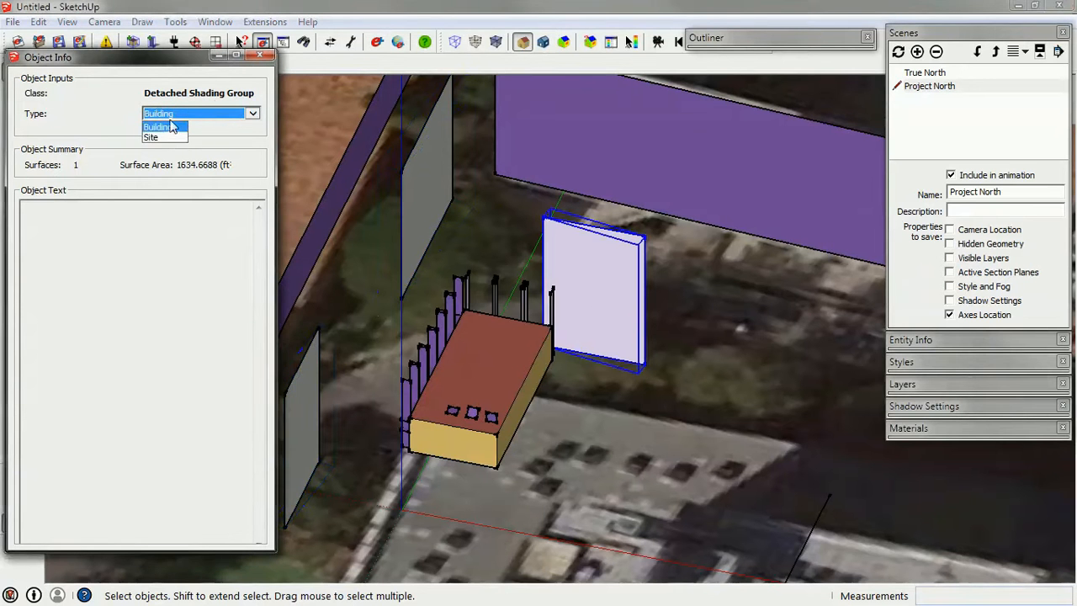
click(169, 139)
Review the recoloured tree panels around the small building and clear the selection to show the building's object info.
middle_drag(627, 303, 603, 317)
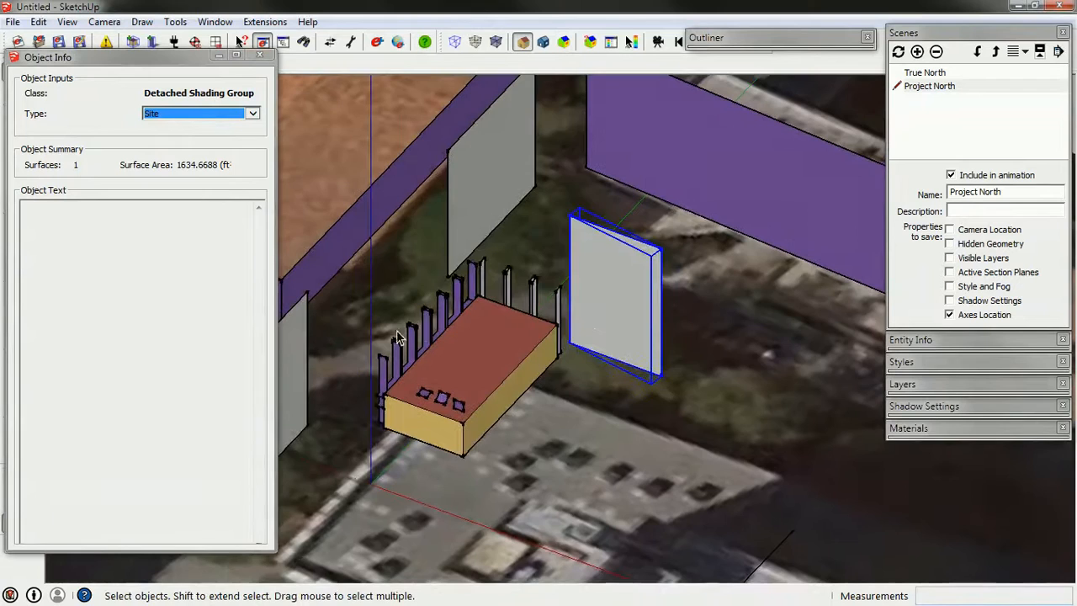
middle_drag(423, 336, 488, 224)
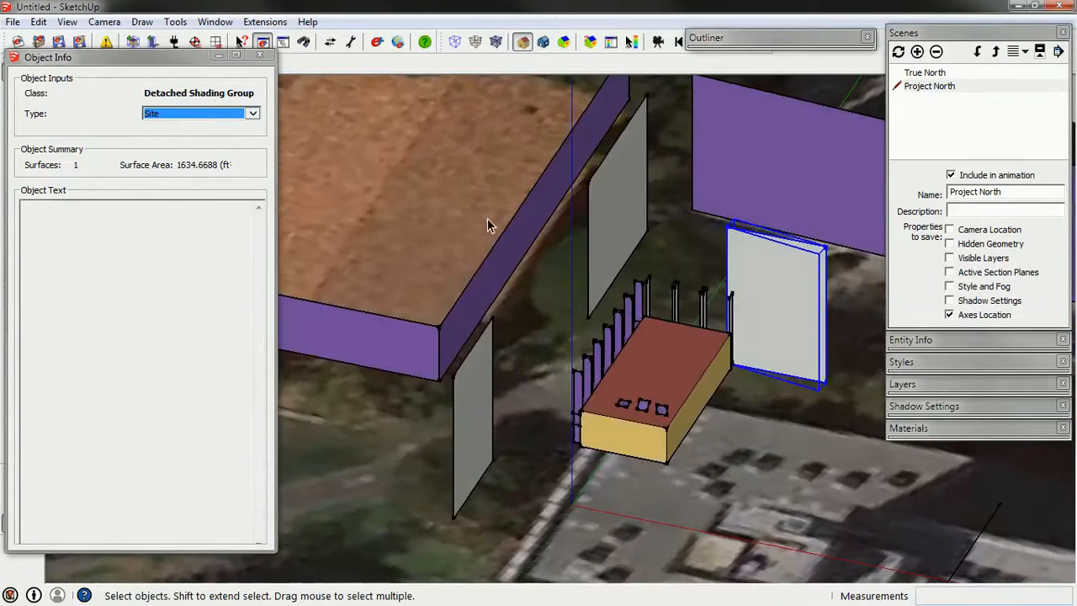
scroll(469, 350, down, 3)
middle_drag(469, 350, 607, 392)
middle_drag(589, 252, 127, 356)
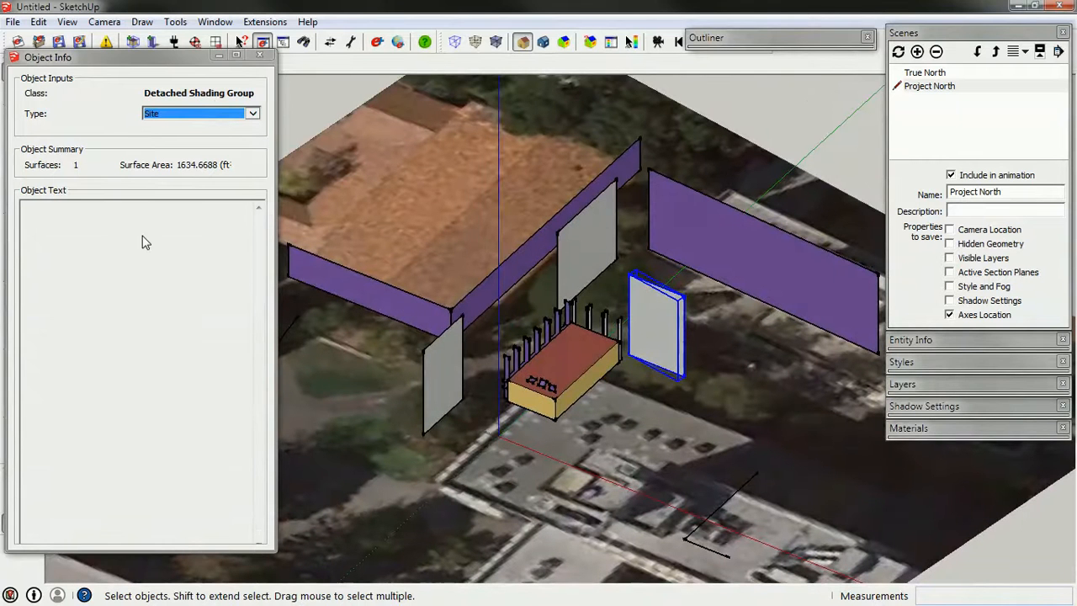
click(798, 105)
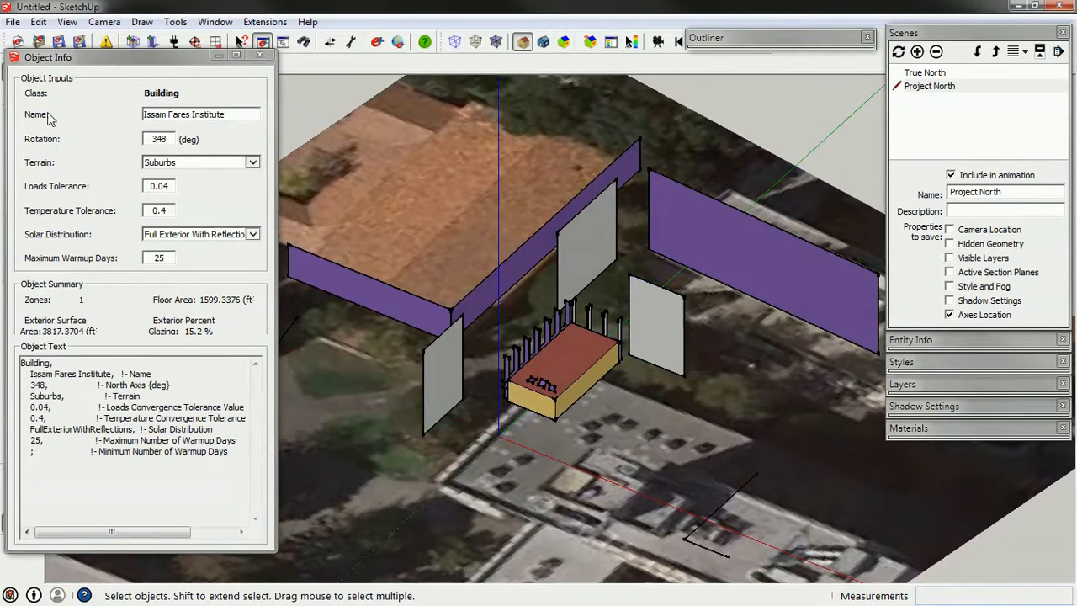
Rename the building as Wurster 214 and keep its terrain set to Suburbs.
click(241, 115)
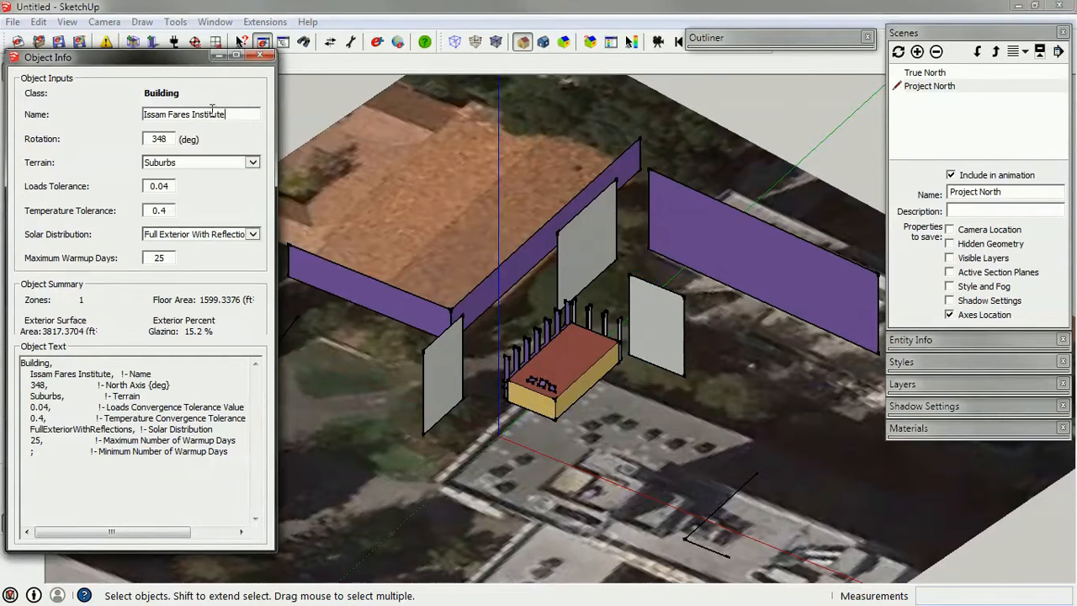
drag(228, 117, 147, 118)
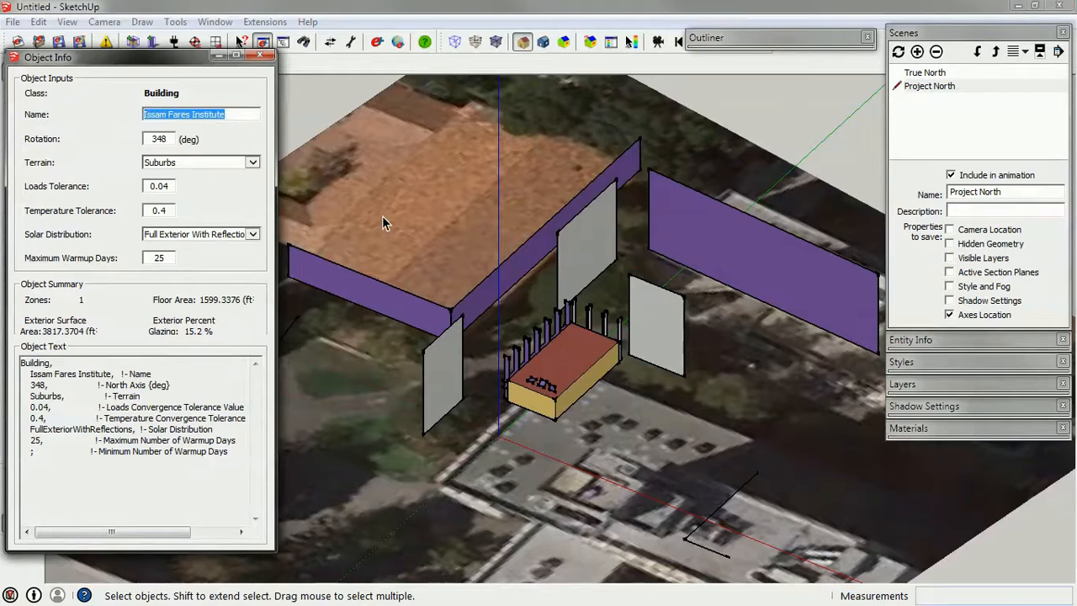
text(Wurster 214)
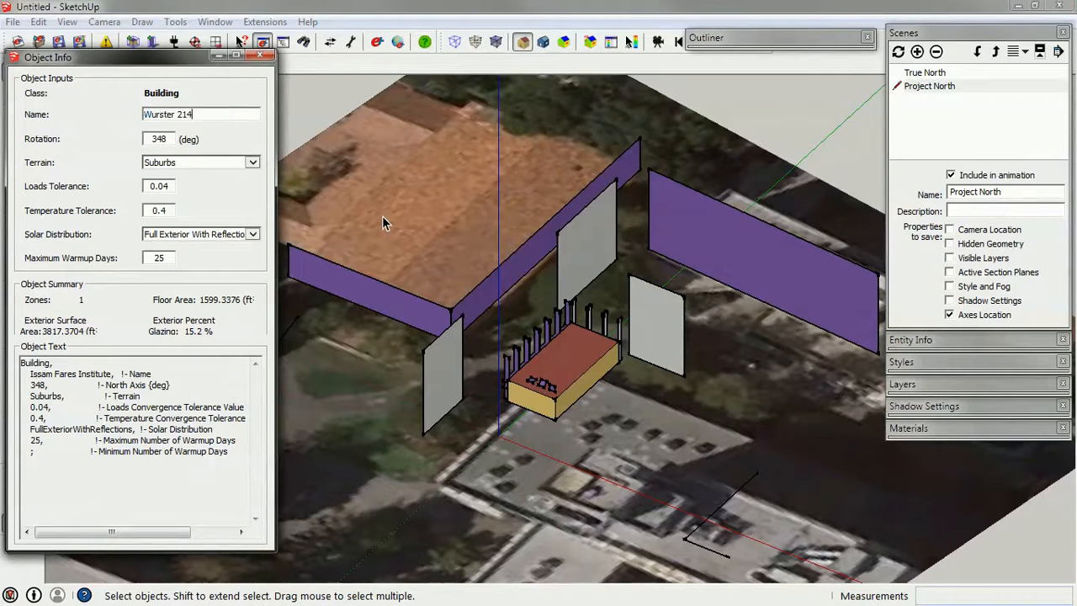
key(Tab)
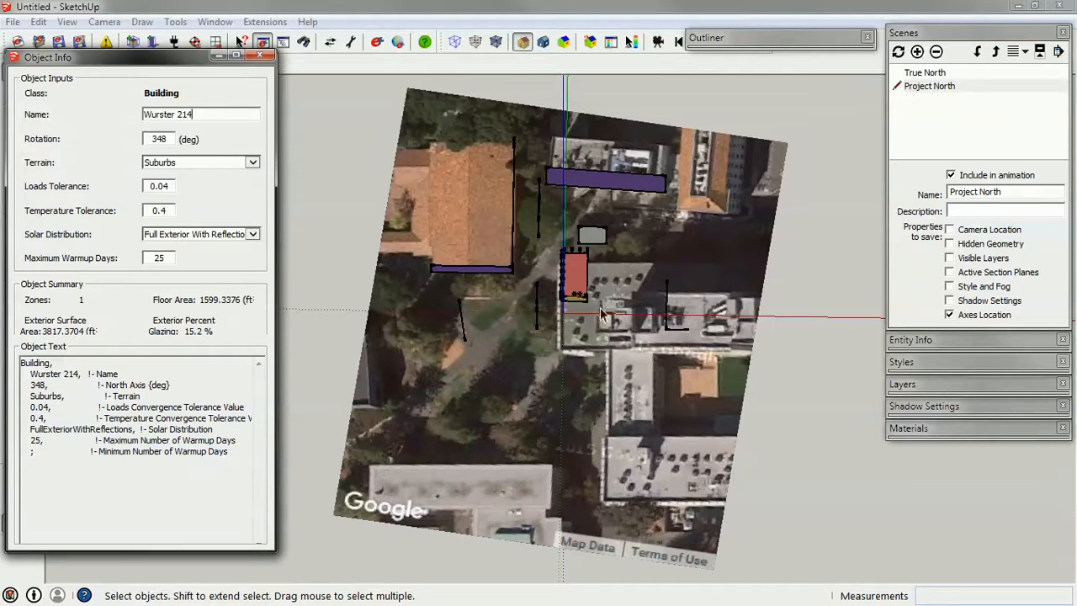
click(252, 164)
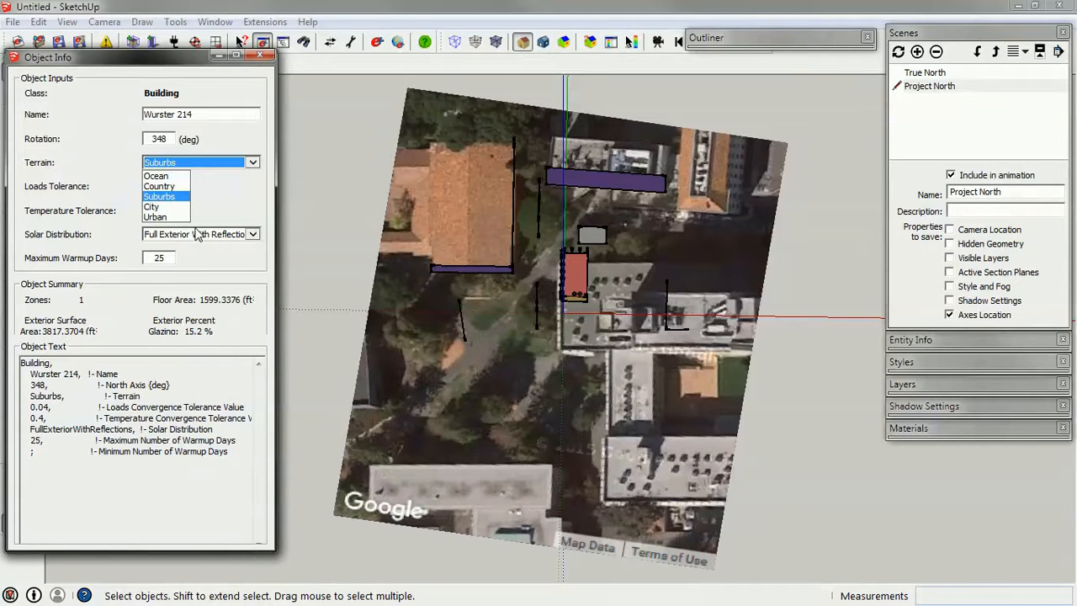
click(172, 198)
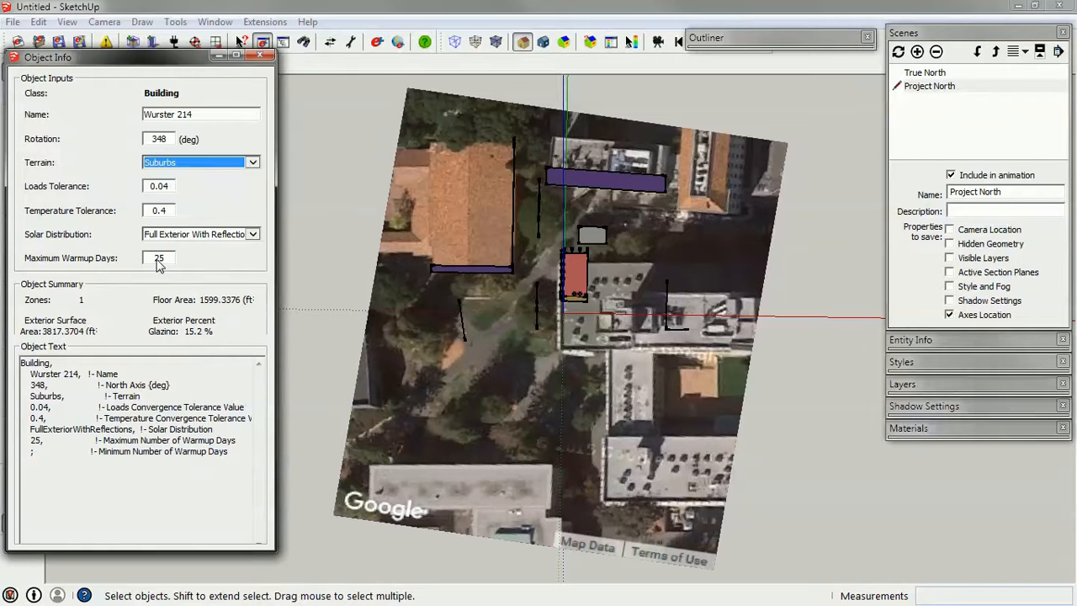
Select the small building's thermal zone and examine its object info.
click(349, 269)
middle_drag(404, 446, 537, 360)
scroll(553, 274, up, 8)
click(545, 252)
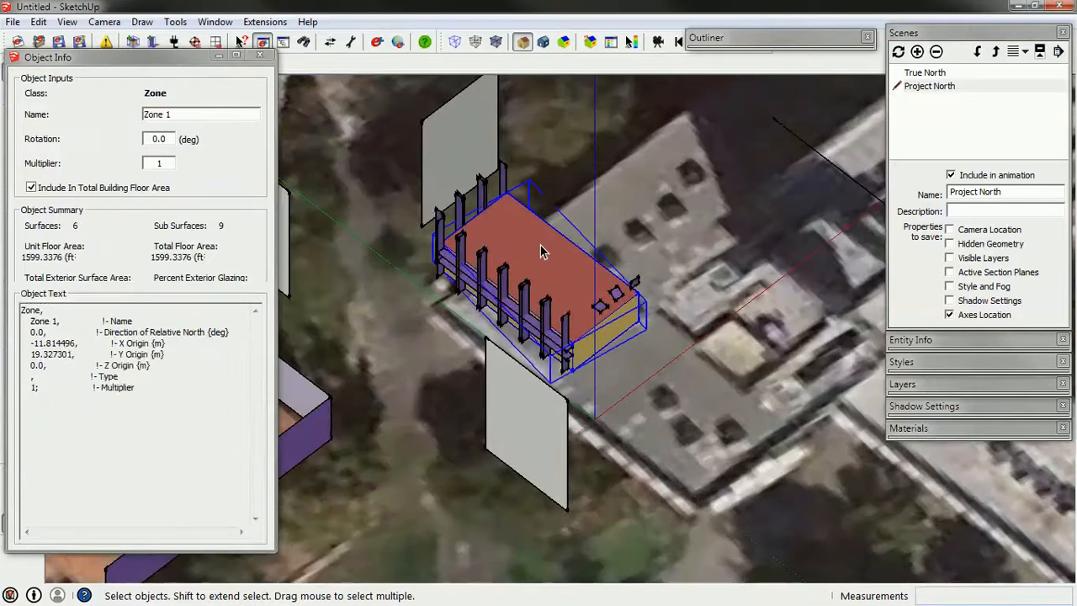
middle_drag(608, 277, 515, 237)
scroll(515, 237, up, 2)
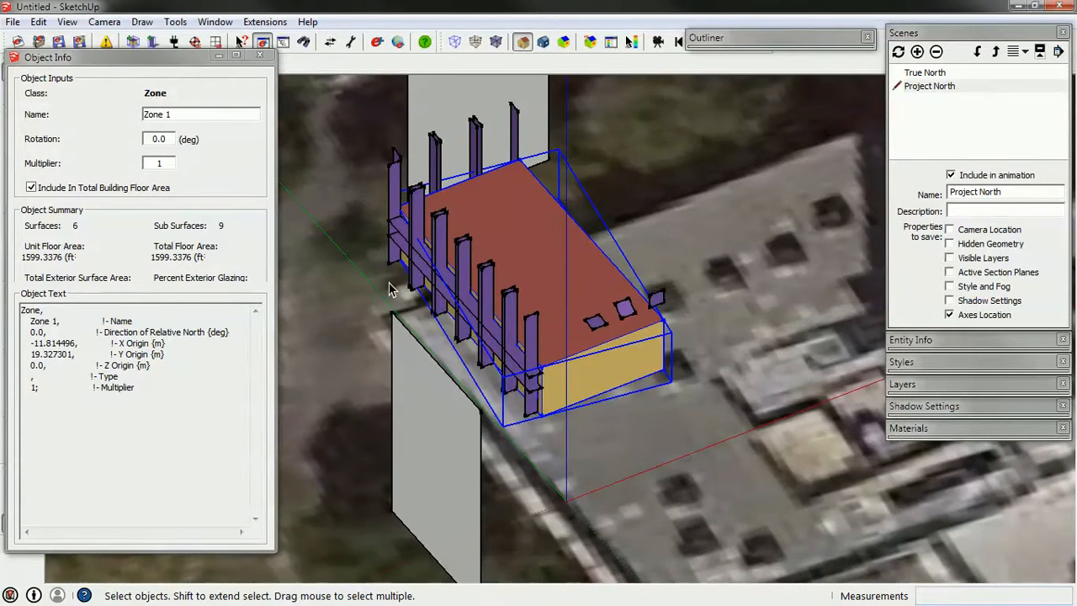
middle_drag(394, 289, 589, 295)
scroll(551, 298, up, 2)
scroll(551, 292, up, 1)
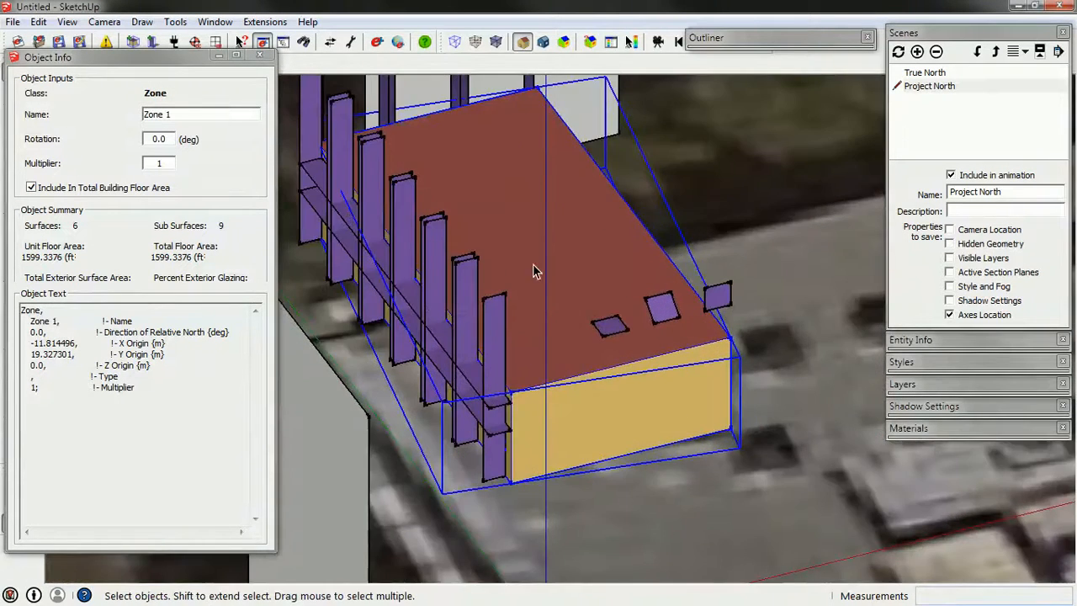
Open the zone for editing and set the roof surface's outside boundary condition to Adiabatic.
double_click(555, 261)
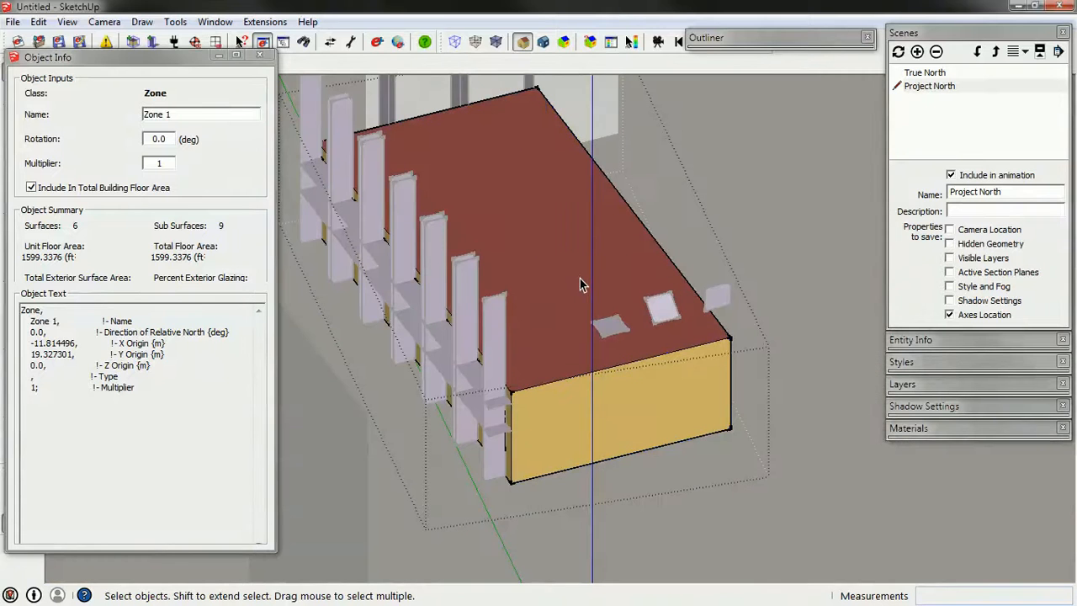
click(541, 245)
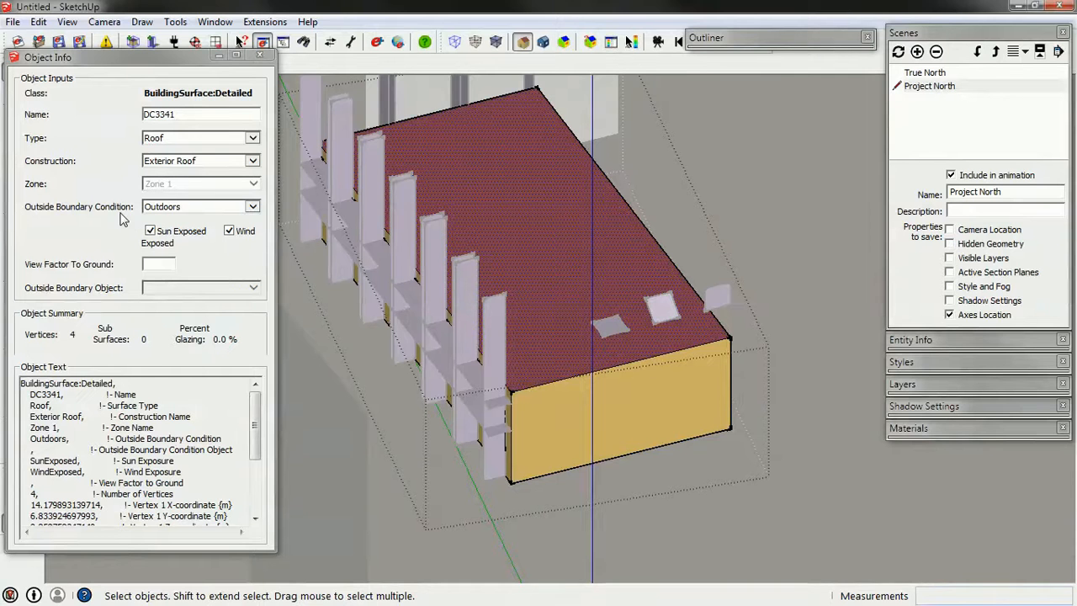
scroll(192, 220, up, 1)
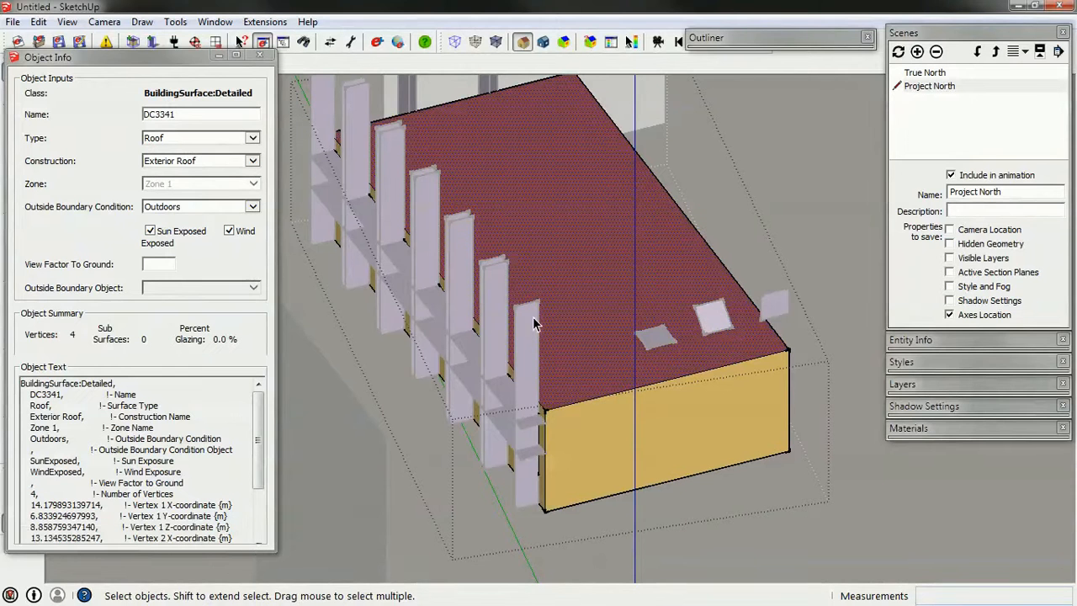
middle_drag(611, 287, 655, 330)
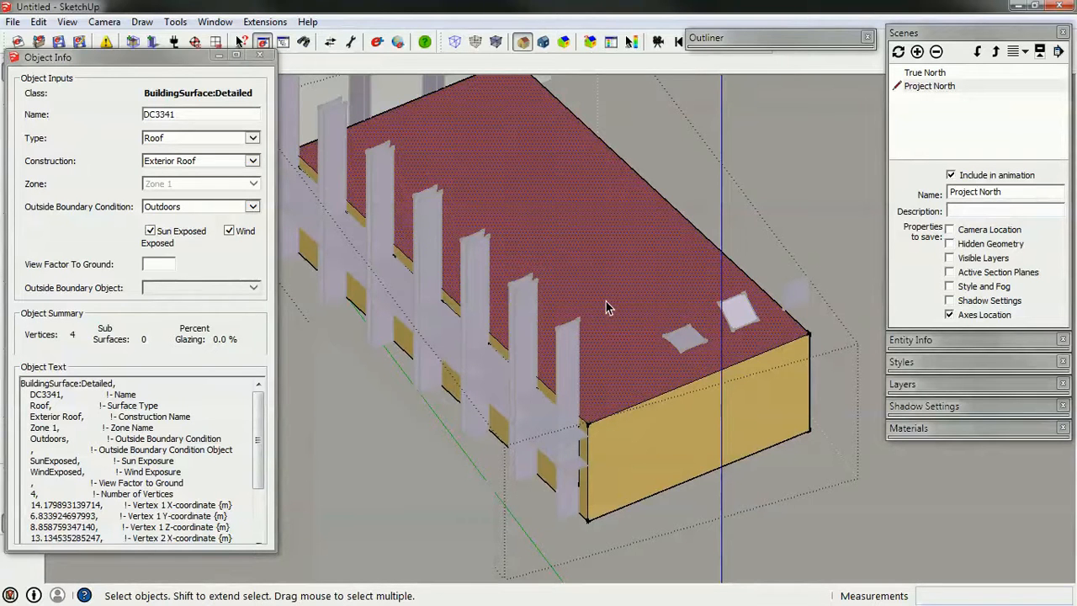
middle_drag(612, 305, 587, 318)
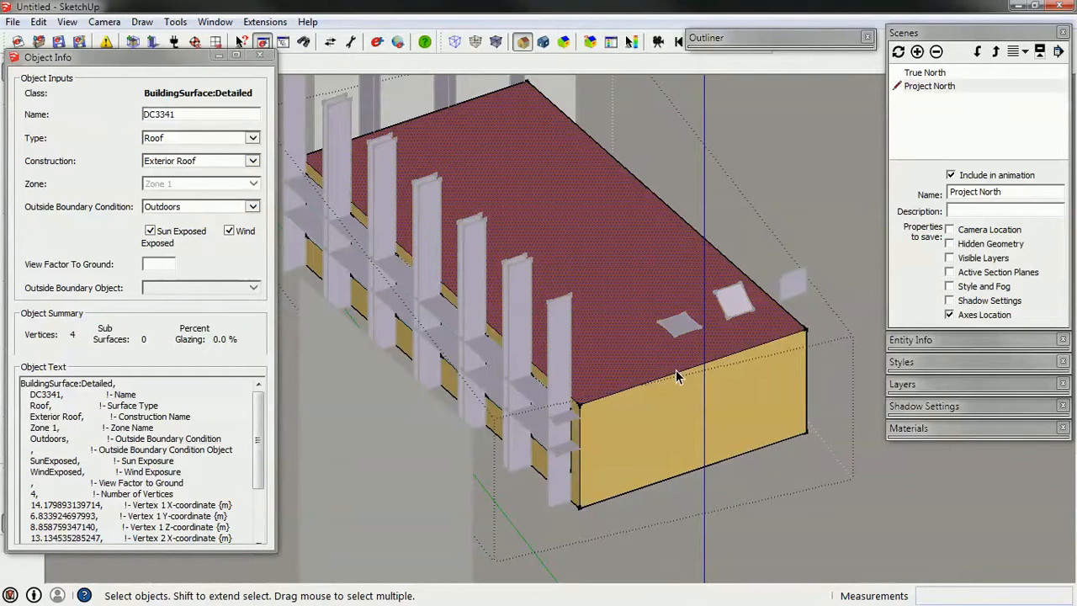
middle_drag(603, 301, 320, 287)
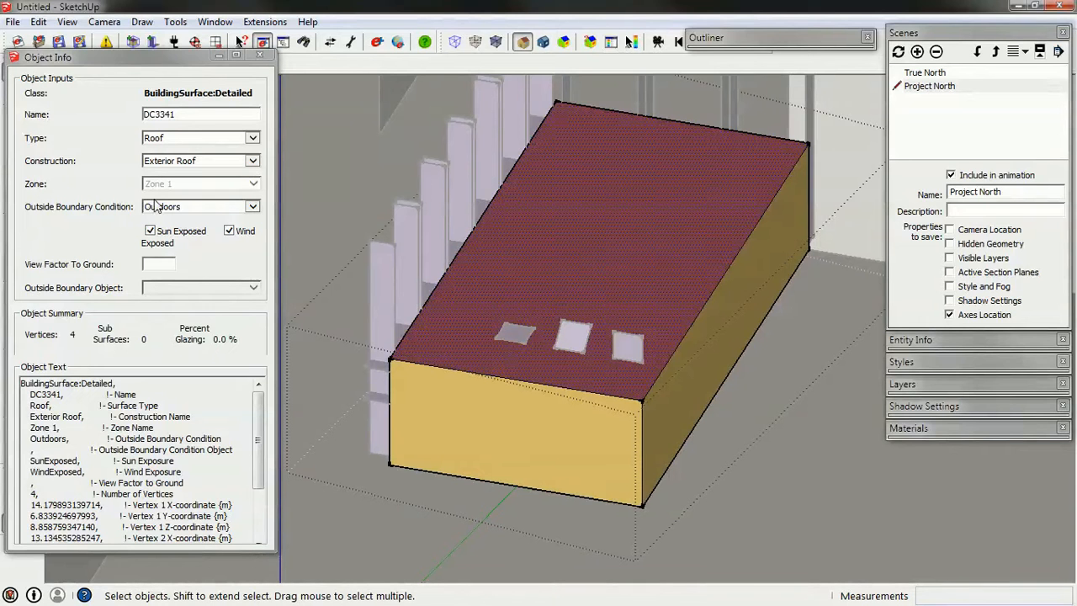
click(210, 209)
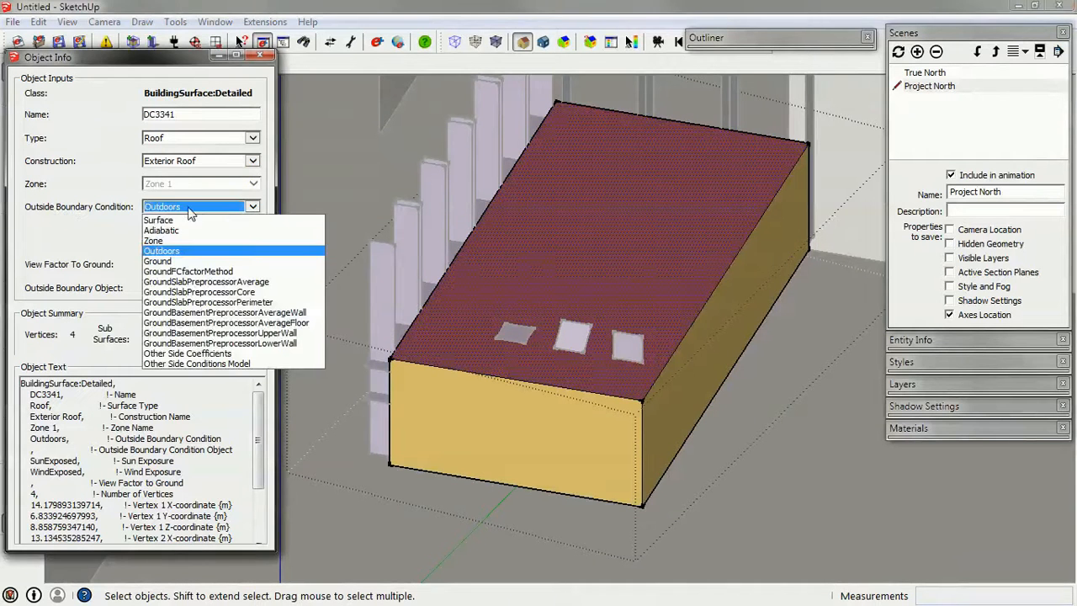
click(168, 230)
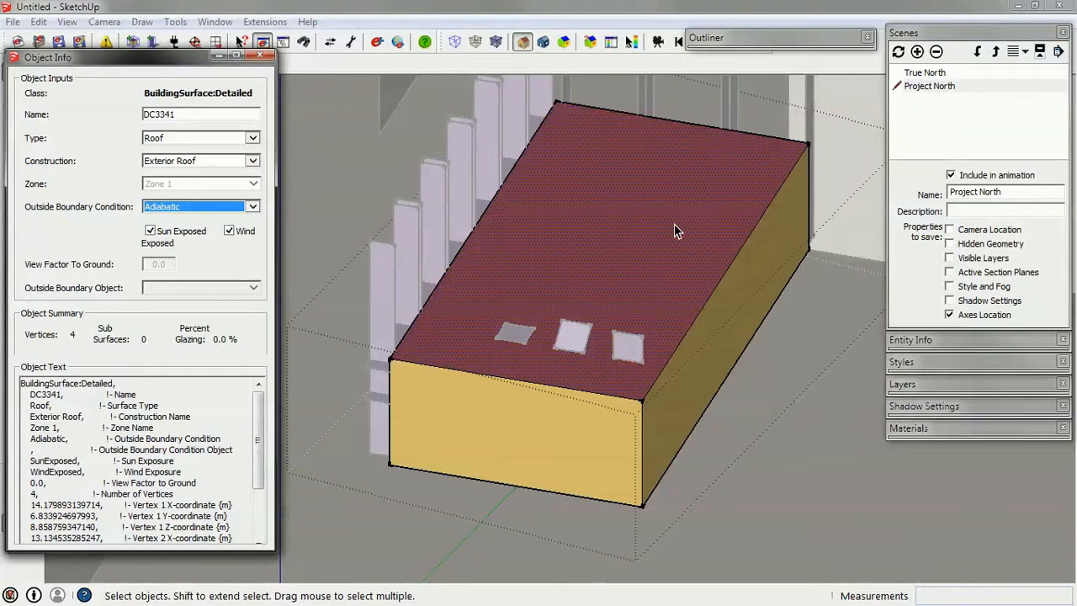
Set the outside boundary condition of the zone's two windowless walls to Adiabatic.
click(716, 336)
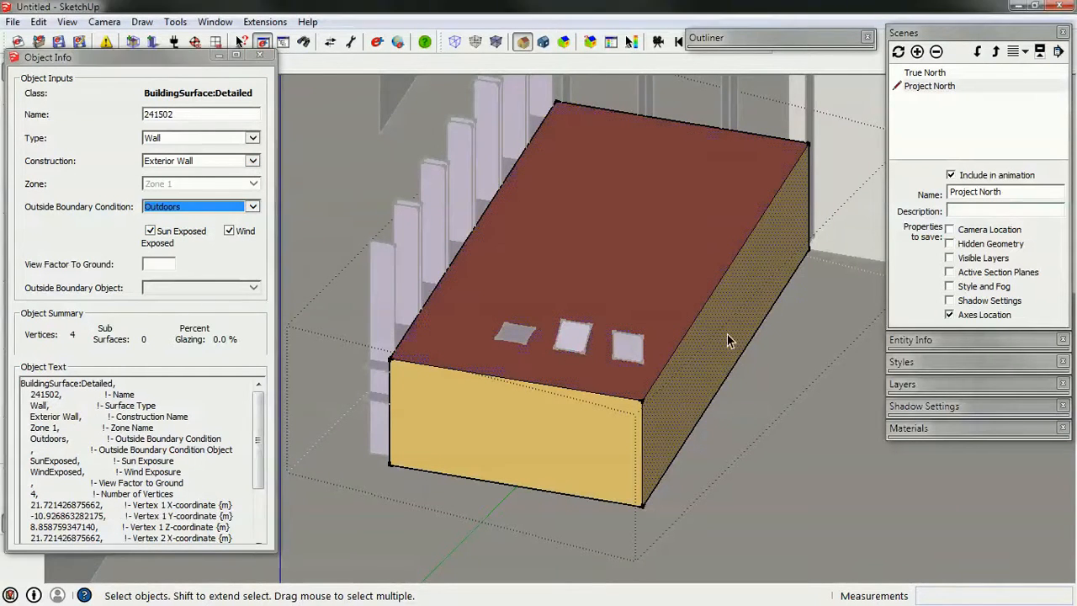
click(202, 206)
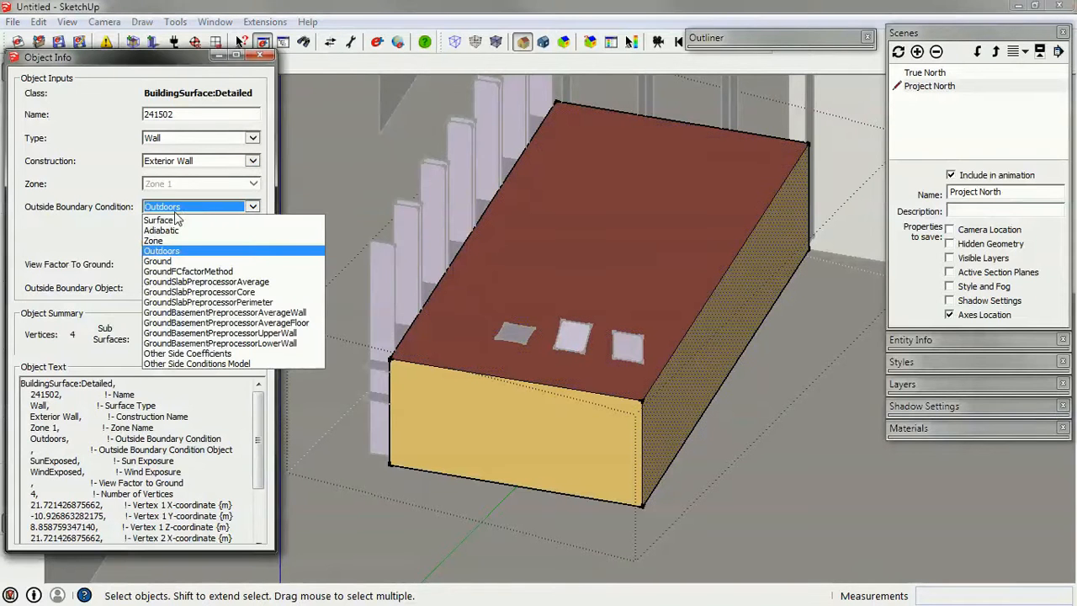
click(176, 228)
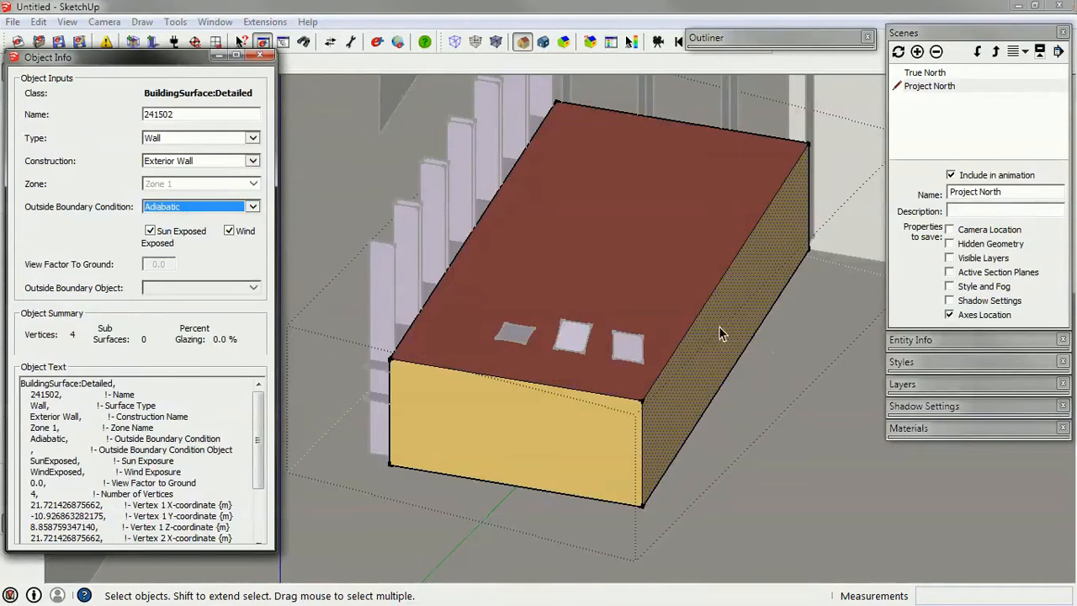
click(500, 418)
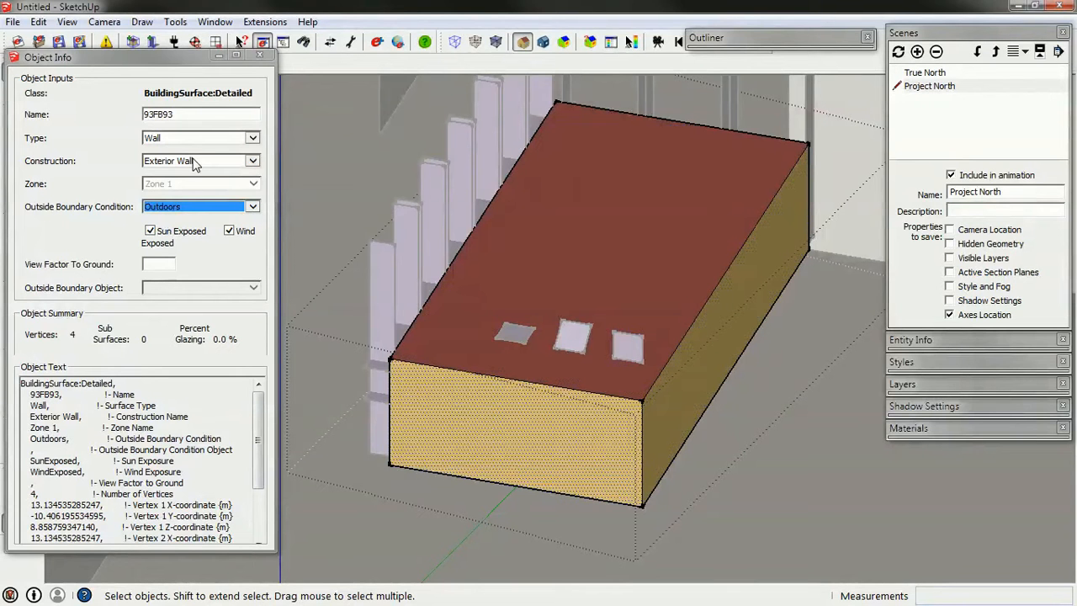
click(170, 208)
click(164, 230)
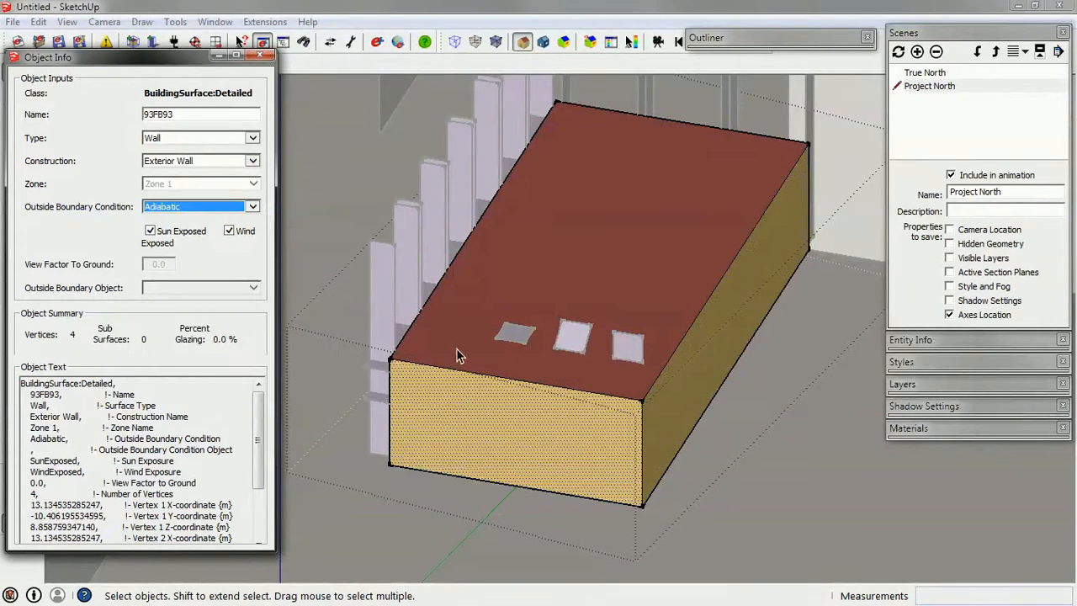
Set the outside boundary condition of the zone's floor surface to Adiabatic.
middle_drag(573, 464, 525, 349)
click(527, 349)
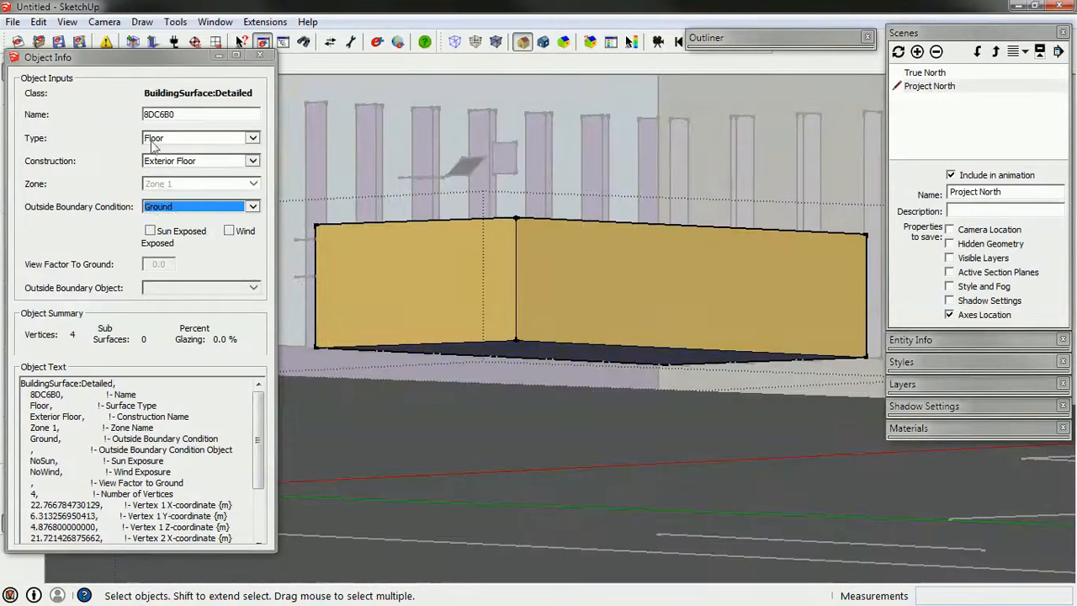
click(178, 210)
click(167, 228)
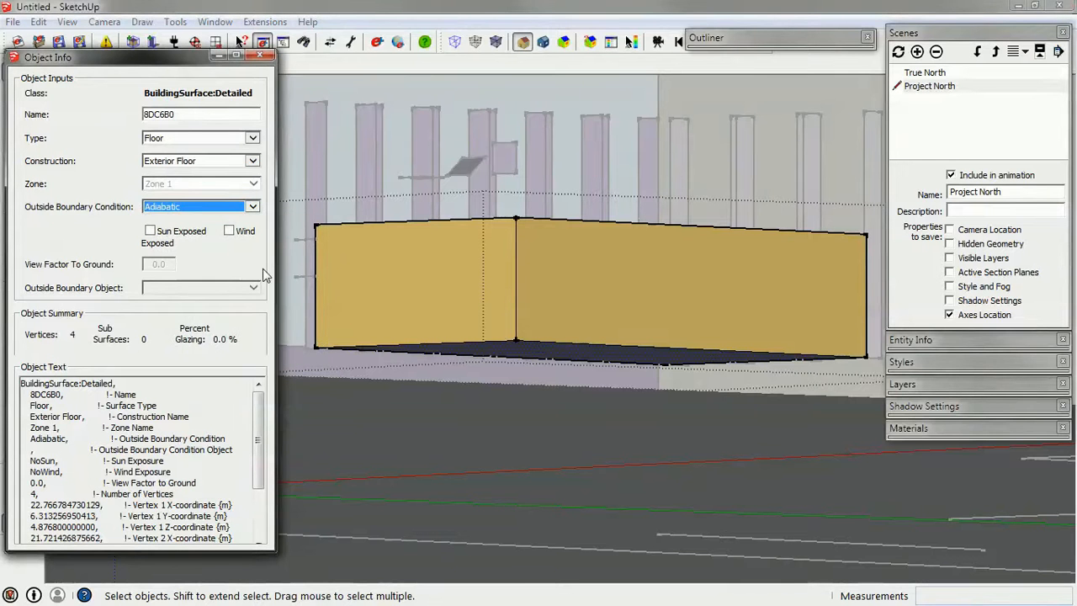
Check the outside boundary conditions of the two glazed walls behind the vertical fins.
middle_drag(572, 354, 718, 503)
middle_drag(808, 452, 358, 343)
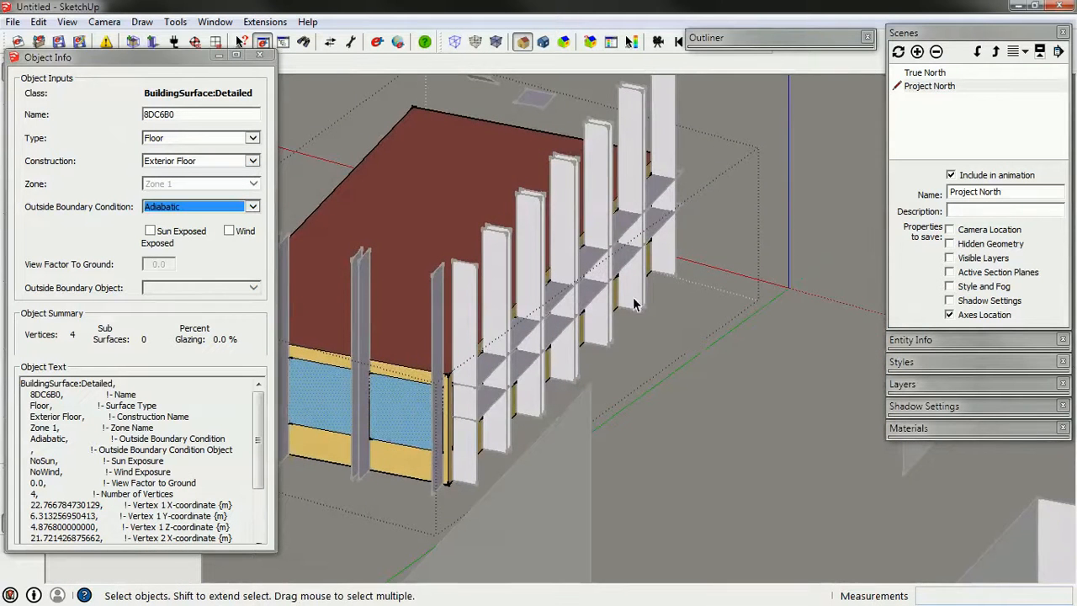
middle_drag(635, 305, 567, 368)
click(567, 368)
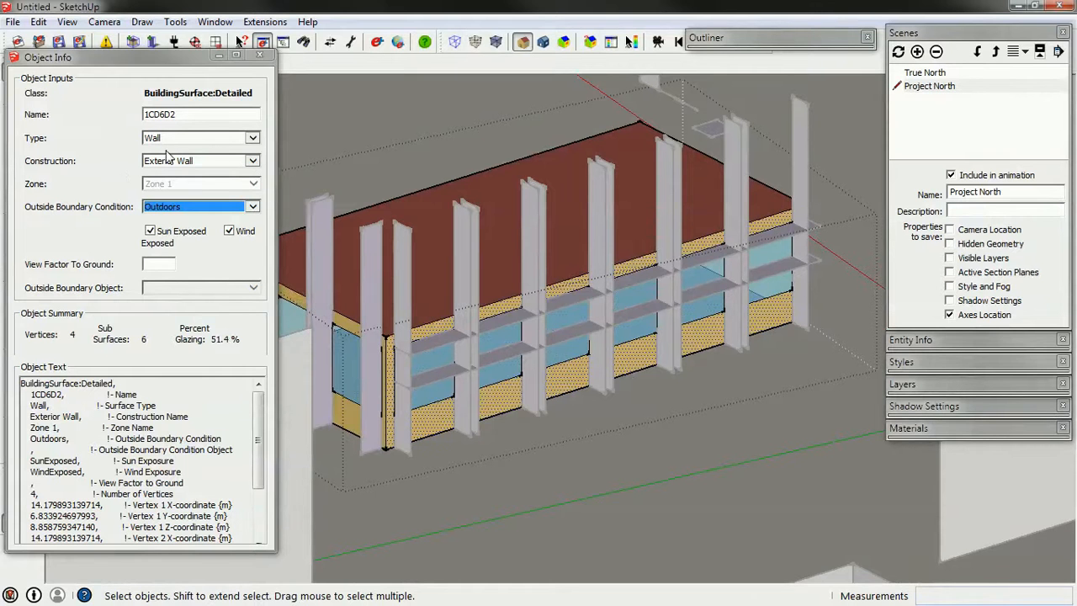
middle_drag(371, 281, 568, 364)
click(562, 383)
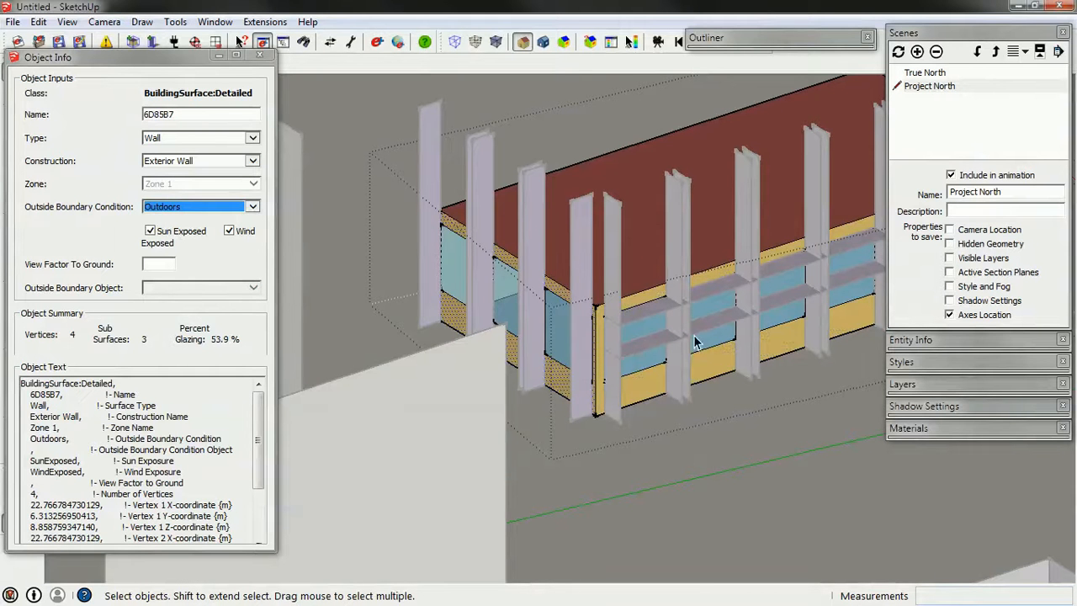
middle_drag(695, 341, 440, 342)
scroll(440, 343, down, 3)
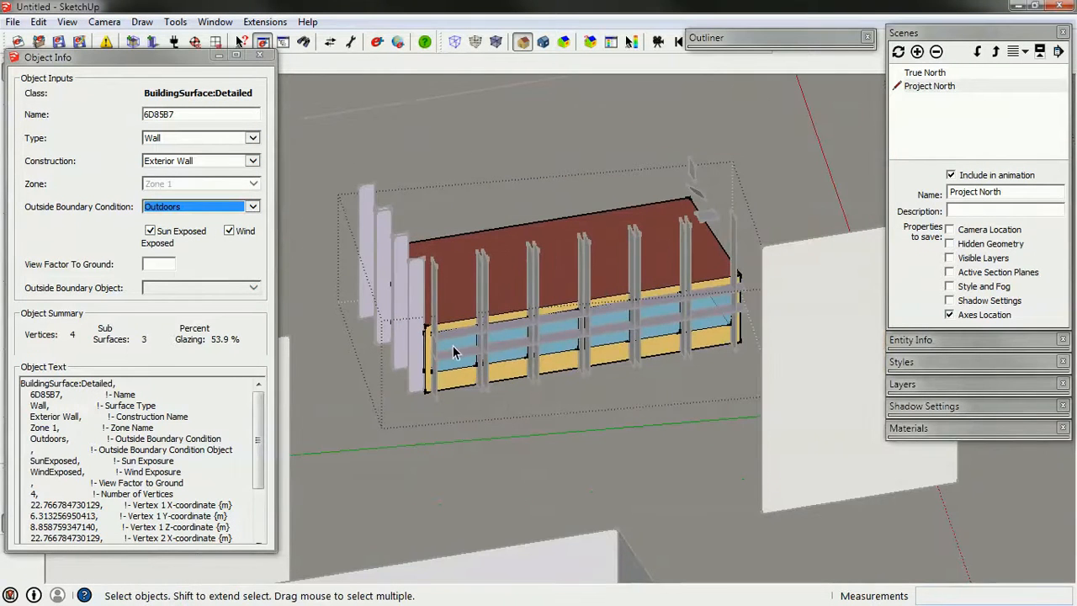
Leave the zone and check the shading type of the vertical fins along the glazed walls.
click(656, 465)
click(421, 286)
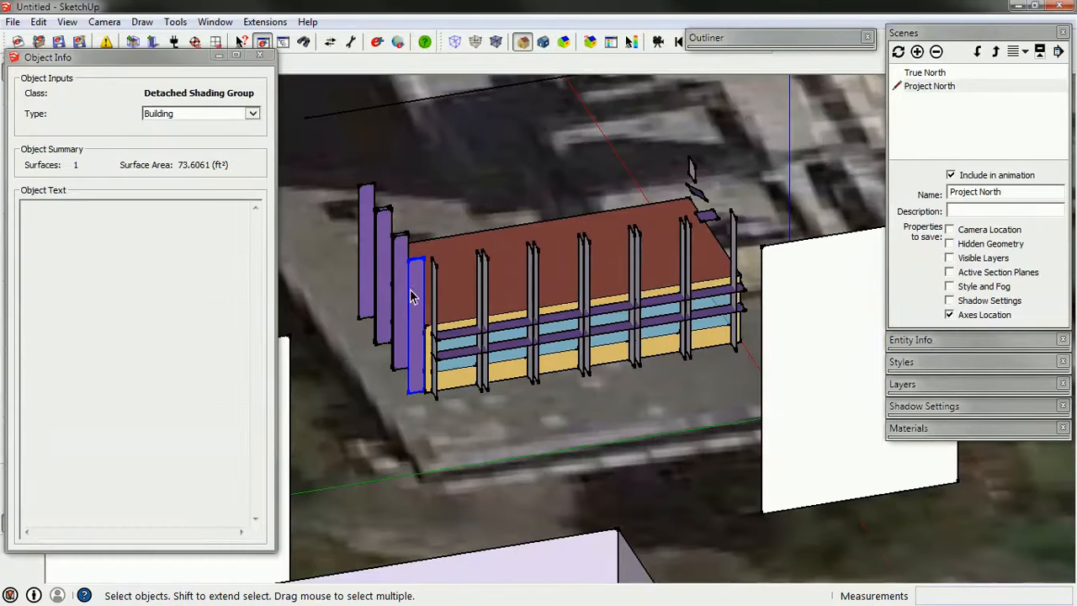
click(431, 287)
click(482, 274)
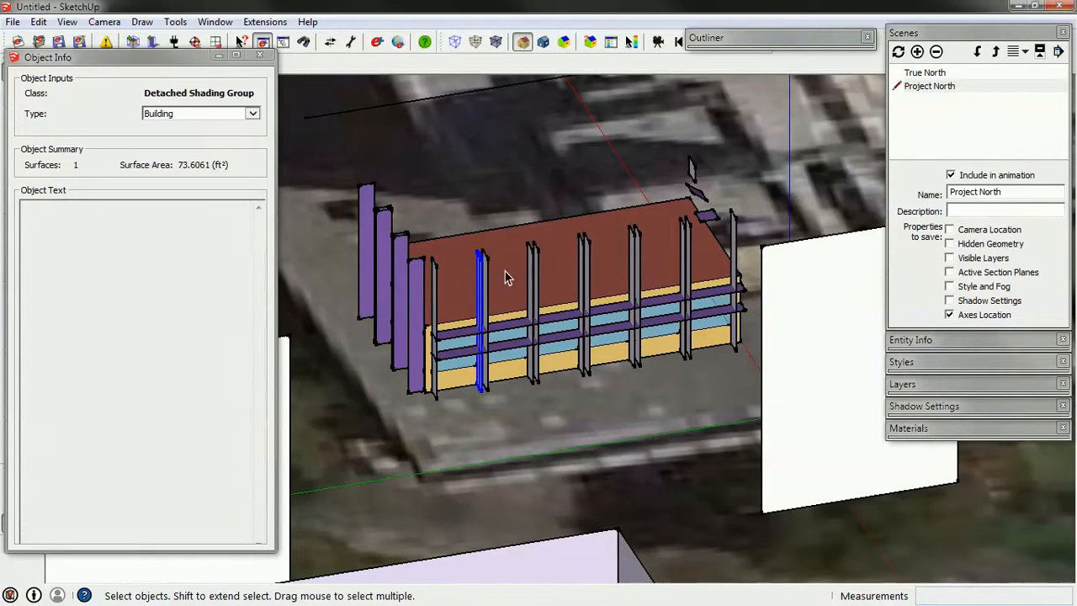
Check the shading types of the tree panels around the building and of the small panels above its roof.
middle_drag(592, 340, 778, 340)
click(777, 340)
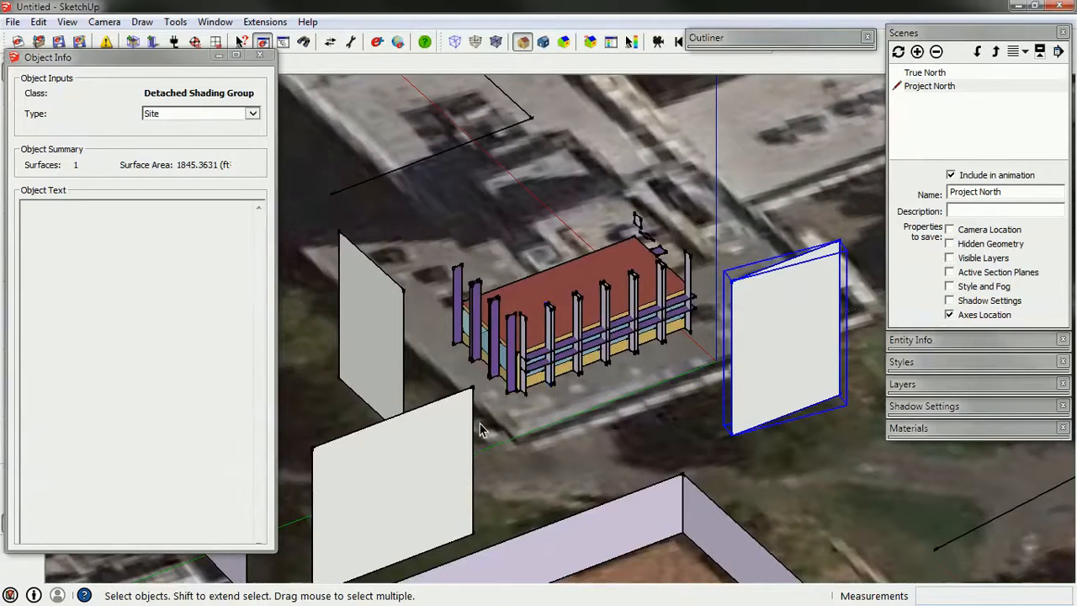
click(455, 436)
middle_drag(692, 423, 390, 436)
scroll(391, 436, down, 4)
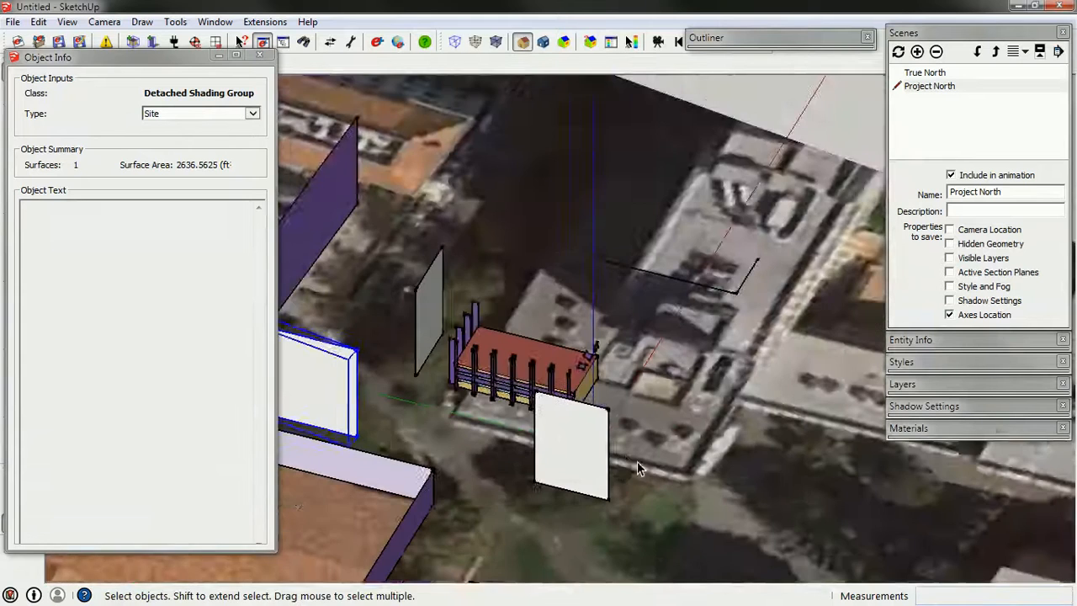
middle_drag(638, 461, 388, 441)
scroll(554, 364, up, 5)
click(569, 359)
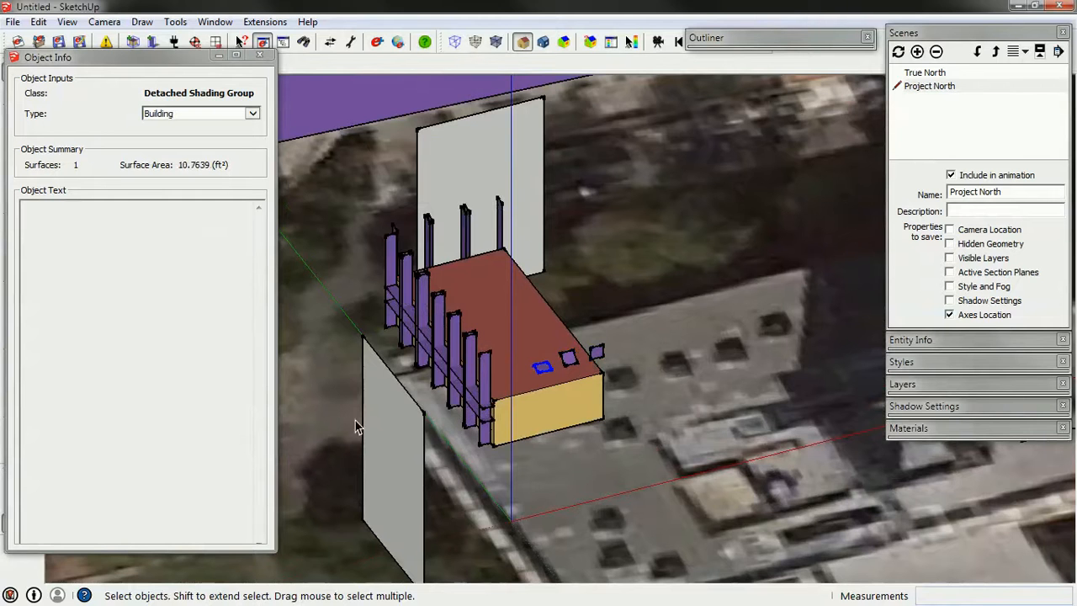
Name the shading surface of the large tree panel behind the building's short glazed end "Tree North" and leave its group.
mouse_move(404, 415)
shift+middle_down()
mouse_move(738, 392)
mouse_move(624, 399)
mouse_move(633, 438)
mouse_move(565, 514)
shift+middle_up()
scroll(659, 409, up, 1)
double_click(704, 218)
click(709, 205)
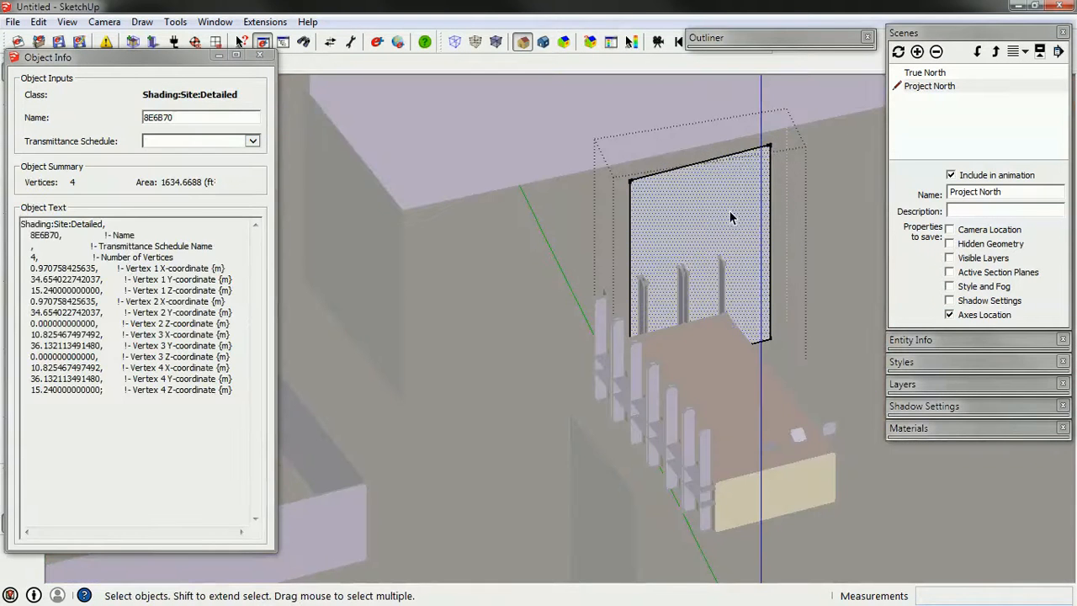
drag(178, 118, 165, 117)
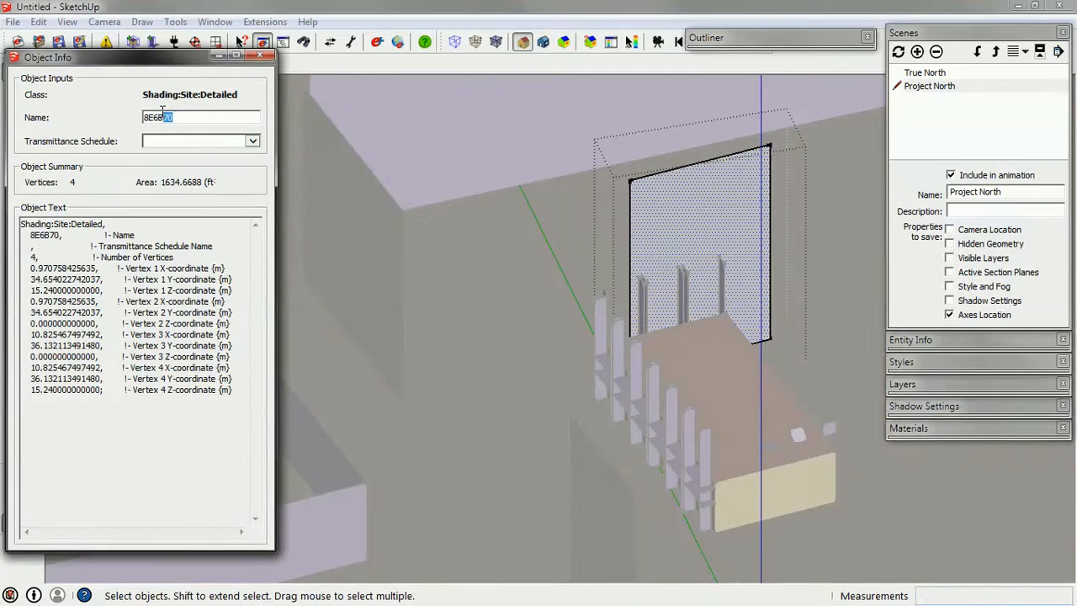
text(North T)
key(BackSpace)
key(BackSpace)
key(BackSpace)
key(BackSpace)
key(BackSpace)
key(BackSpace)
key(BackSpace)
text(Tree North)
key(Tab)
click(580, 266)
Name the tree panel nearest the corner of the large purple context building "Tree West 1" and leave its group.
double_click(376, 259)
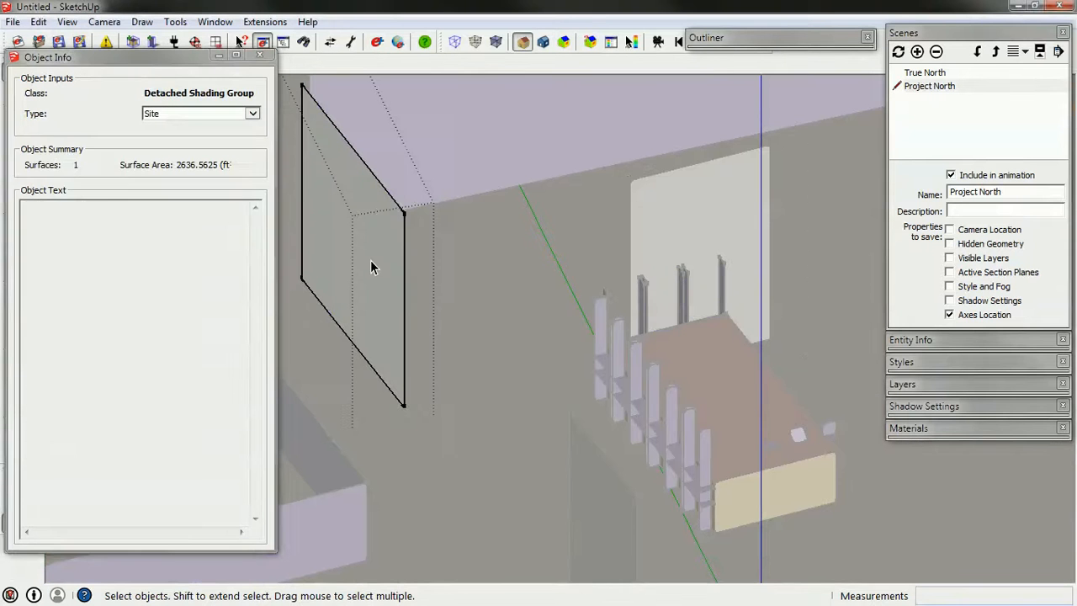
click(370, 259)
click(56, 107)
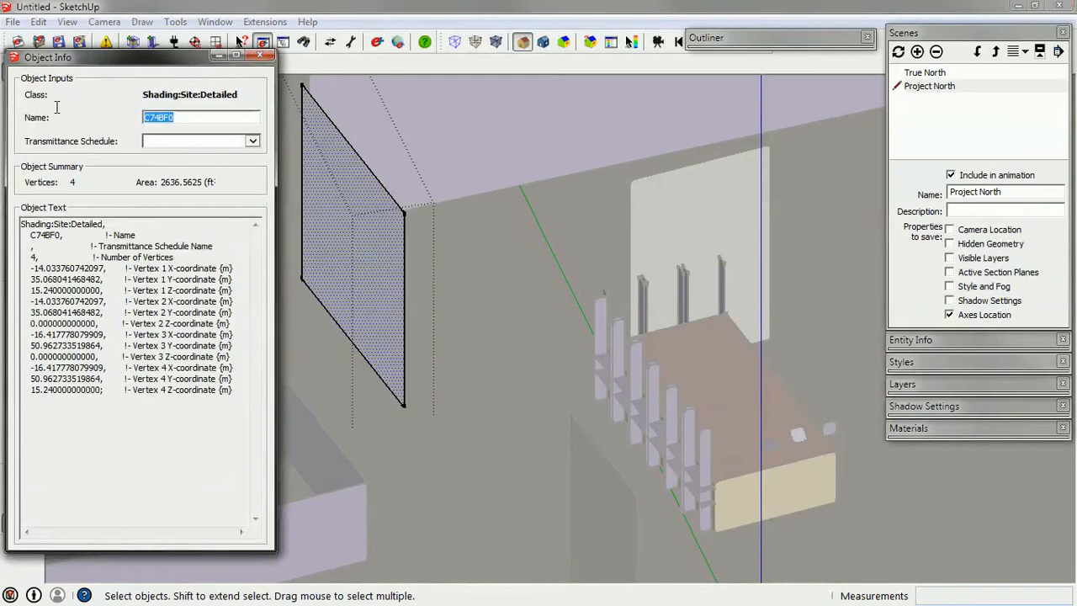
text(Tree West 1)
key(Tab)
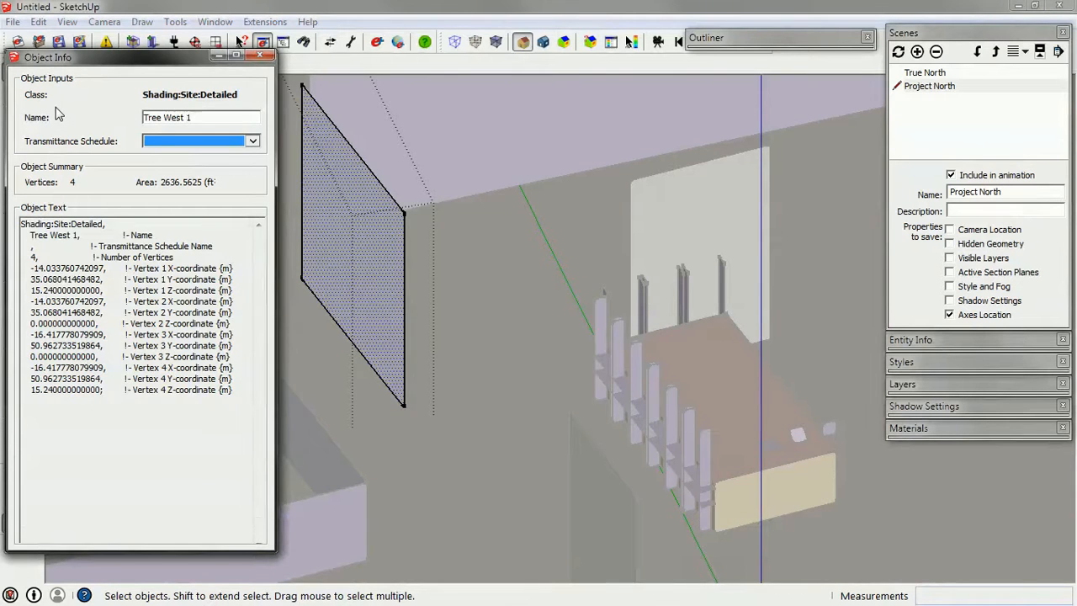
click(499, 264)
Rename the tree panel standing in front of the long row of vertical fins and leave its group.
click(595, 494)
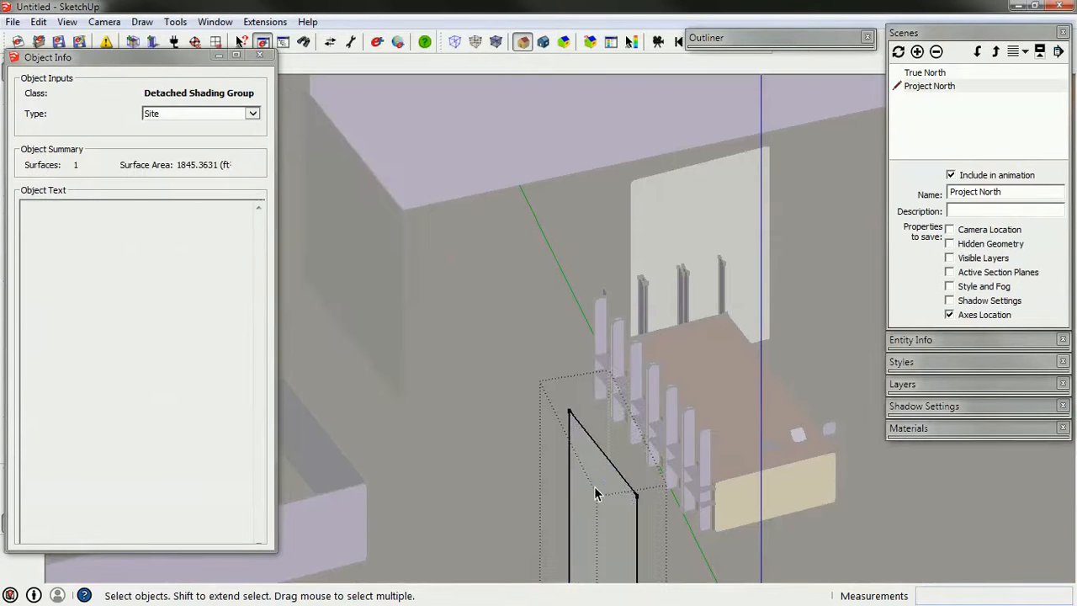
click(595, 494)
drag(201, 119, 53, 108)
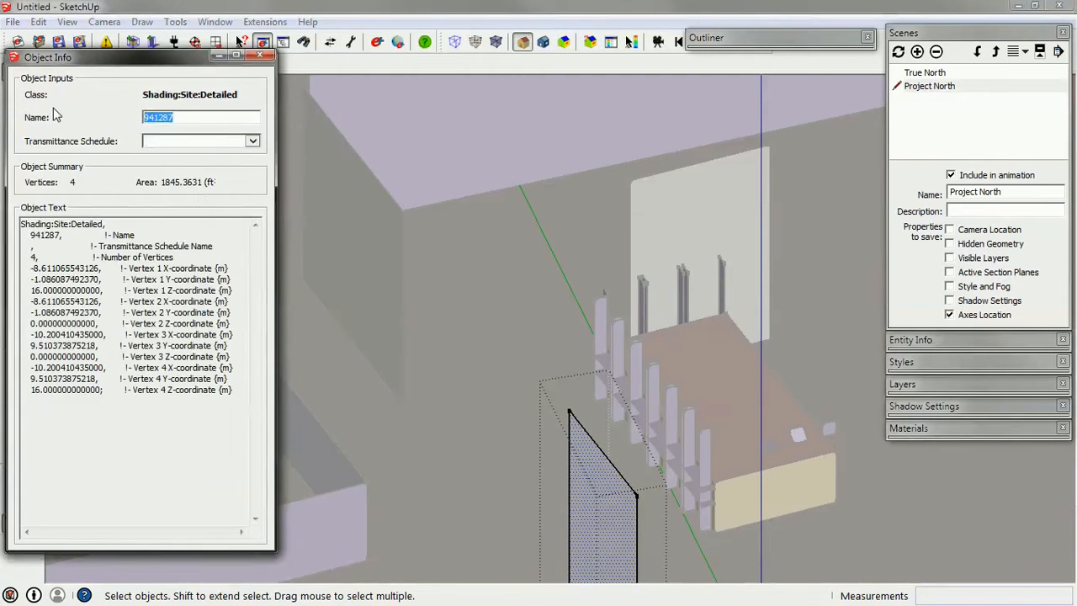
text(Tr)
text( 1)
click(525, 266)
click(513, 260)
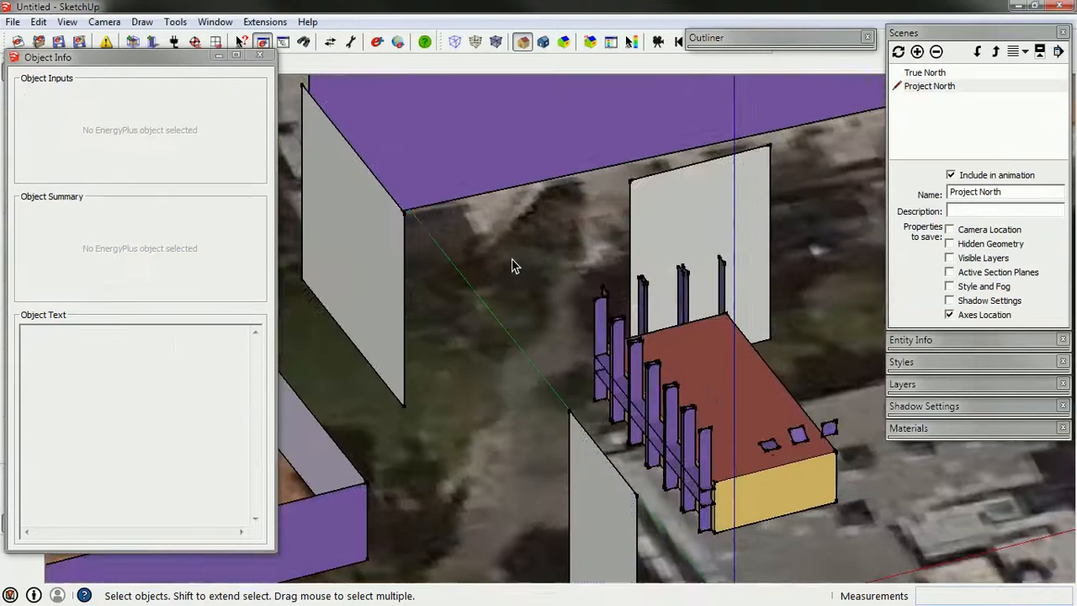
Check the name given to the tree panel nearest the purple context building.
scroll(505, 260, down, 2)
double_click(390, 236)
click(396, 240)
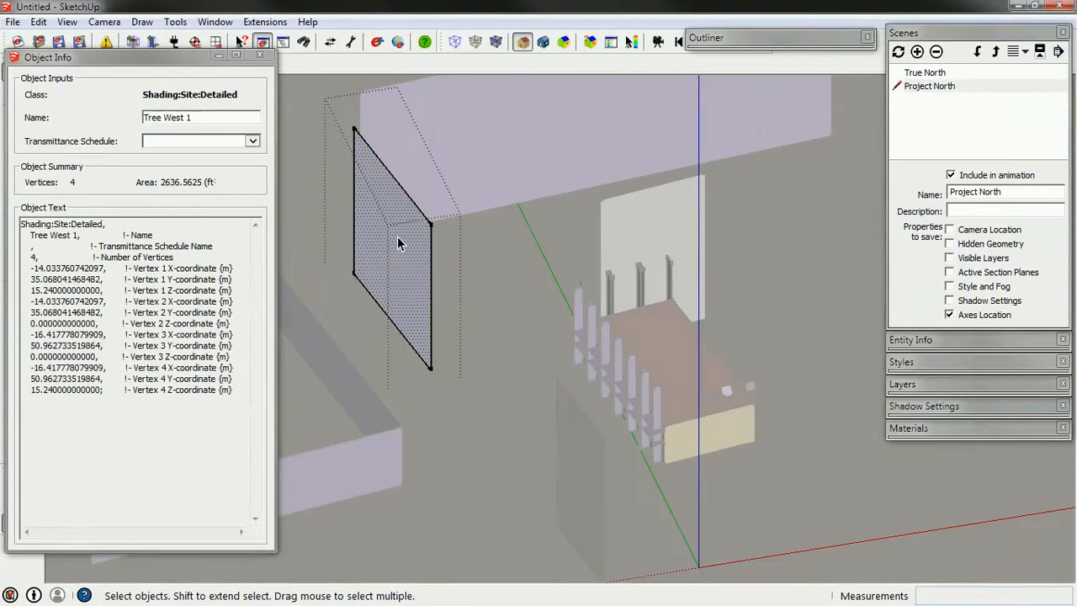
click(544, 211)
Save the EnergyPlus input file in the Demo folder under the new name "04_Finished Geometry.idf".
scroll(457, 263, down, 3)
middle_drag(638, 311, 505, 305)
scroll(503, 307, down, 3)
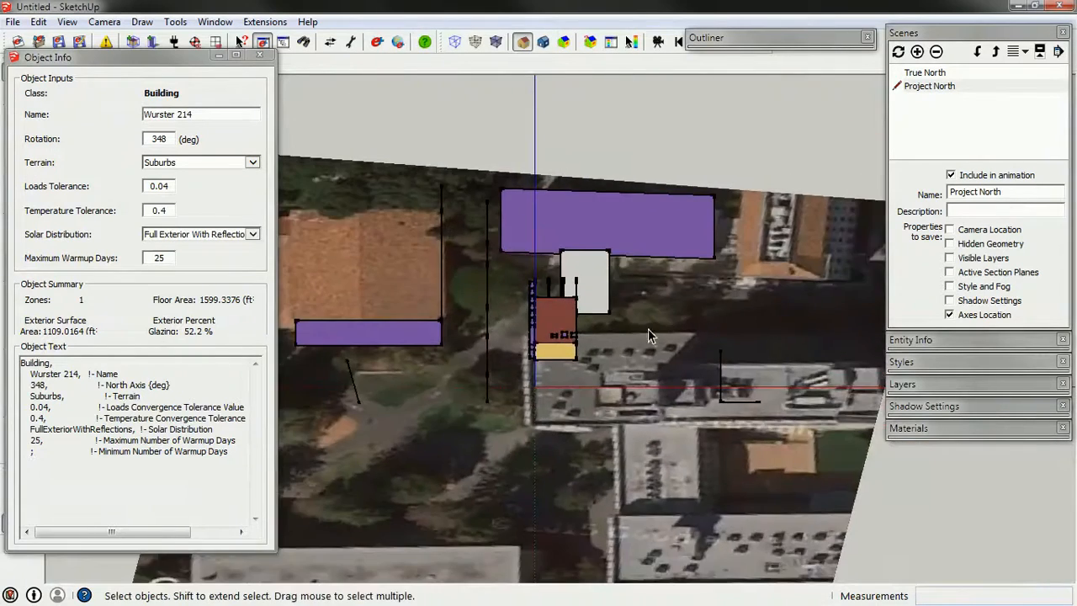
middle_drag(648, 335, 270, 143)
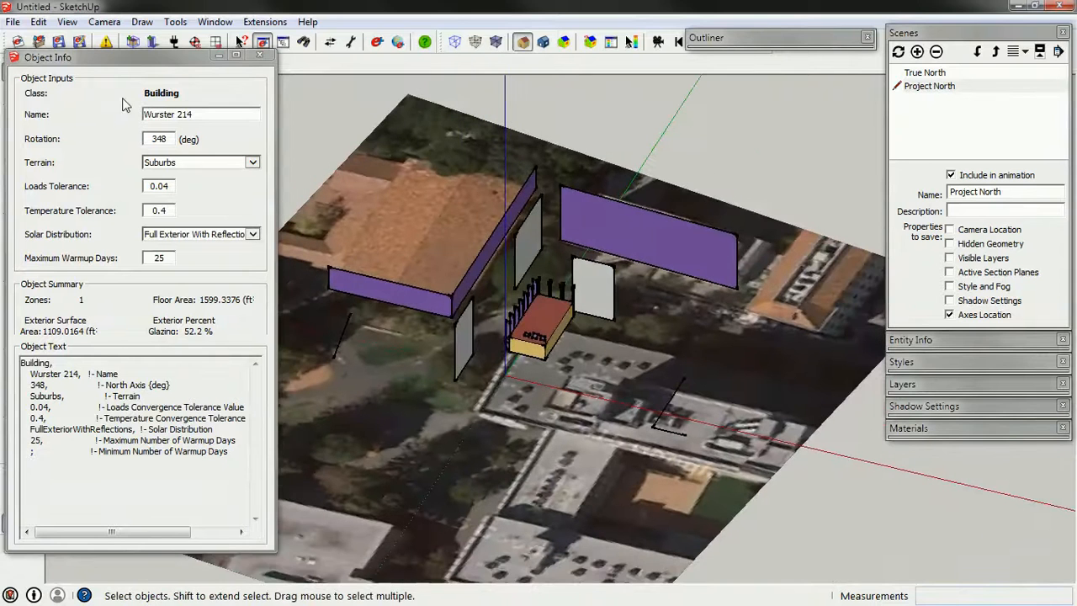
drag(103, 59, 109, 93)
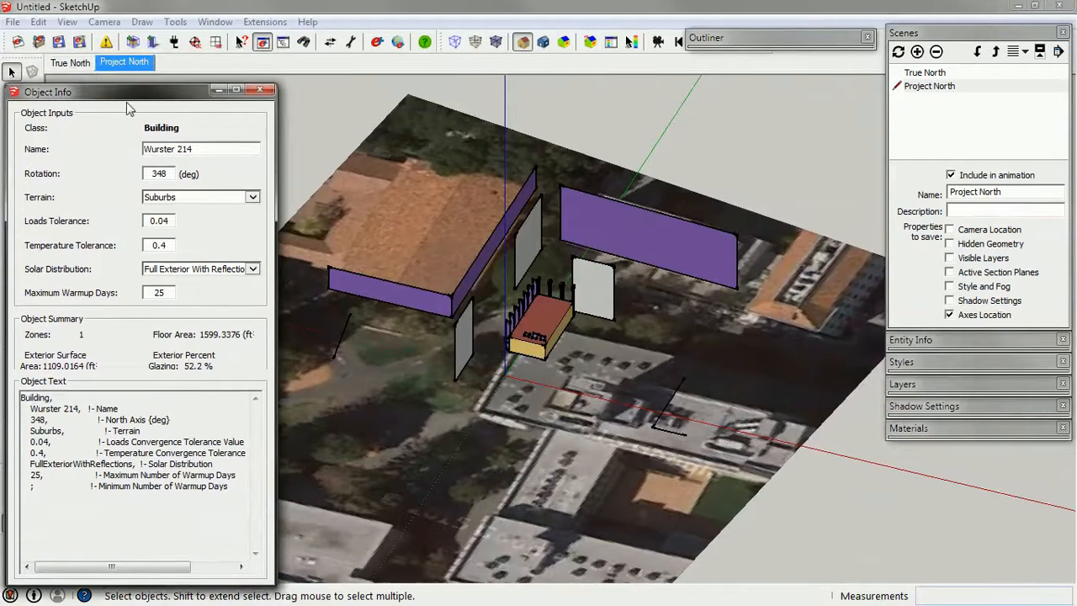
click(82, 40)
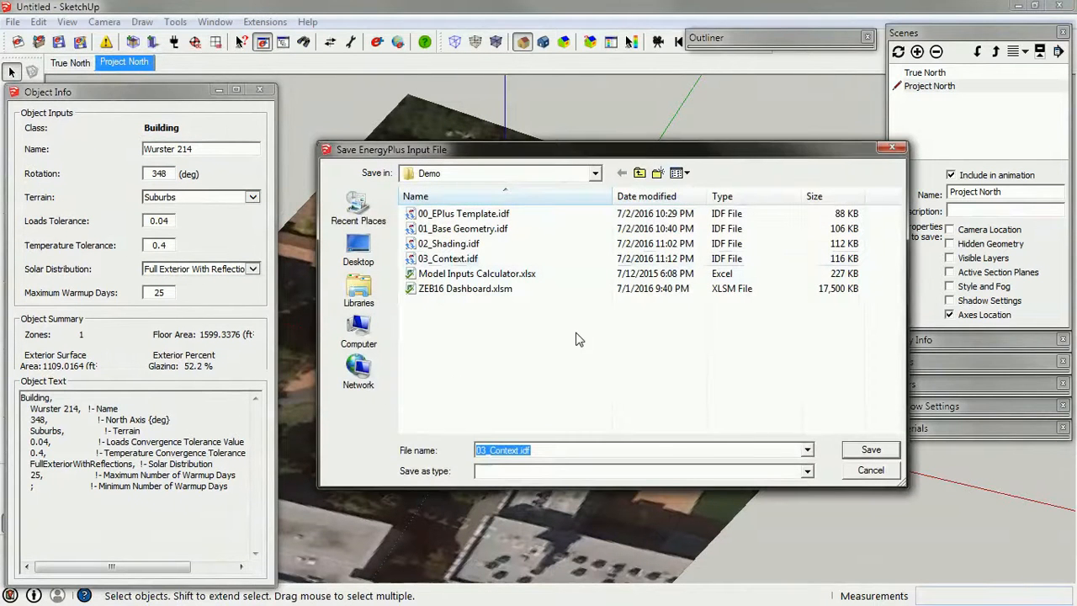
text(04_Finished Geometry)
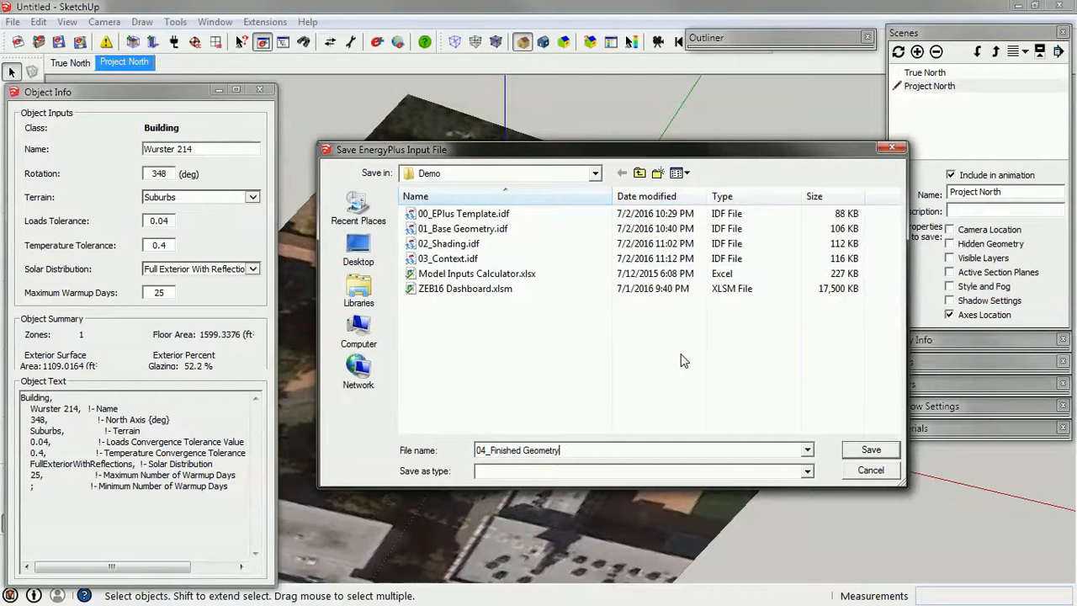
text(.id)
key(Return)
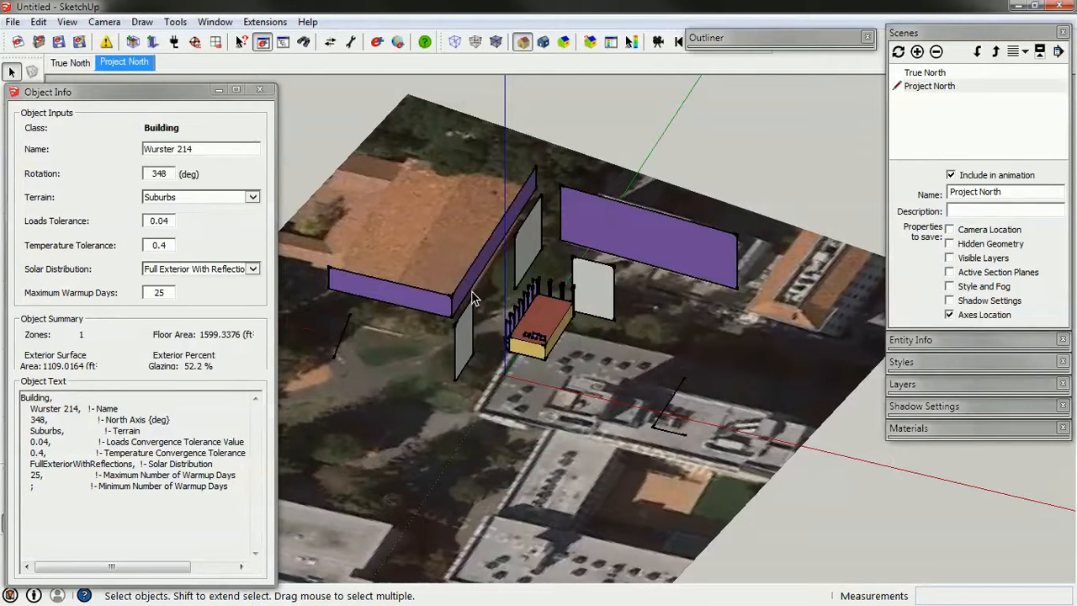
Close the object info window and start a new EnergyPlus file, clearing the energy geometry from the aerial image.
click(220, 91)
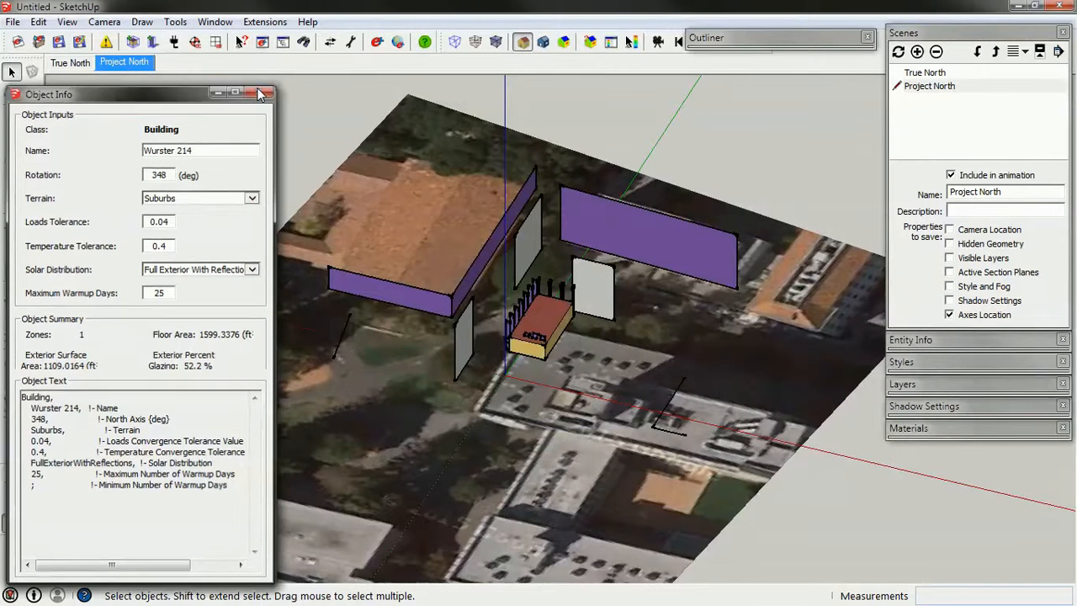
middle_drag(133, 156, 465, 162)
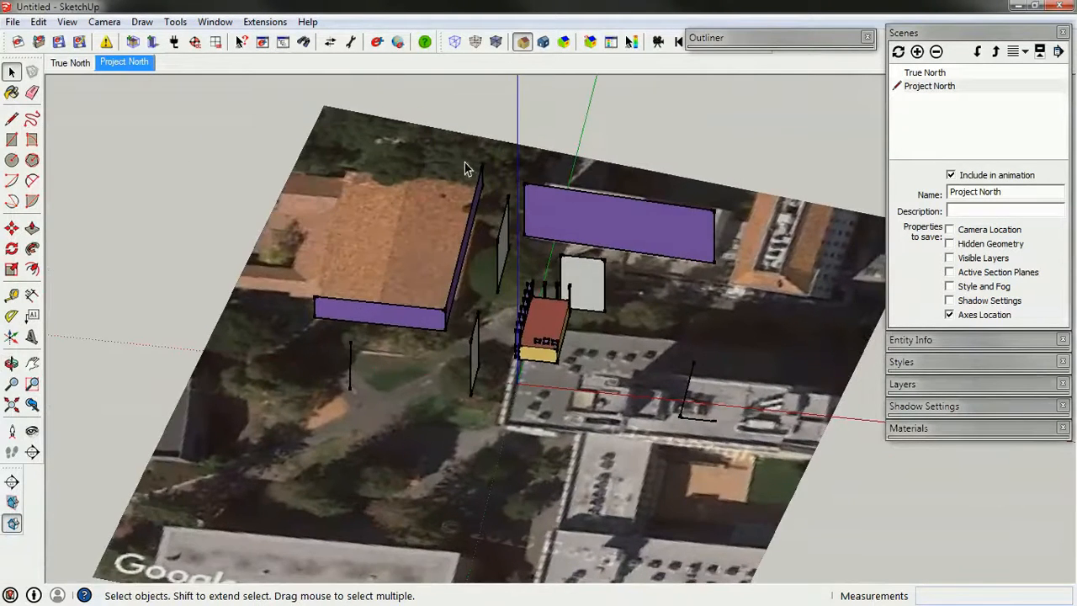
middle_drag(457, 384, 366, 231)
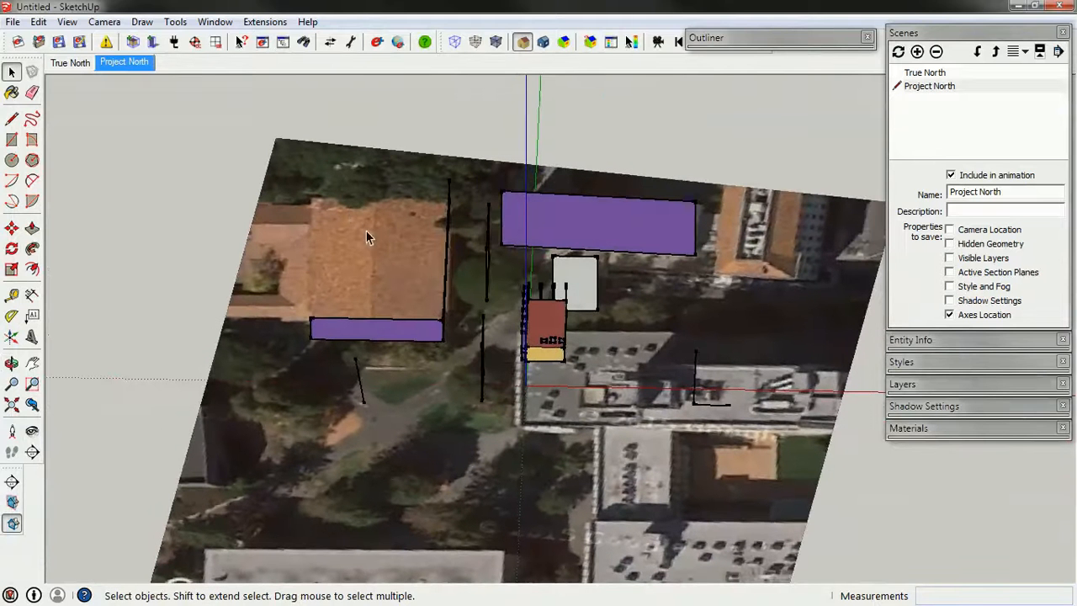
click(20, 42)
click(697, 343)
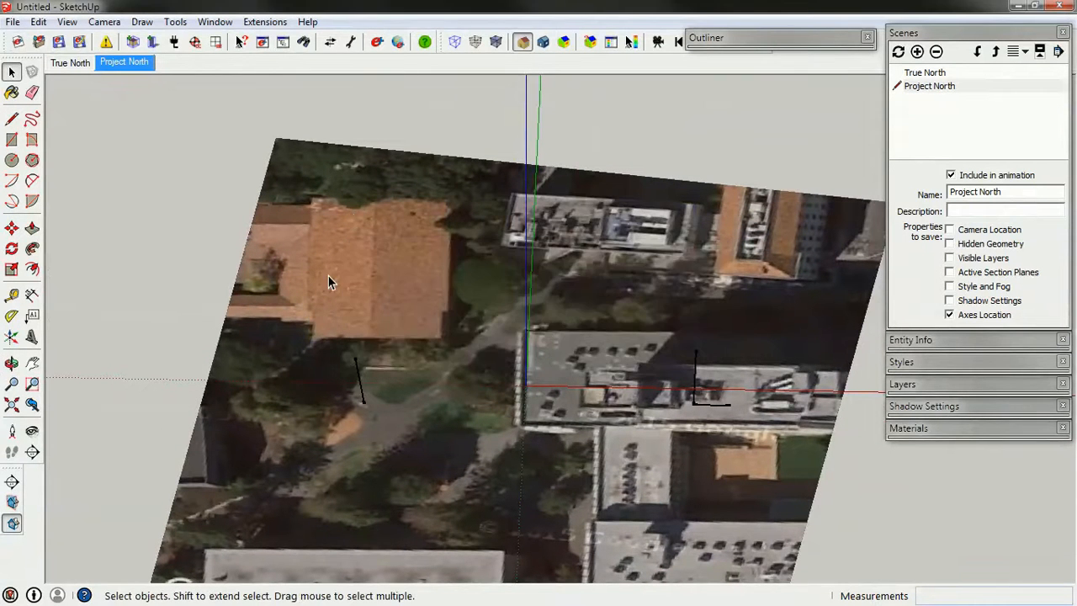
middle_drag(328, 276, 357, 349)
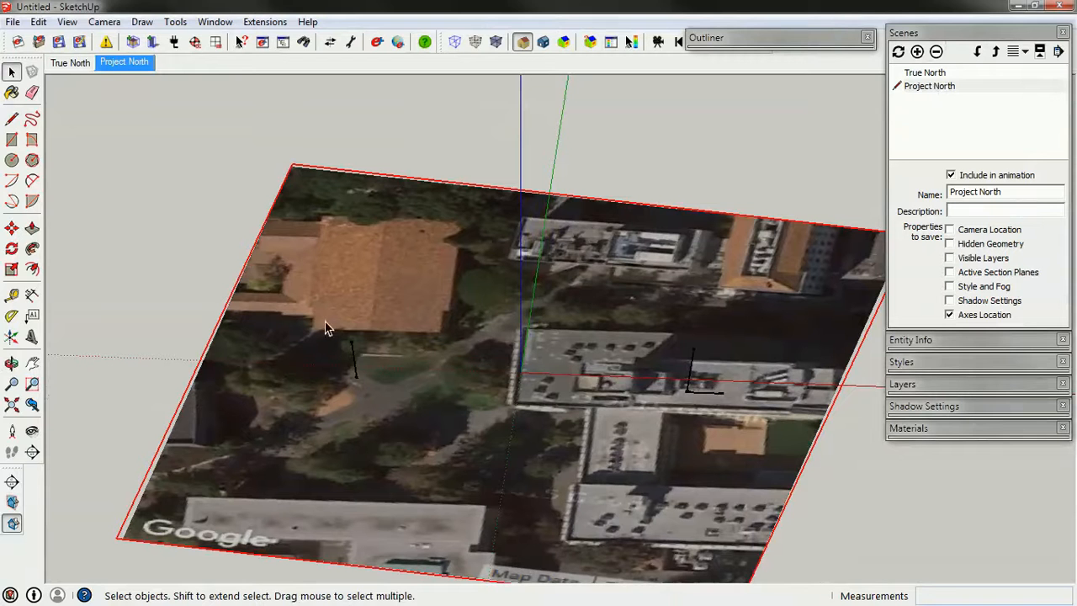
Check the axes orientation in the True North scene and return to the Project North scene.
click(947, 73)
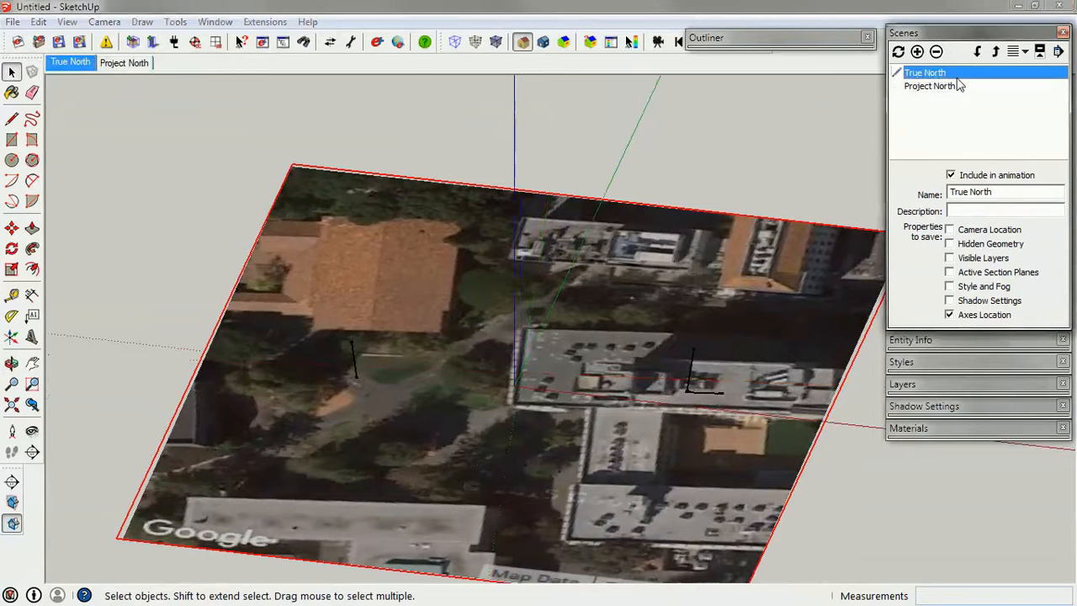
click(951, 86)
middle_drag(556, 361, 502, 427)
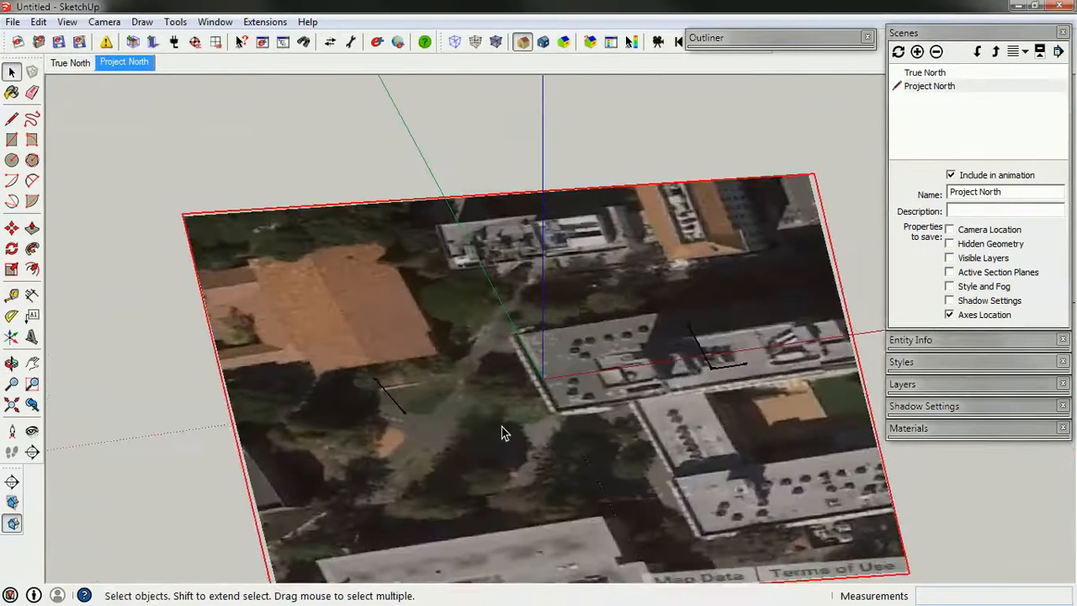
Save the SketchUp model to the desktop as "Wurster 214 Background" without saving an EnergyPlus input file.
click(11, 22)
click(63, 96)
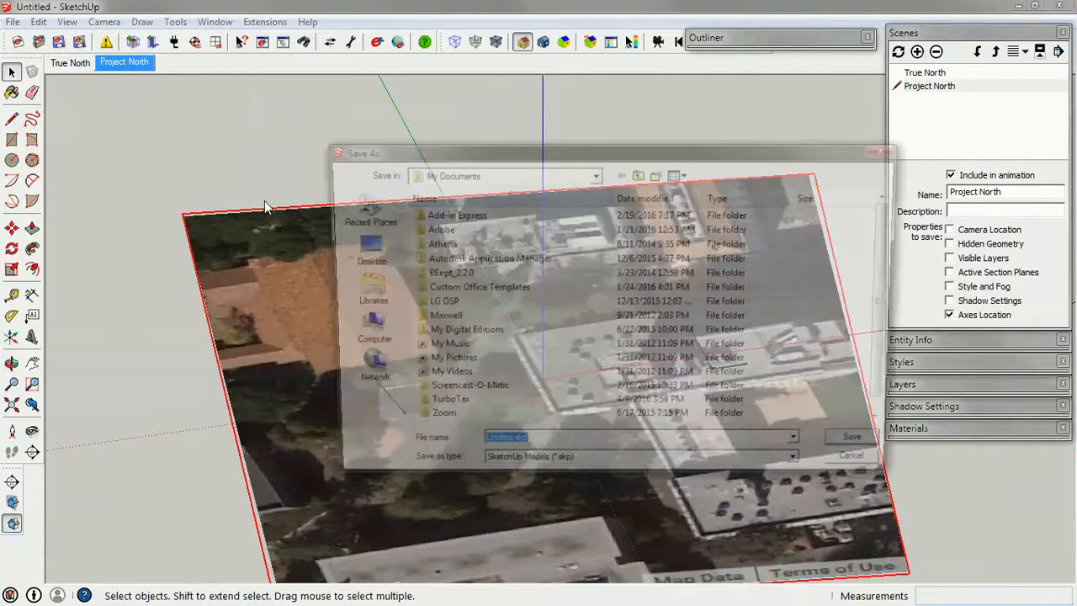
click(359, 248)
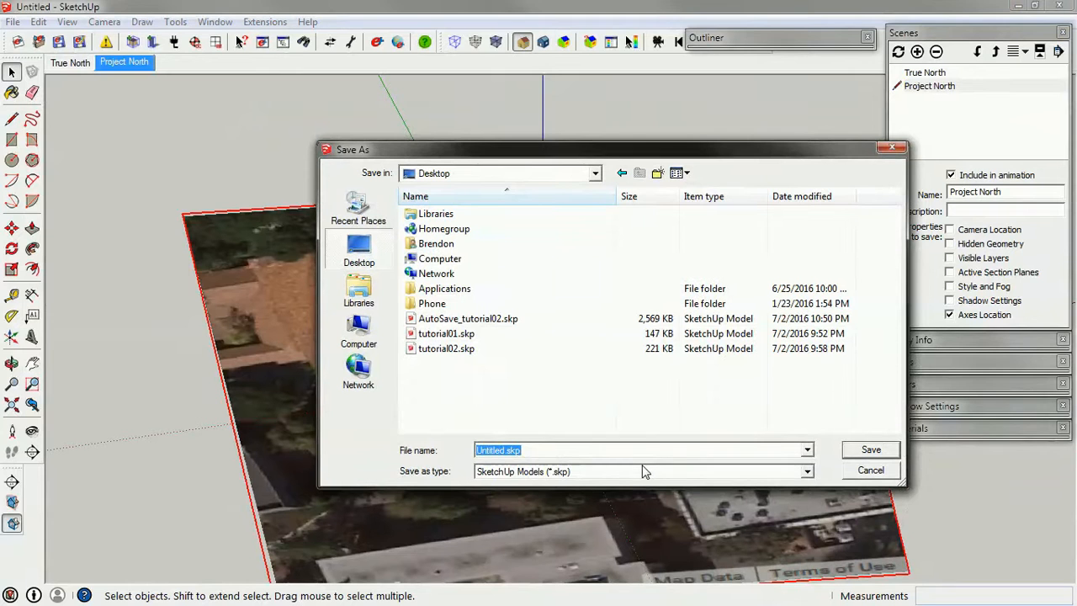
text(Wurster 214 B)
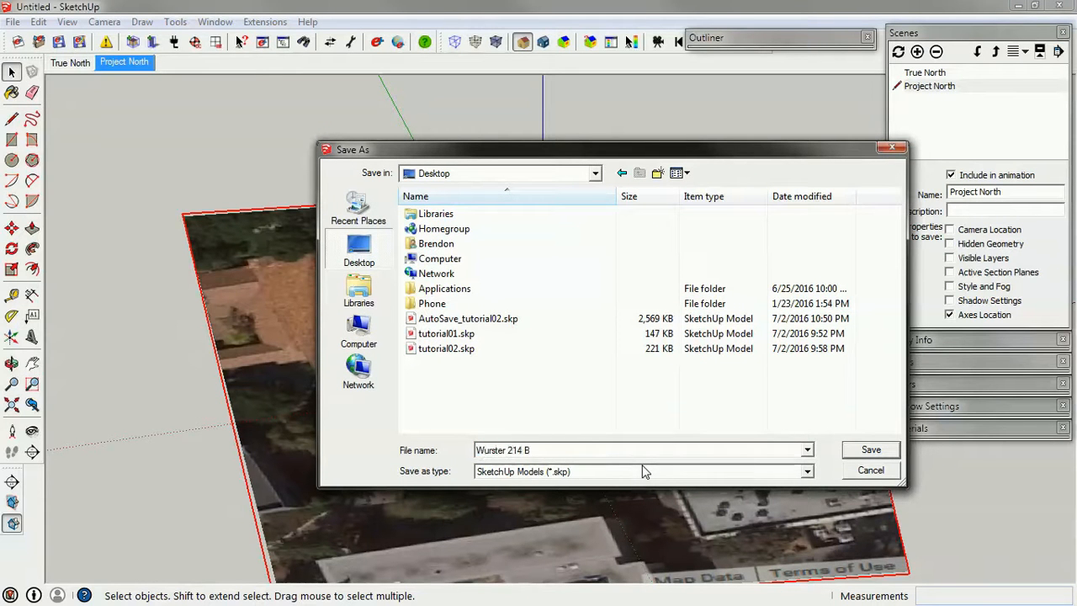
text(ackground)
key(Return)
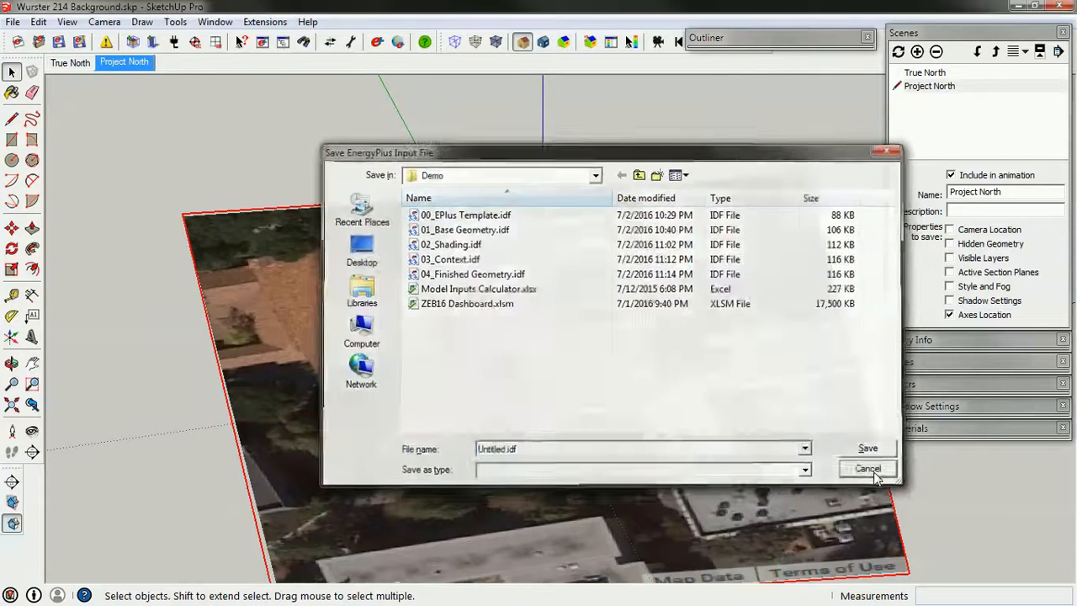
click(873, 472)
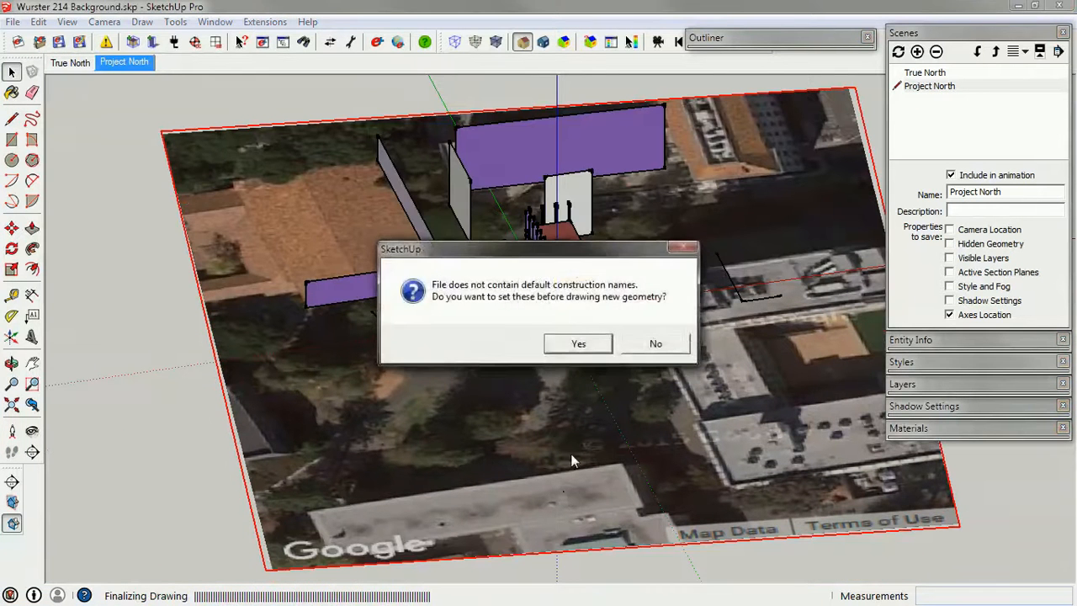
Finish loading the EnergyPlus geometry over the aerial background, declining to set default construction names.
click(656, 343)
click(699, 390)
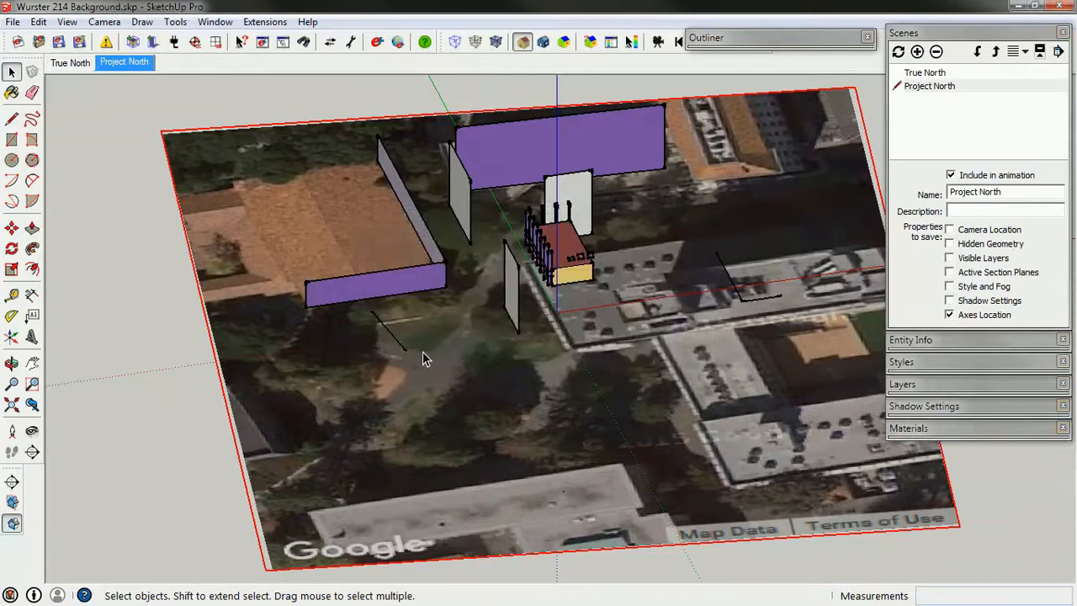
Enter the zone and split its long opaque wall with a vertical line, about a third along from the end with the small roof panels.
middle_drag(423, 352, 626, 434)
scroll(625, 274, up, 4)
middle_drag(625, 310, 704, 327)
scroll(690, 286, up, 3)
scroll(494, 354, up, 2)
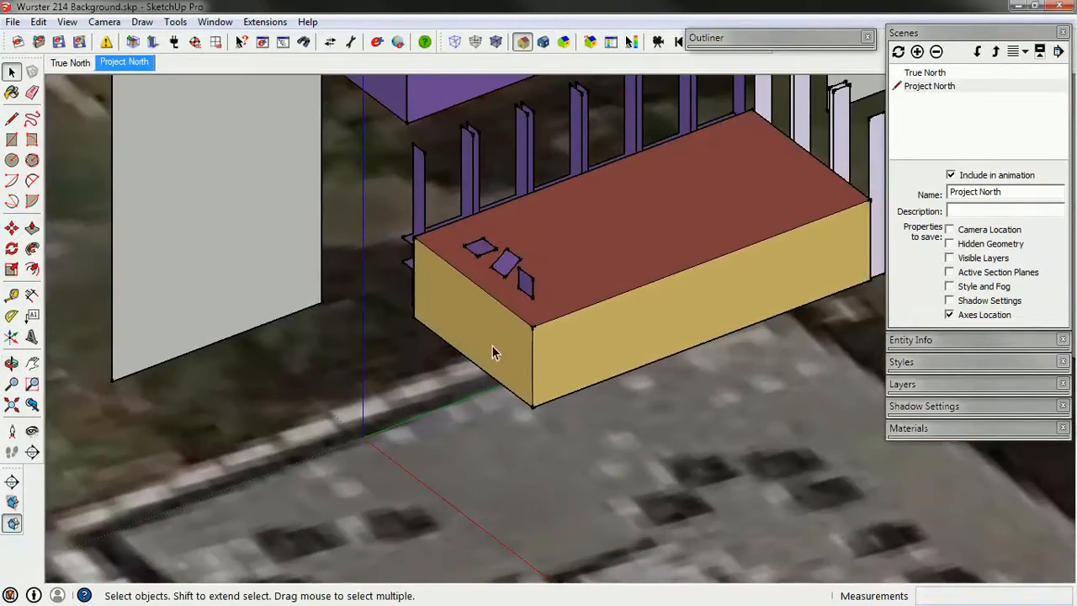
scroll(494, 354, down, 3)
middle_drag(606, 373, 671, 416)
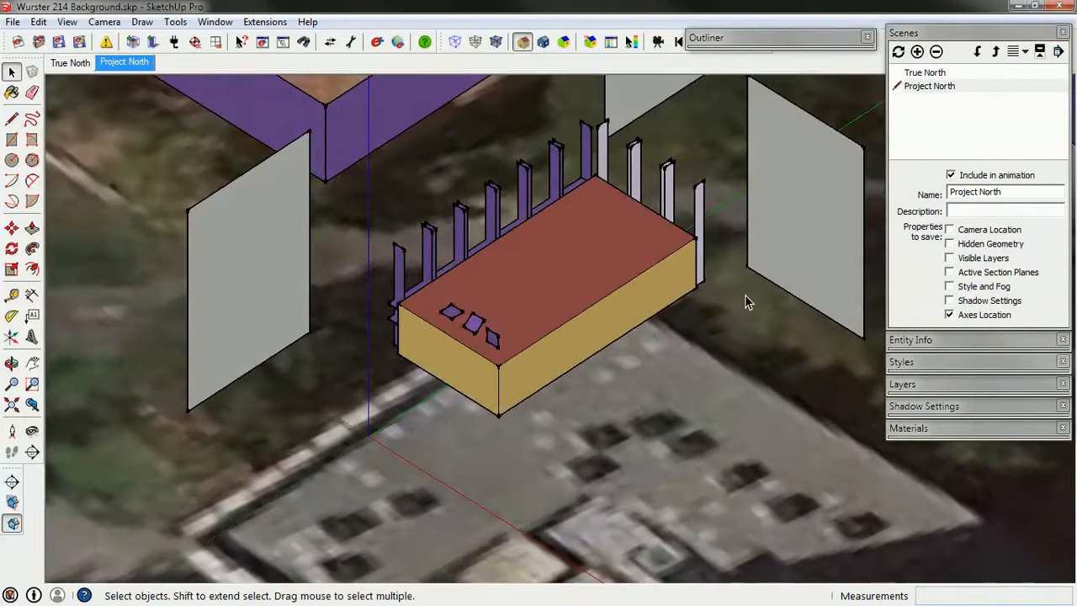
scroll(695, 338, up, 2)
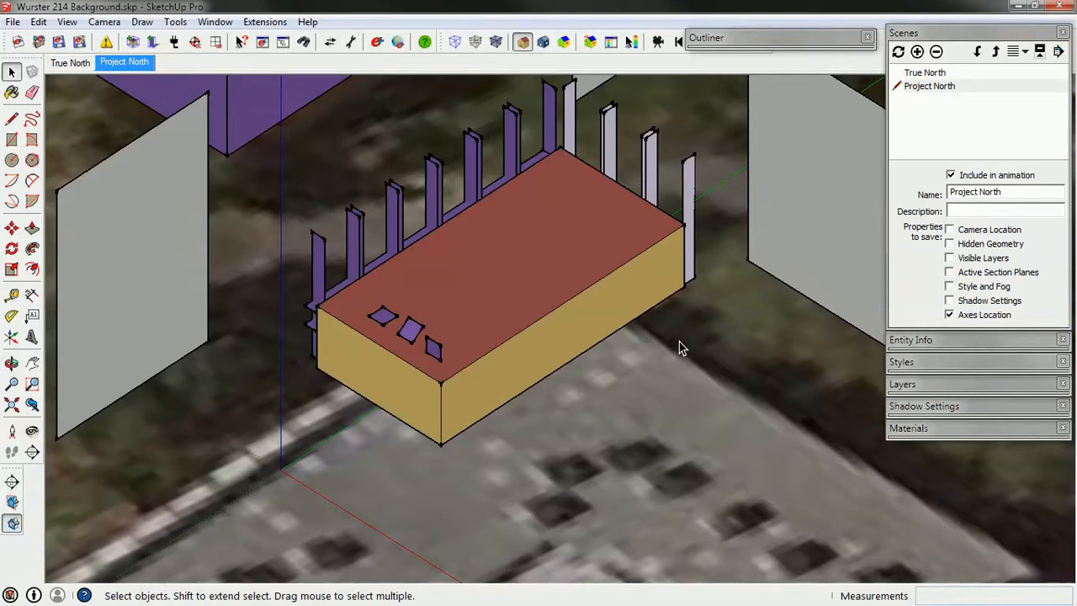
double_click(514, 357)
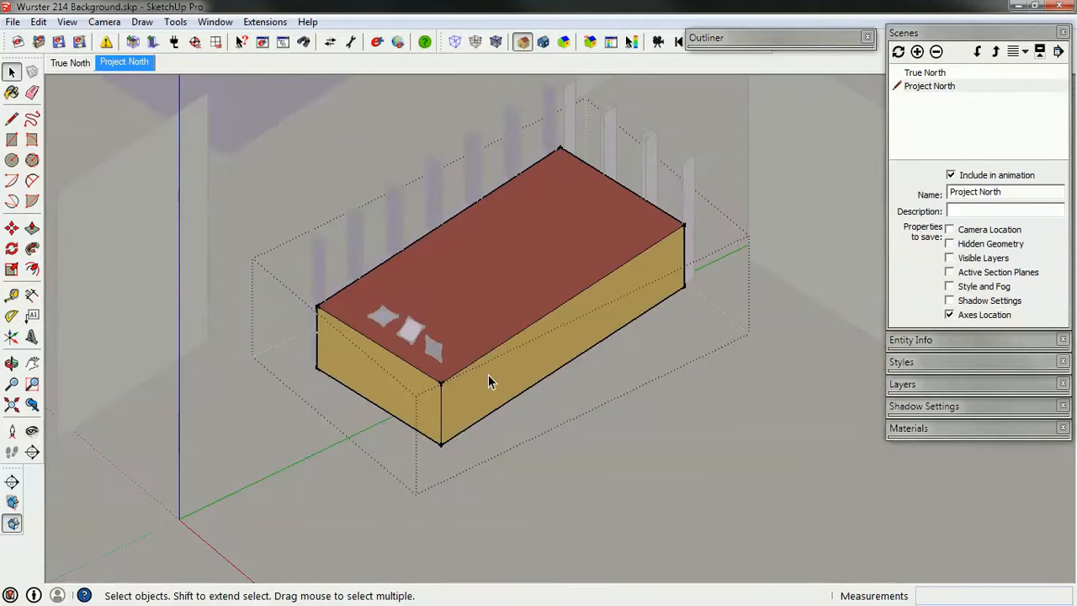
key(l)
scroll(530, 324, up, 1)
click(529, 324)
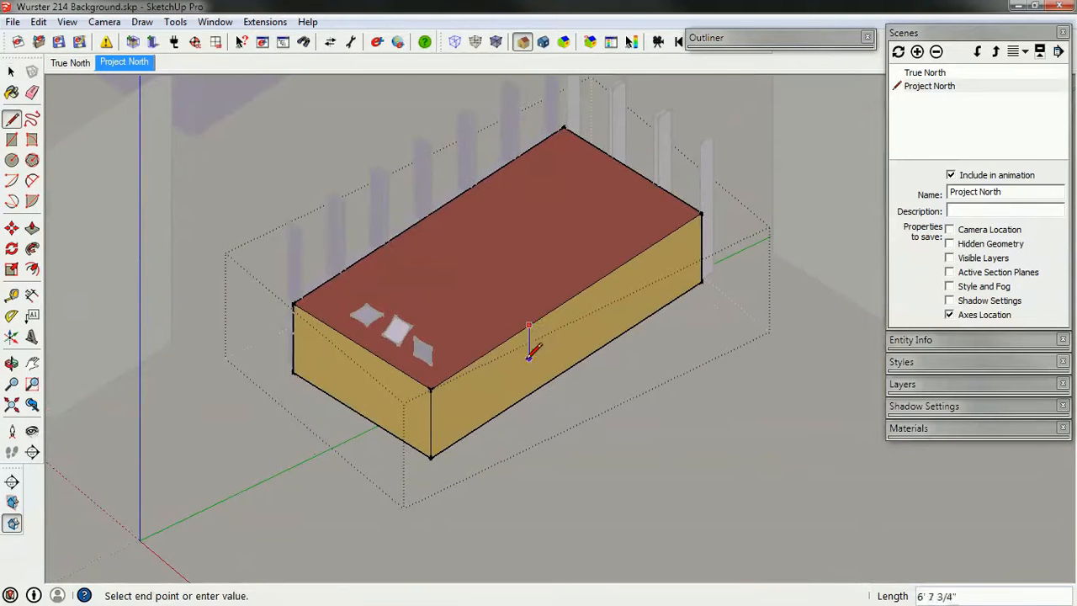
click(528, 393)
key(space)
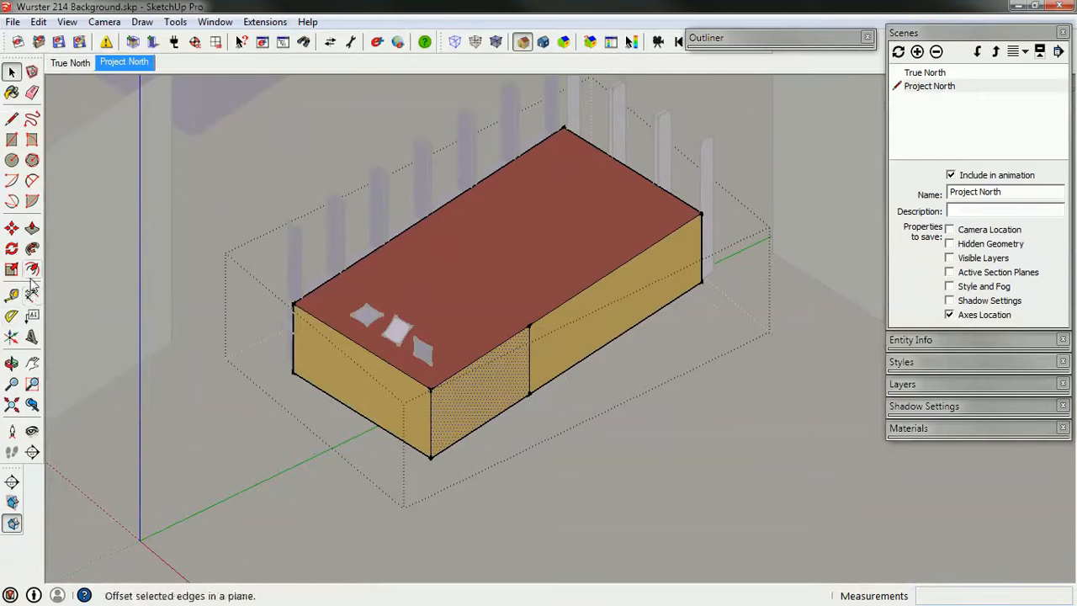
Push/Pull the shorter part of the split wall outward to form an L-shaped zone, and leave the zone.
click(32, 228)
drag(501, 384, 739, 471)
key(space)
middle_drag(698, 439, 413, 358)
click(423, 354)
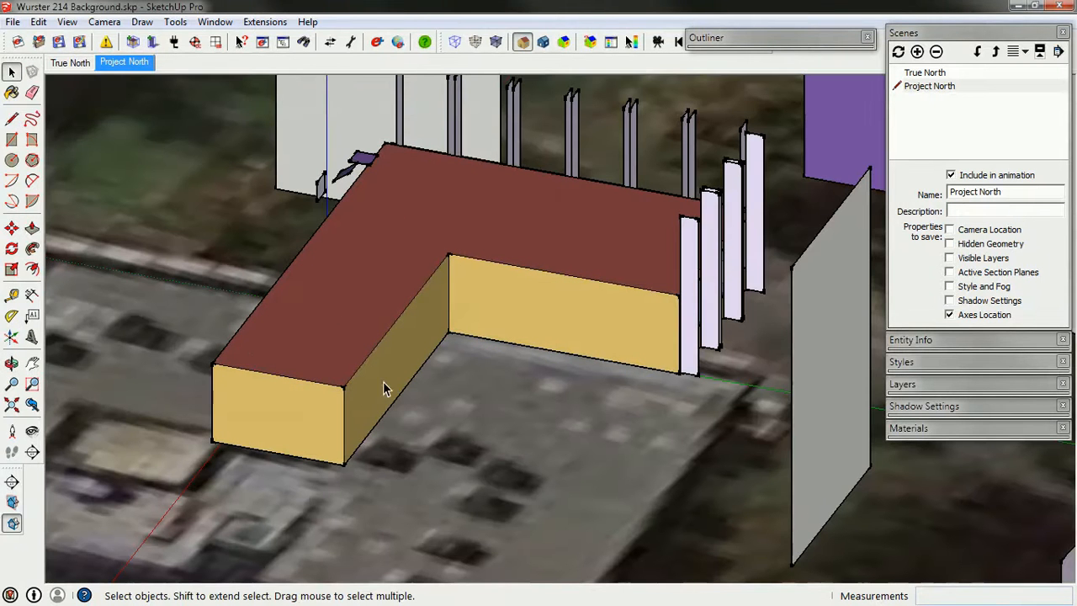
Enter the zone and split the L-shaped roof along the Project North axis, from the inner corner to the opposite edge.
click(347, 330)
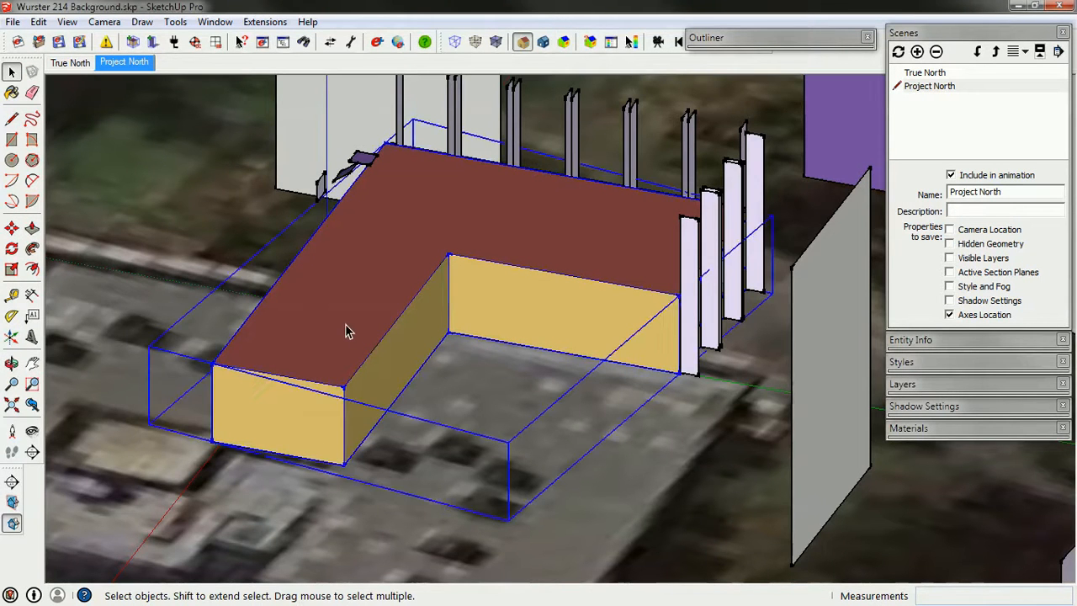
double_click(345, 324)
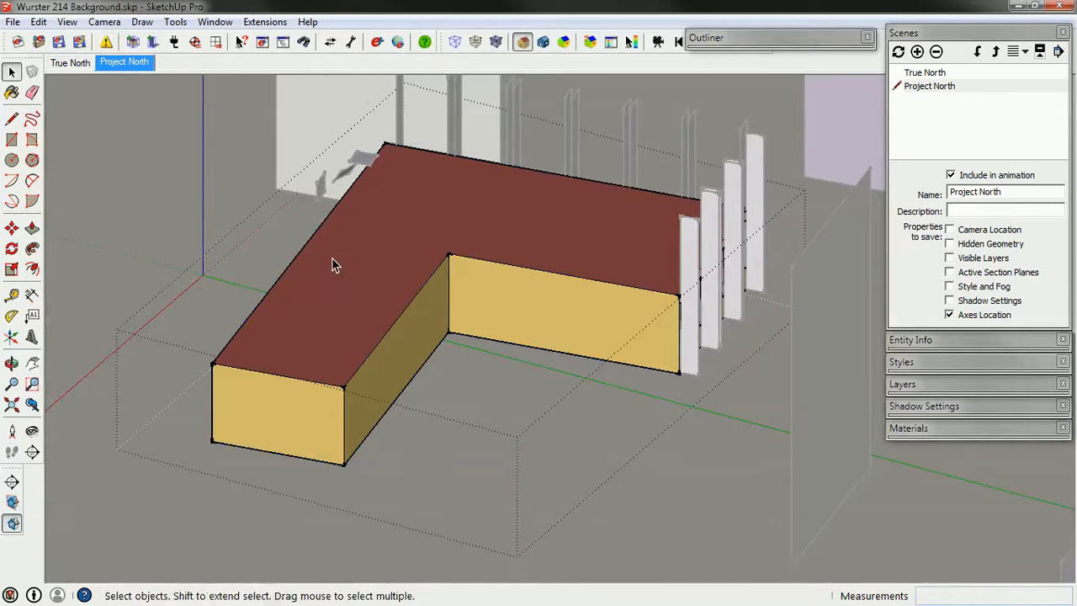
key(l)
click(449, 254)
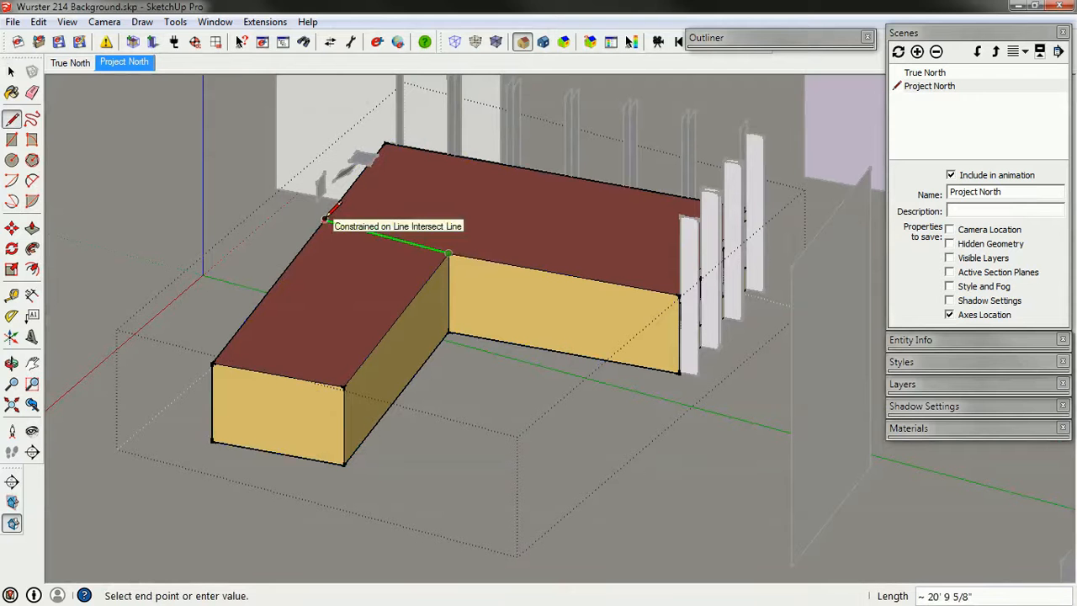
click(938, 87)
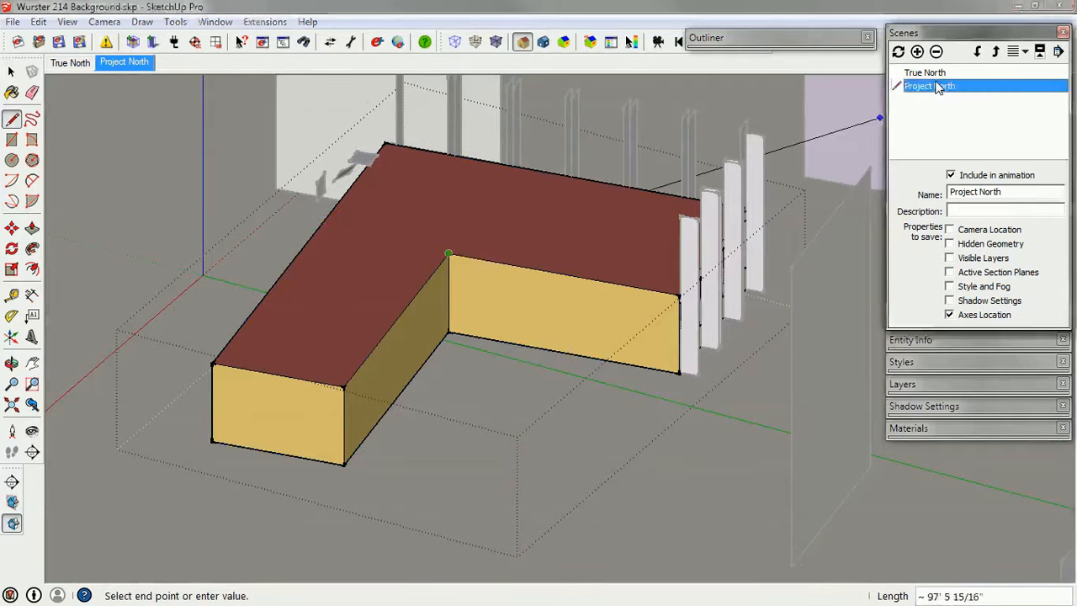
click(318, 229)
key(space)
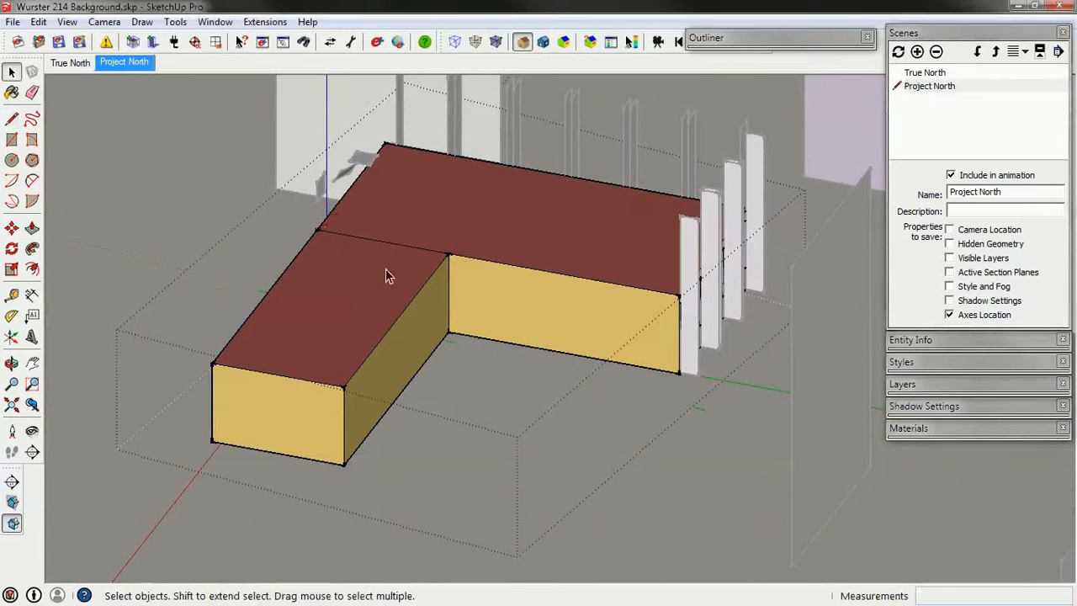
middle_drag(335, 287, 450, 240)
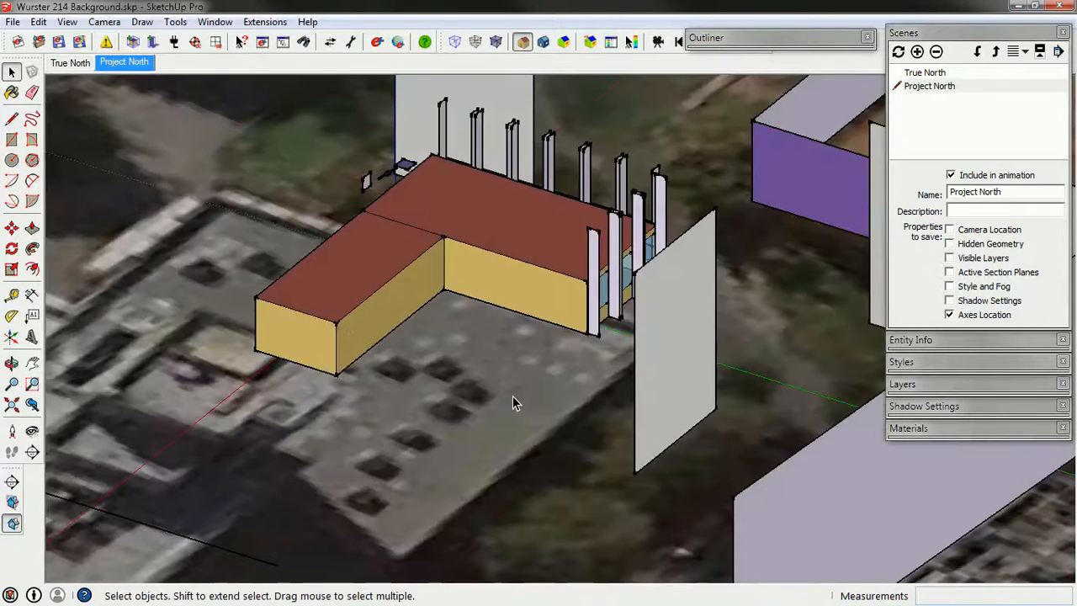
Unlock the aerial image beneath the building and hide it to expose the zone's underside.
right_click(513, 395)
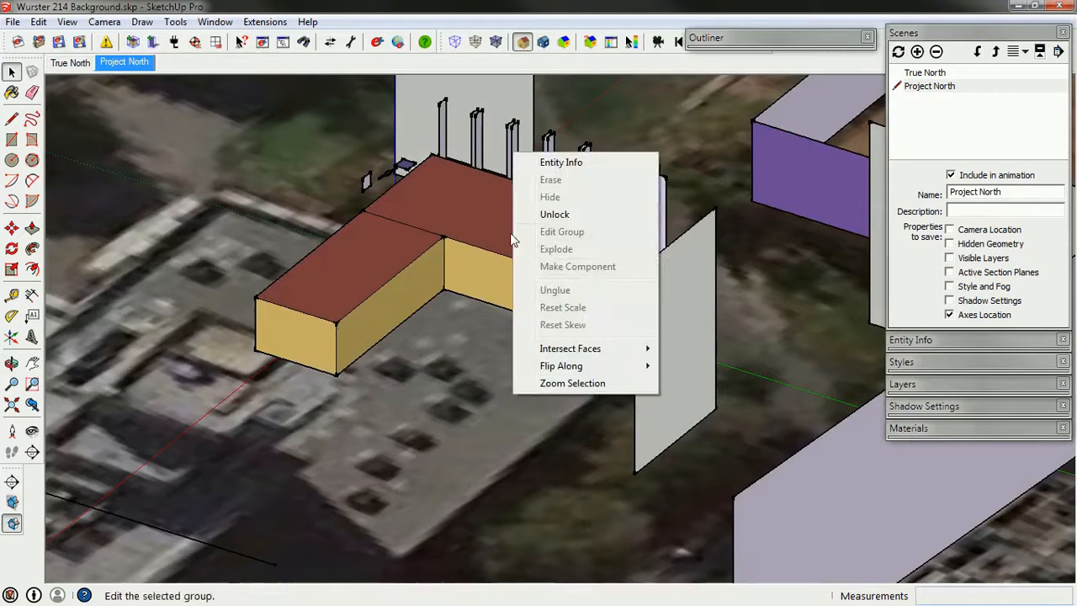
click(472, 391)
right_click(472, 393)
click(506, 210)
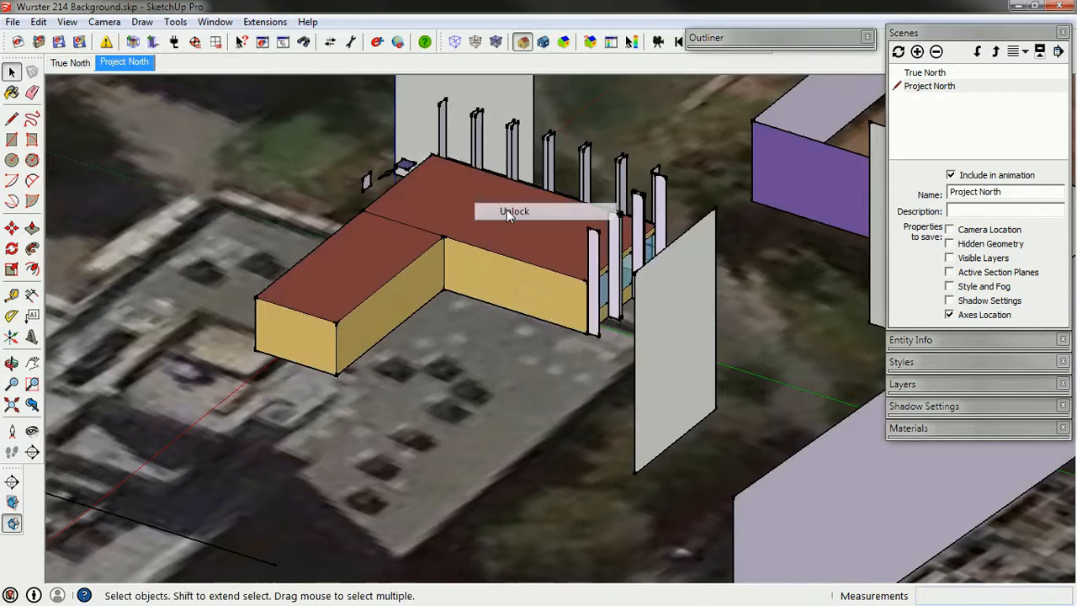
right_click(480, 387)
click(522, 193)
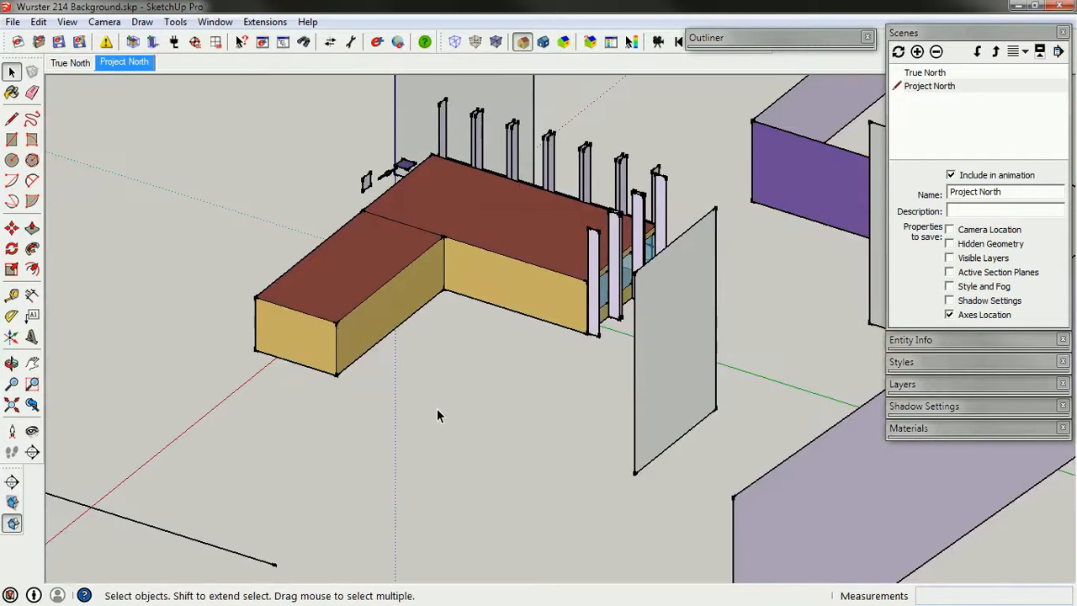
Split the zone's floor with a line from the inner corner to the opposite edge and check the two floor parts.
middle_drag(437, 409, 497, 65)
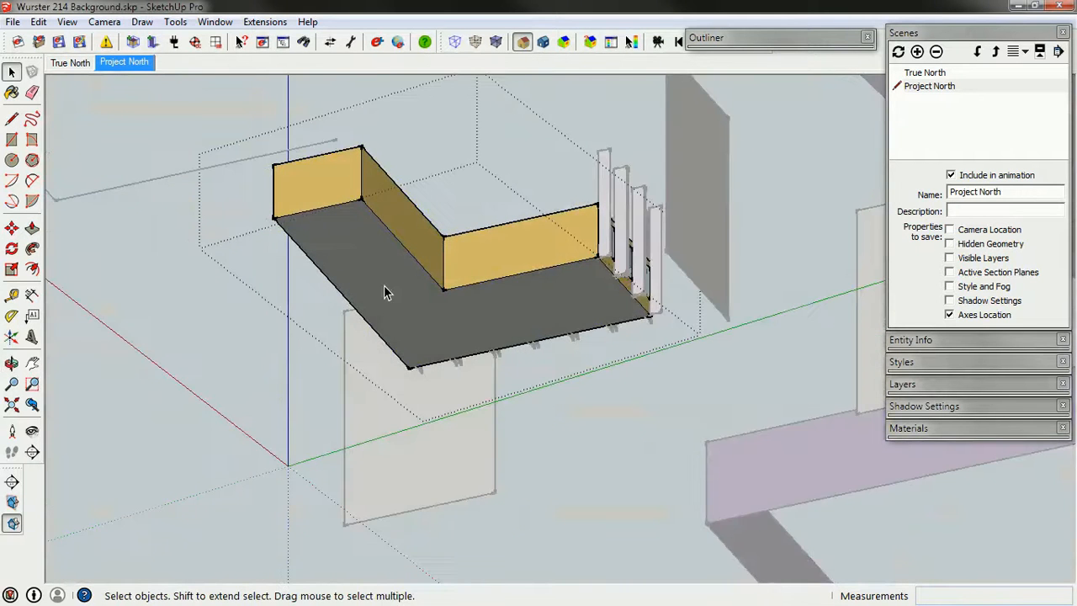
key(l)
click(444, 290)
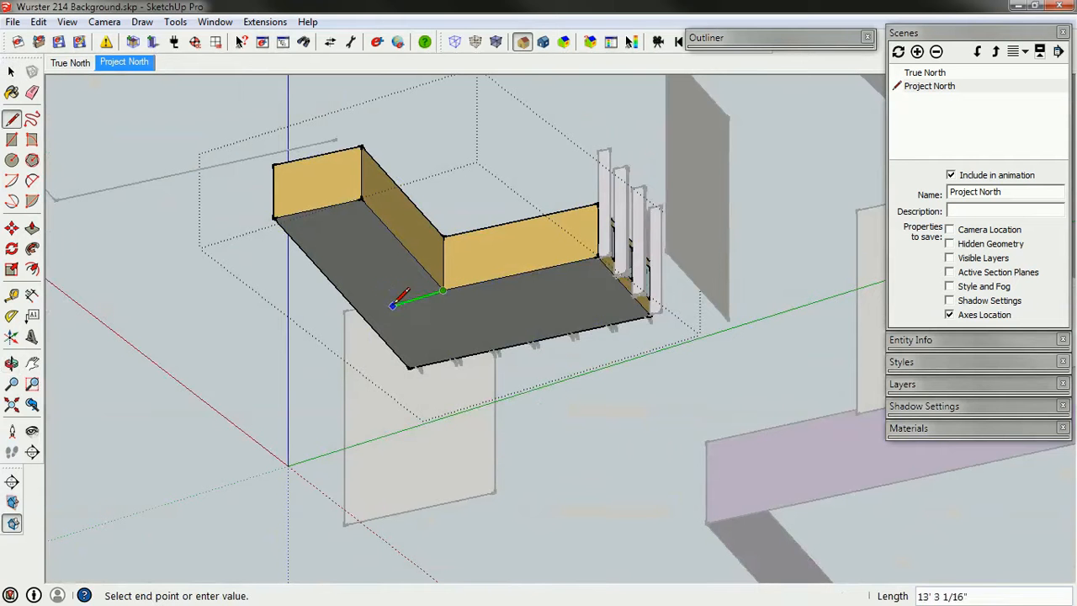
click(362, 313)
key(space)
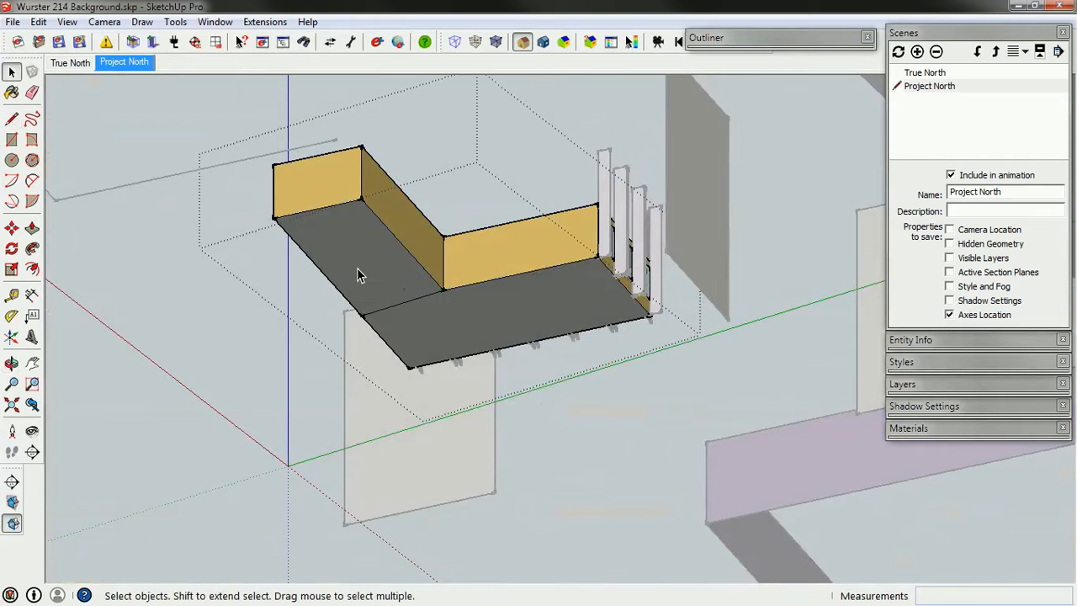
middle_drag(402, 236, 347, 293)
middle_drag(374, 234, 466, 329)
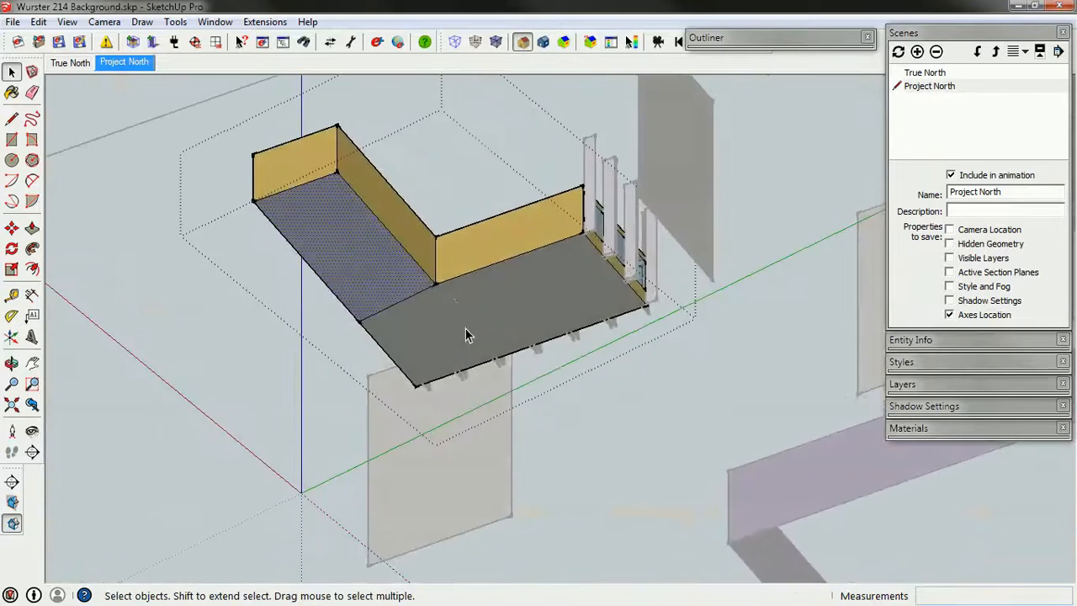
click(491, 312)
Split the zone's long outer wall with a vertical line down from the end of the roof's dividing line.
middle_drag(278, 413, 664, 404)
key(l)
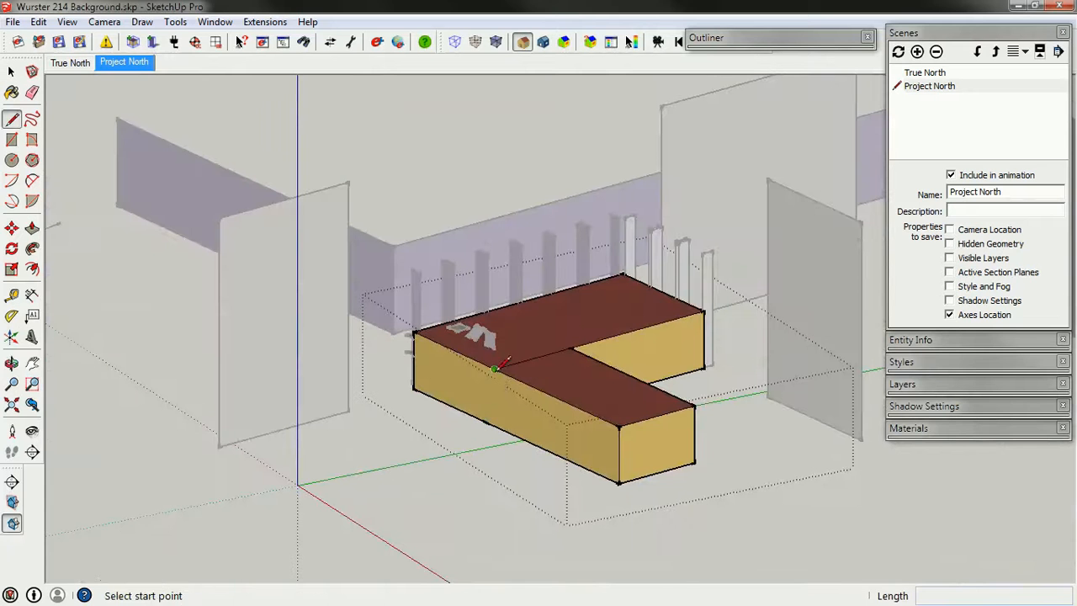
click(494, 370)
click(495, 423)
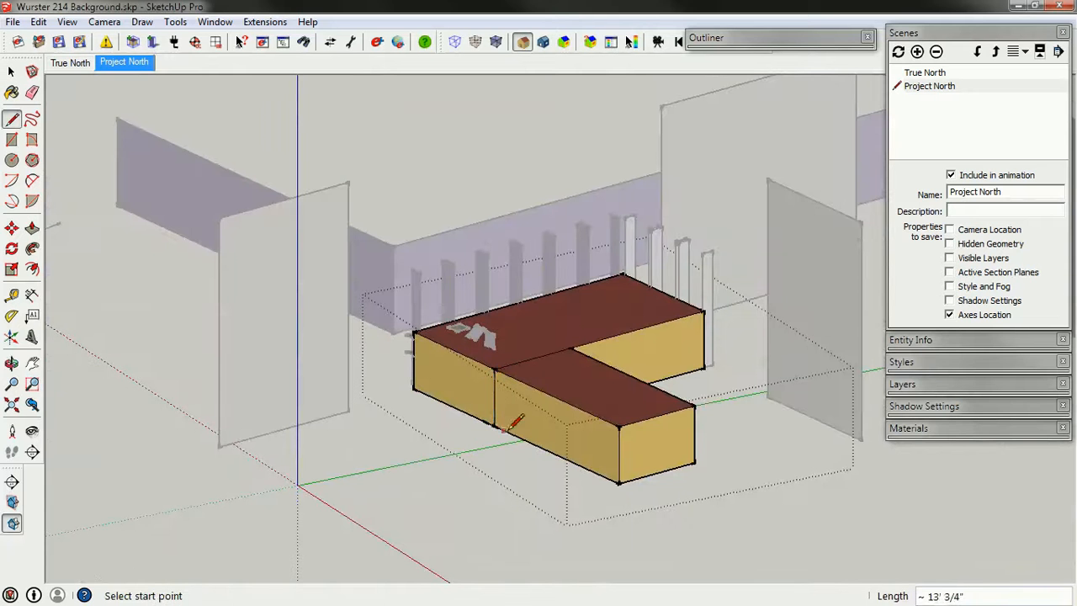
middle_drag(513, 413, 625, 132)
key(space)
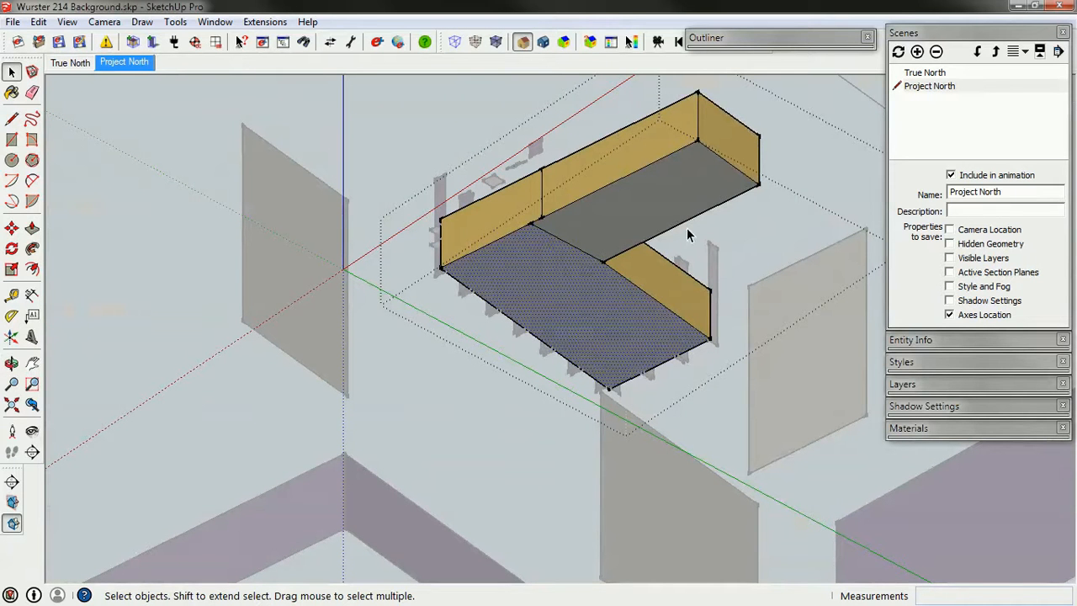
Replace the misaligned floor division, using the Project North axes, with a line from the outer wall's dividing line to the inner corner.
click(556, 238)
middle_drag(620, 173, 567, 168)
double_click(929, 88)
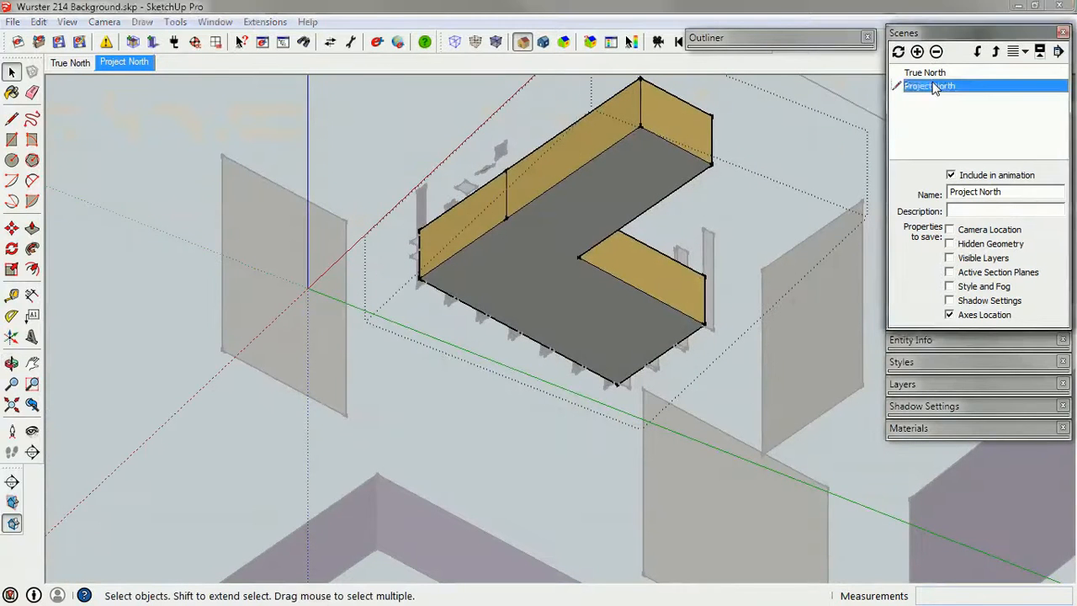
click(11, 118)
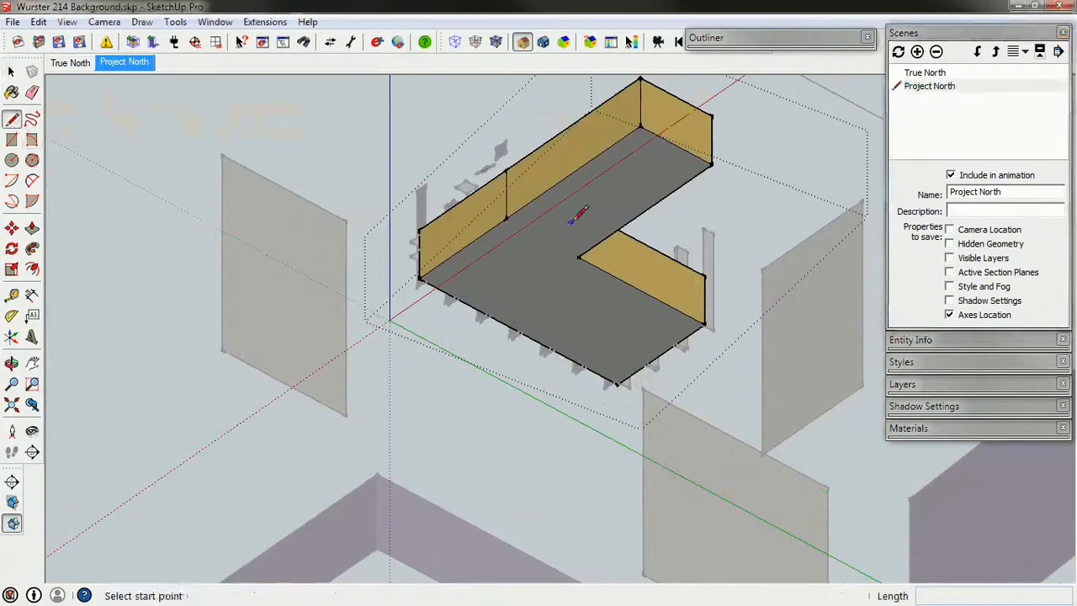
click(506, 218)
click(580, 259)
key(space)
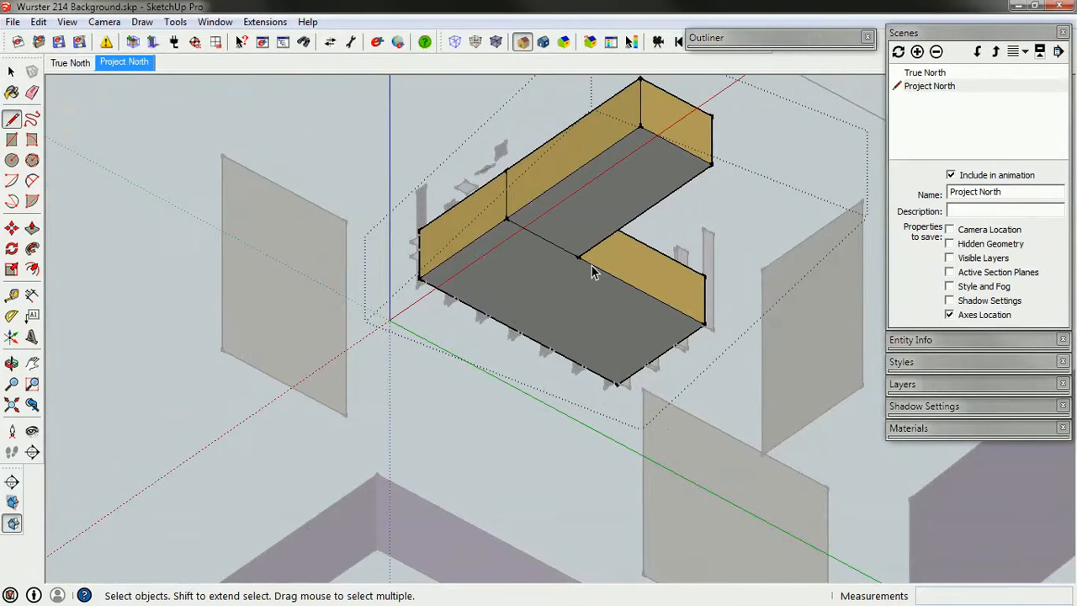
Hide the roof surface over the added wing of the L to open up its interior.
middle_drag(562, 243, 529, 111)
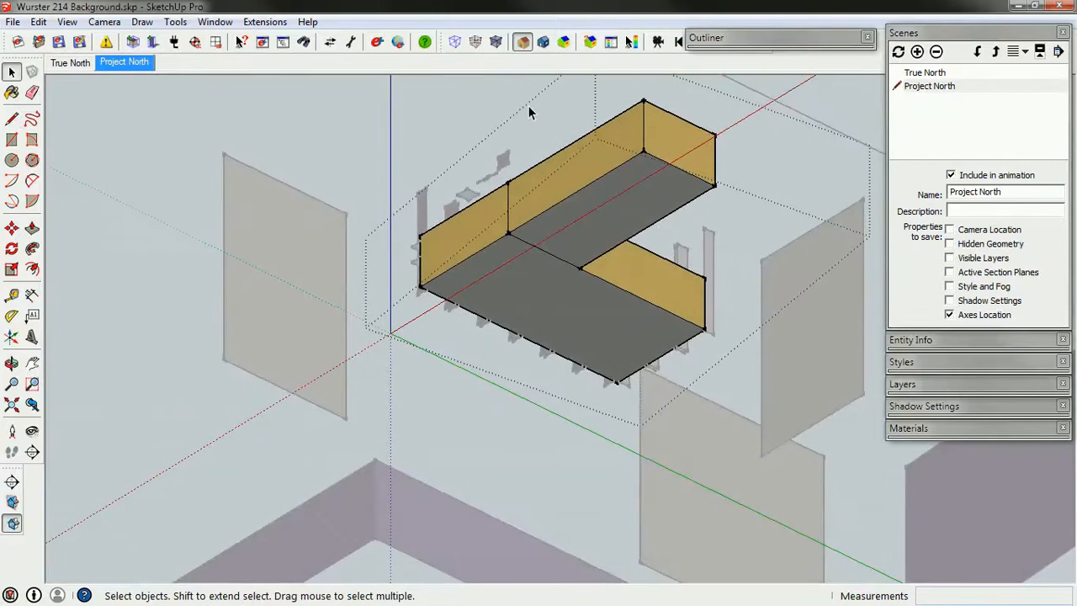
middle_drag(532, 252, 627, 205)
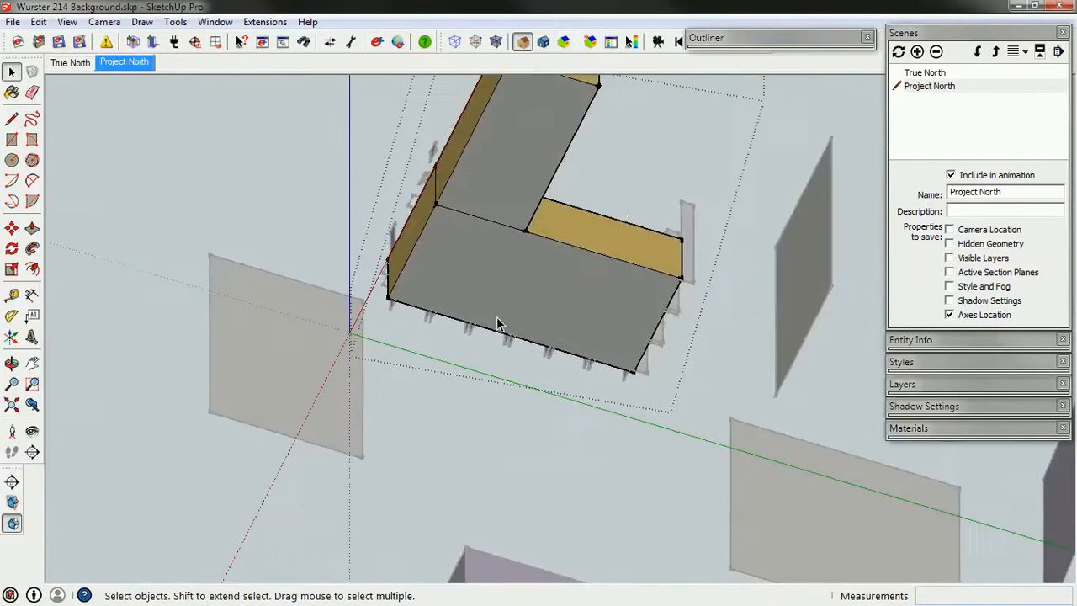
middle_drag(497, 320, 597, 385)
scroll(656, 506, up, 3)
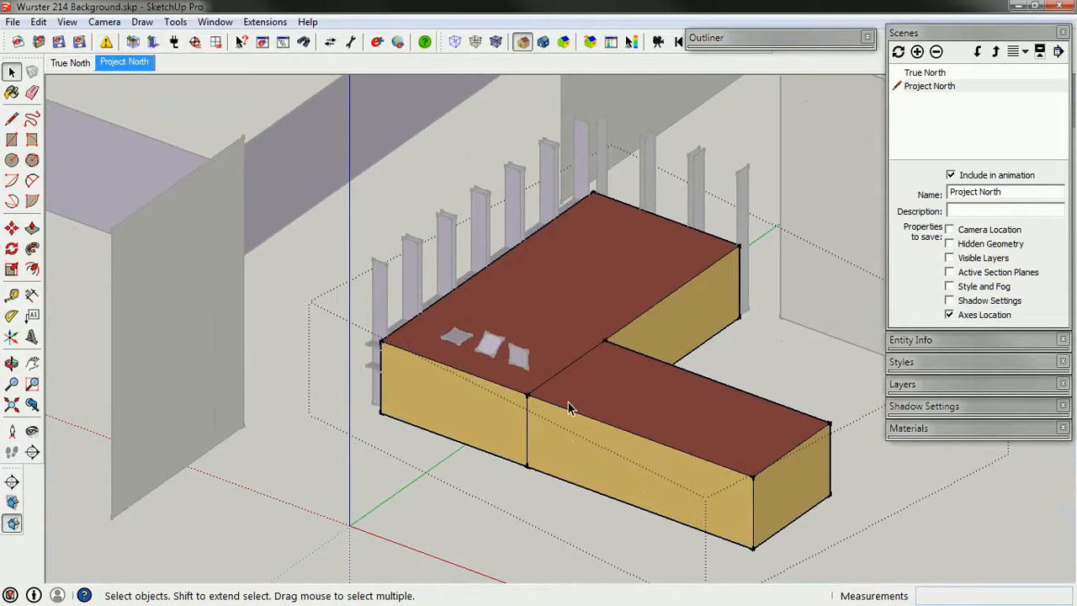
shift+middle_drag(568, 402, 494, 325)
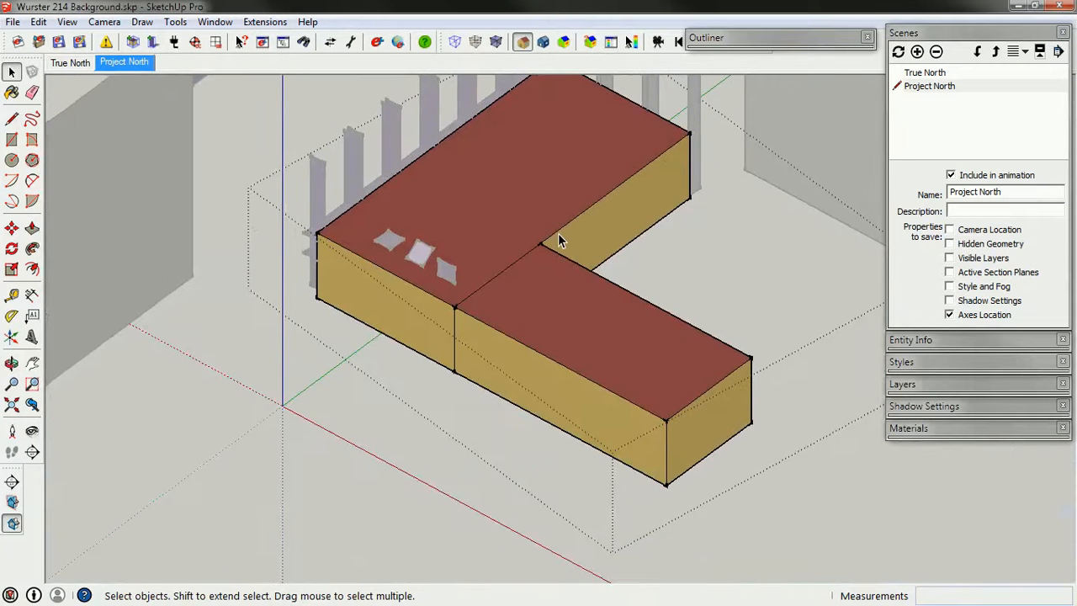
right_click(539, 307)
click(587, 352)
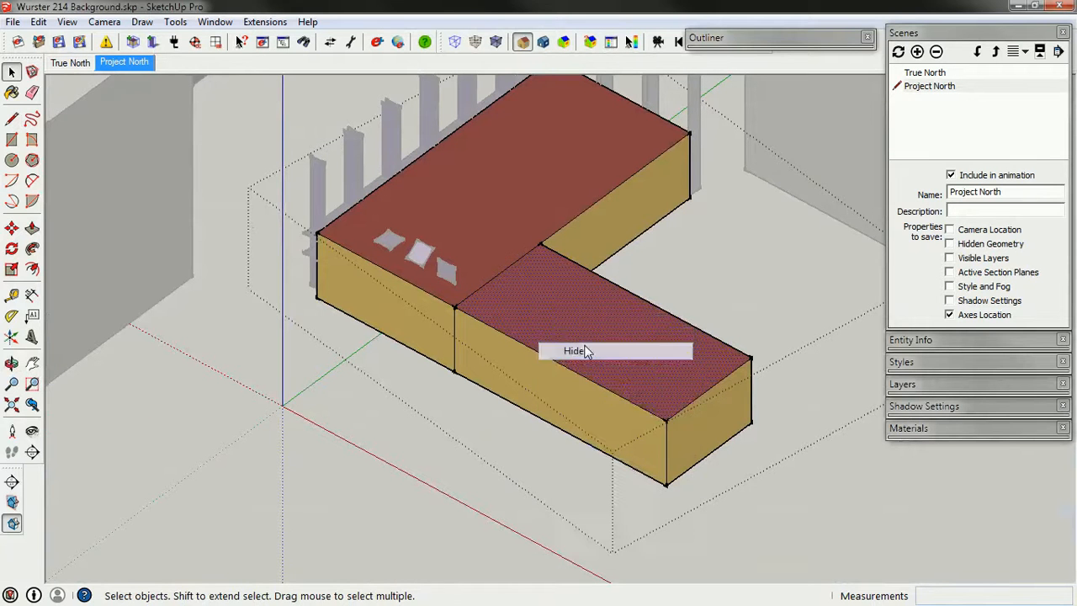
Delete the interior wall face separating the added wing from the original part of the zone.
middle_drag(587, 352, 477, 286)
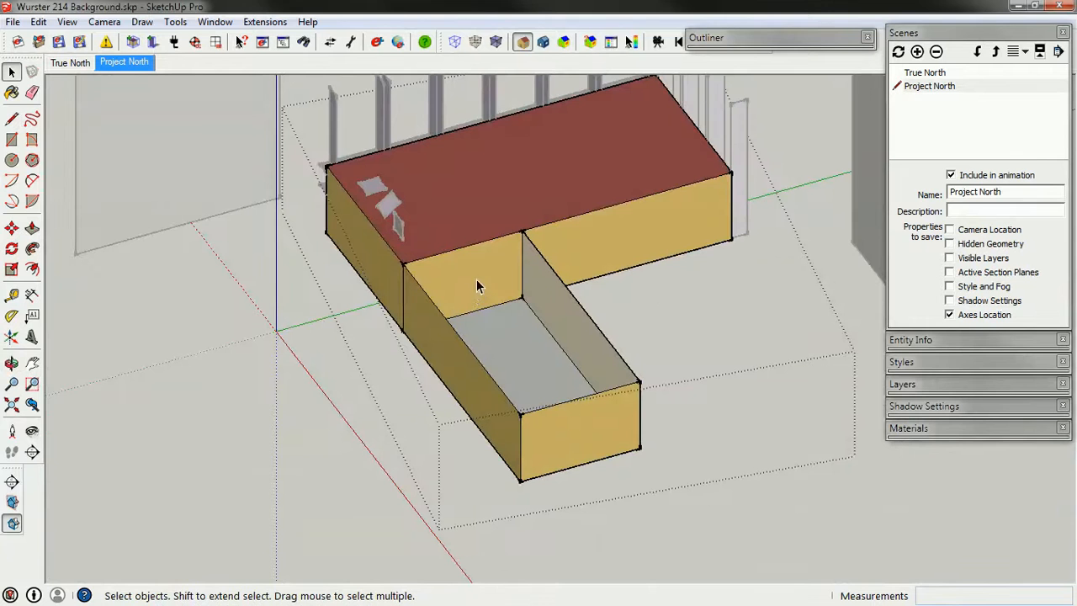
click(476, 286)
middle_drag(467, 309, 383, 290)
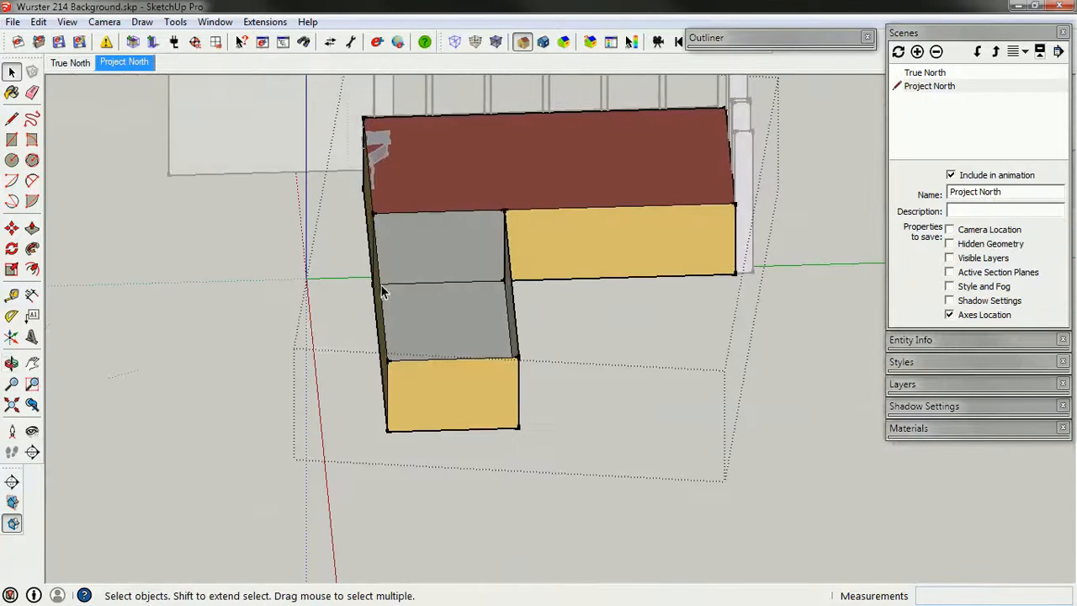
middle_drag(532, 160, 438, 354)
Display hidden geometry and unhide the roof surface over the added wing.
click(67, 22)
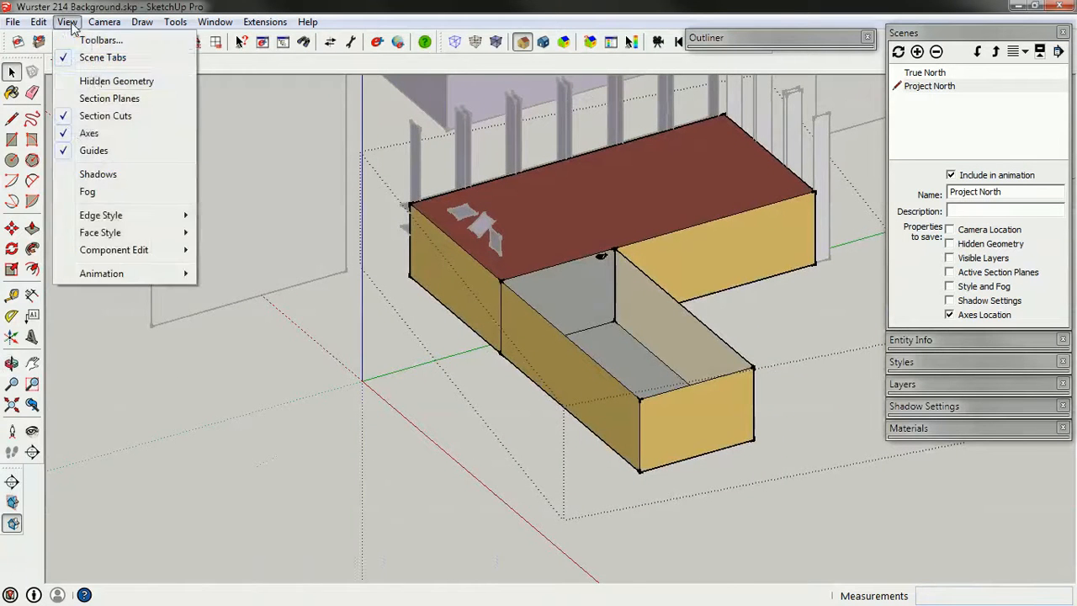
click(96, 79)
right_click(597, 281)
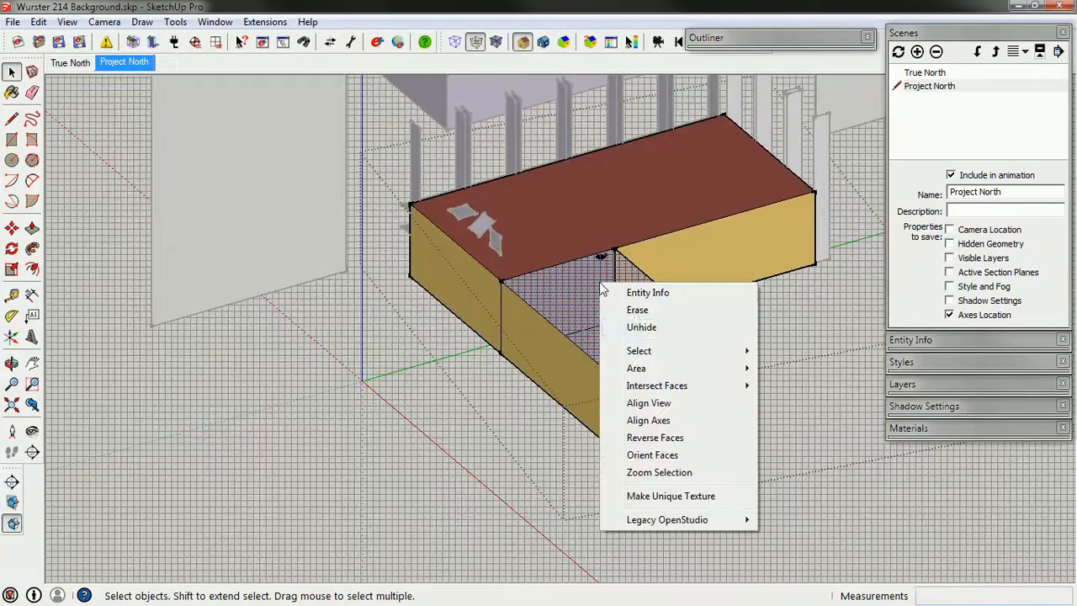
click(635, 329)
Leave the zone and turn off the display of hidden geometry.
middle_drag(555, 270, 690, 324)
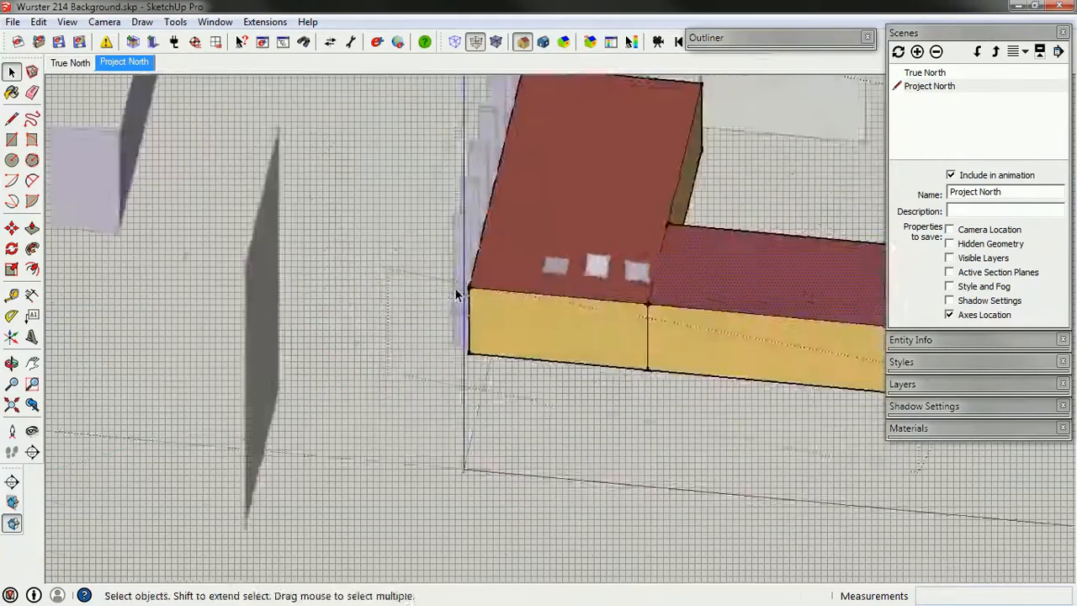
middle_drag(457, 293, 665, 261)
middle_drag(527, 291, 675, 225)
middle_drag(529, 272, 325, 151)
middle_drag(471, 260, 471, 314)
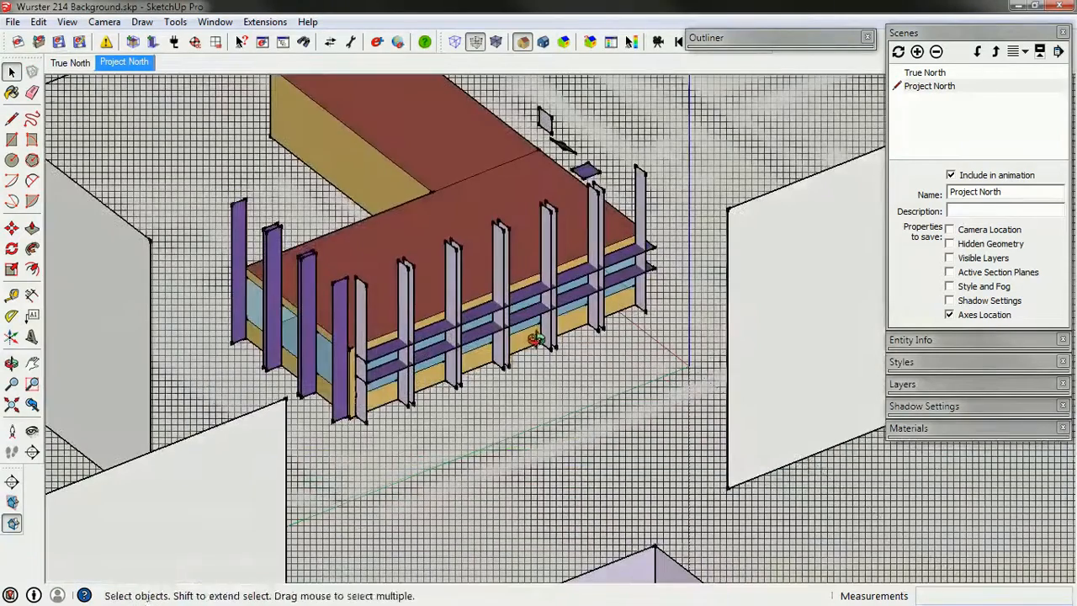
click(67, 22)
click(80, 57)
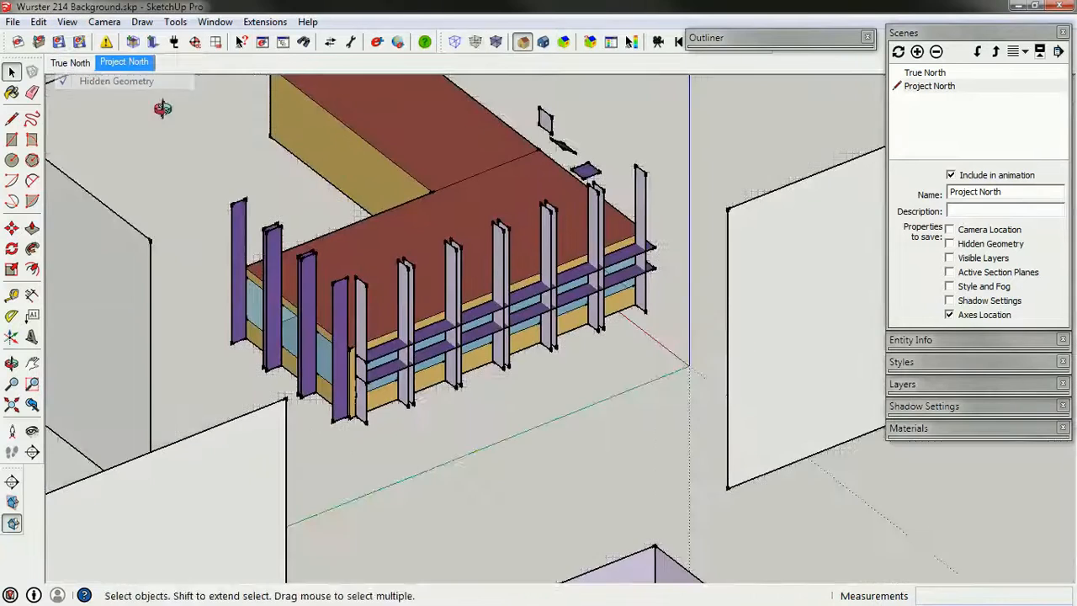
middle_drag(359, 140, 337, 262)
mouse_move(389, 383)
middle_down()
mouse_move(592, 363)
mouse_move(385, 363)
middle_up()
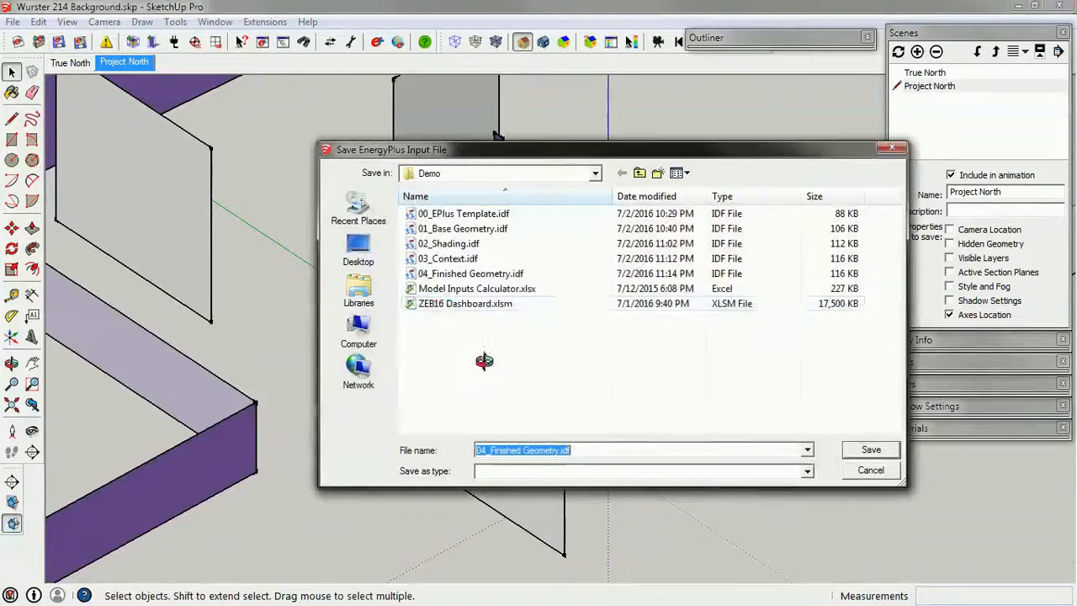
Save the EnergyPlus input file in the Demo folder as 05_L Shape.idf.
click(456, 275)
click(481, 451)
click(482, 451)
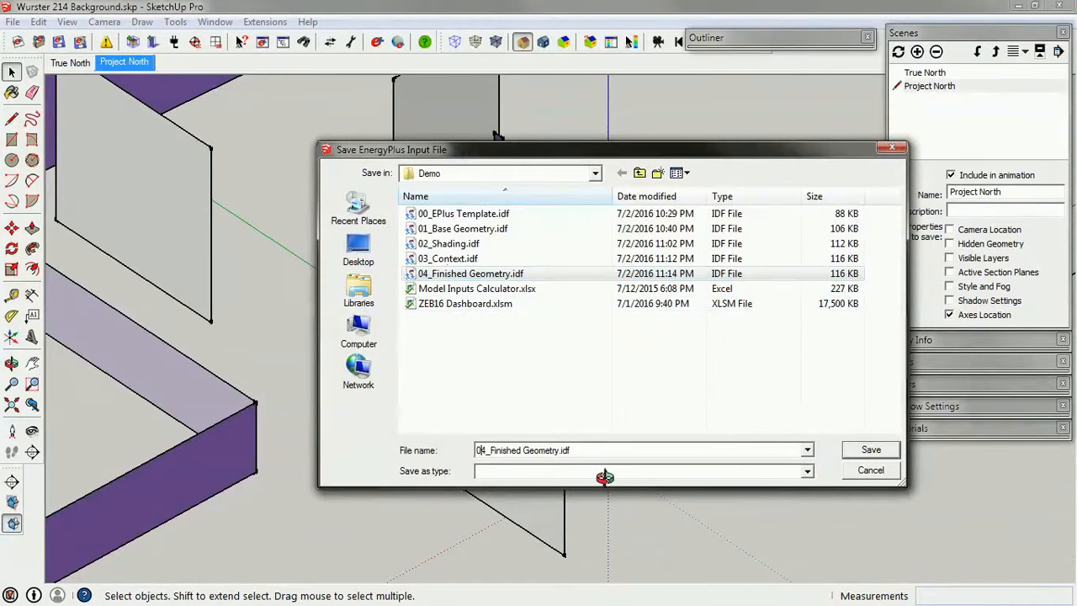
key(Delete)
text(5_)
text(L Shape)
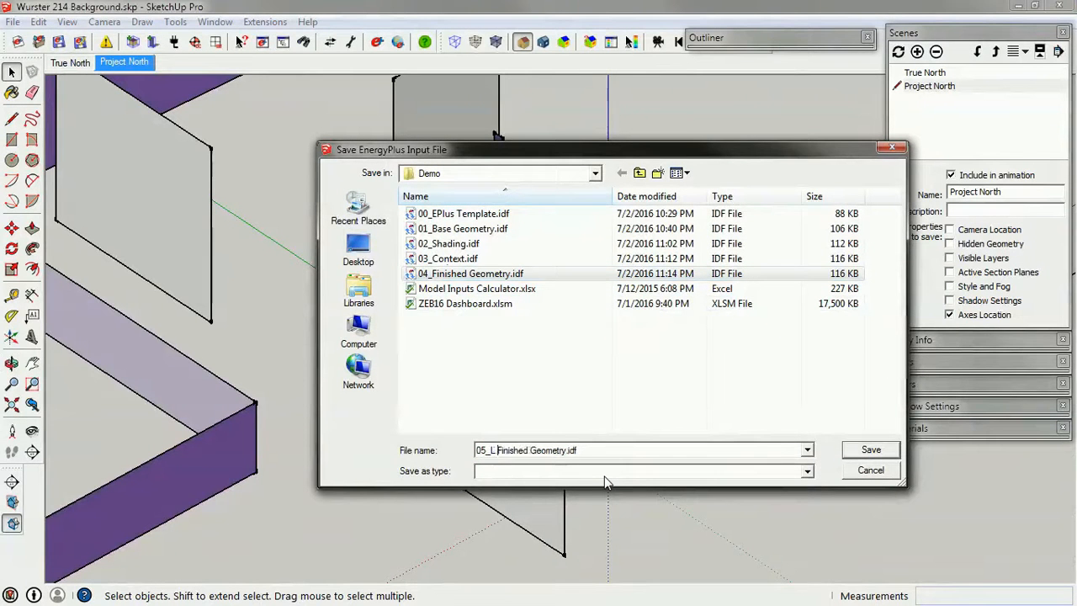
key(Delete)
key(Delete)
key(Delete)
key(Delete)
key(Delete)
key(Delete)
key(Delete)
key(Delete)
key(Delete)
key(Delete)
key(Delete)
key(Delete)
key(Delete)
key(Delete)
key(Delete)
key(Delete)
key(Delete)
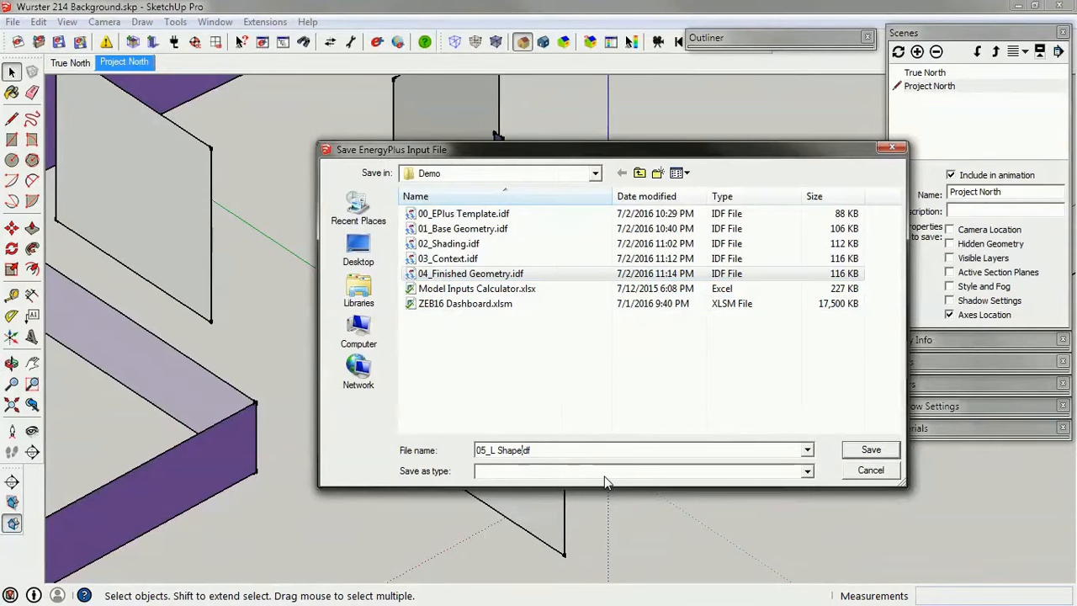
key(Delete)
key(Delete)
key(Delete)
key(Delete)
text(.idf)
key(Return)
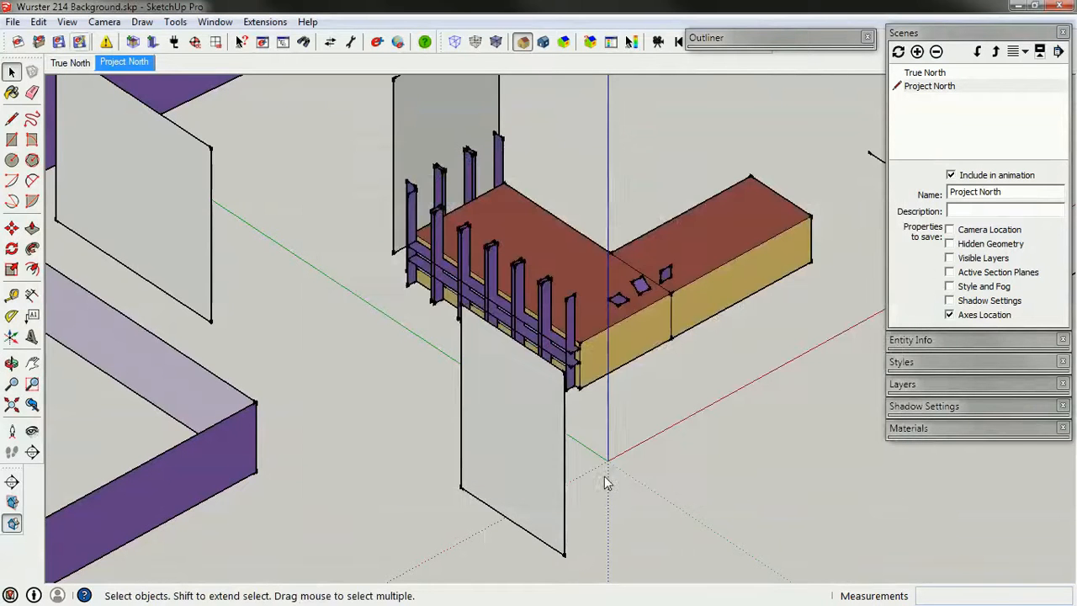
Clear the scene with a new EnergyPlus input file and reopen 05_L Shape.idf without setting default construction names.
click(20, 44)
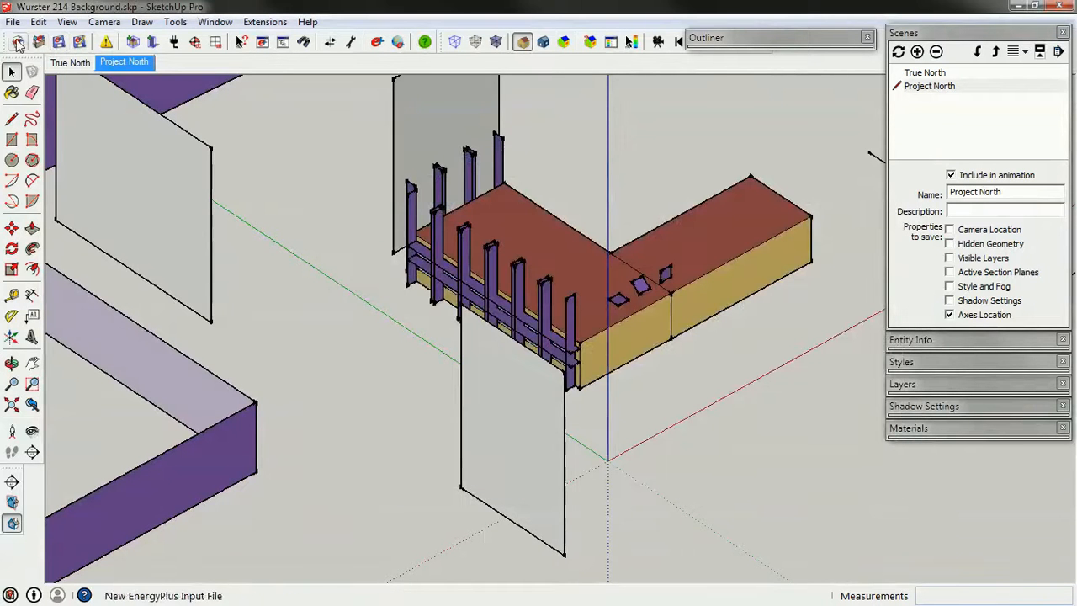
click(682, 343)
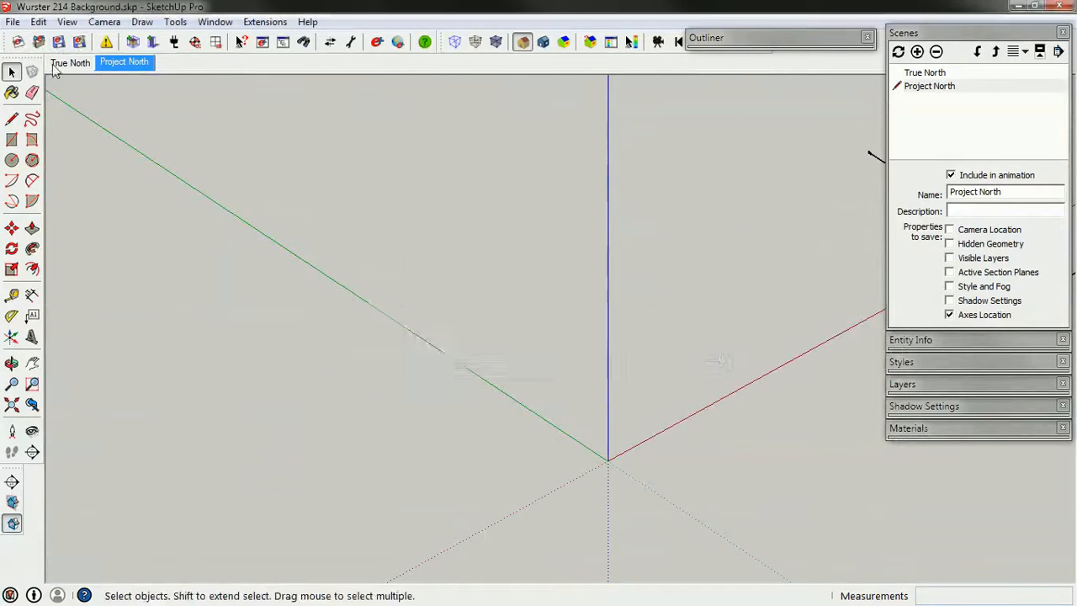
click(59, 42)
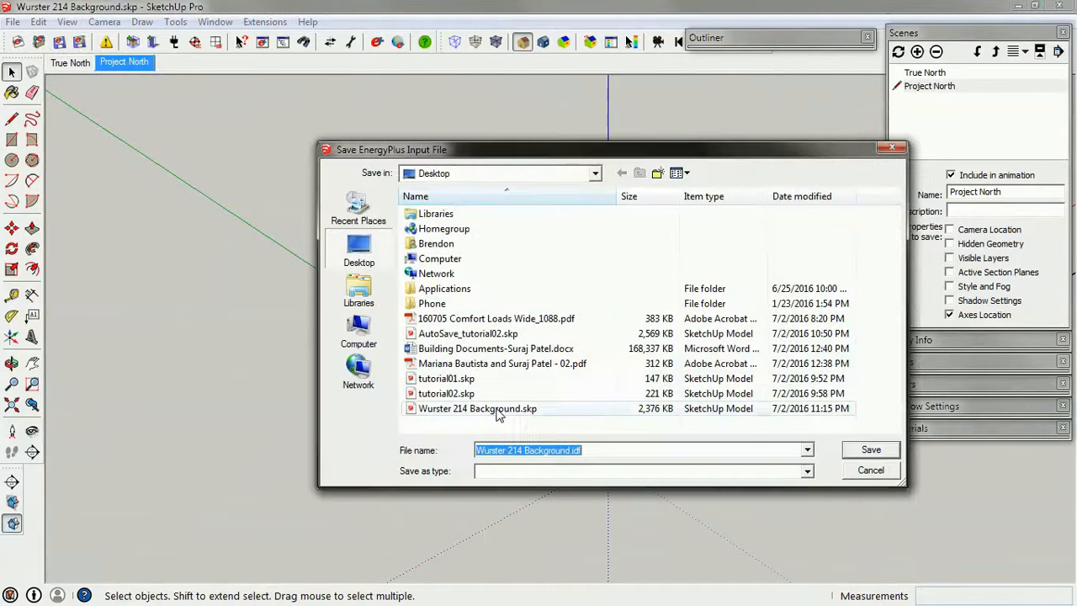
key(Escape)
click(39, 43)
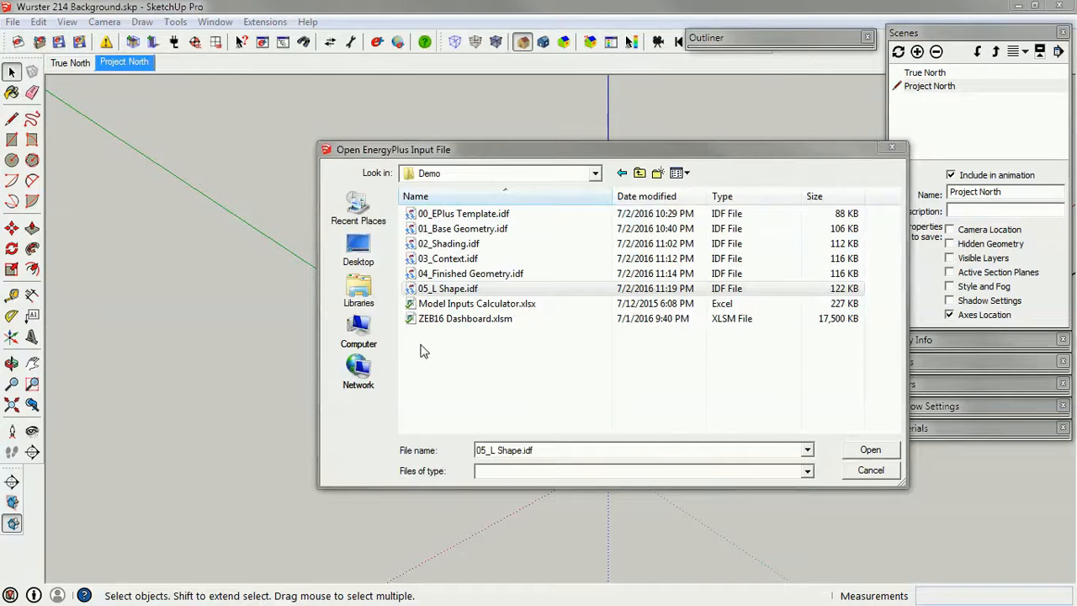
click(863, 450)
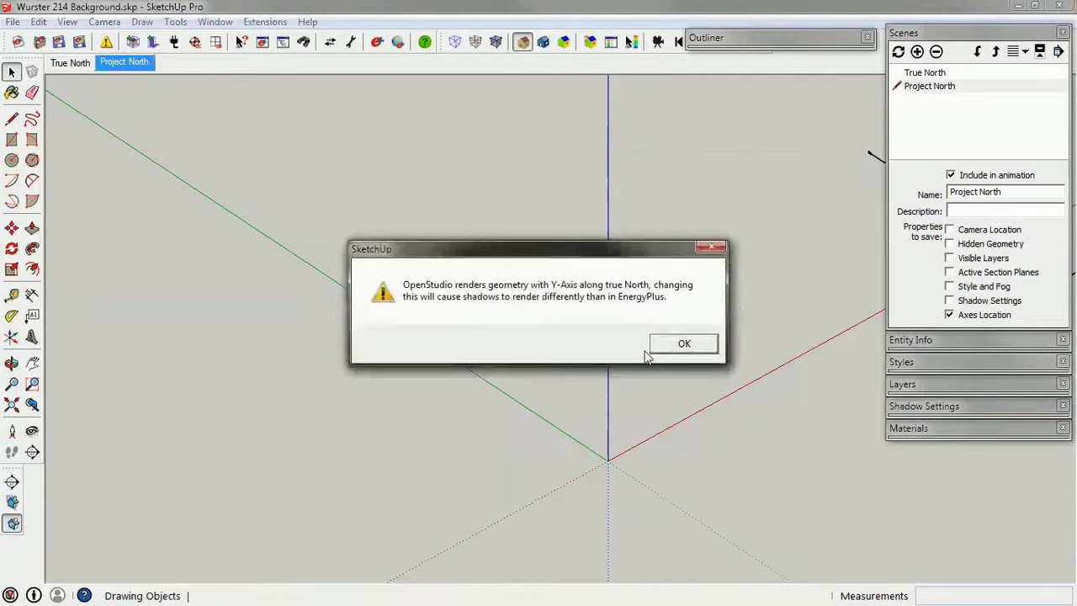
click(676, 345)
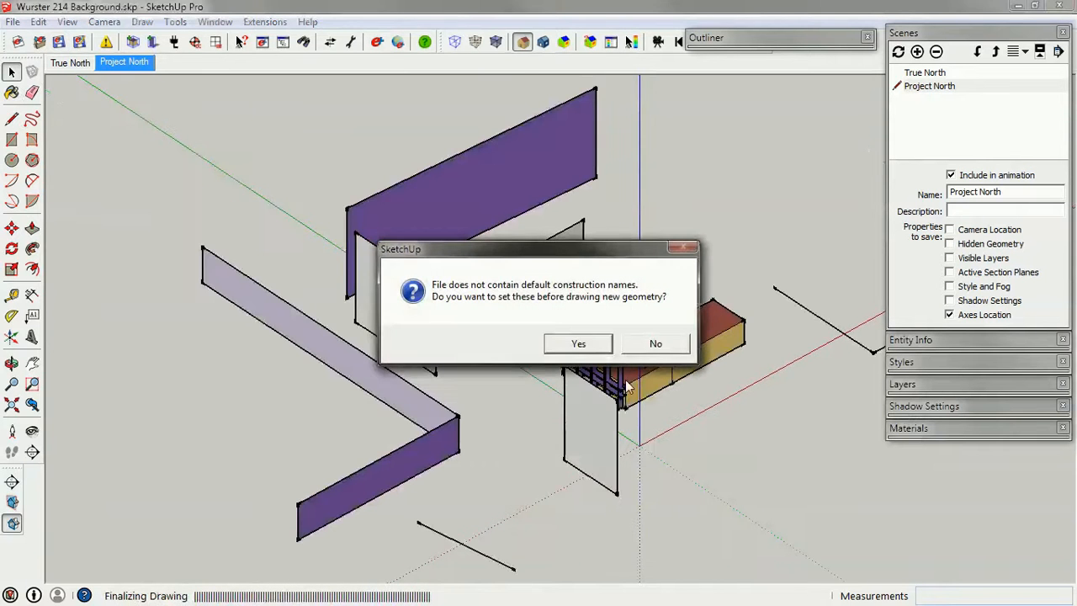
click(658, 345)
Temporarily hide the roof surface over the added wing to inspect the reloaded zone's interior, and restore the roof.
click(710, 388)
middle_drag(726, 362, 553, 439)
scroll(507, 397, up, 4)
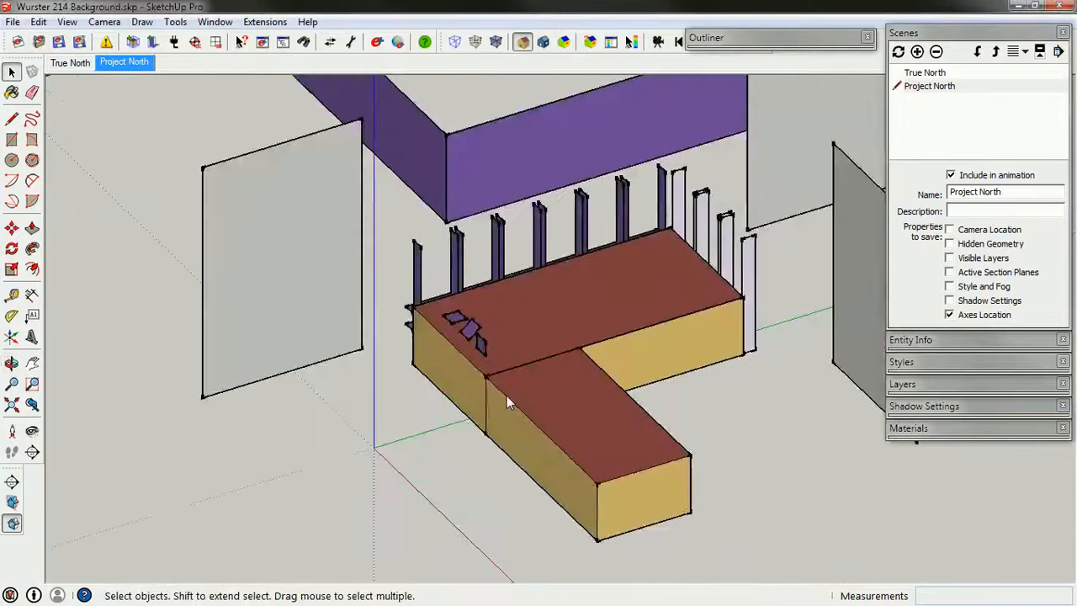
double_click(549, 382)
right_click(552, 376)
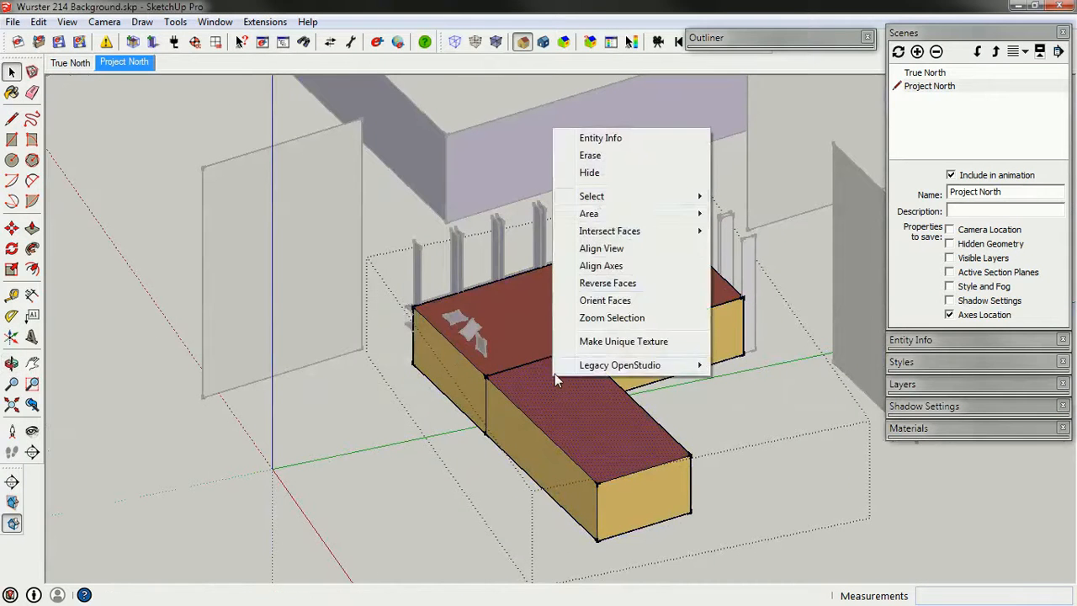
click(594, 173)
middle_drag(621, 274, 632, 411)
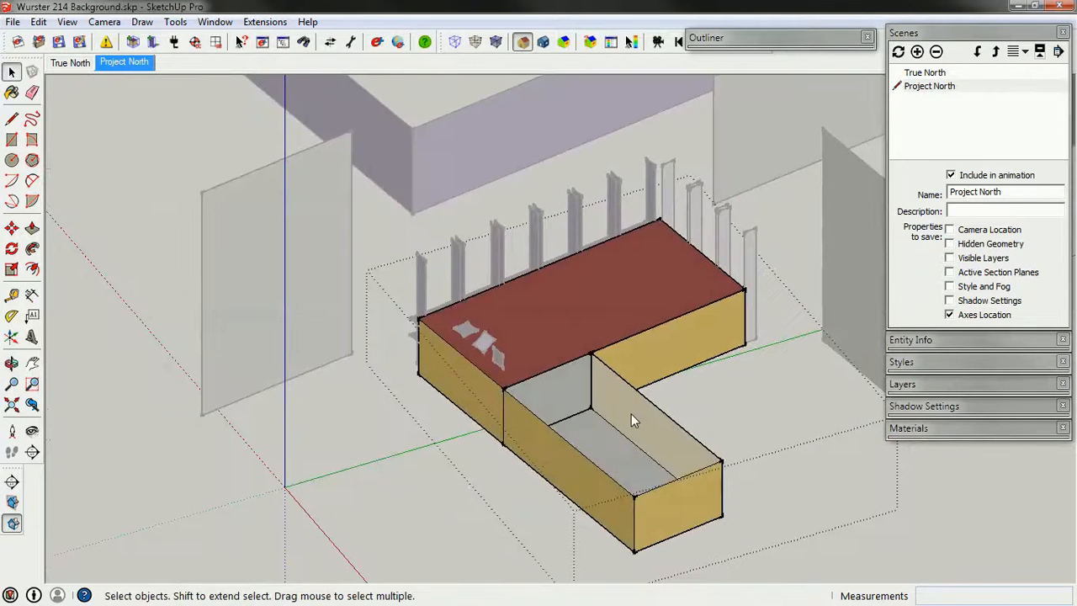
key(ctrl+z)
Inside the zone, draw a long rectangular window about 16 ft wide on the wing's outer wall near the wall split.
middle_drag(392, 378, 700, 462)
scroll(808, 430, up, 3)
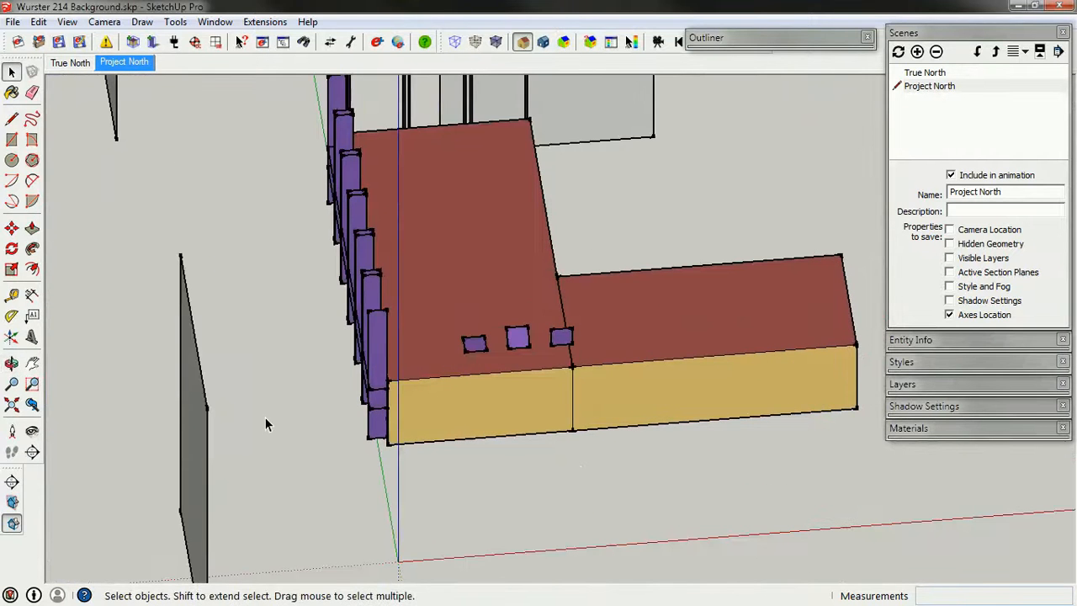
middle_drag(265, 424, 349, 288)
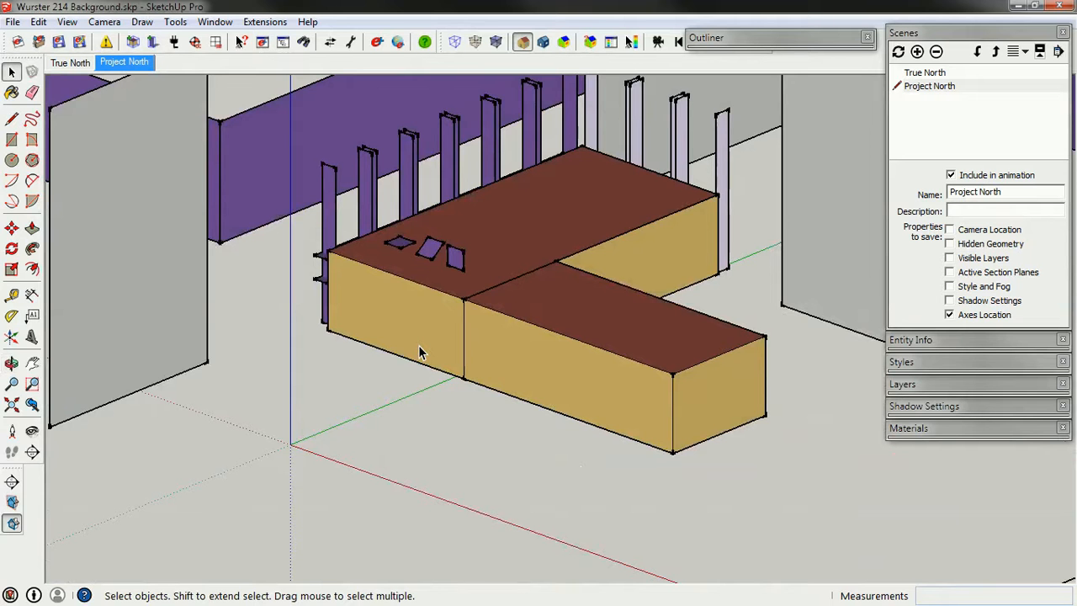
middle_drag(421, 352, 568, 352)
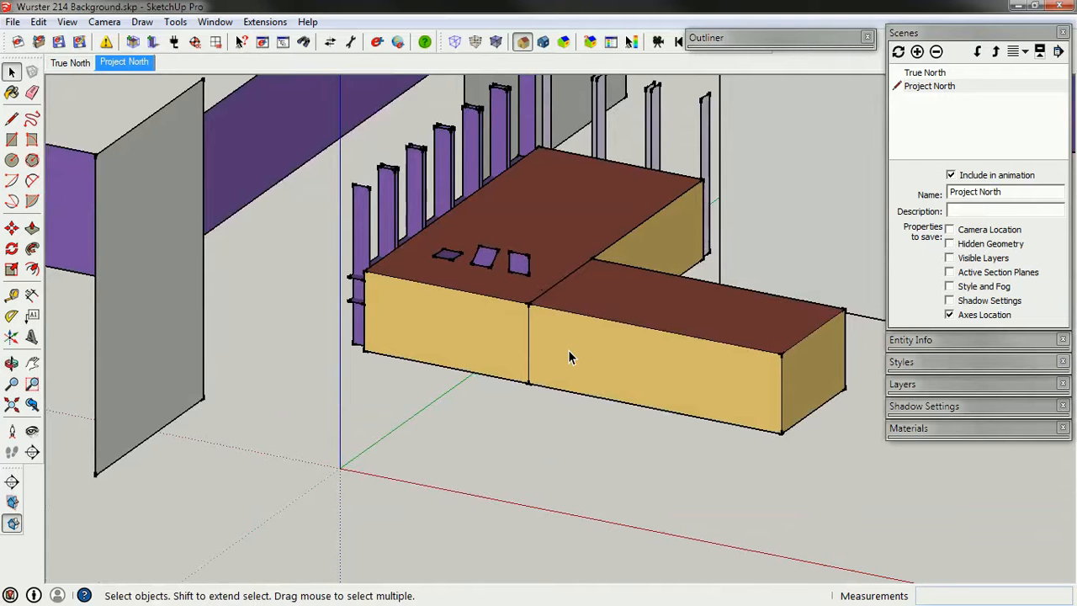
double_click(561, 357)
scroll(566, 351, up, 5)
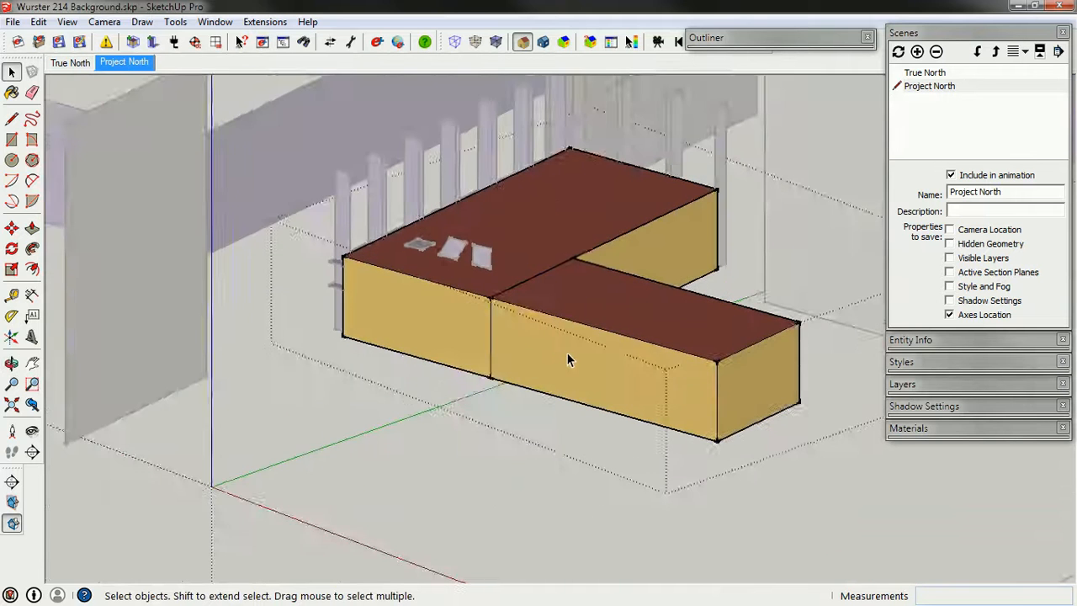
key(l)
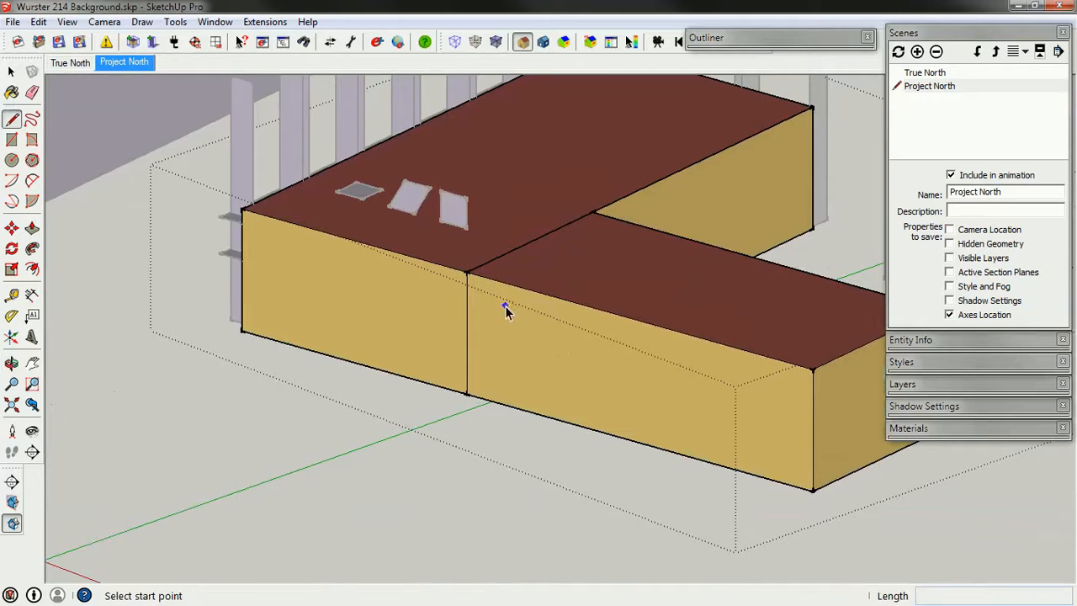
key(space)
scroll(537, 335, up, 2)
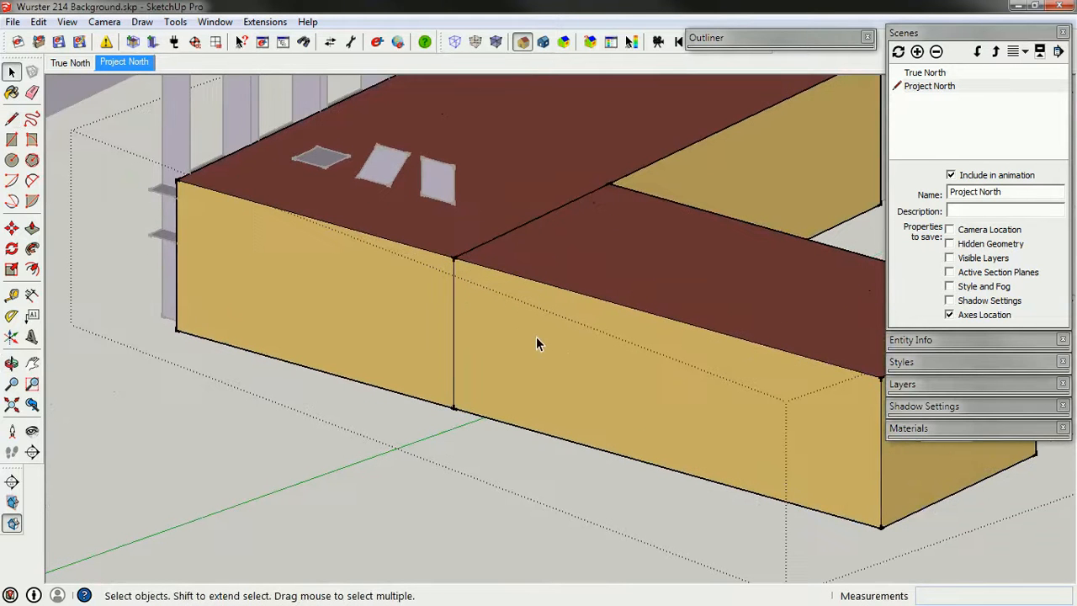
key(r)
click(496, 313)
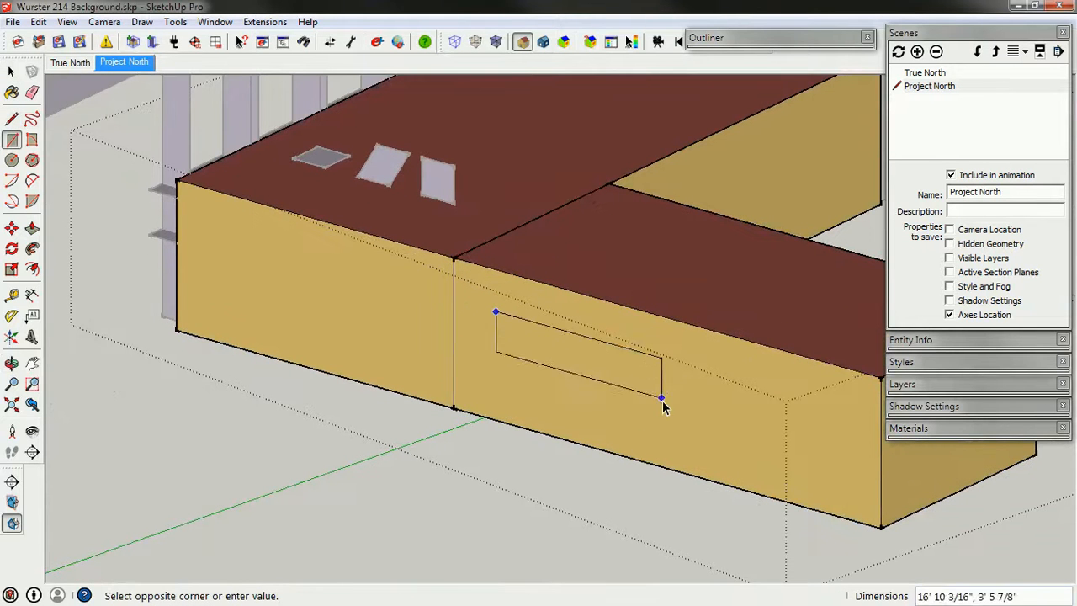
click(658, 407)
key(space)
click(645, 379)
key(Delete)
Draw a diagonal from just above the window's lower outer corner to its opposite upper corner and erase the part above it.
click(645, 354)
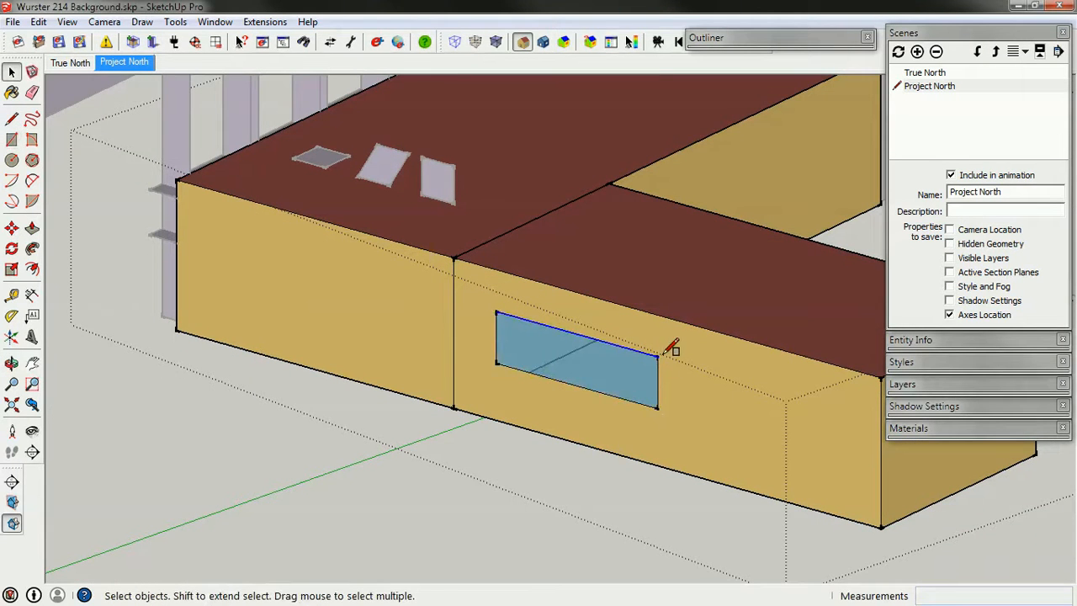
scroll(662, 370, up, 2)
key(l)
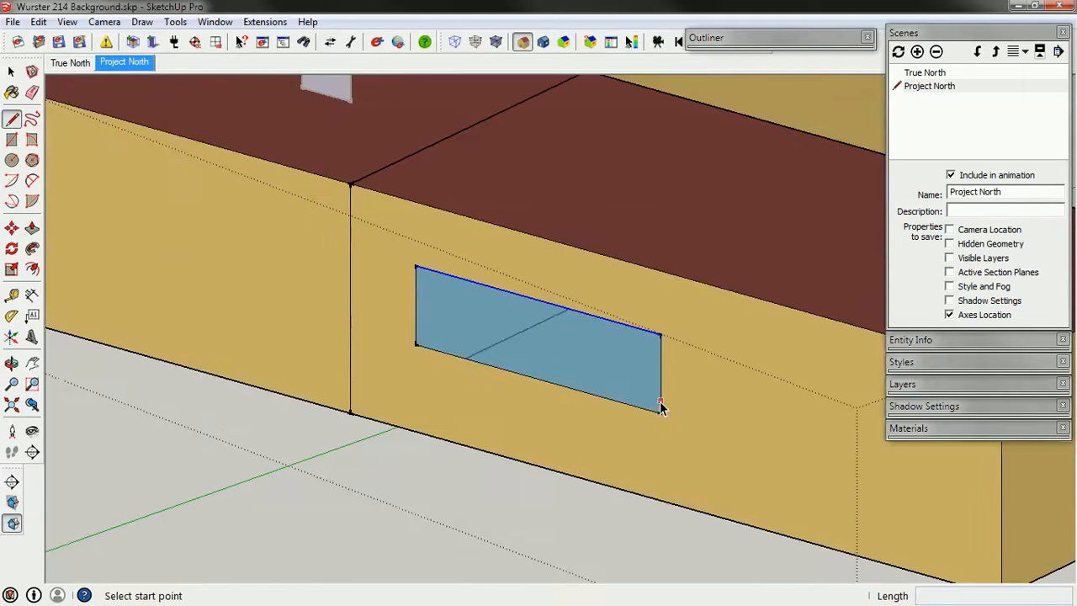
click(660, 410)
click(416, 267)
key(space)
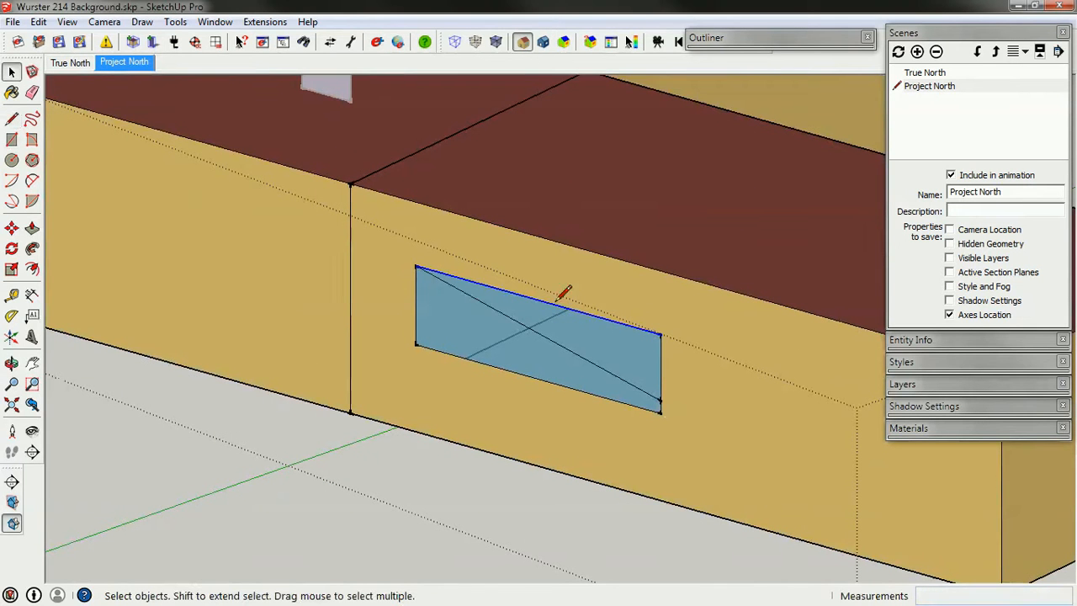
click(645, 327)
key(space)
click(661, 350)
key(Delete)
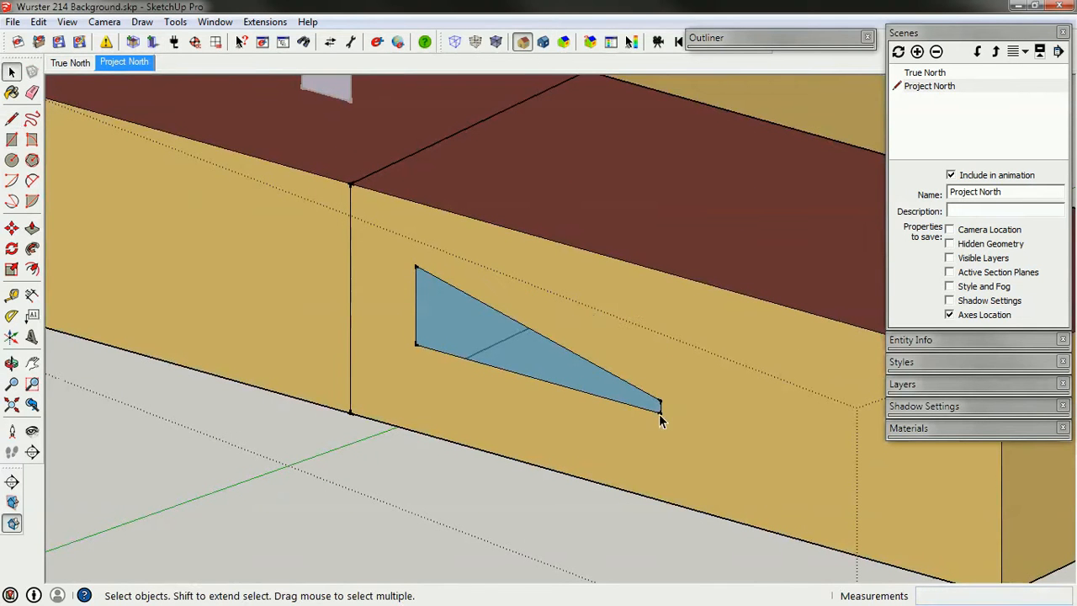
Leave the zone and examine the tapered window on the wing's outer wall.
click(712, 439)
scroll(541, 353, down, 2)
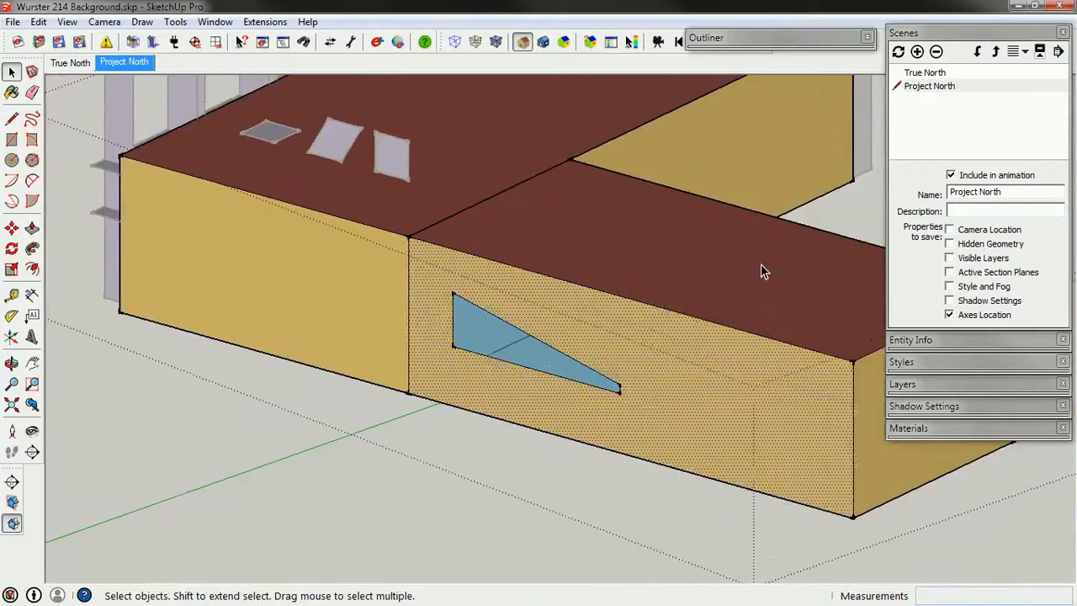
middle_drag(871, 207, 614, 340)
scroll(505, 353, down, 2)
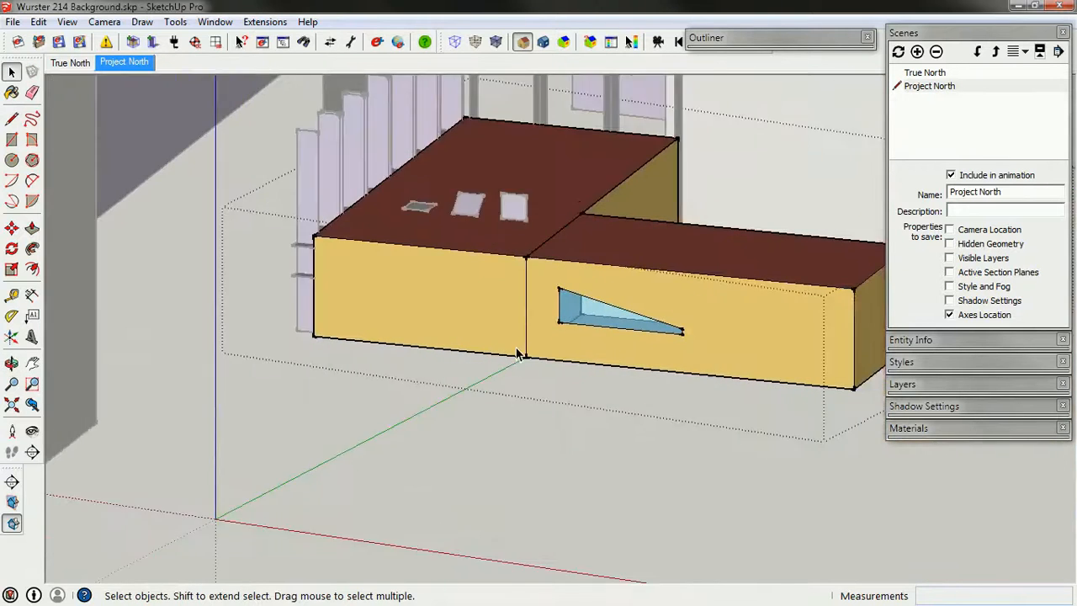
key(Escape)
mouse_move(541, 341)
middle_down()
mouse_move(772, 287)
mouse_move(615, 293)
mouse_move(589, 329)
mouse_move(522, 344)
middle_up()
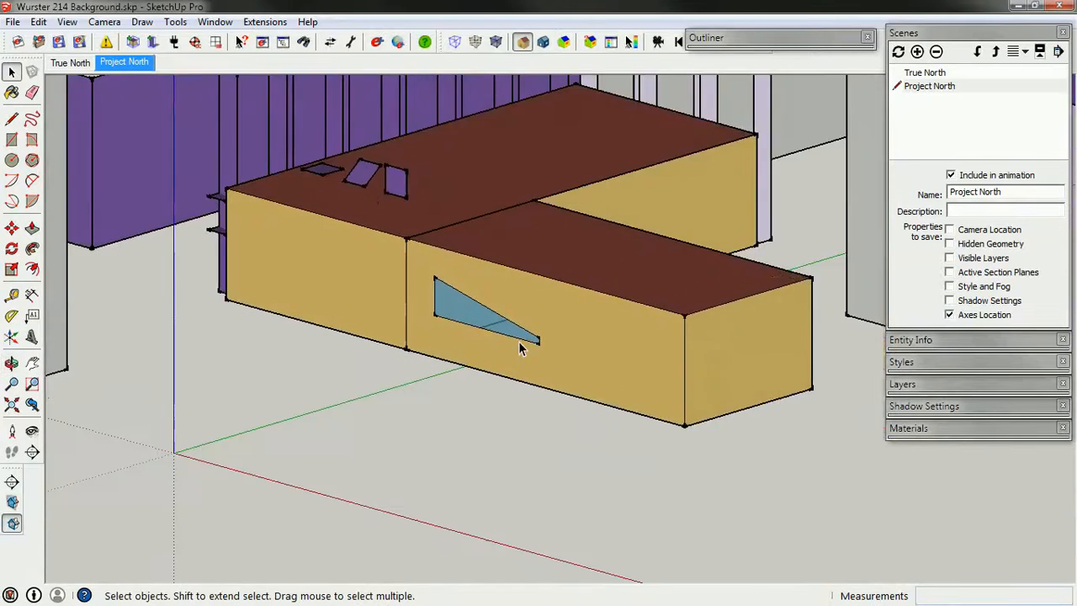
scroll(518, 339, up, 3)
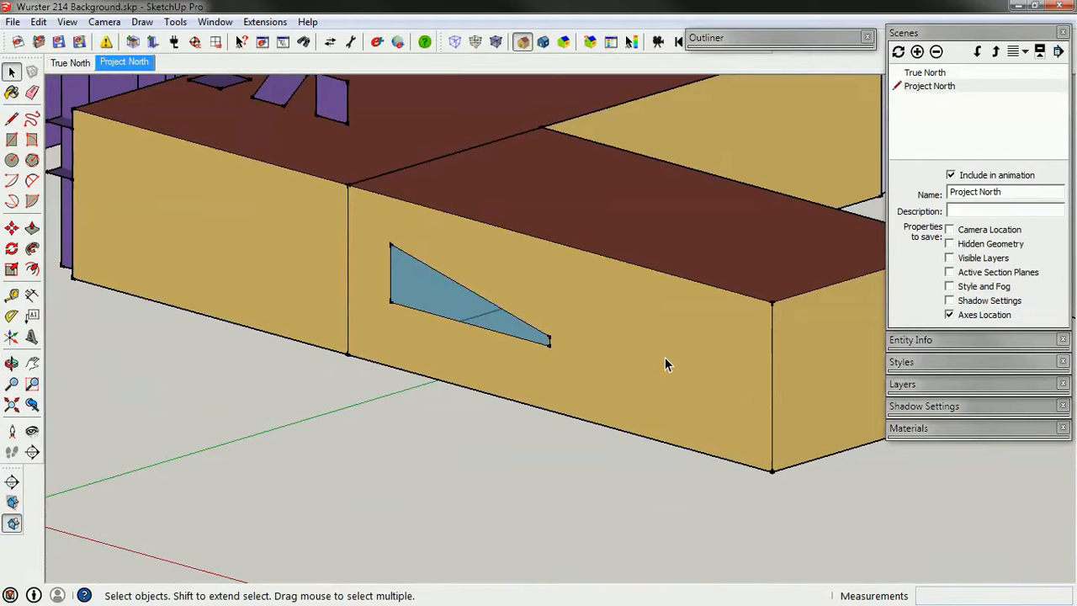
scroll(620, 357, up, 4)
scroll(579, 362, down, 4)
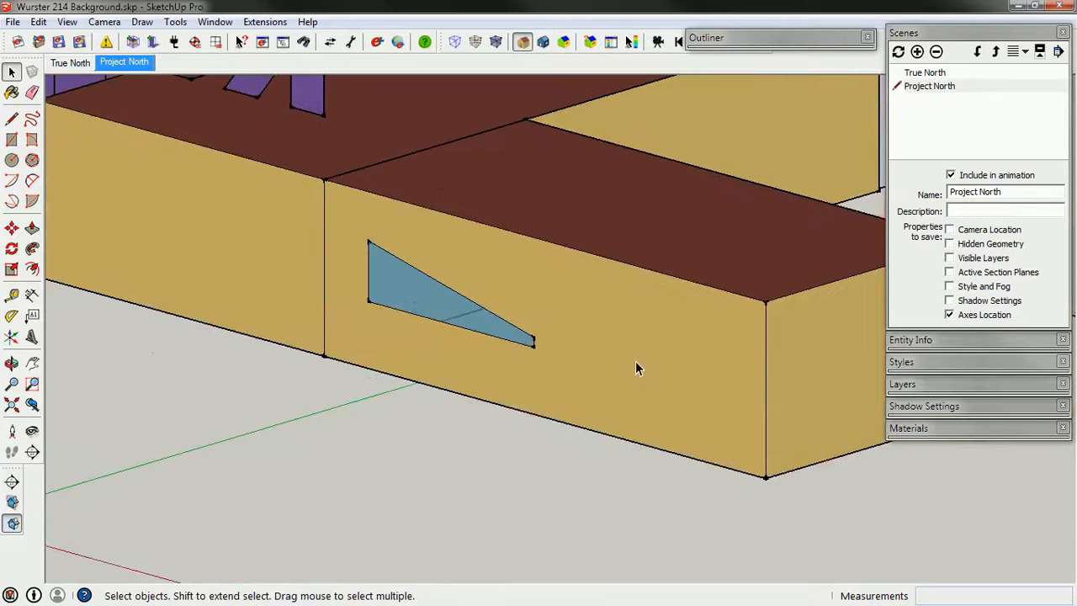
Reopen the zone, draw a second rectangular window near the wing's far end, and divide it horizontally at mid-height.
double_click(636, 362)
key(r)
click(618, 315)
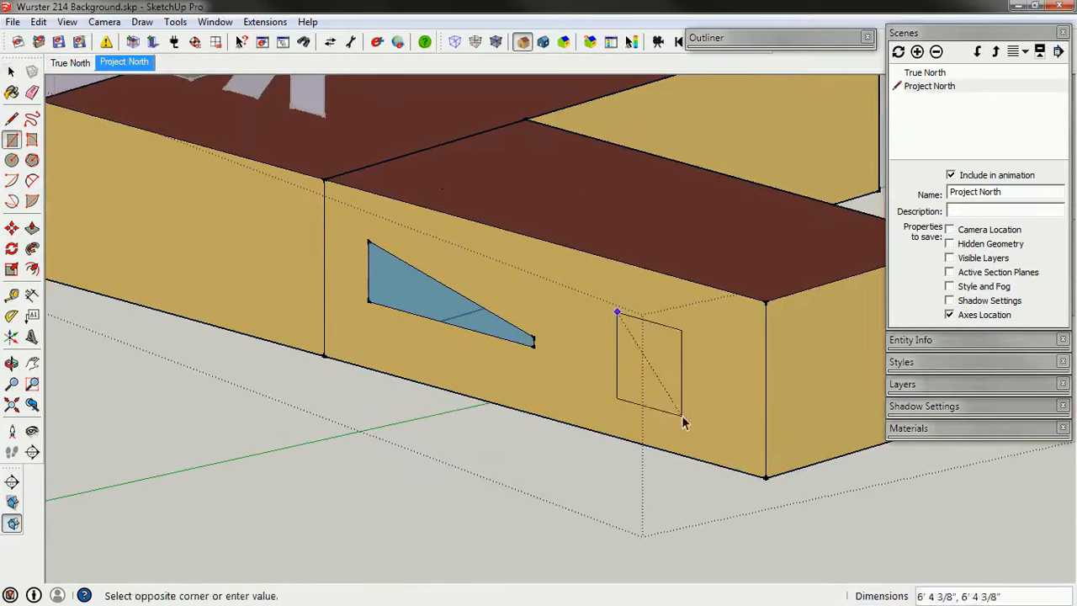
click(711, 434)
key(space)
key(l)
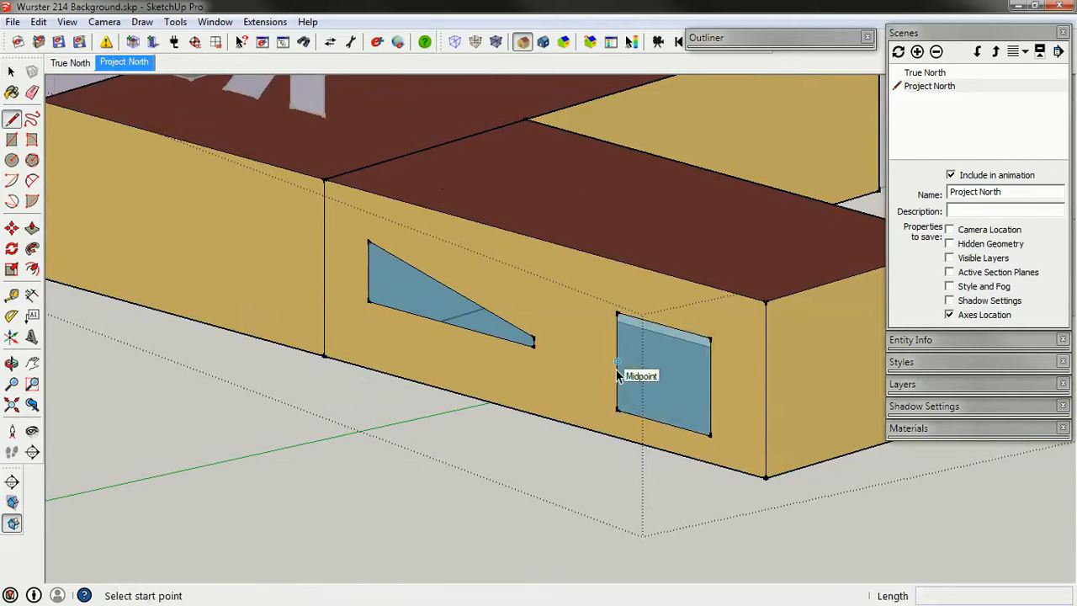
click(619, 362)
click(711, 388)
key(space)
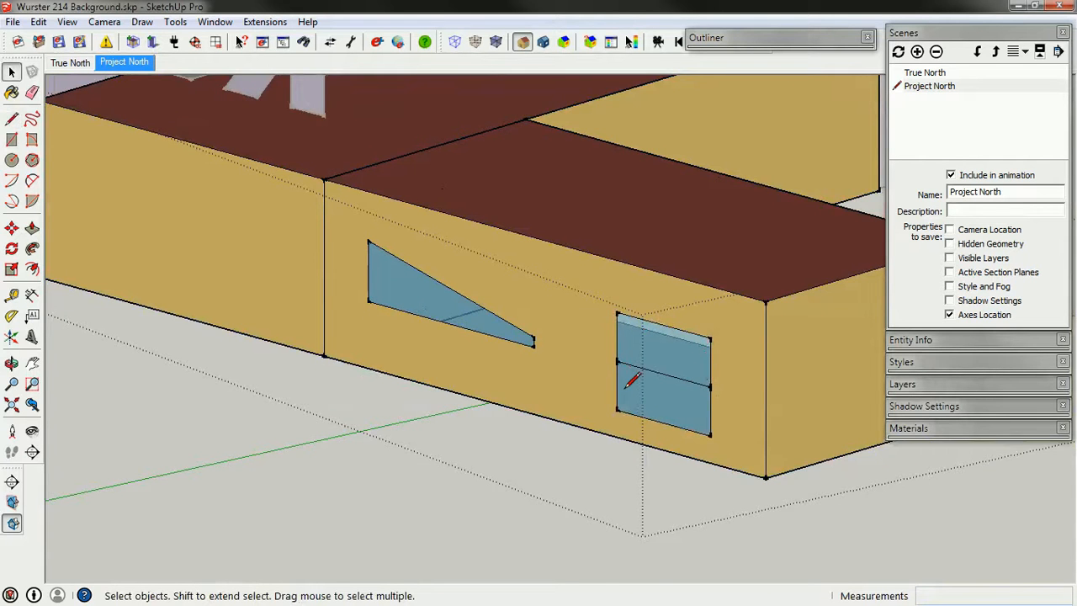
Draw a parallel line just below the second window's dividing line and delete the glazing strip between the two lines.
scroll(637, 372, up, 3)
scroll(628, 363, up, 2)
key(l)
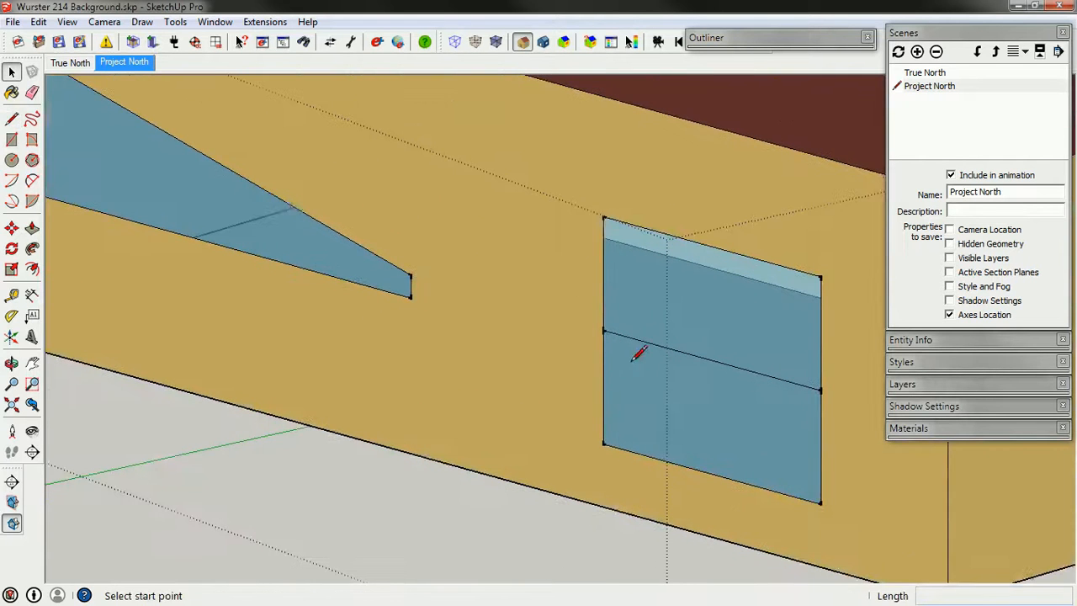
click(604, 350)
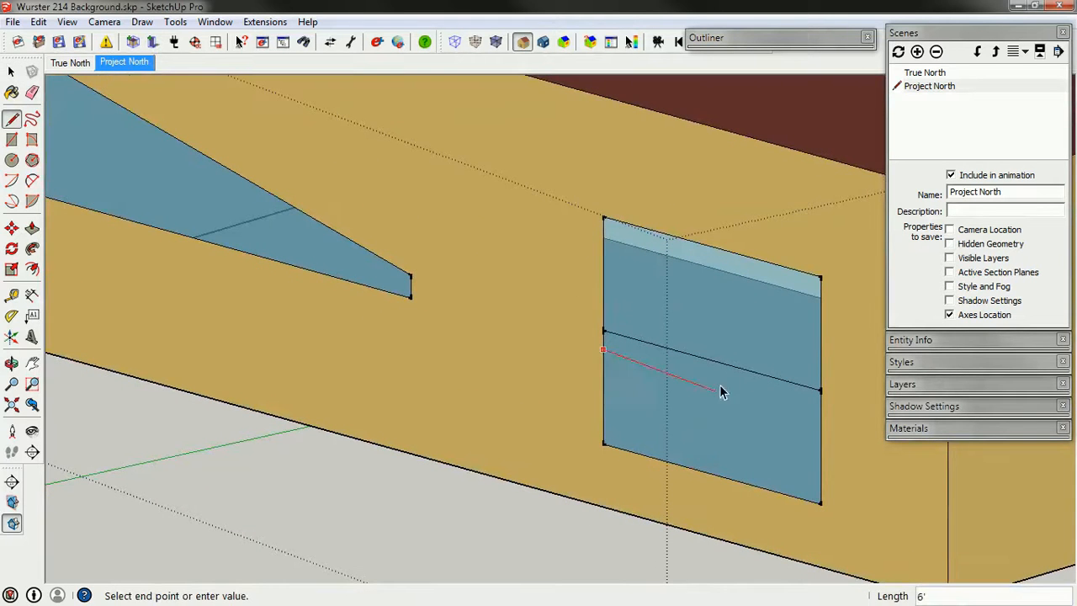
click(821, 408)
key(space)
key(Delete)
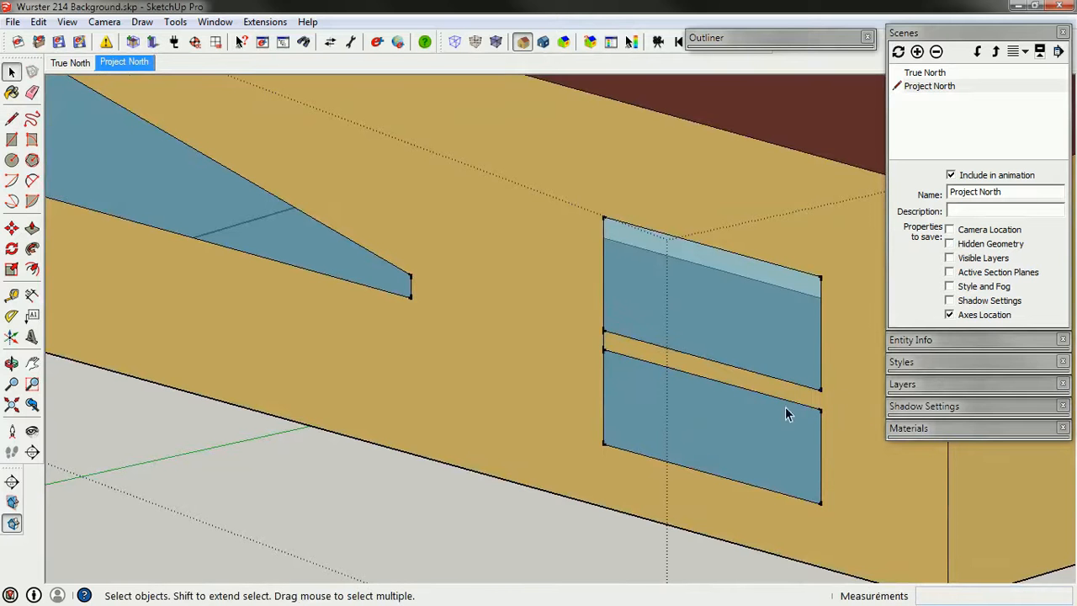
Show the object info of the divided window's lower pane on the wing's outer wall and name it Win 1.
scroll(478, 317, down, 2)
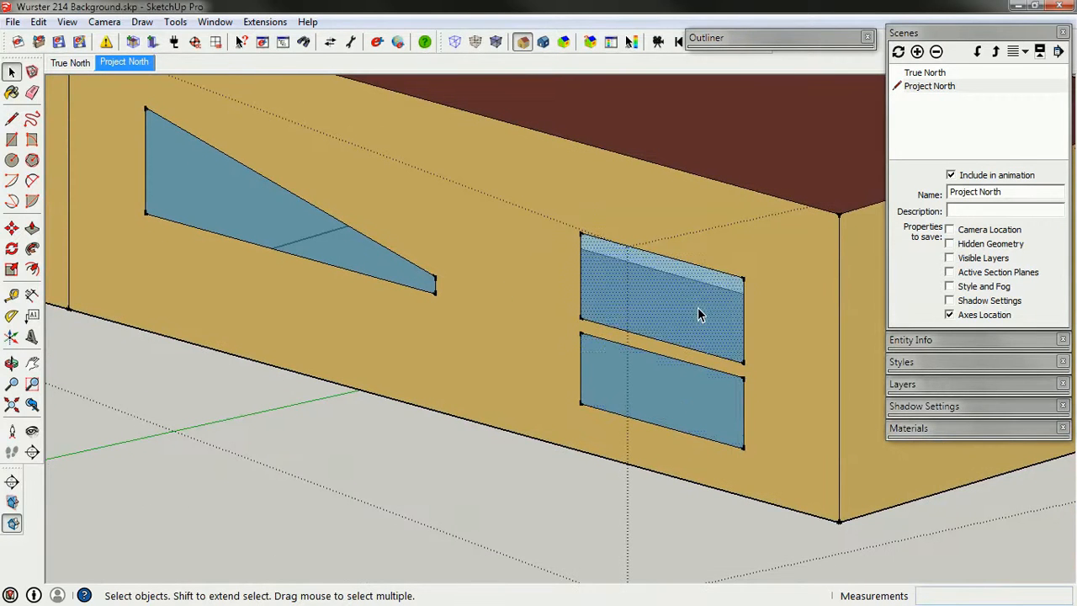
scroll(479, 377, down, 2)
scroll(847, 552, down, 2)
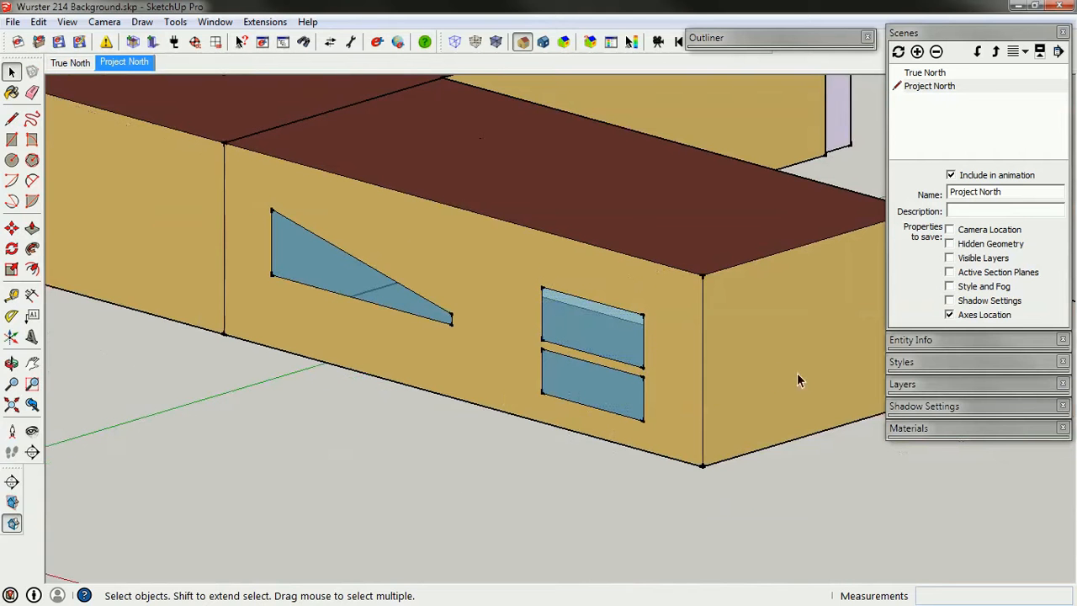
click(609, 380)
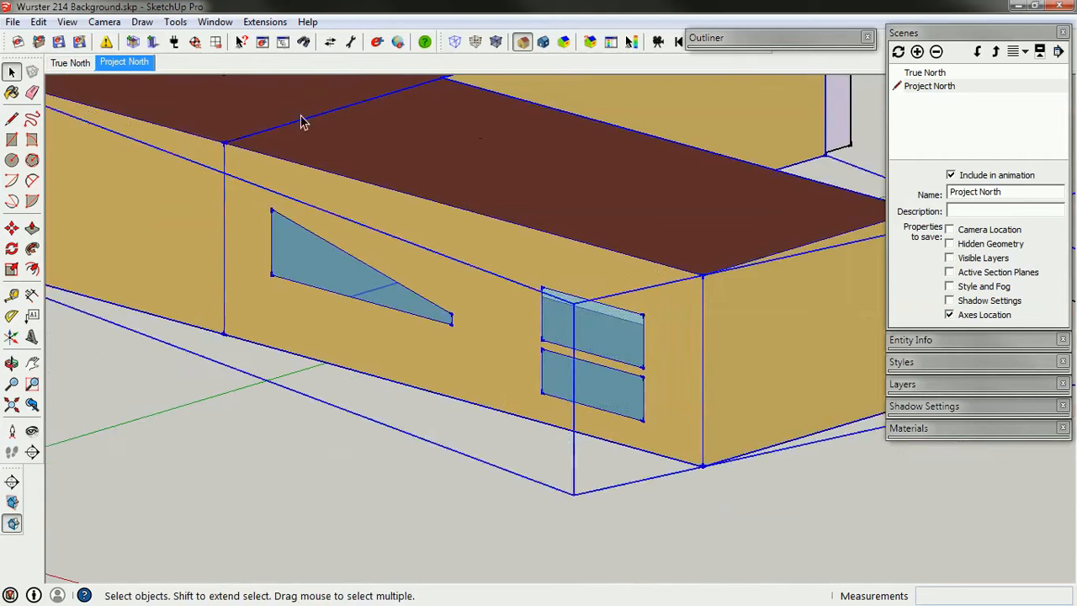
click(263, 42)
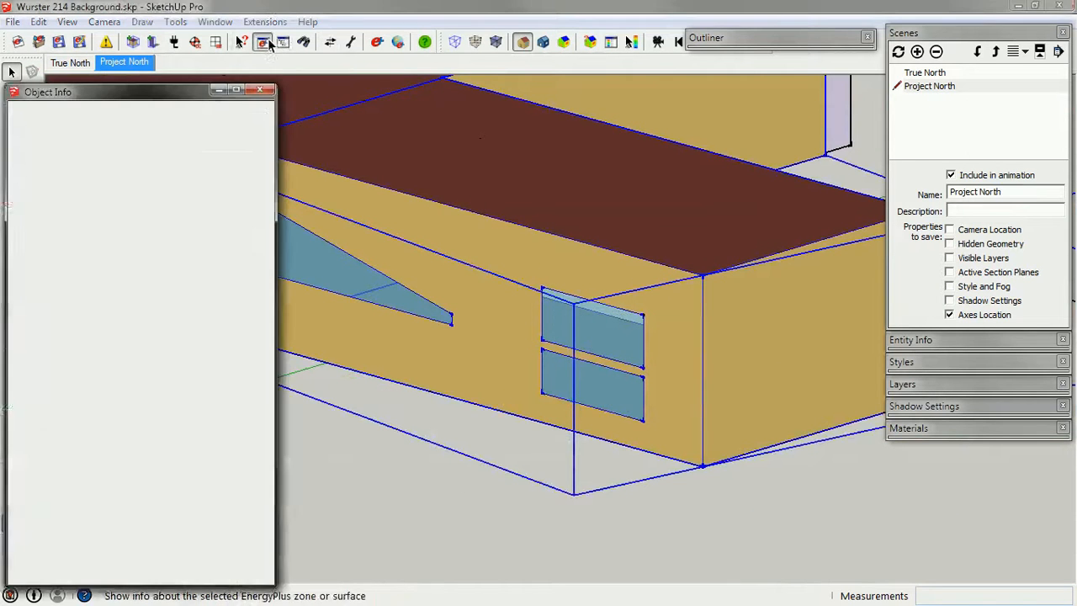
double_click(594, 376)
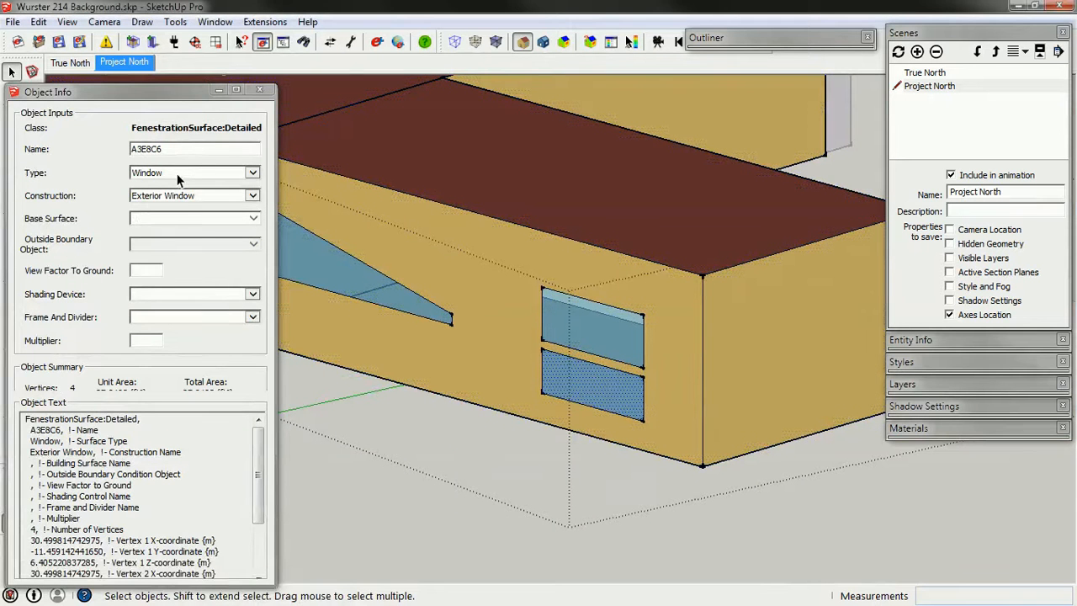
drag(170, 147, 98, 139)
double_click(147, 149)
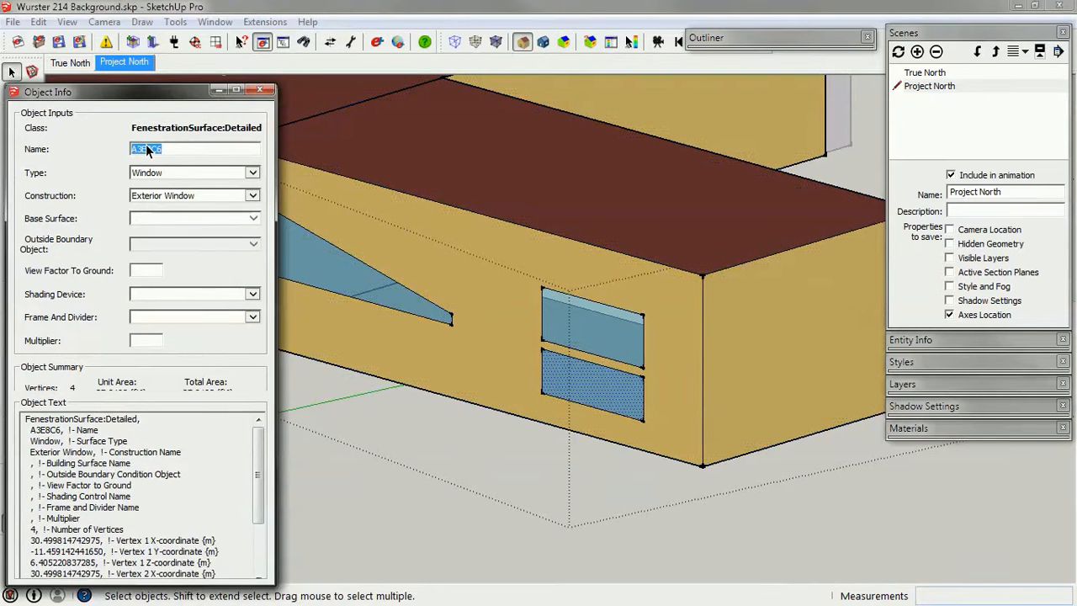
text(Win 1)
key(Tab)
Name the upper pane of the divided window Win 2 and leave the zone.
double_click(594, 336)
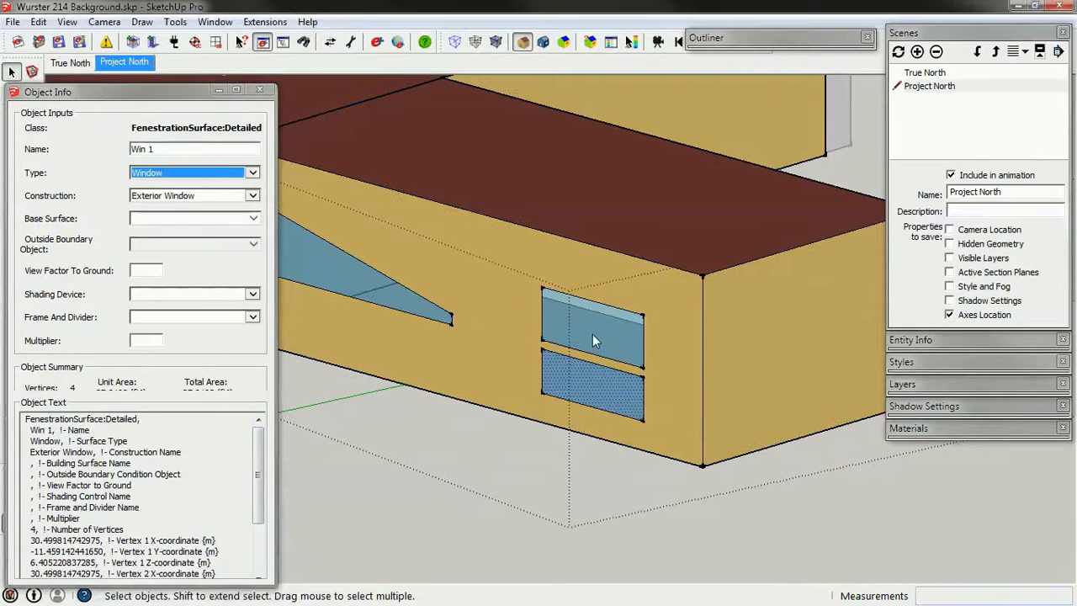
double_click(162, 149)
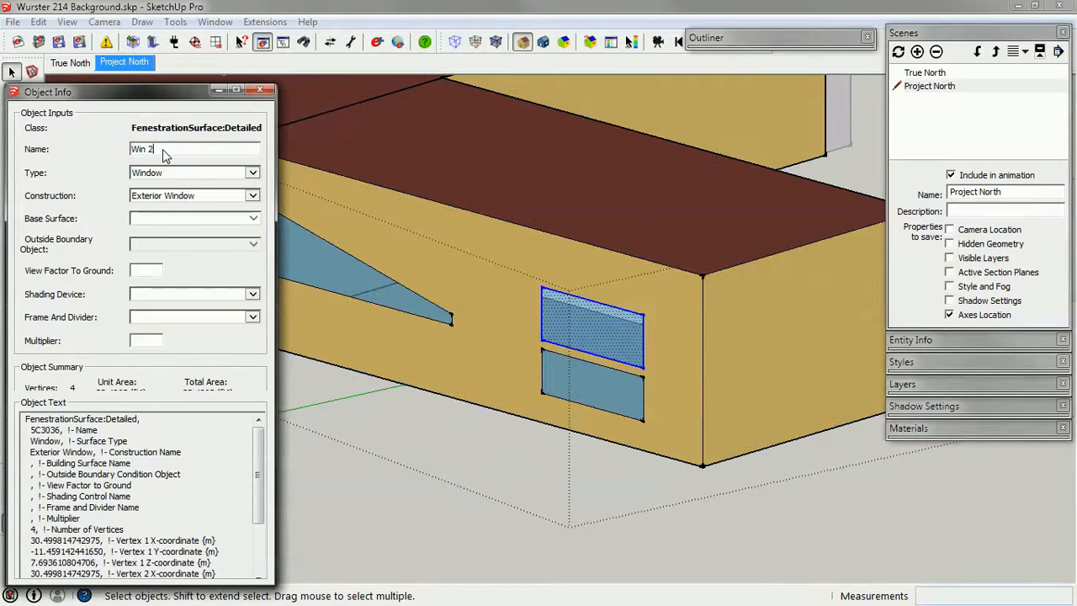
key(Tab)
click(468, 503)
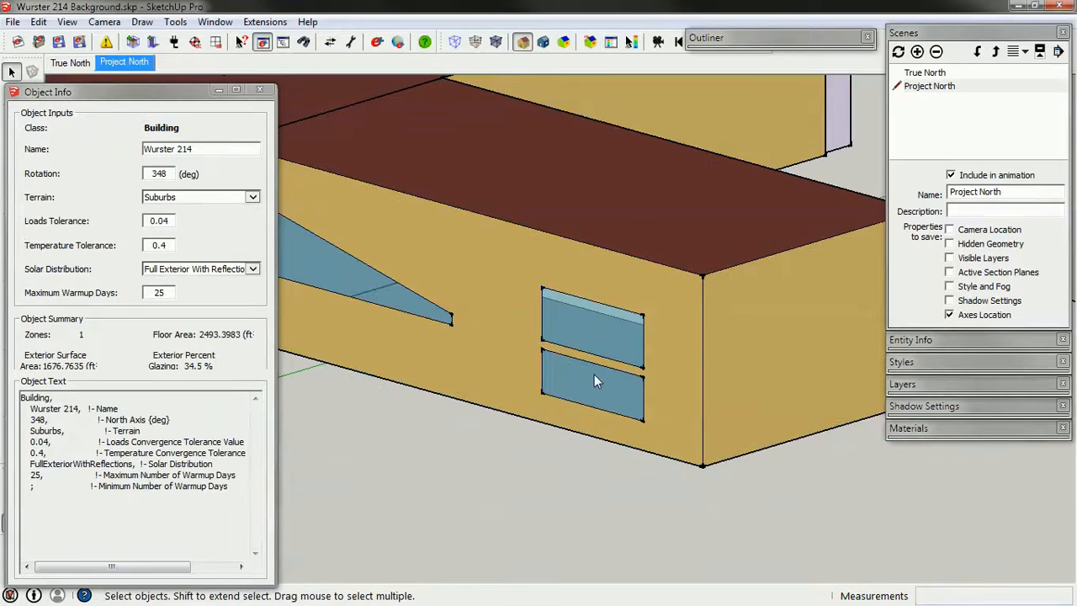
Reopen the zone from below and set the main block's floor surface to the Ground outside boundary condition.
scroll(714, 373, down, 5)
middle_drag(716, 375, 310, 311)
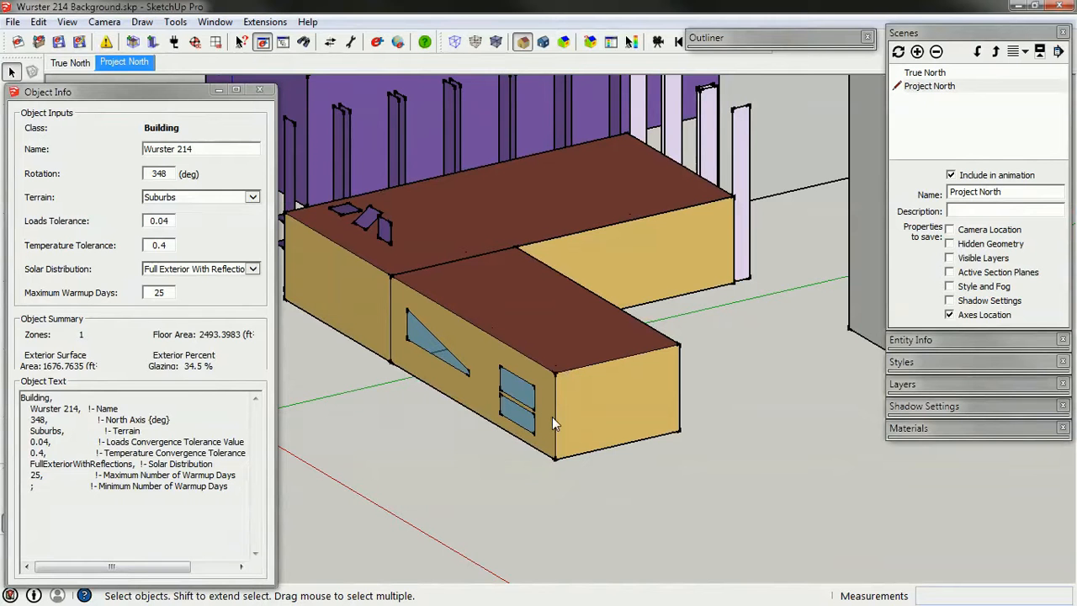
middle_drag(446, 403, 597, 231)
scroll(578, 225, up, 2)
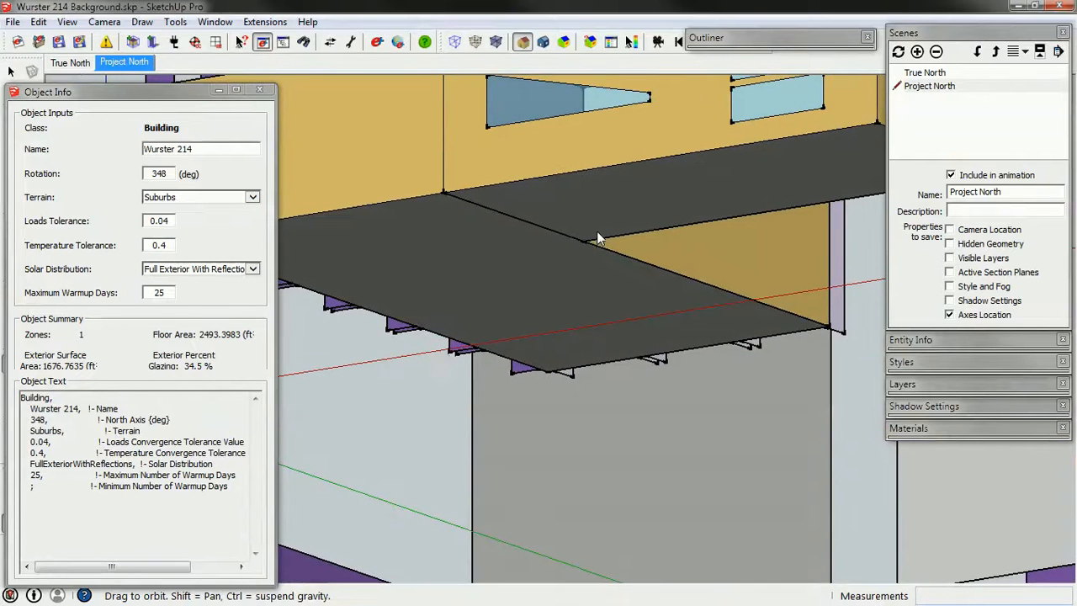
double_click(498, 259)
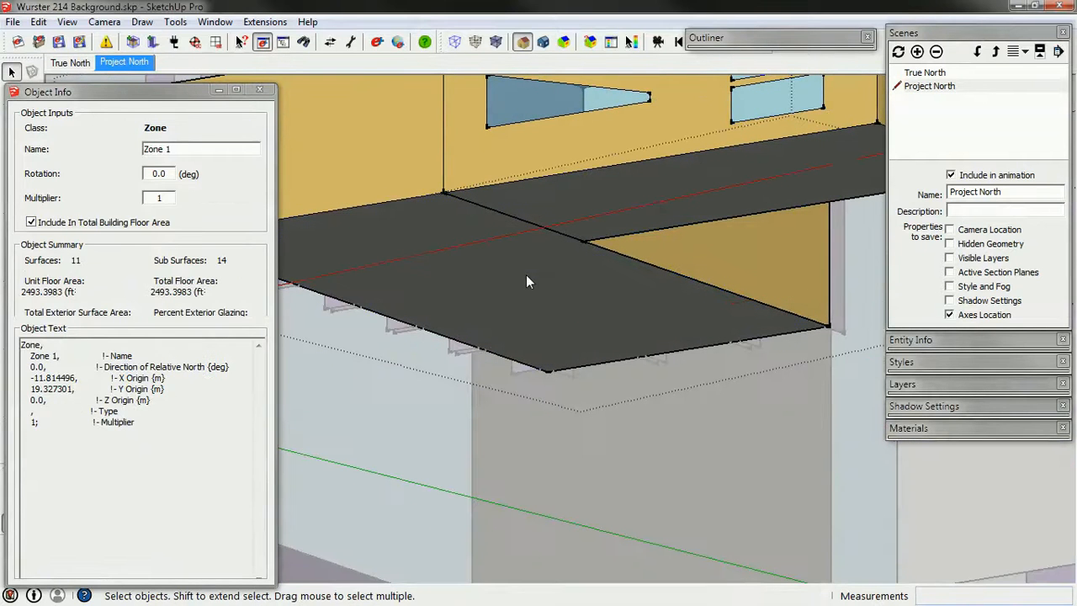
click(526, 282)
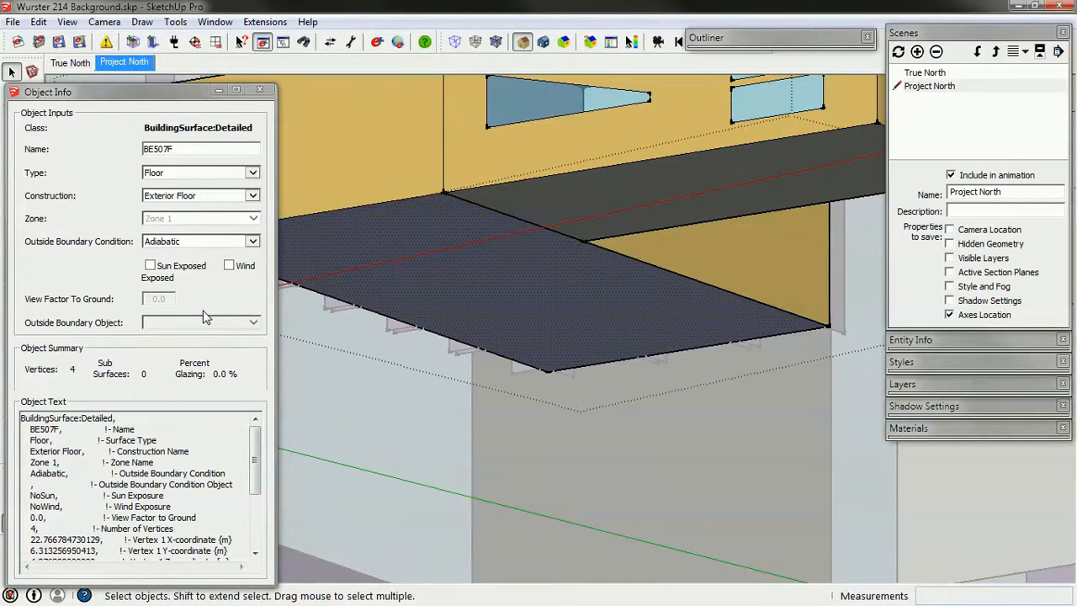
click(256, 242)
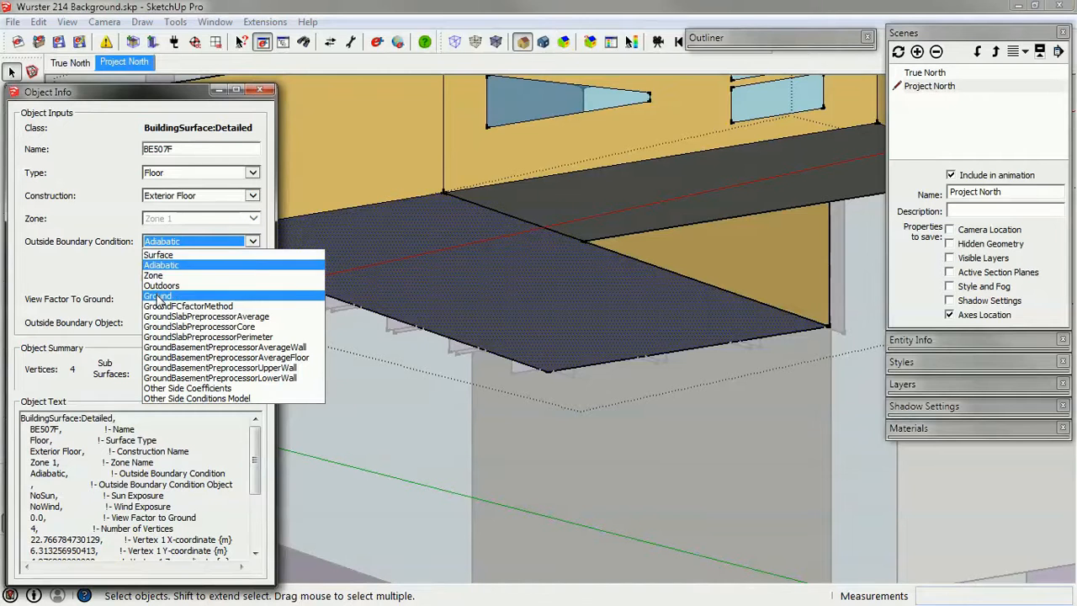
click(156, 296)
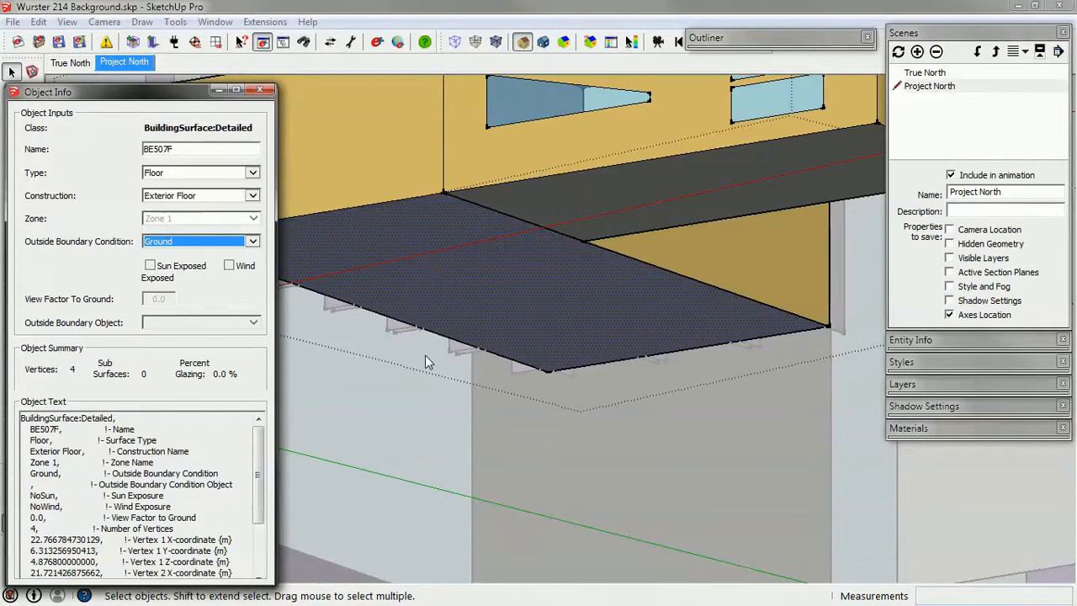
Set the floor surface's outside boundary condition back to Adiabatic, leave the zone, and view the whole model from above.
click(253, 241)
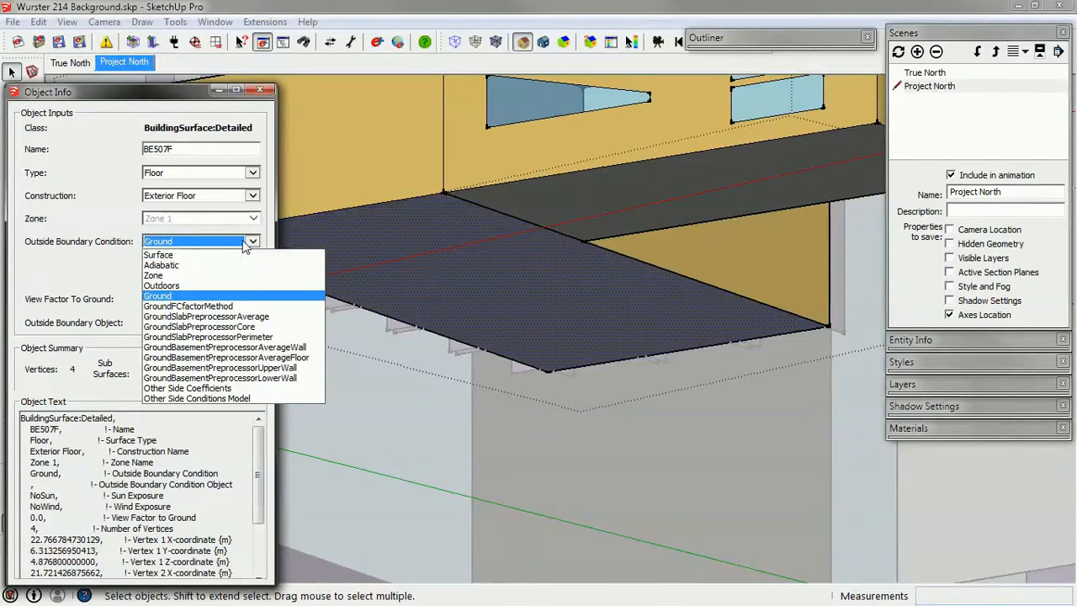
click(186, 265)
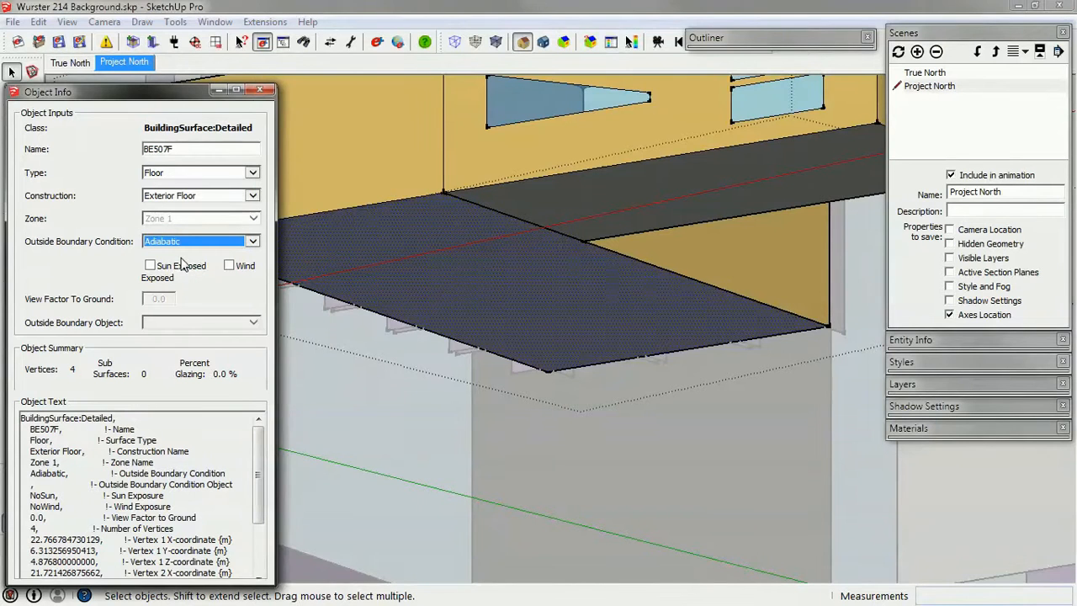
click(630, 486)
middle_drag(584, 365, 589, 580)
scroll(577, 430, down, 5)
middle_drag(577, 429, 817, 471)
middle_drag(532, 401, 605, 511)
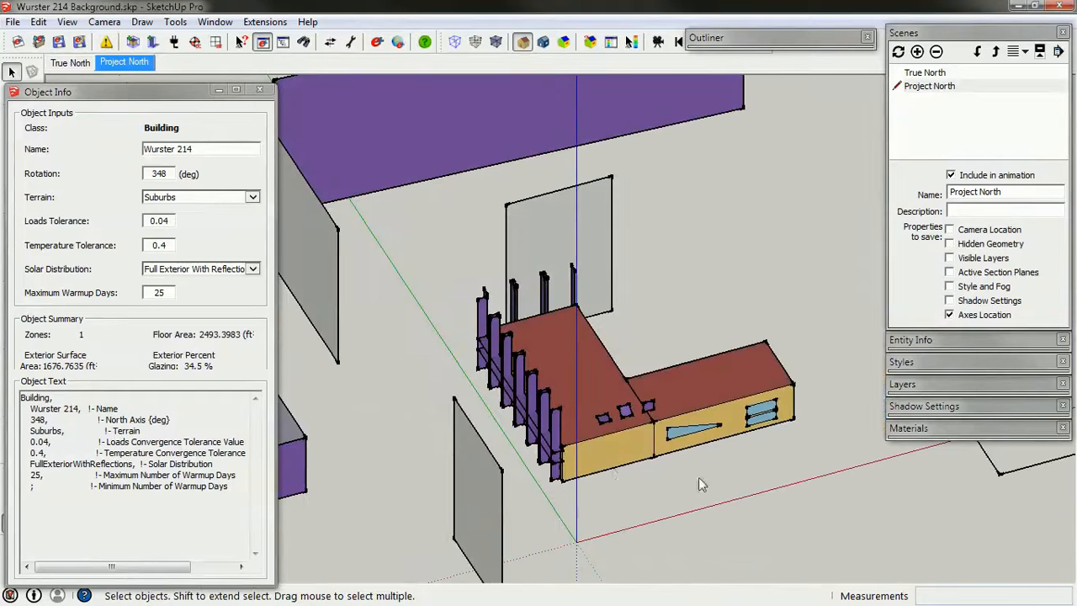
middle_drag(699, 478, 734, 425)
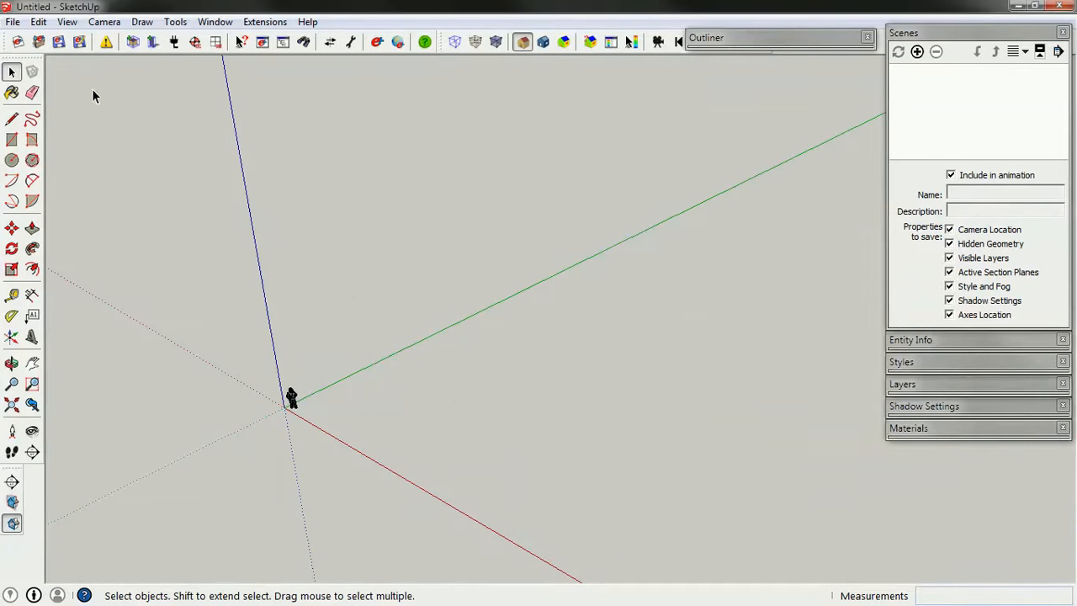
Open the EnergyPlus input file 05_L Shape.idf, decline setting default constructions, and dismiss the errors and warnings report.
click(38, 42)
click(454, 289)
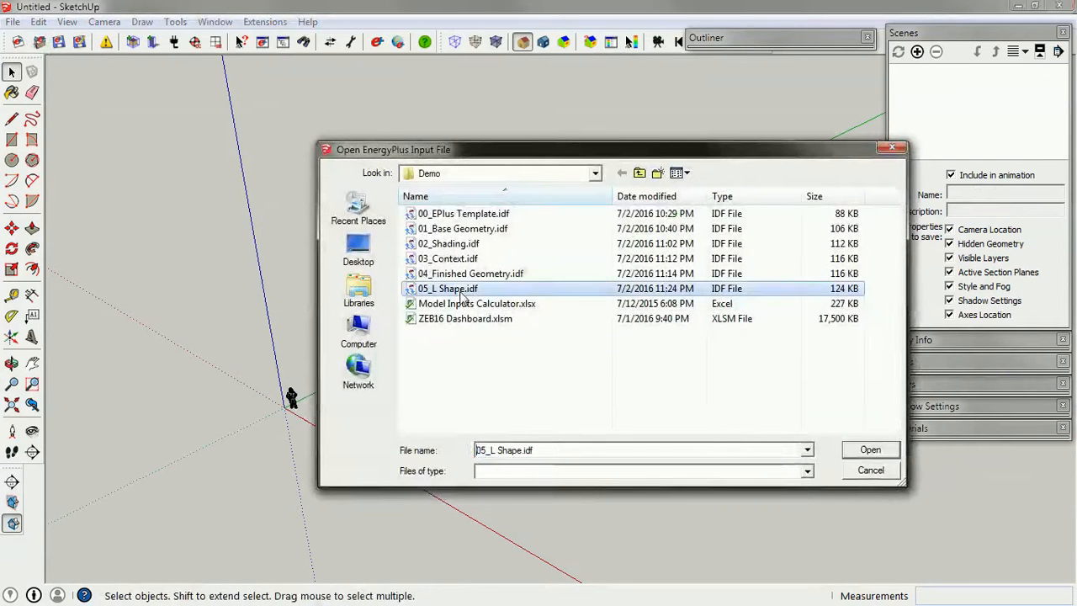
click(871, 455)
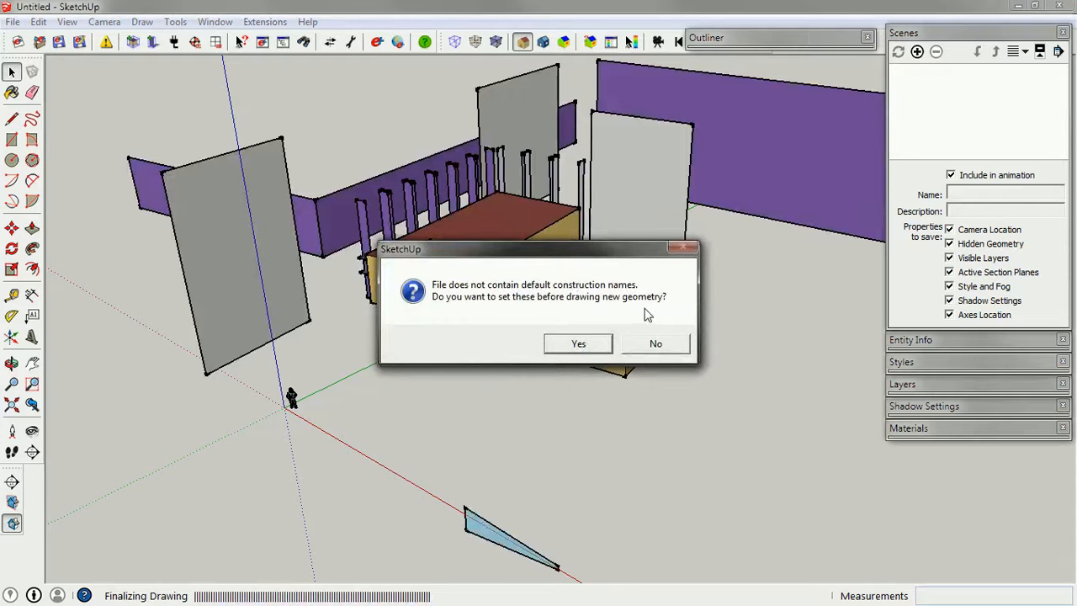
click(660, 347)
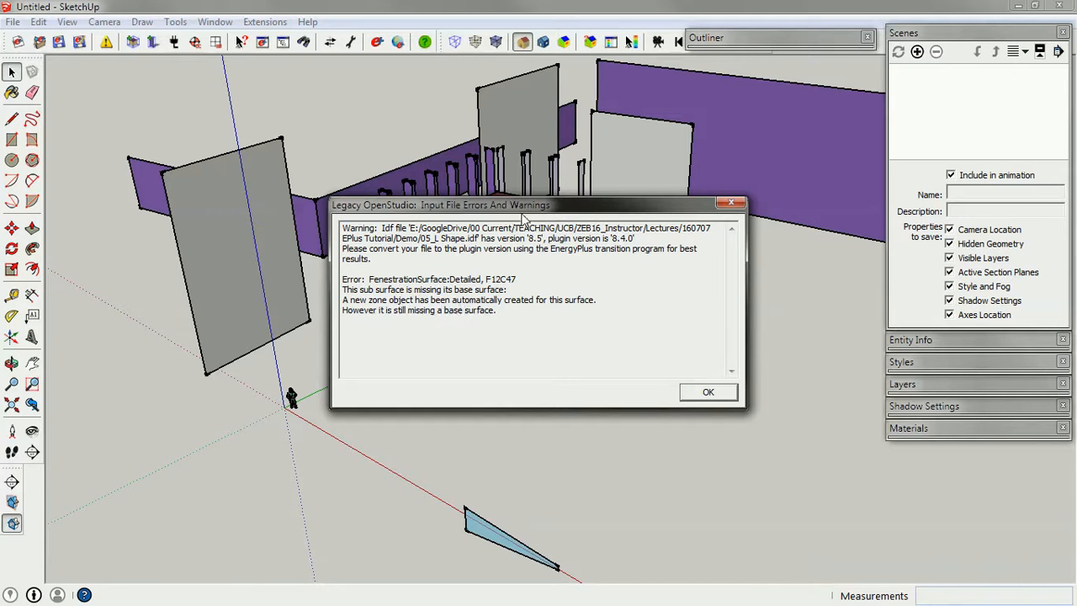
drag(528, 207, 236, 36)
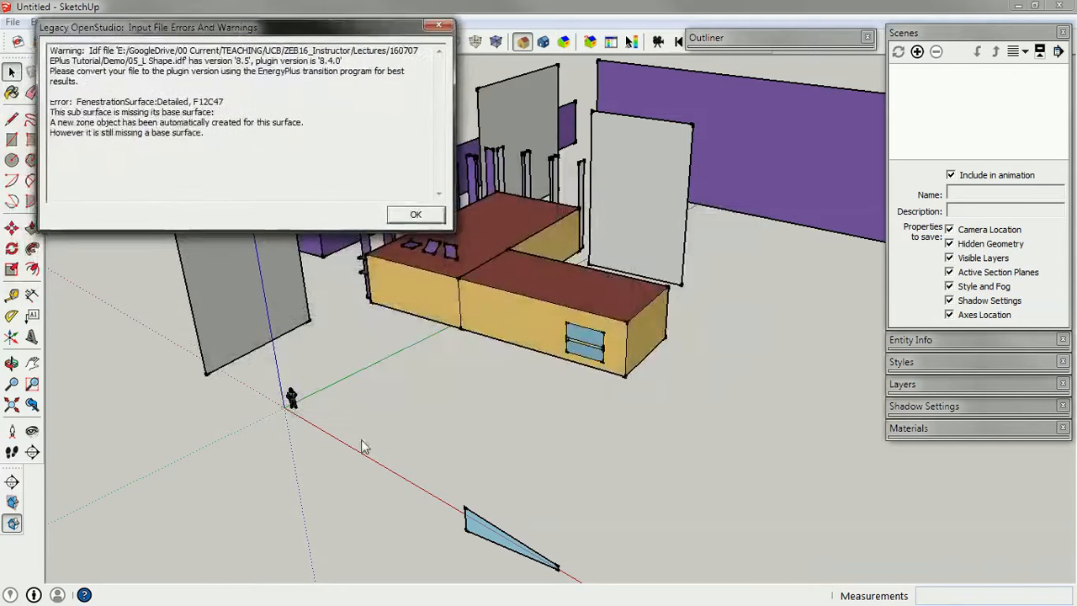
click(414, 214)
Compare the detached tapered window near the red axis with the wing's outer wall, and delete the detached window.
click(488, 530)
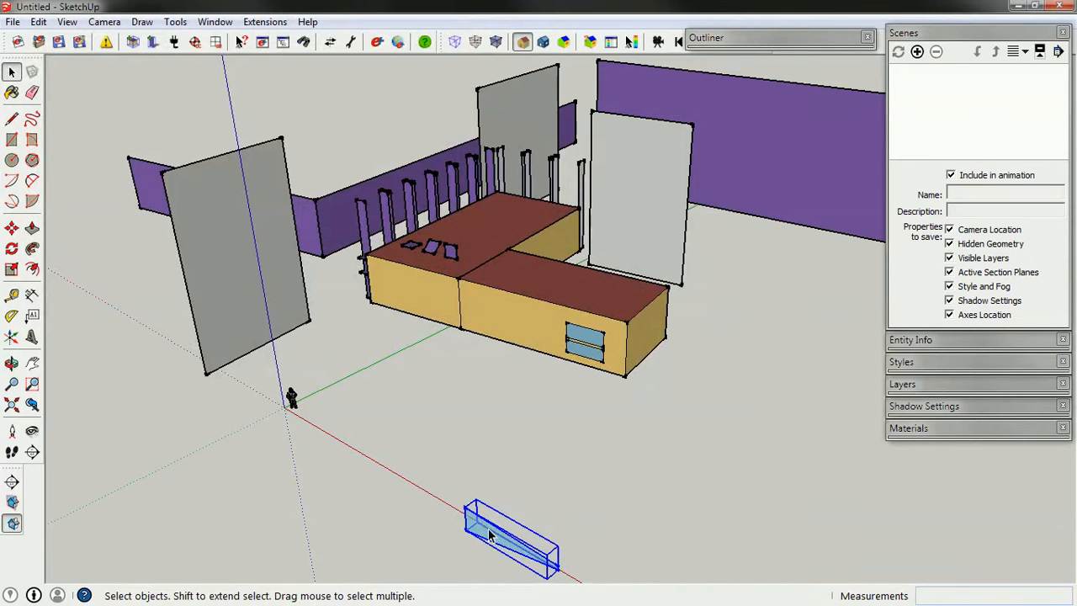
click(527, 326)
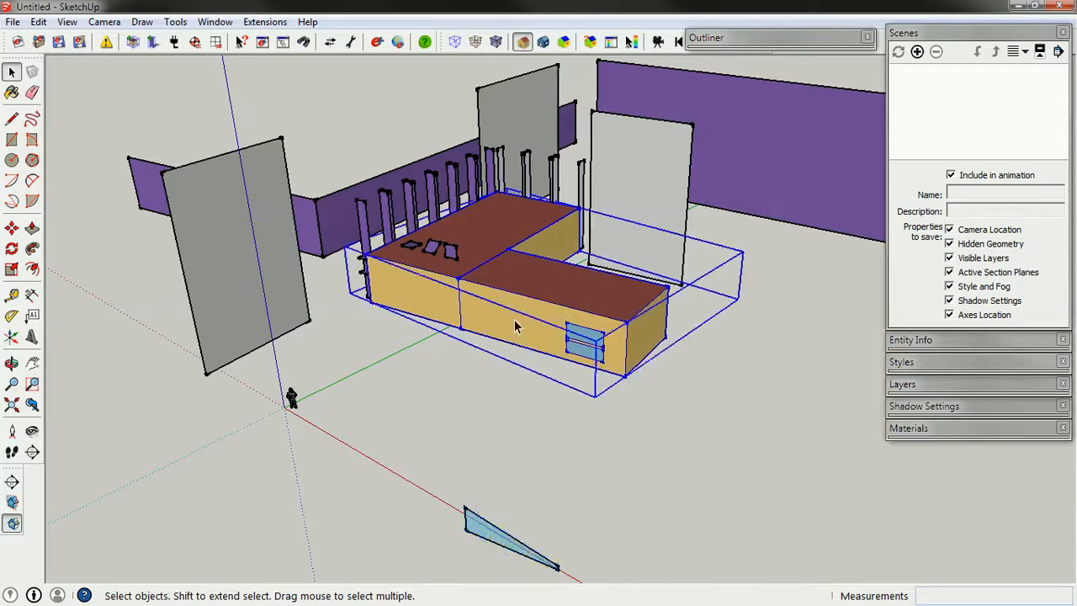
double_click(517, 318)
click(516, 319)
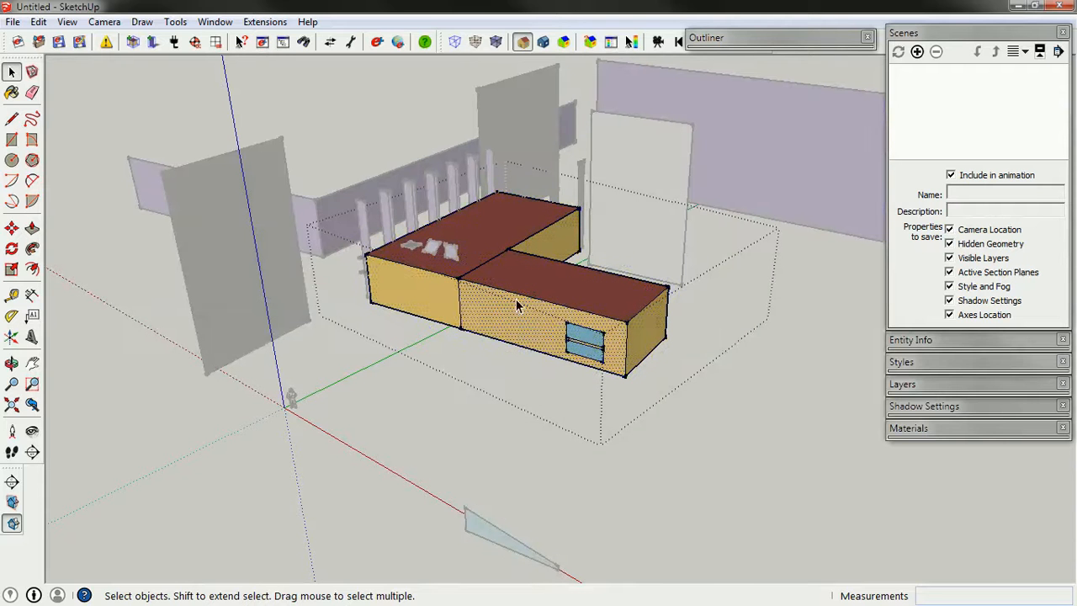
click(785, 438)
click(505, 547)
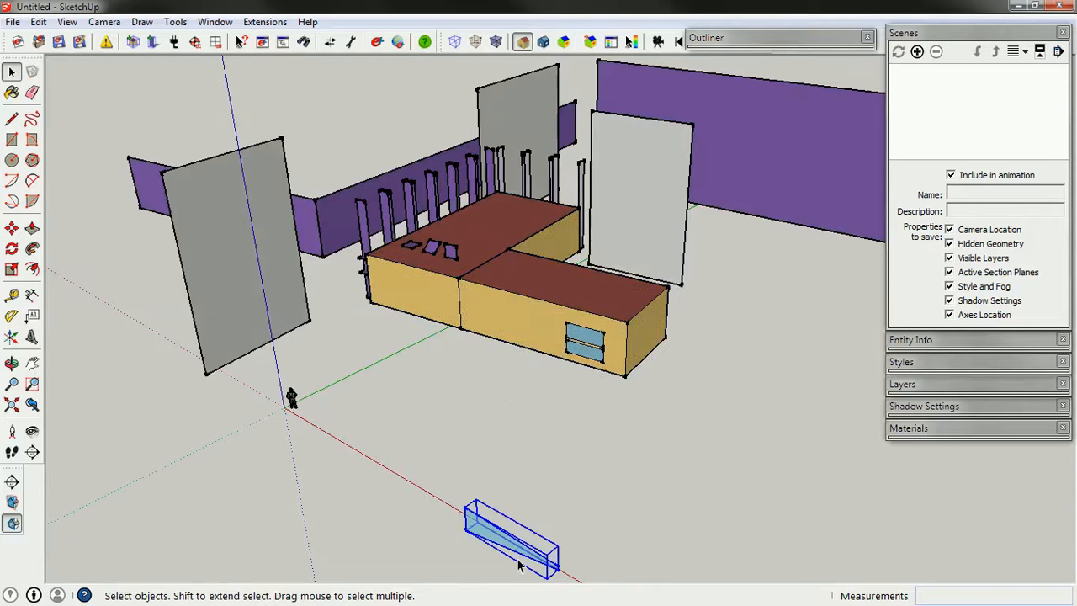
click(562, 480)
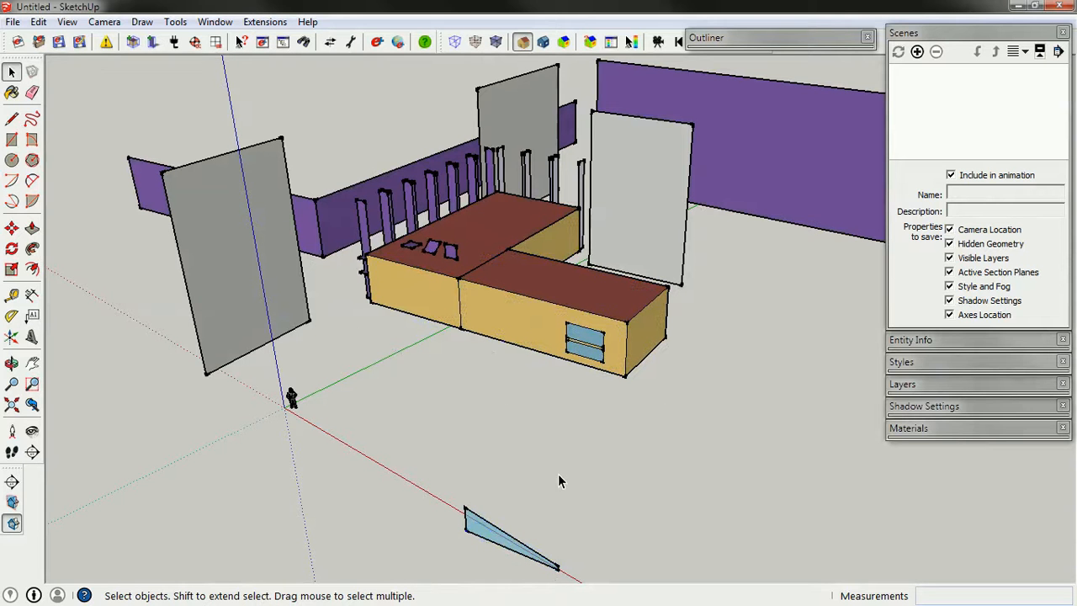
click(479, 527)
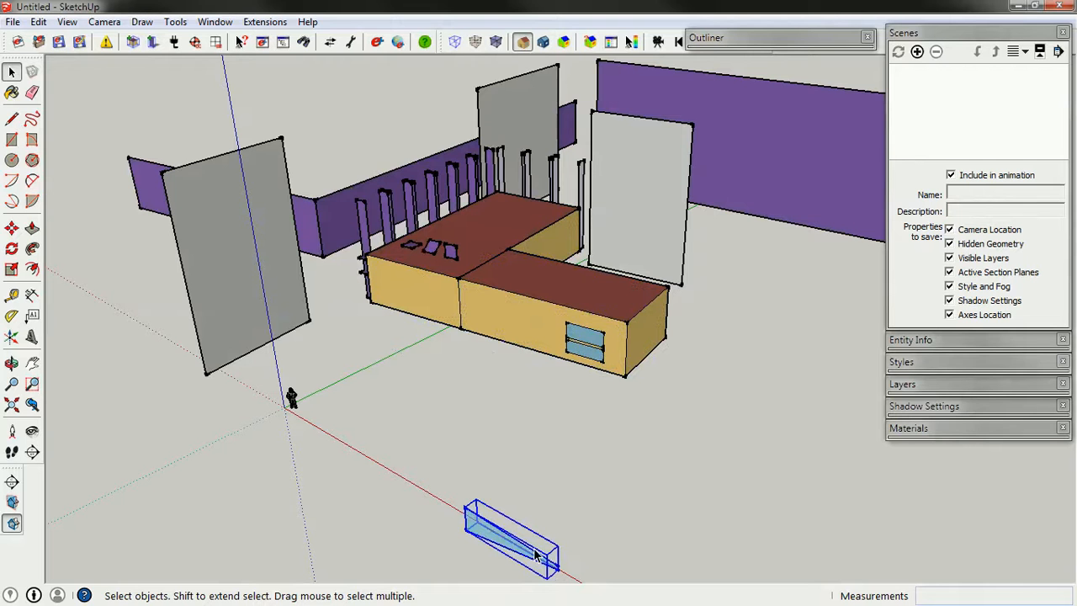
key(Delete)
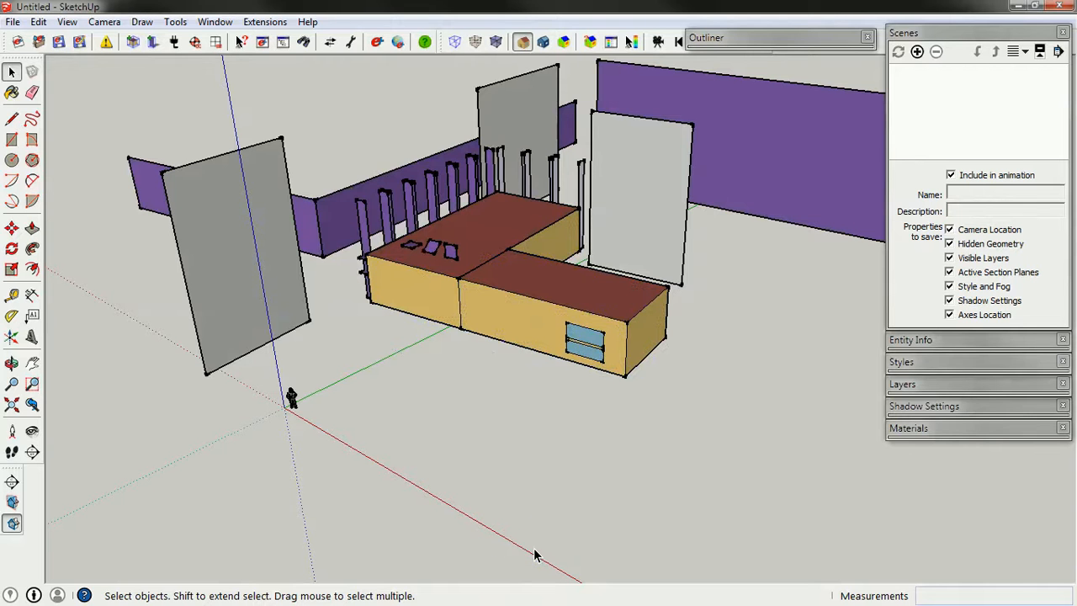
Reopen the zone, draw a new rectangular window beside the divided one on the wing's outer wall, and leave the zone.
double_click(503, 314)
click(503, 312)
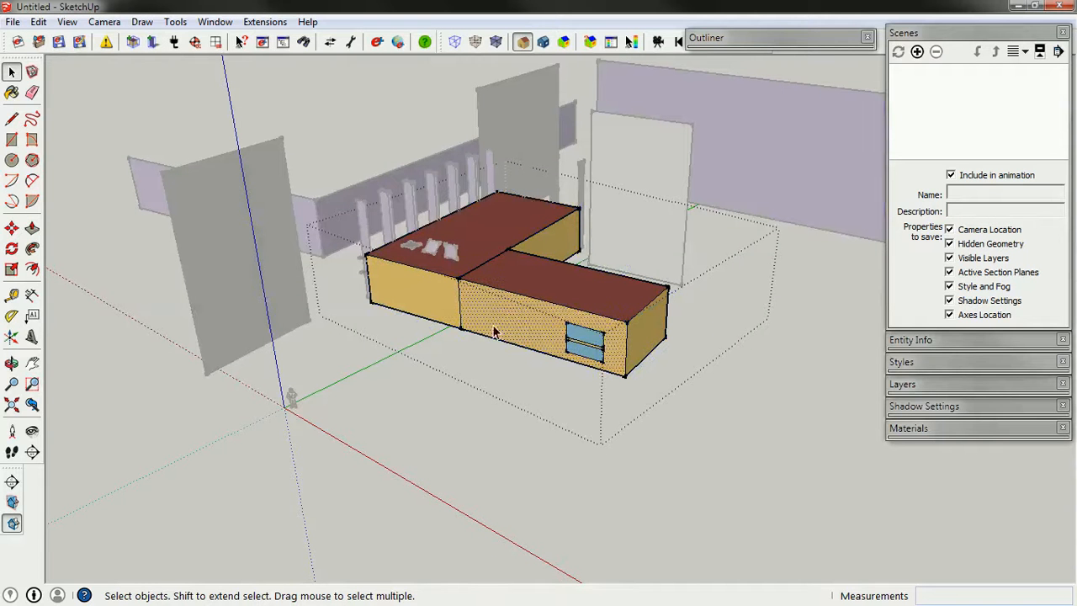
scroll(503, 328, up, 5)
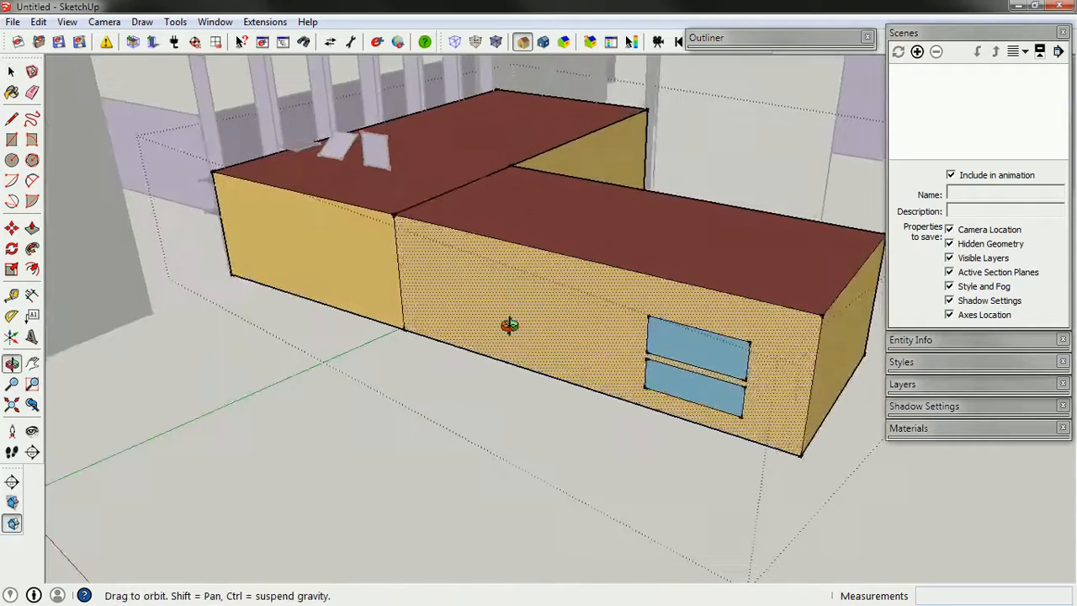
key(r)
click(459, 261)
click(558, 342)
key(space)
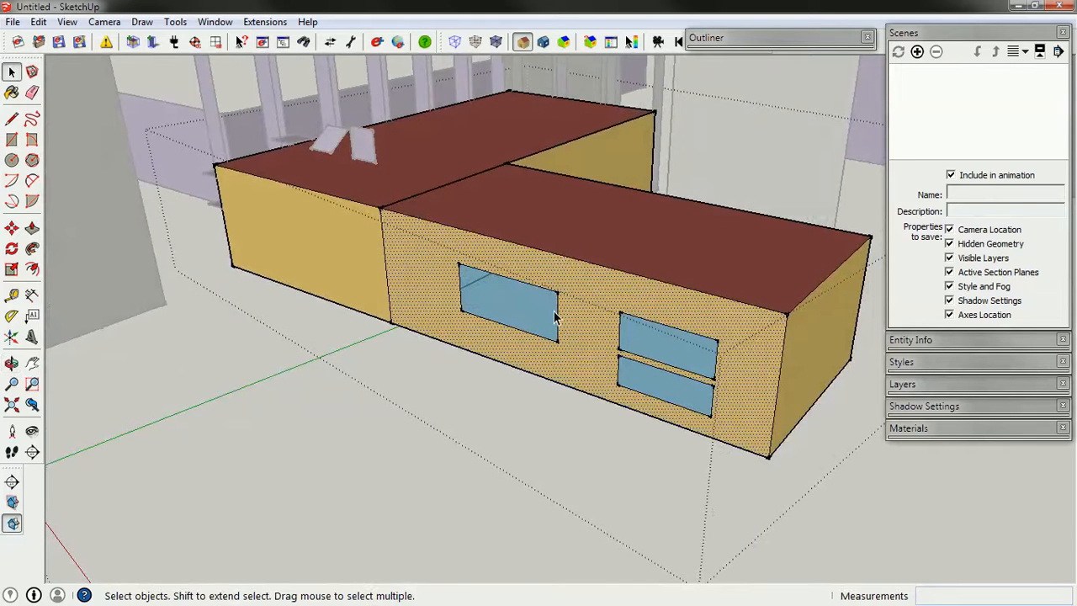
click(541, 288)
scroll(550, 315, up, 2)
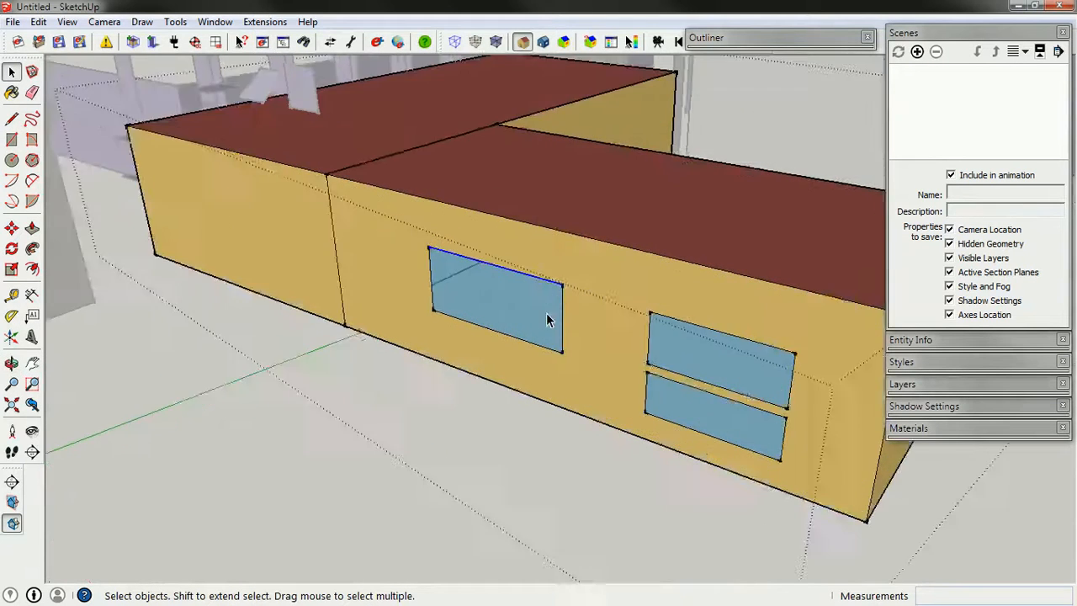
scroll(555, 358, down, 2)
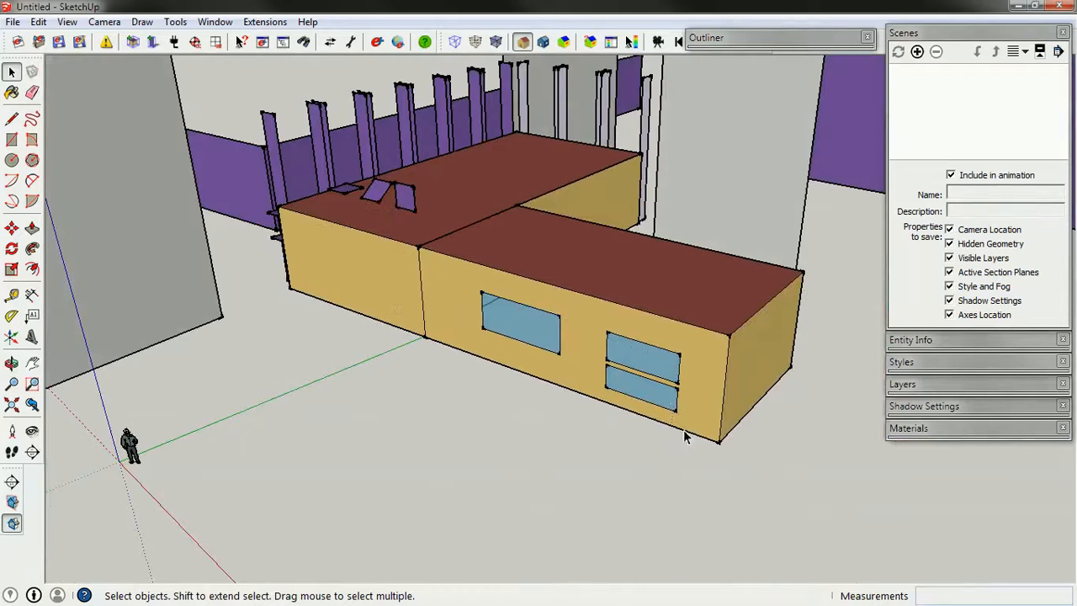
Examine the shading around the building and look through the finned wall's window to the daylighting control inside the zone.
scroll(702, 429, down, 2)
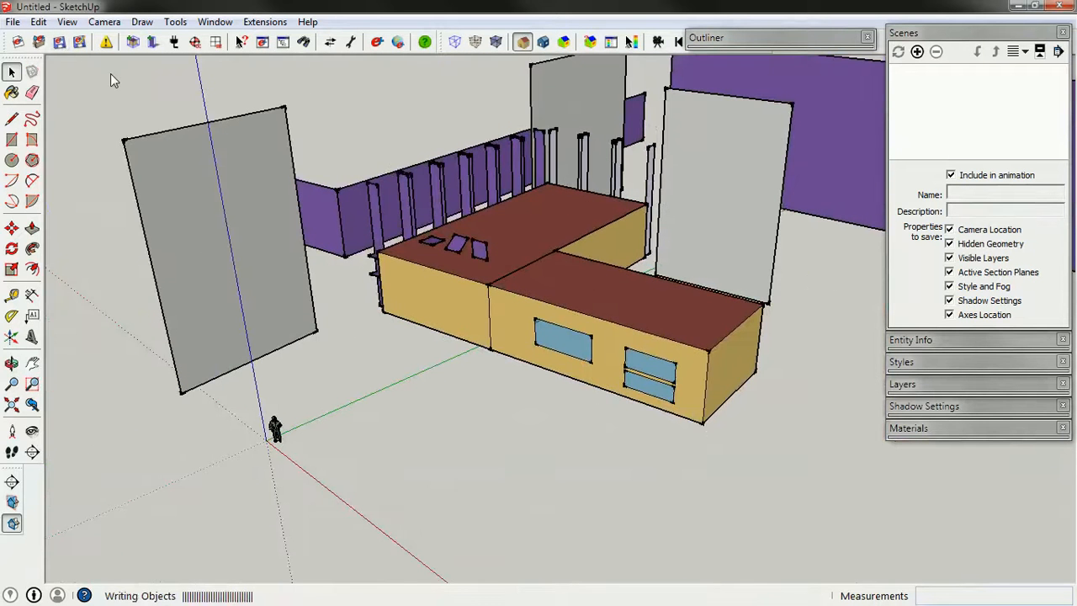
middle_drag(376, 311, 793, 371)
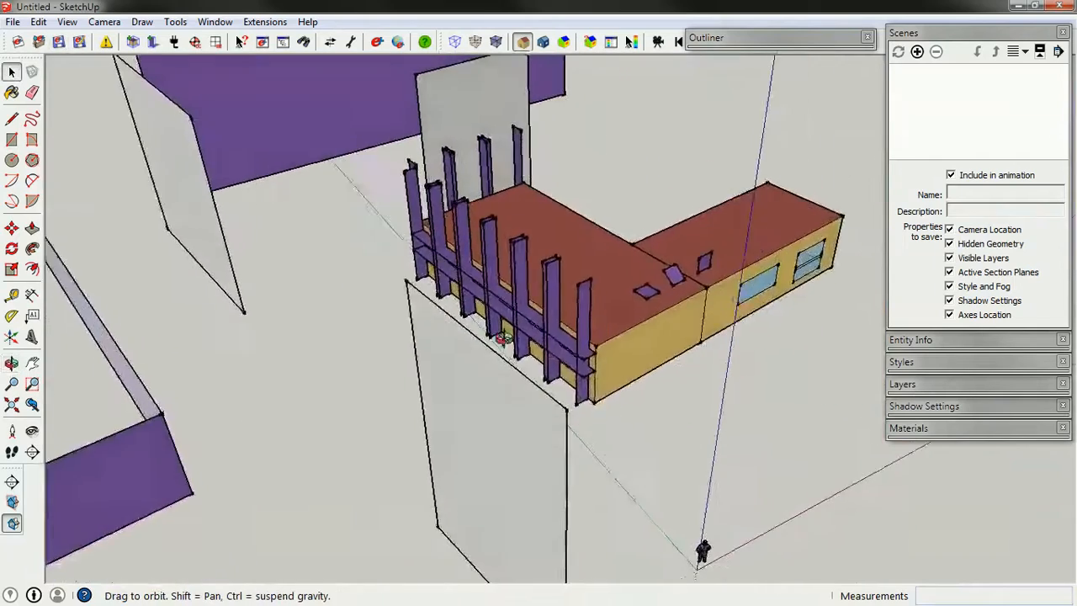
middle_drag(500, 333, 731, 355)
middle_drag(377, 381, 562, 262)
scroll(480, 349, up, 3)
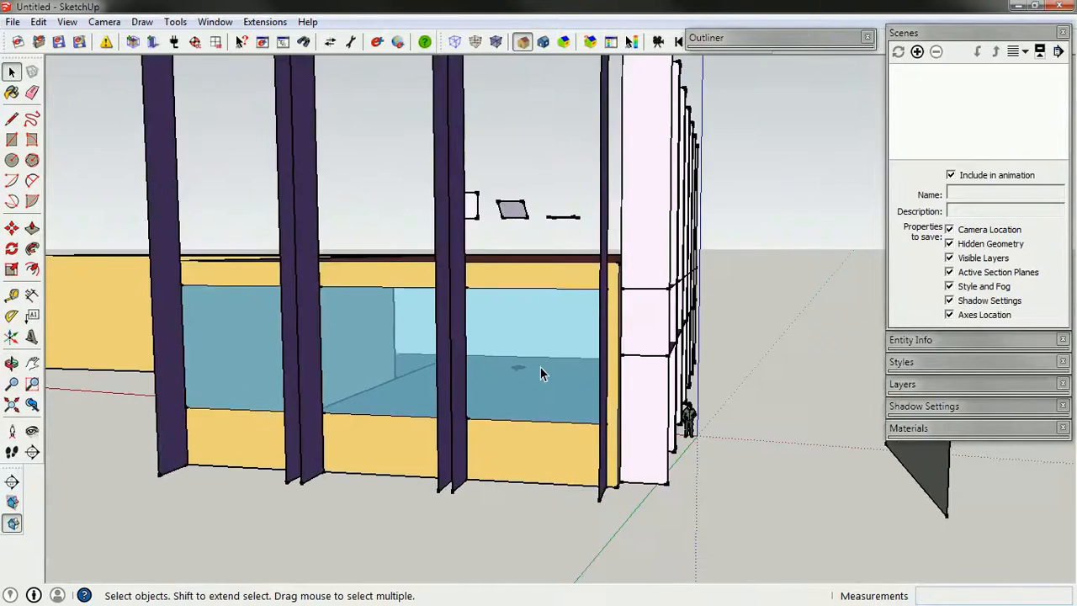
scroll(512, 365, up, 5)
scroll(509, 376, up, 5)
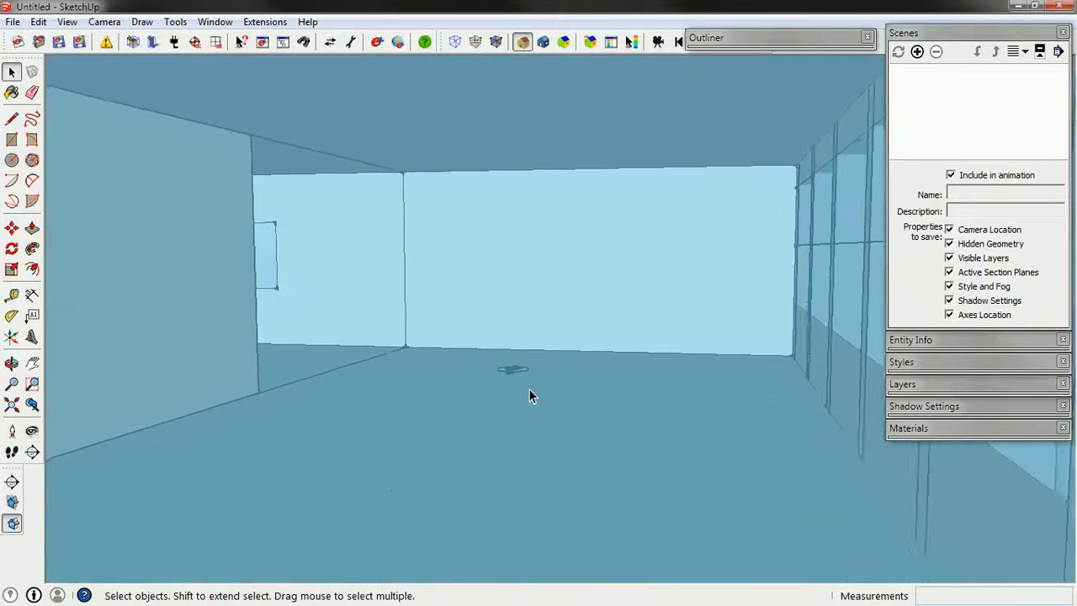
scroll(529, 392, up, 2)
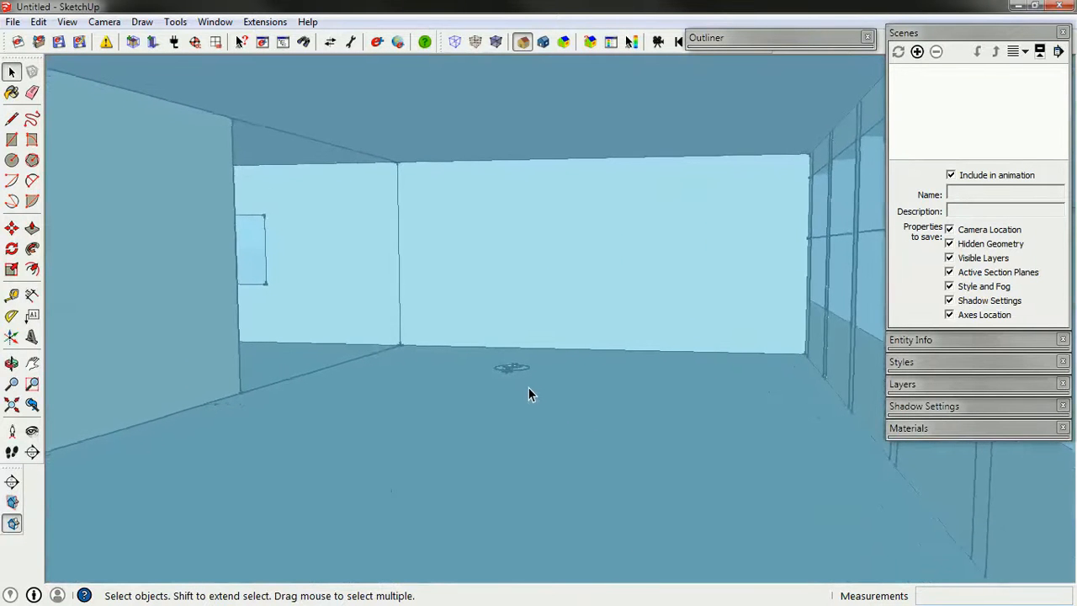
scroll(528, 386, up, 3)
middle_drag(520, 367, 522, 468)
Select the zone and display its object information.
click(465, 401)
scroll(465, 402, up, 1)
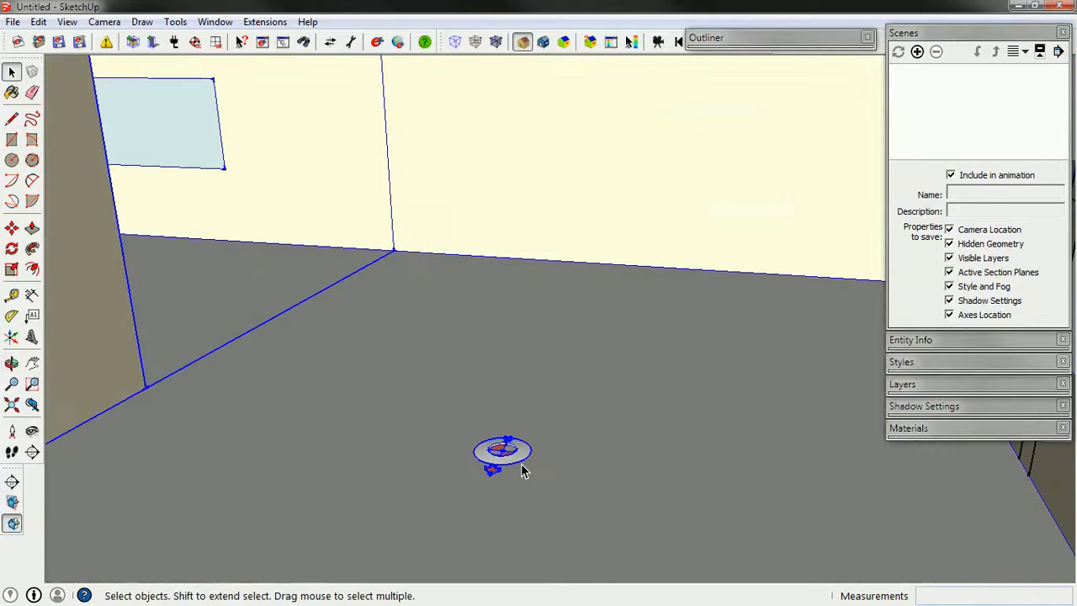
click(241, 41)
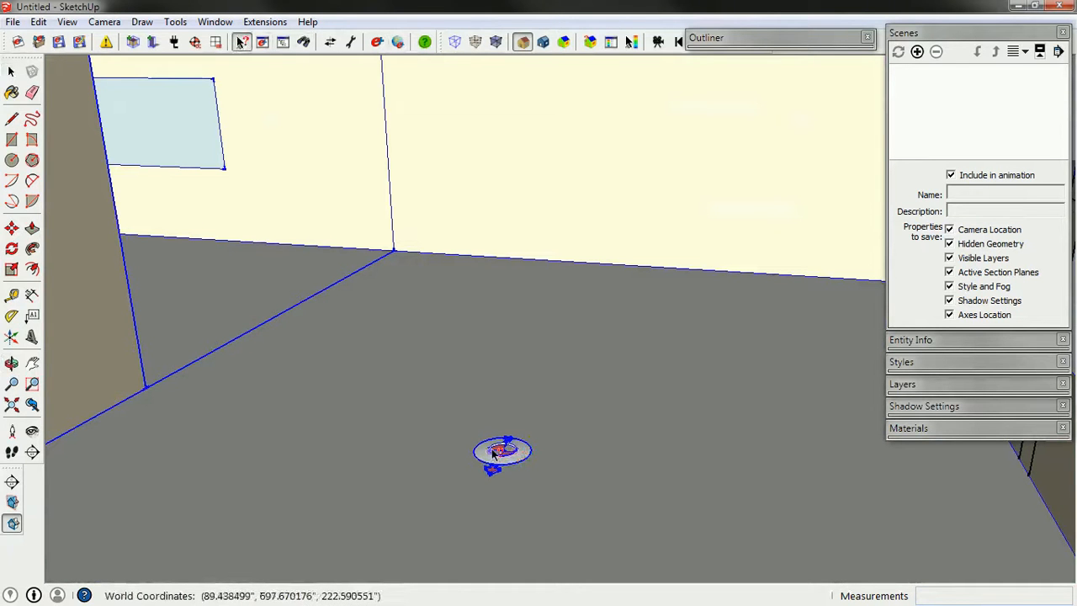
click(263, 42)
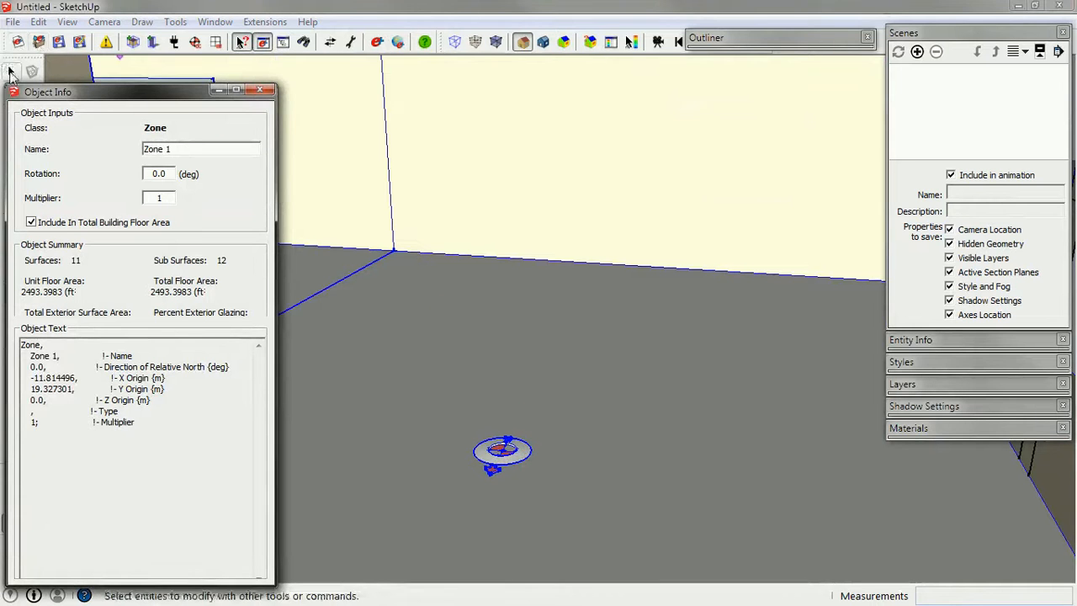
Open the zone for editing and select the daylighting control near the floor to show its inputs.
click(11, 74)
click(516, 452)
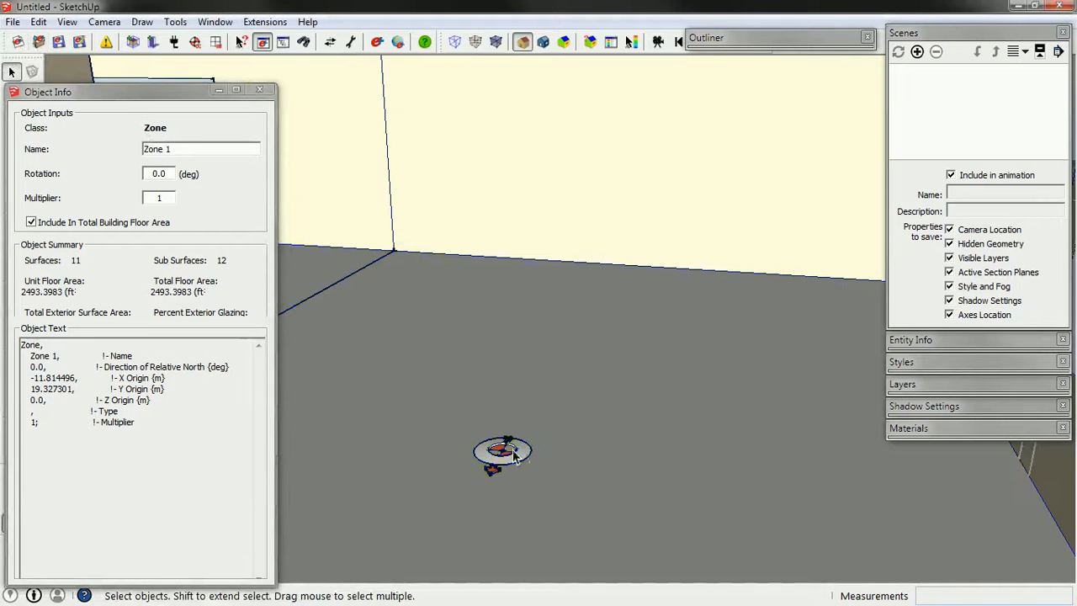
click(517, 458)
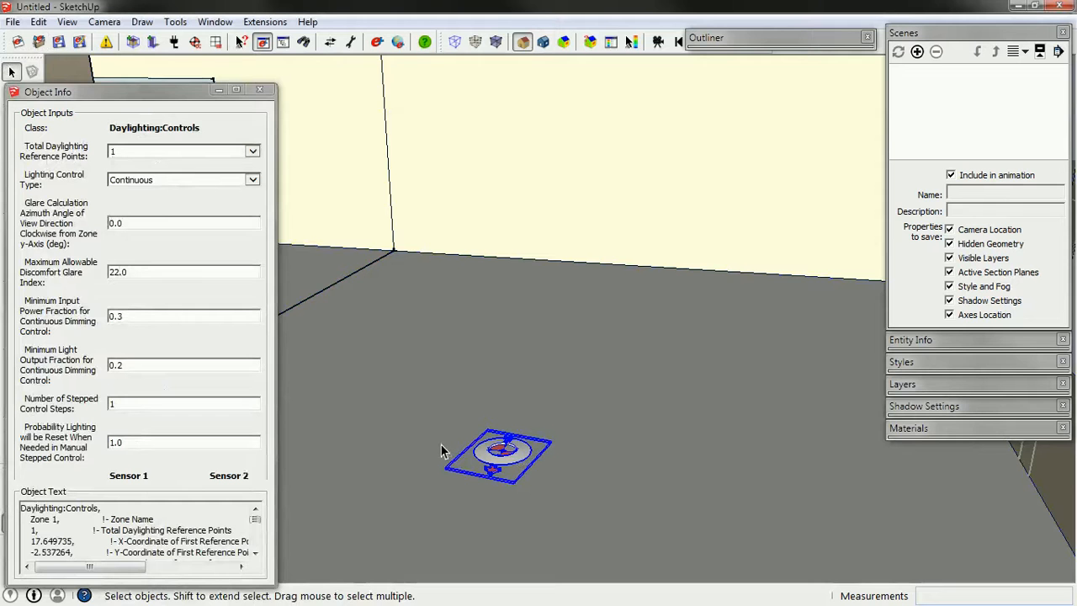
Examine the selected daylighting control's position from outside, through the windows behind the vertical fins and horizontal shades.
middle_drag(442, 451, 976, 338)
scroll(552, 370, down, 3)
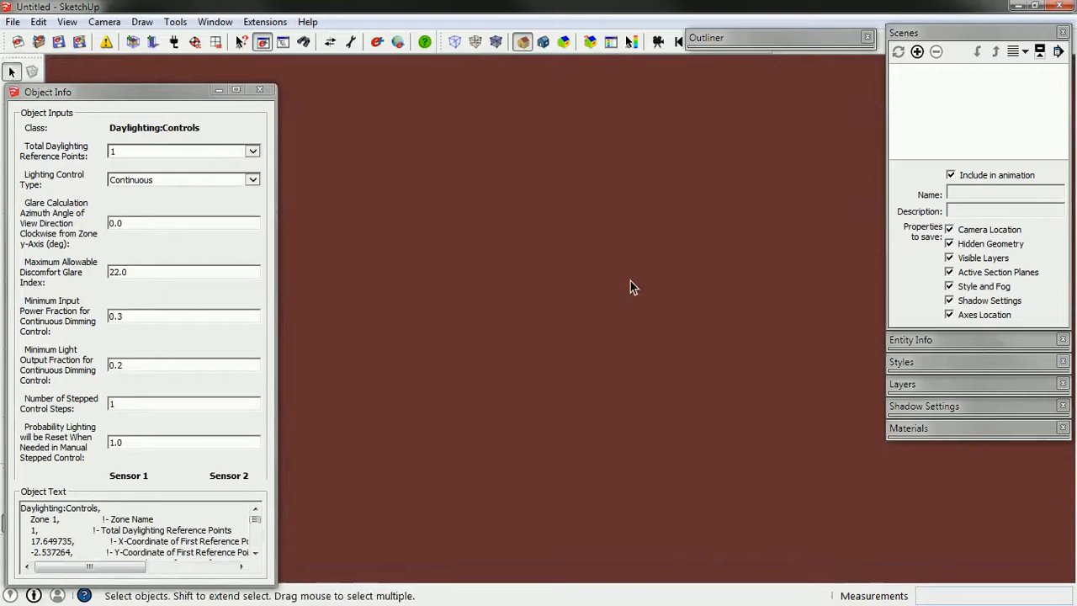
middle_drag(828, 363, 556, 465)
middle_drag(579, 266, 572, 404)
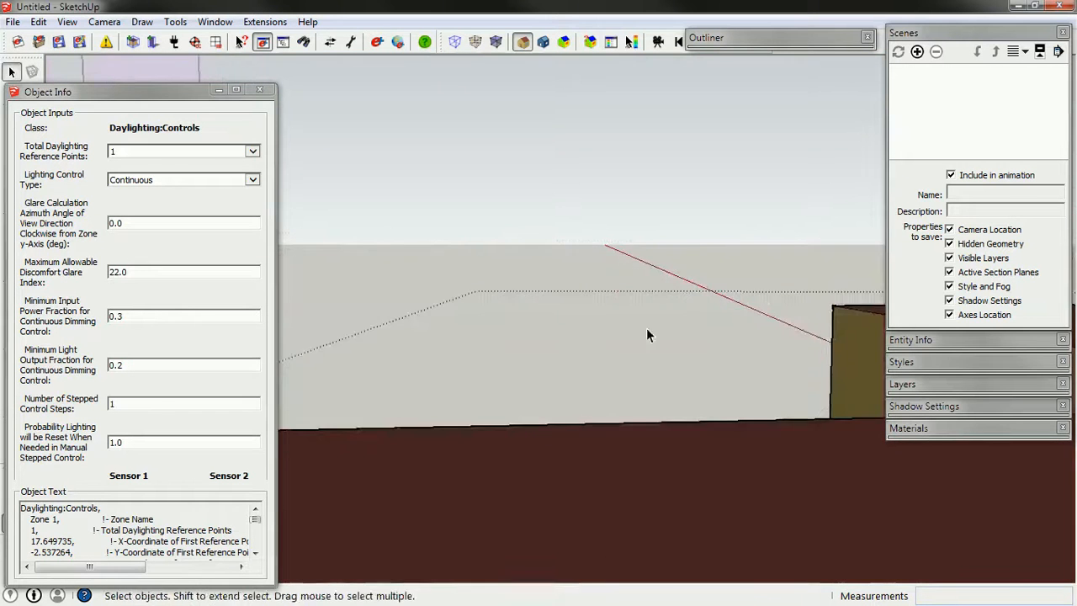
middle_drag(602, 282, 476, 161)
scroll(572, 257, down, 6)
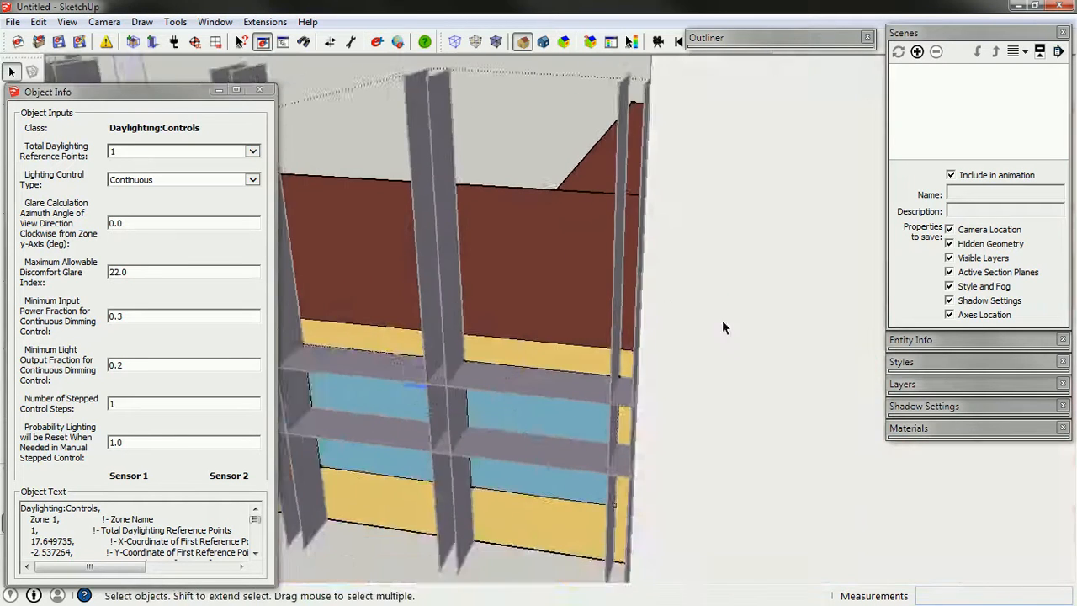
middle_drag(726, 328, 729, 260)
scroll(642, 295, down, 3)
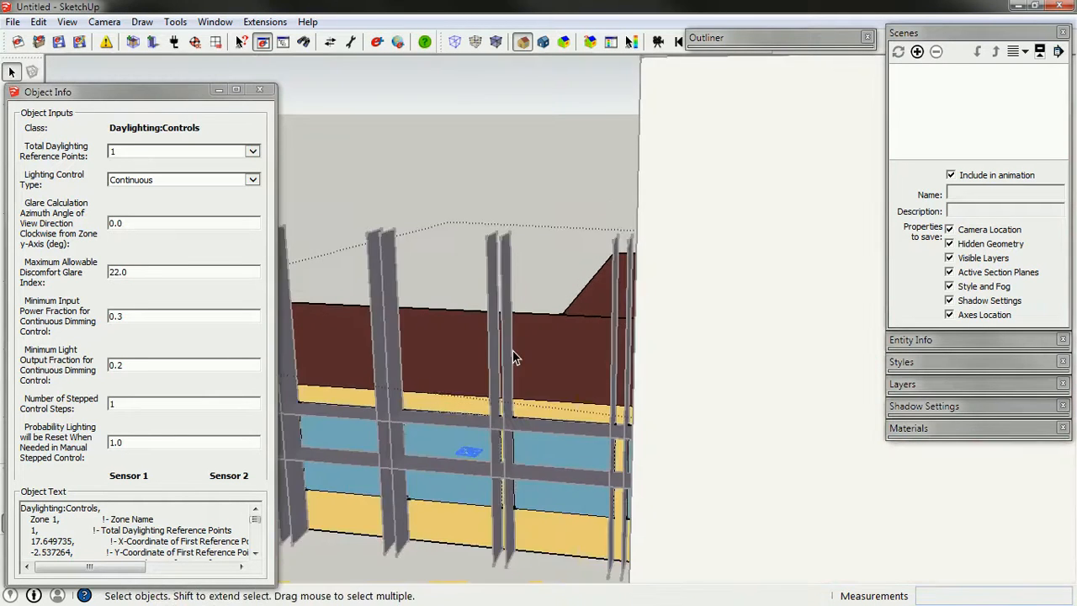
middle_drag(512, 351, 548, 325)
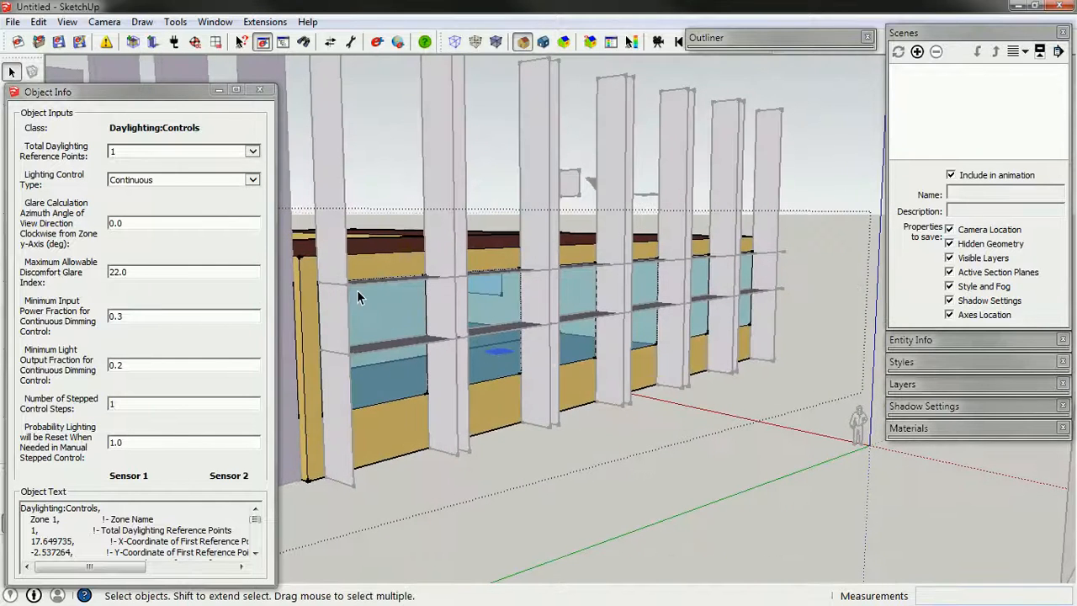
middle_drag(587, 368, 423, 384)
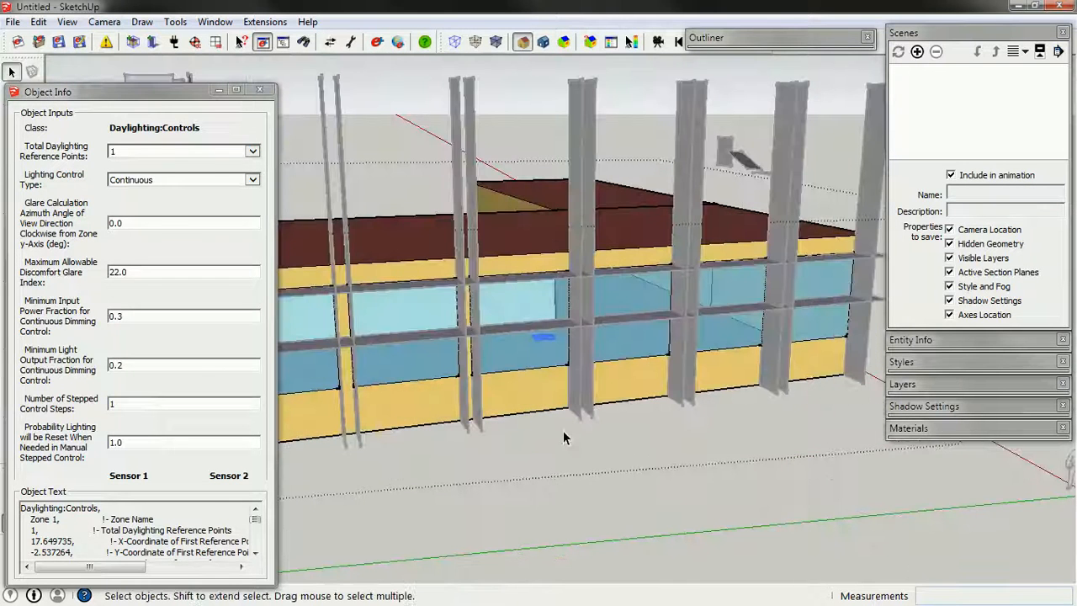
Leave the zone and view the daylighting control through the shaded windows from slightly above.
click(798, 525)
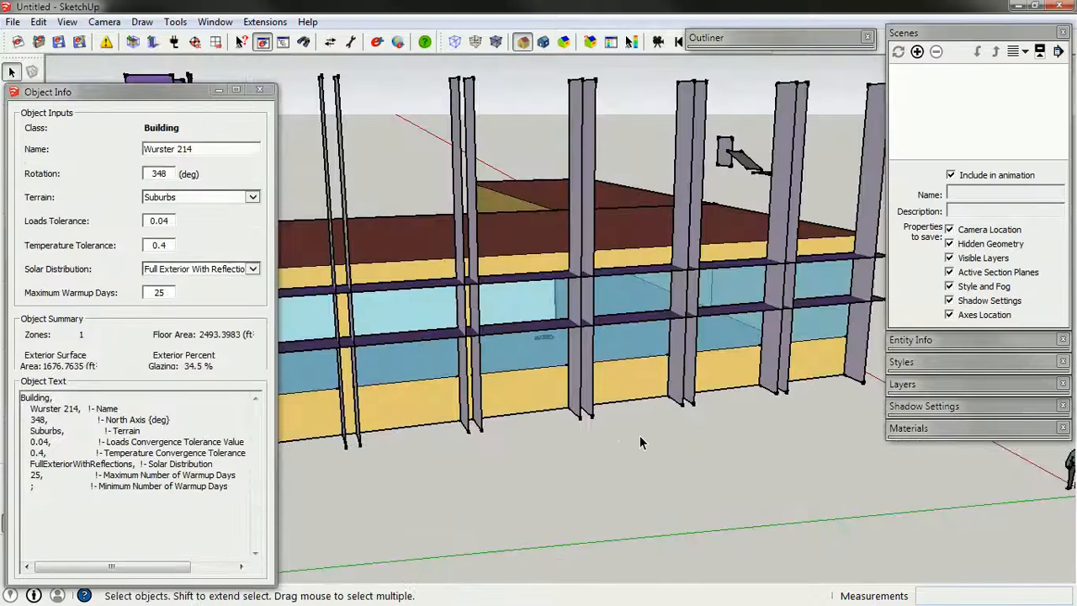
middle_drag(526, 416, 554, 472)
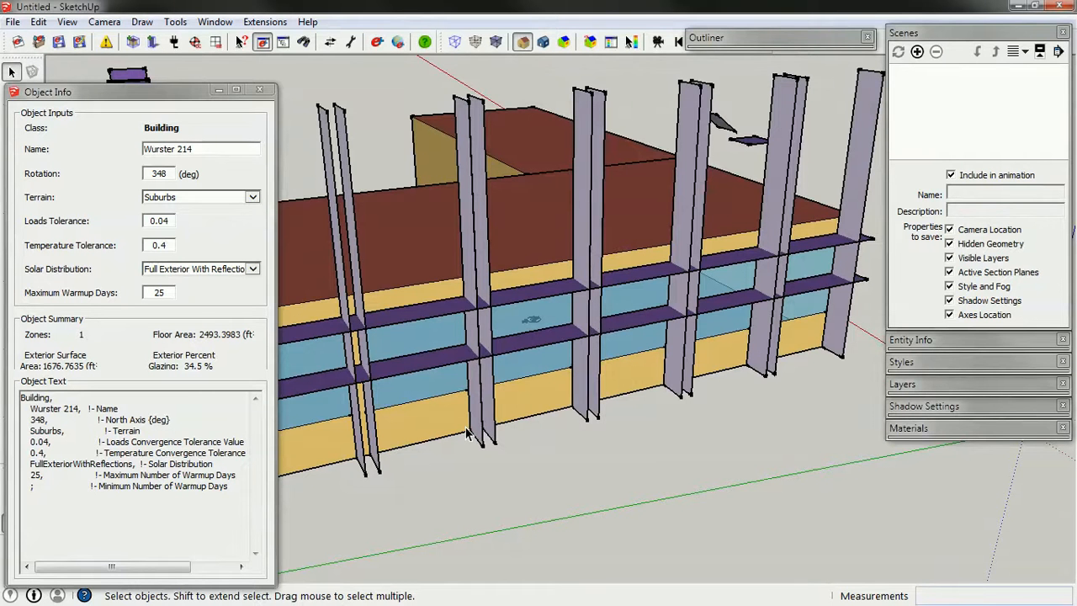
middle_drag(530, 358, 534, 355)
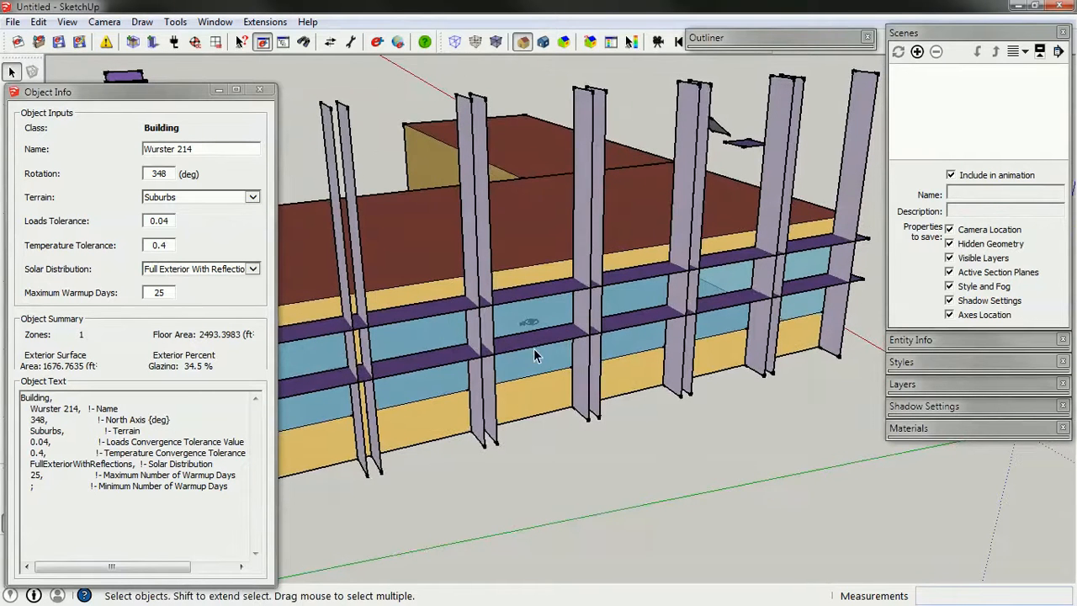